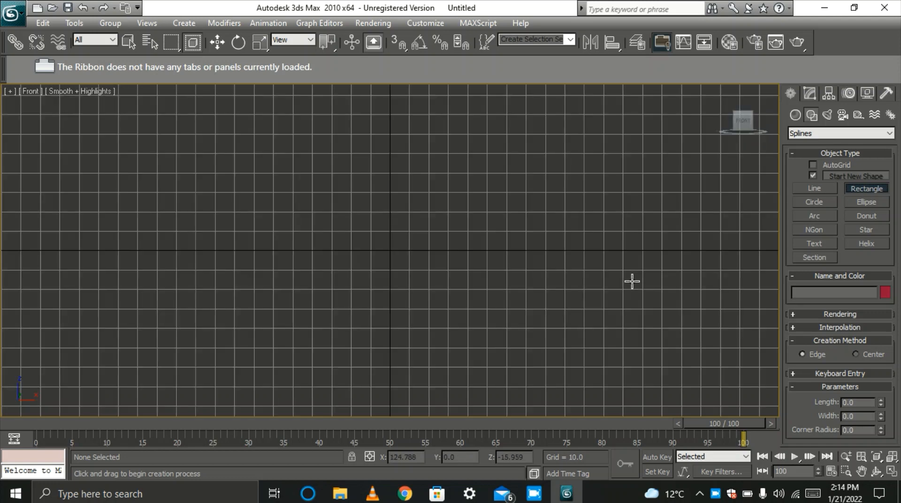
# Draw a rectangle across the centre of the front view and set its length to 100 and width to 70.
pyautogui.moveTo(312, 143); pyautogui.dragTo(503, 369)
pyautogui.click(807, 94)
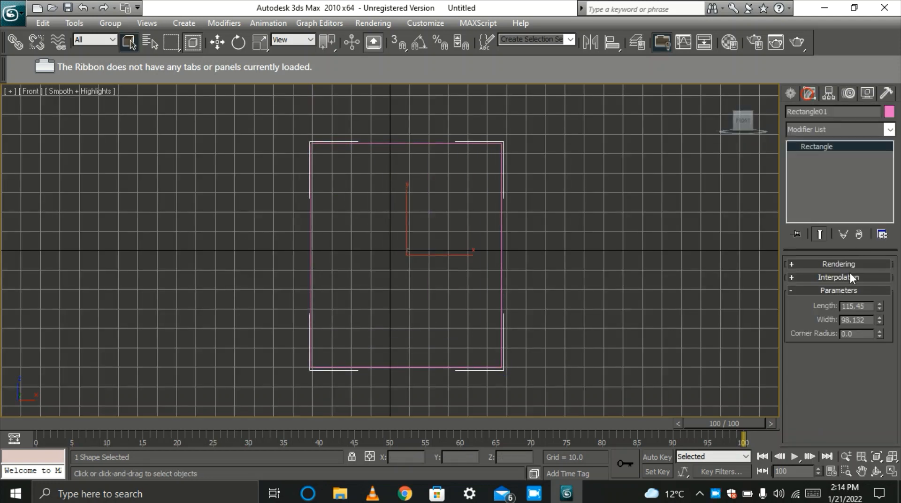
pyautogui.doubleClick(866, 308)
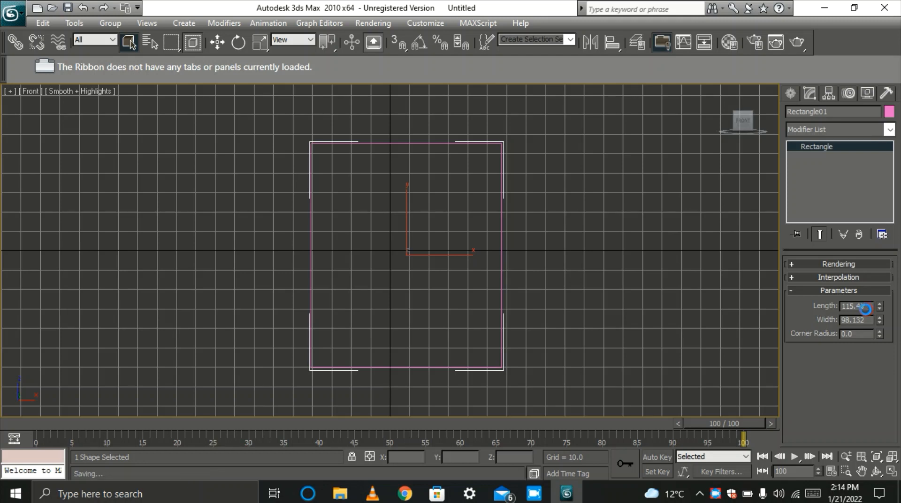
pyautogui.write('1')
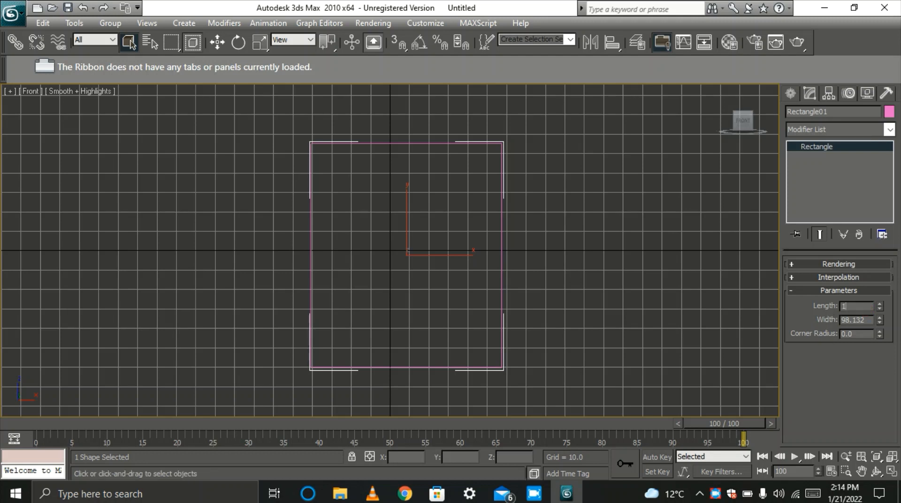
pyautogui.write('00')
pyautogui.press('Tab')
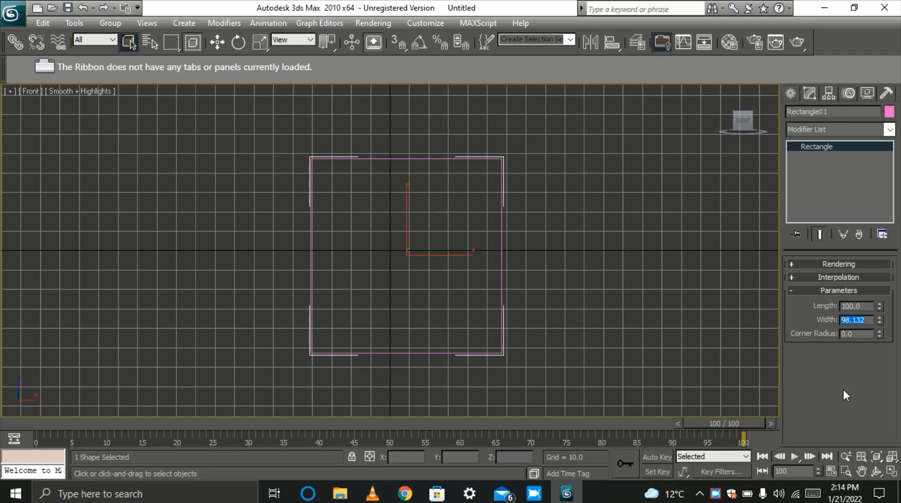
pyautogui.write('70')
pyautogui.press('Tab')
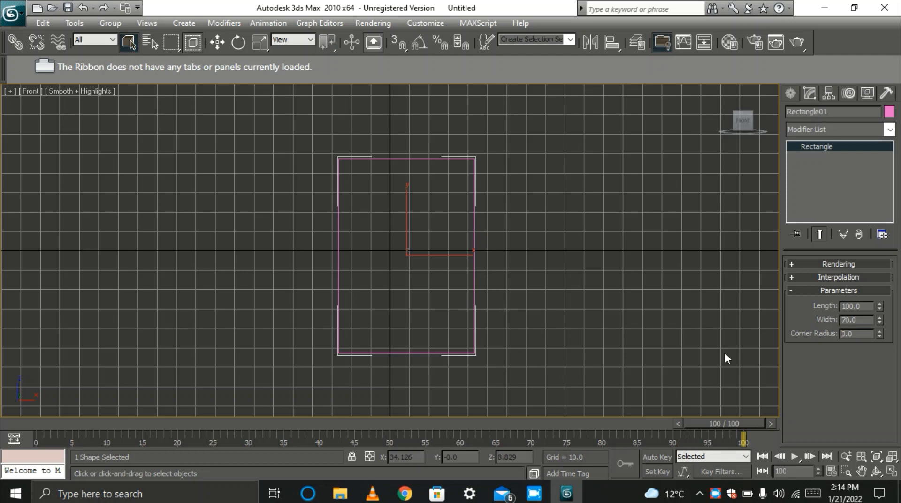
# Convert the rectangle to an editable spline and fillet its two upper vertices until they form a round arch.
pyautogui.click(662, 353)
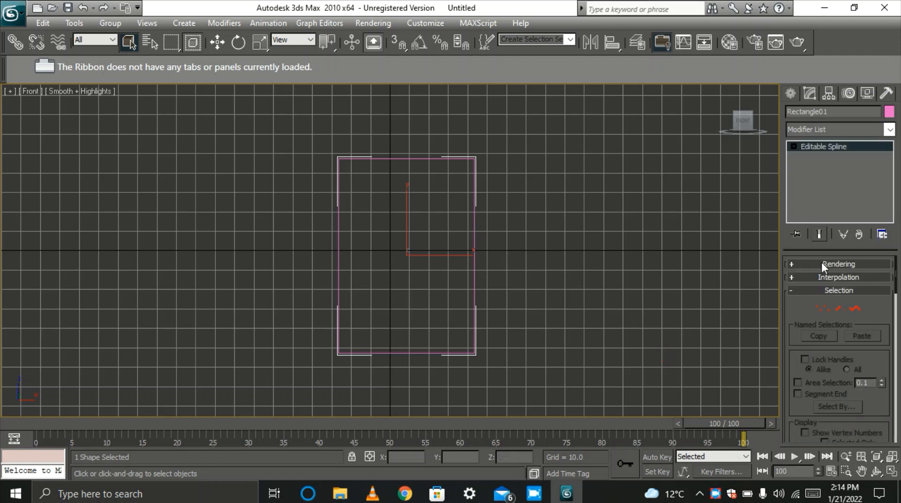
pyautogui.click(822, 309)
pyautogui.moveTo(508, 188); pyautogui.dragTo(232, 124)
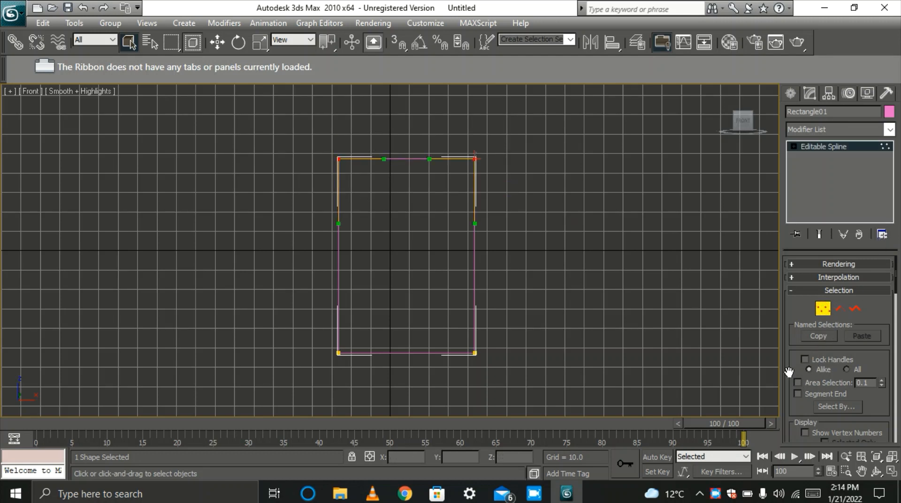
pyautogui.moveTo(790, 371); pyautogui.dragTo(797, 187)
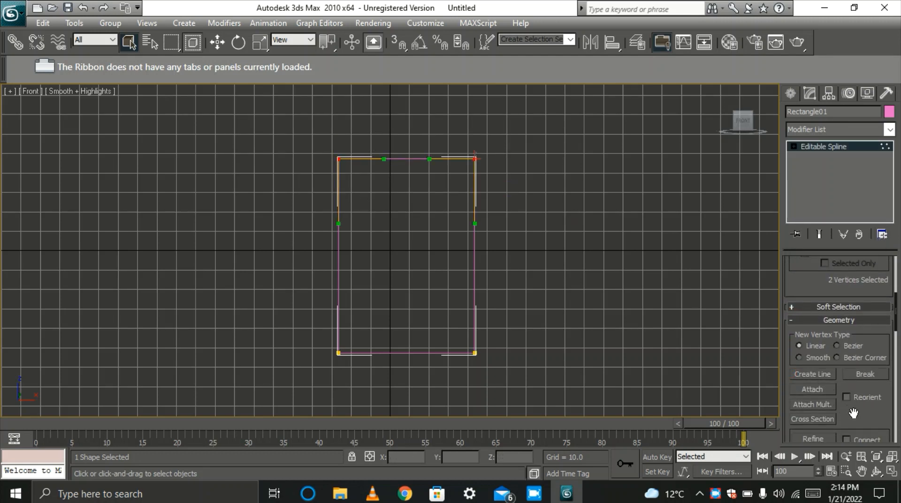
pyautogui.moveTo(853, 413); pyautogui.dragTo(854, 172)
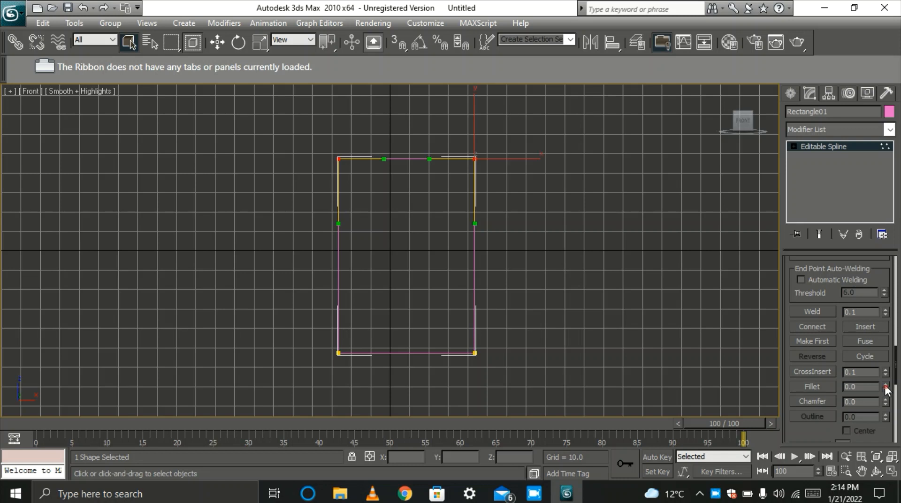
pyautogui.moveTo(886, 386); pyautogui.dragTo(882, 333)
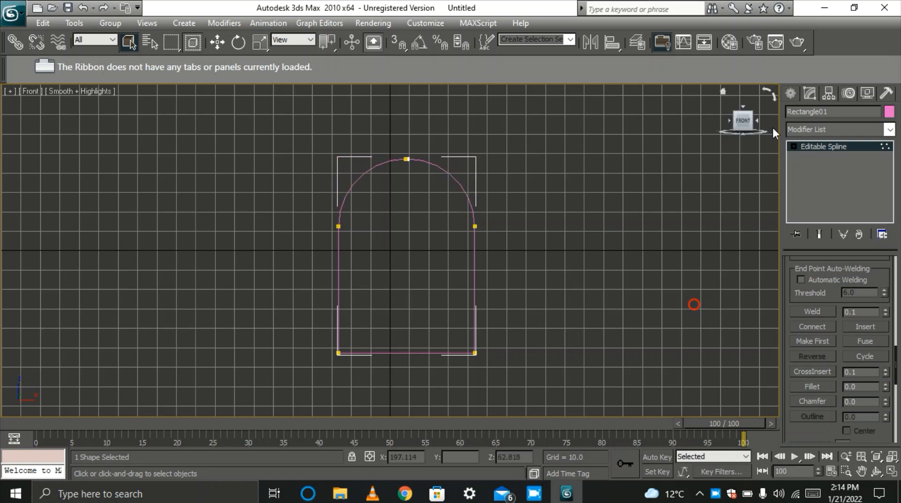
pyautogui.click(790, 94)
pyautogui.click(690, 267)
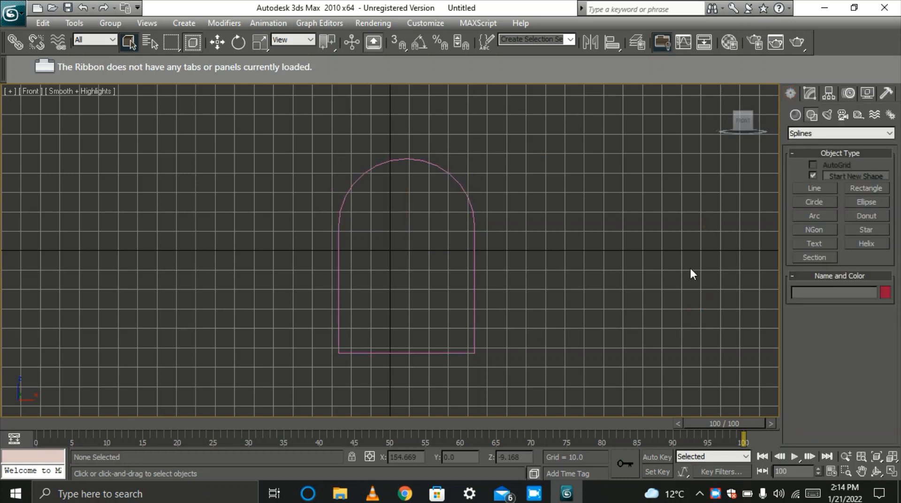
# In a perspective view, apply an Extrude modifier with an amount of 4 to the arched shape.
pyautogui.press('p')
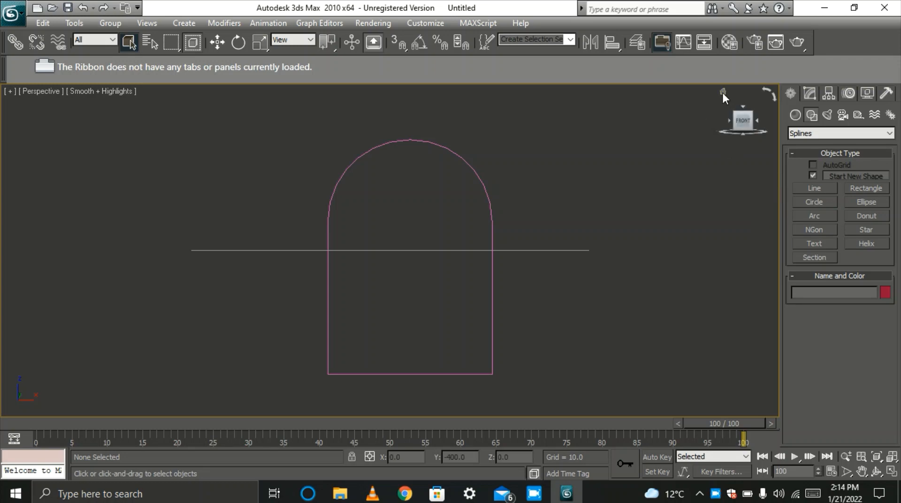
pyautogui.moveTo(721, 92); pyautogui.dragTo(704, 159)
pyautogui.scroll(-5, 598, 245)
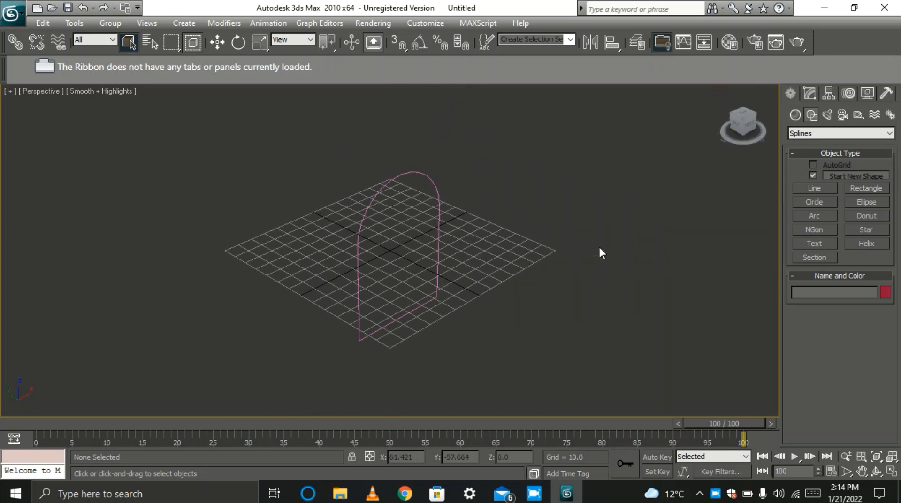
pyautogui.click(811, 97)
pyautogui.click(416, 173)
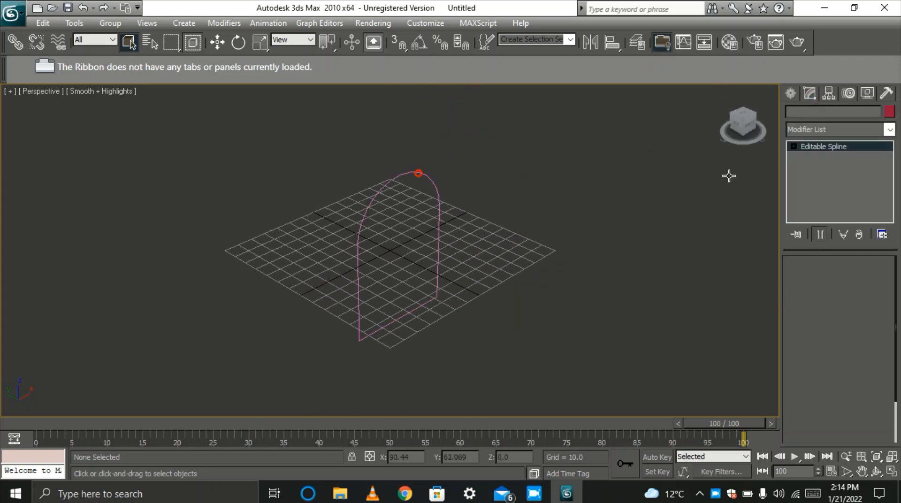
pyautogui.click(890, 130)
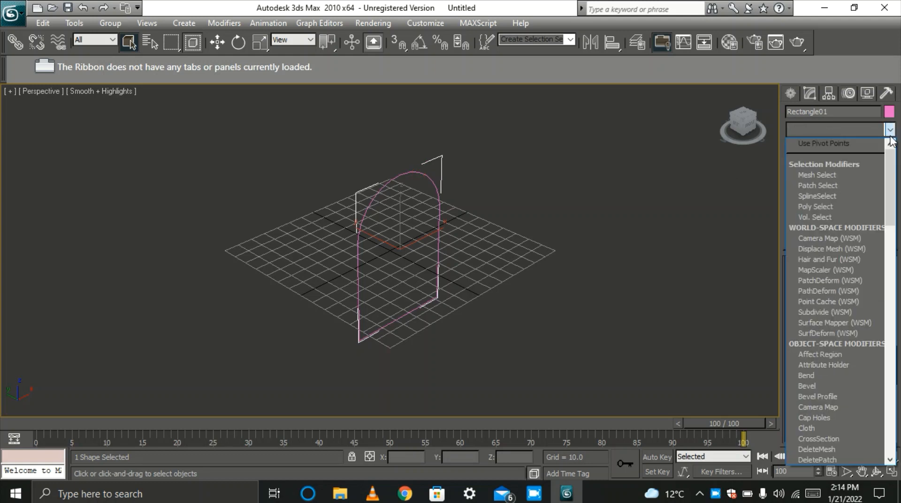
pyautogui.scroll(-11, 887, 146)
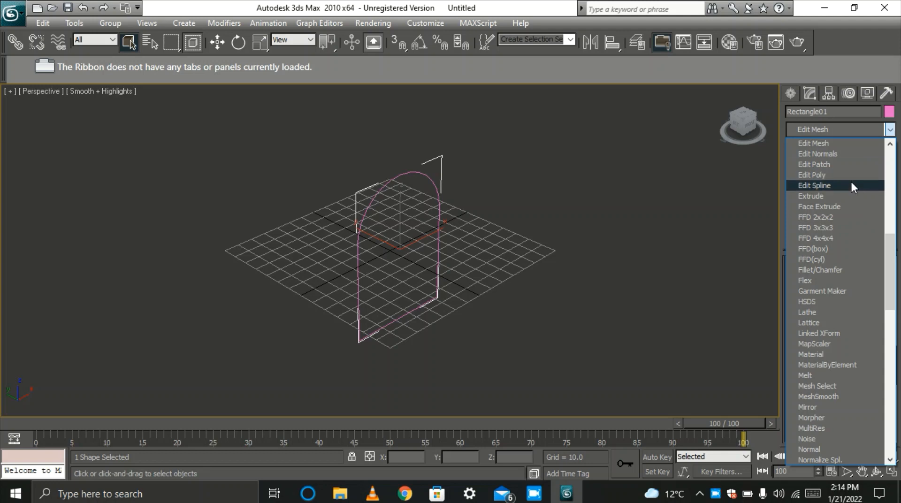
pyautogui.click(843, 196)
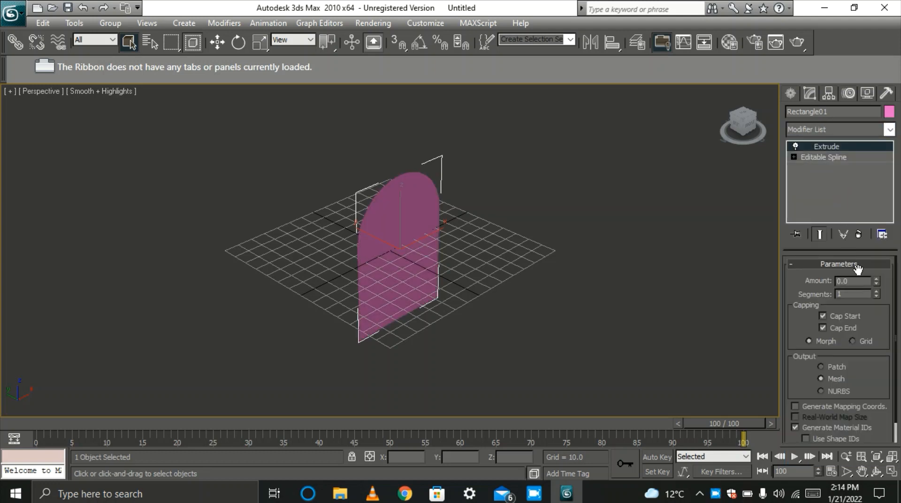
pyautogui.click(854, 281)
pyautogui.write('4')
pyautogui.press('Return')
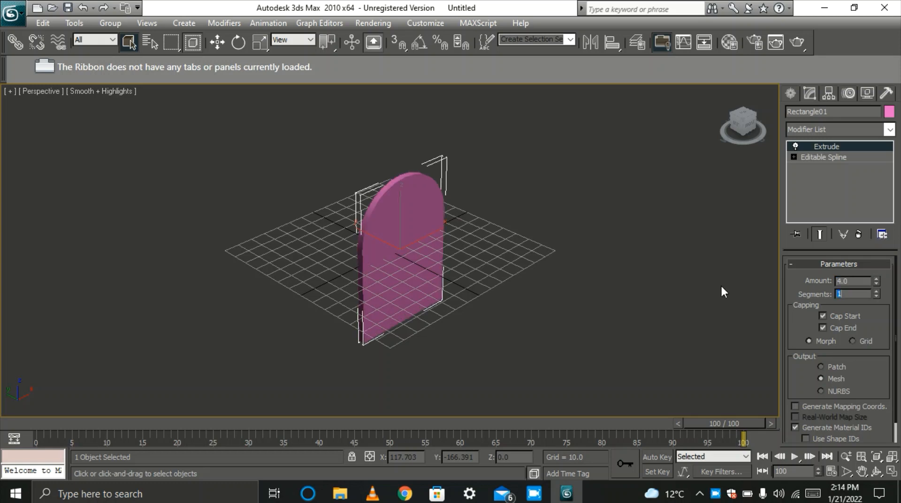
pyautogui.click(629, 302)
# Move the arched panel up along the Z axis to a height of about 61.9.
pyautogui.click(423, 207)
pyautogui.click(217, 42)
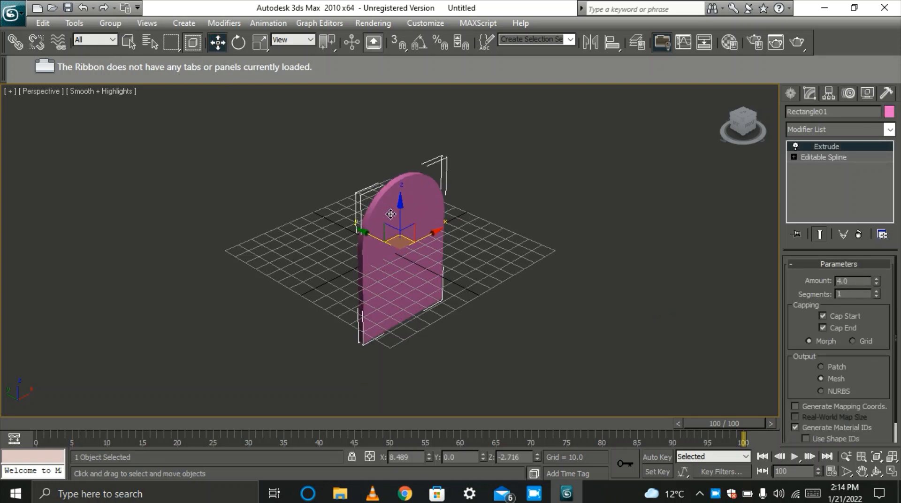
pyautogui.moveTo(405, 214); pyautogui.dragTo(407, 121)
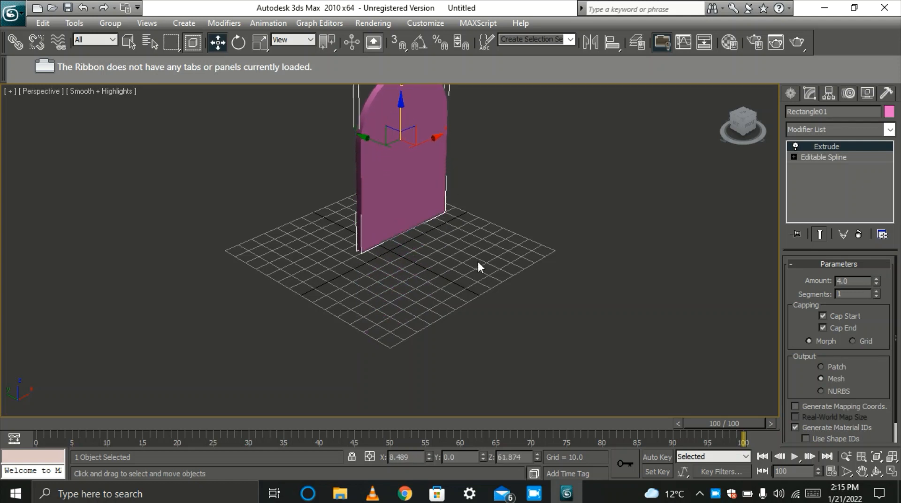
pyautogui.scroll(-3, 479, 264)
pyautogui.scroll(5, 453, 211)
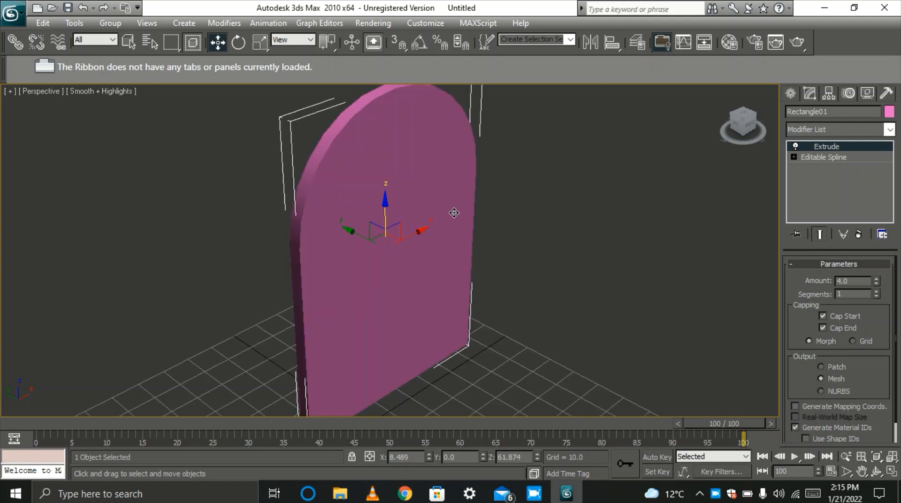
pyautogui.scroll(-2, 482, 220)
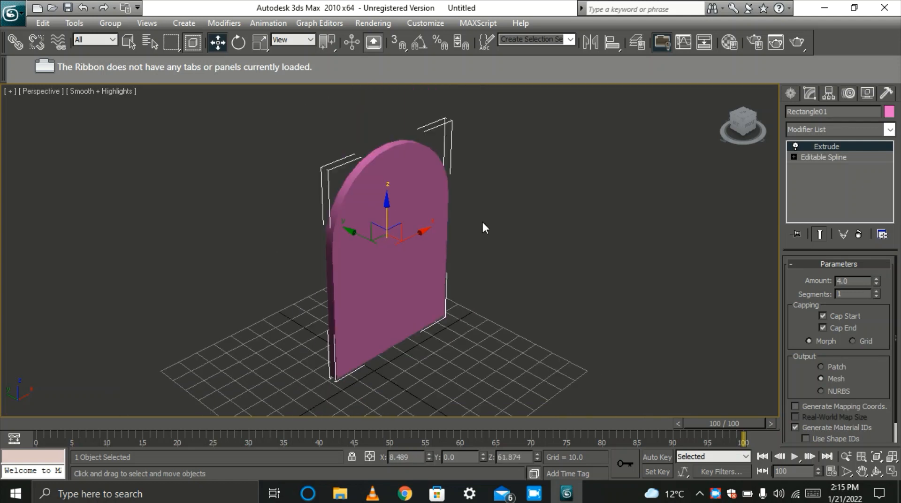
# Convert the arched panel to an editable poly and inset its front polygon by 3 as a group.
pyautogui.click(789, 93)
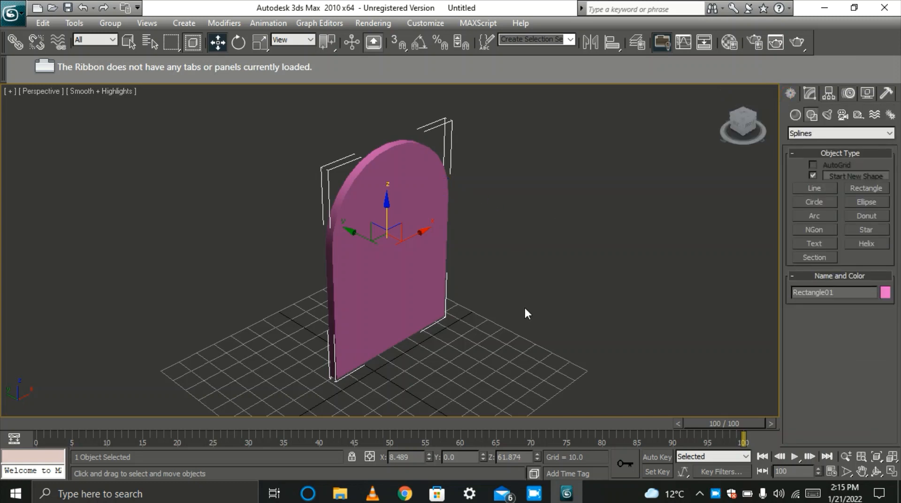
pyautogui.click(602, 316)
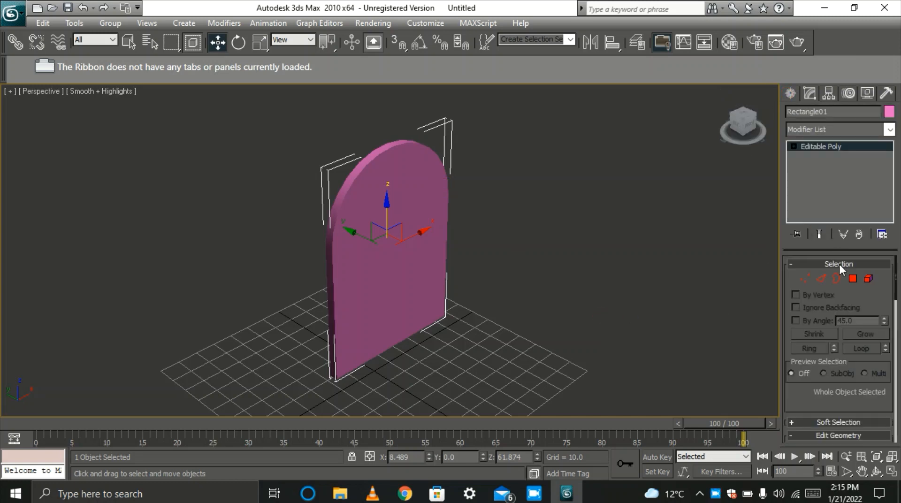
pyautogui.click(853, 279)
pyautogui.click(408, 262)
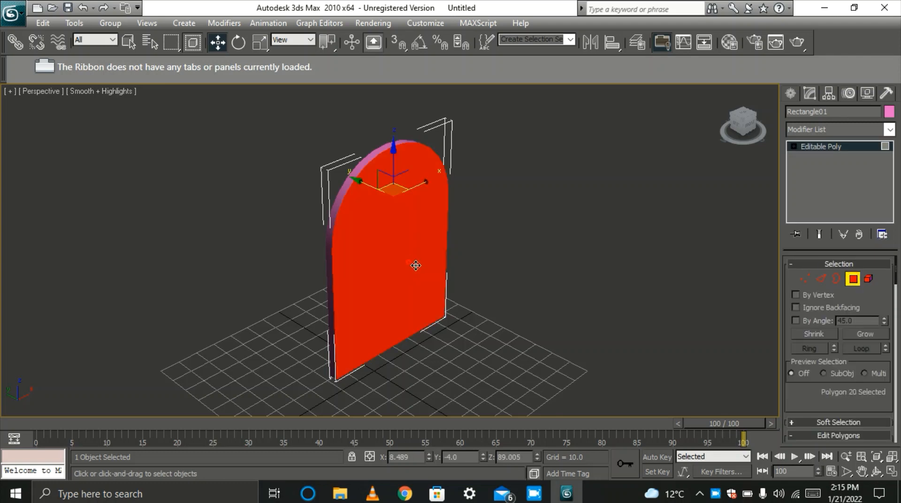
pyautogui.scroll(-5, 801, 405)
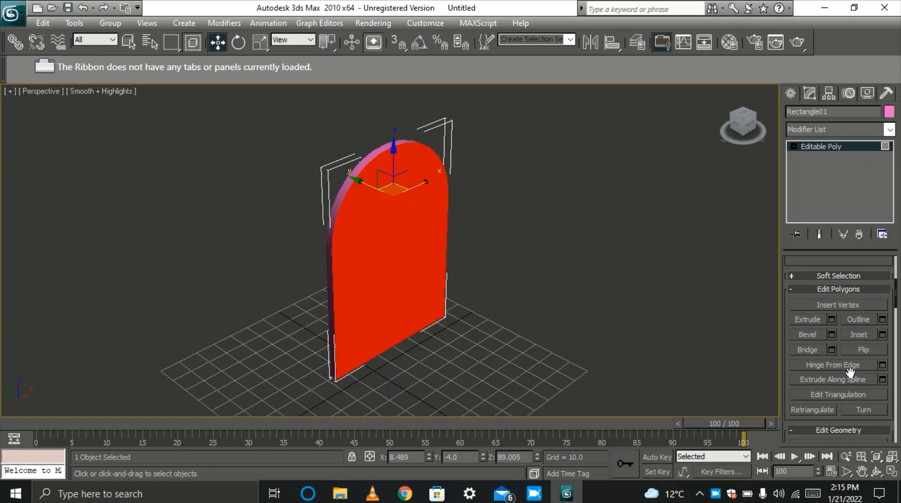
pyautogui.click(882, 334)
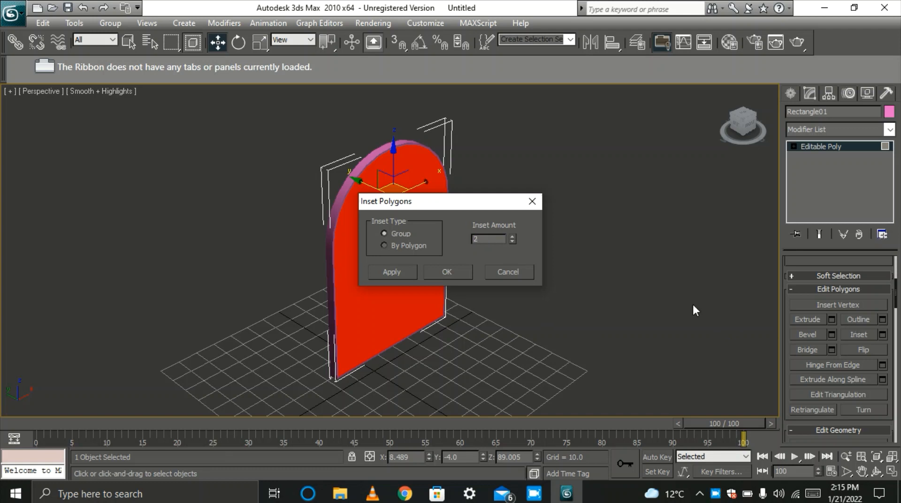
pyautogui.write('3')
pyautogui.click(445, 278)
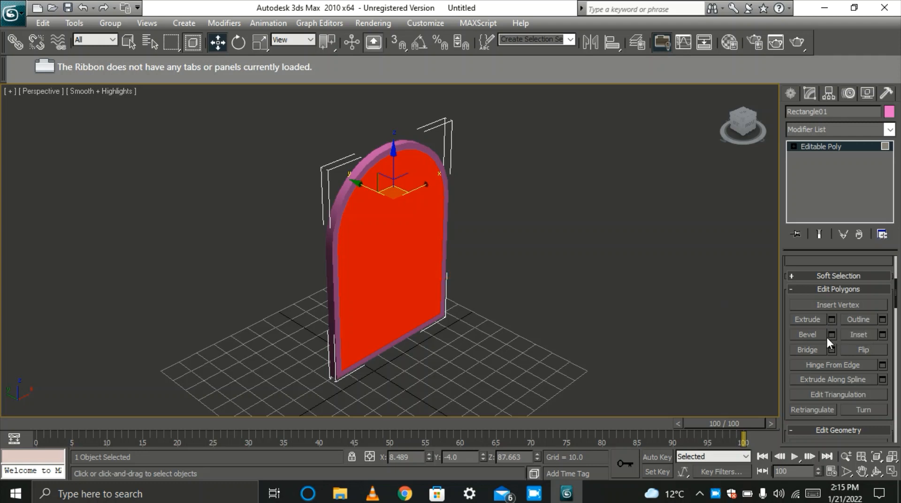
# Extrude the inset front polygon inward with a group extrusion height of -1.
pyautogui.click(830, 319)
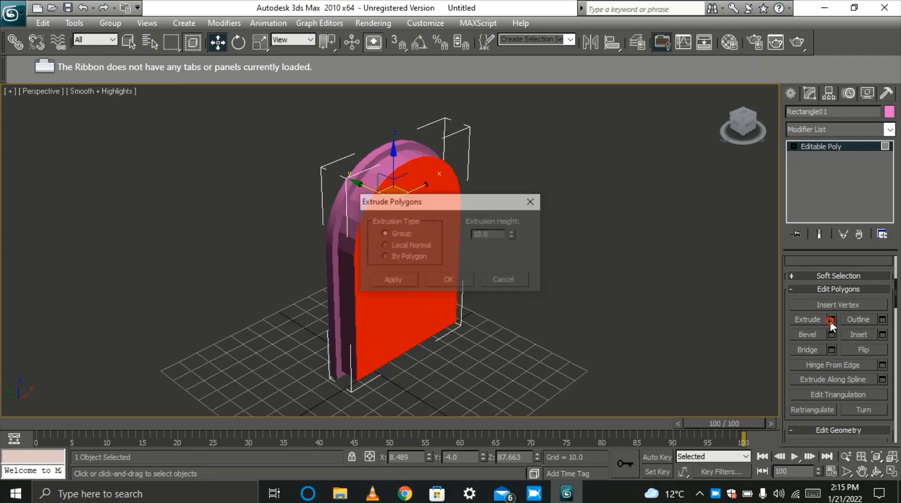
pyautogui.moveTo(457, 206); pyautogui.dragTo(739, 194)
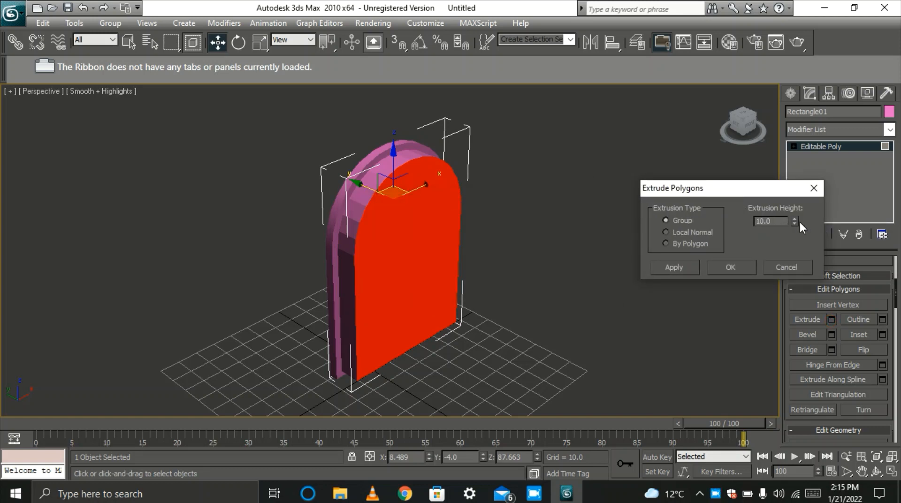
pyautogui.doubleClick(778, 222)
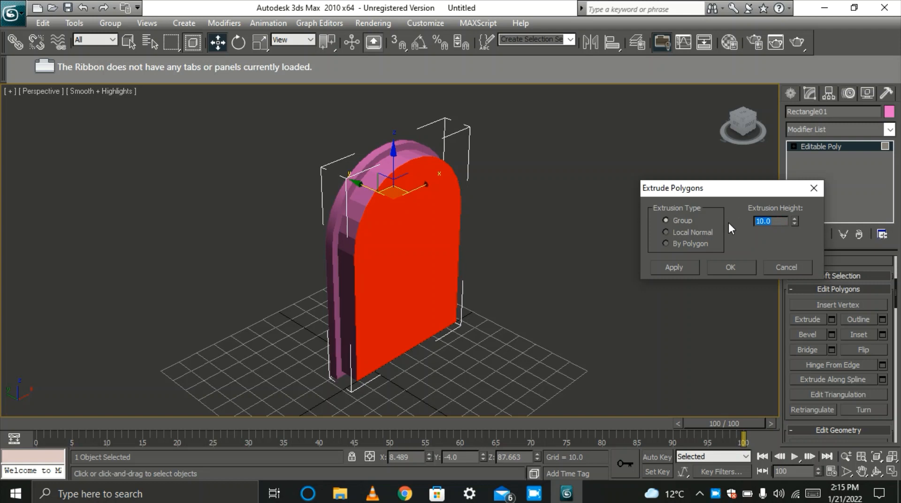
pyautogui.write('-')
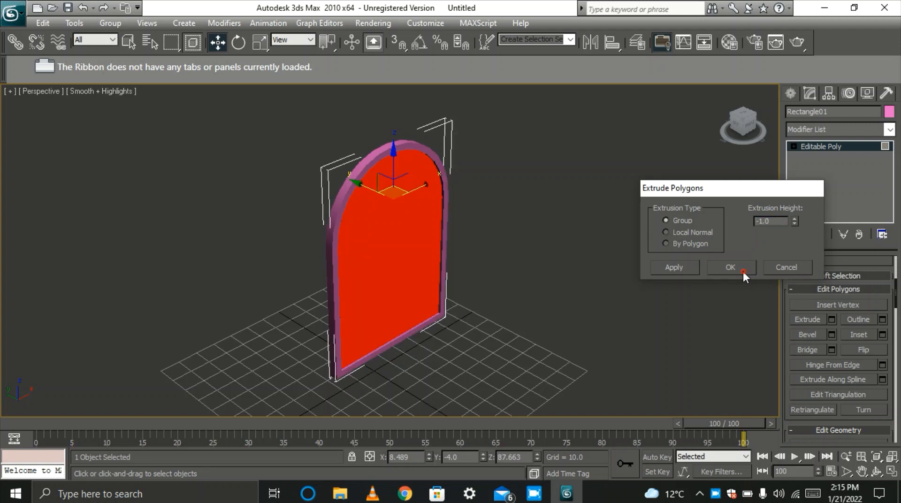
pyautogui.click(742, 270)
# Bevel the recessed front polygon inward to form a sloped inner edge around the arched frame.
pyautogui.click(807, 335)
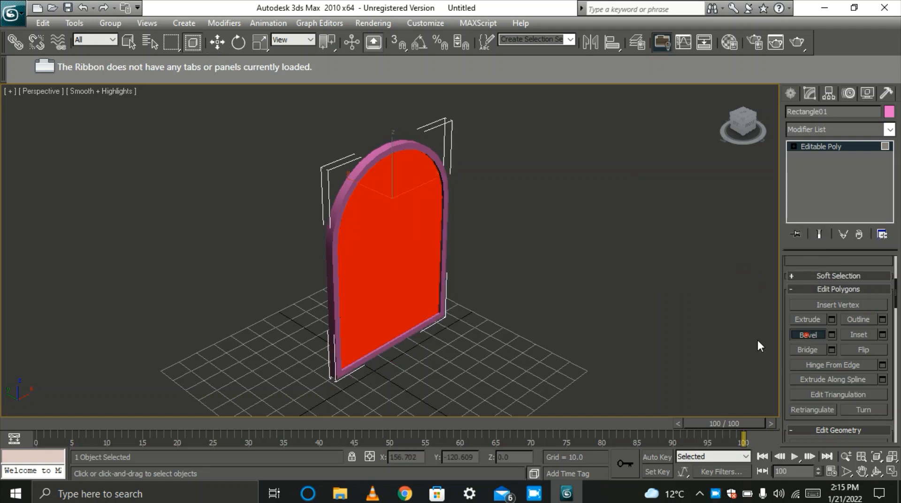
pyautogui.moveTo(413, 275); pyautogui.dragTo(417, 288)
pyautogui.click(448, 336)
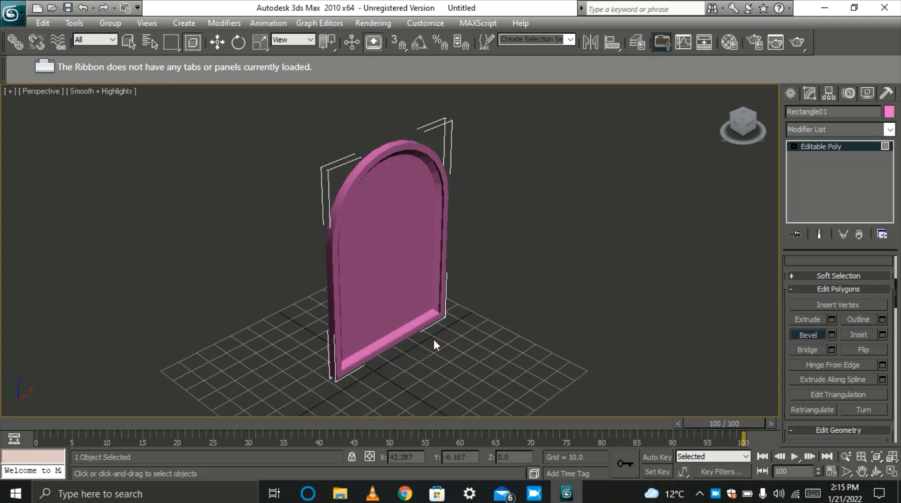
pyautogui.scroll(3, 421, 339)
pyautogui.scroll(-5, 503, 326)
# Save the scene as mirror in the SIR 3D DRAWINGS LECTURE folder on Local Disk (E:).
pyautogui.hotkey('ctrl', 's')
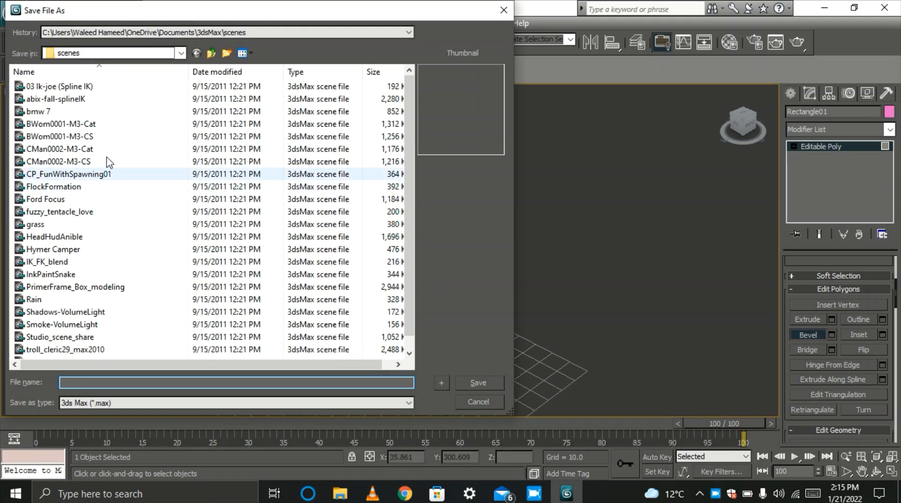
pyautogui.click(180, 53)
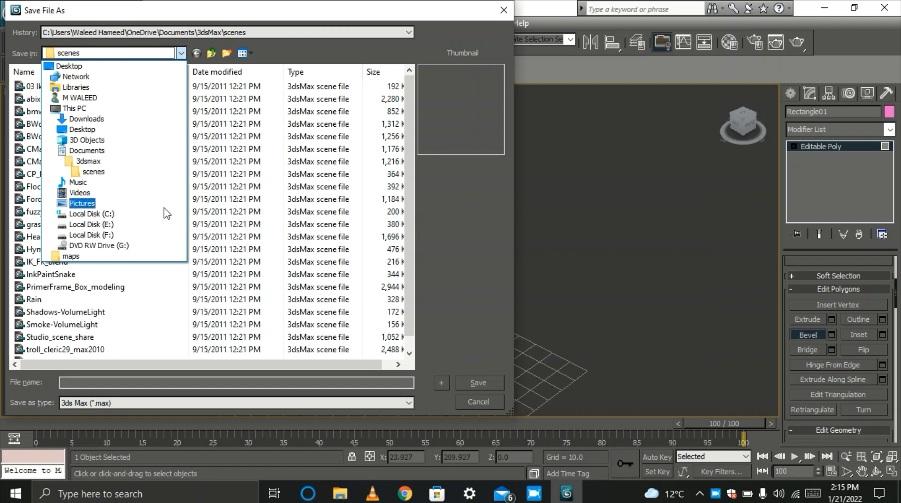
pyautogui.click(161, 225)
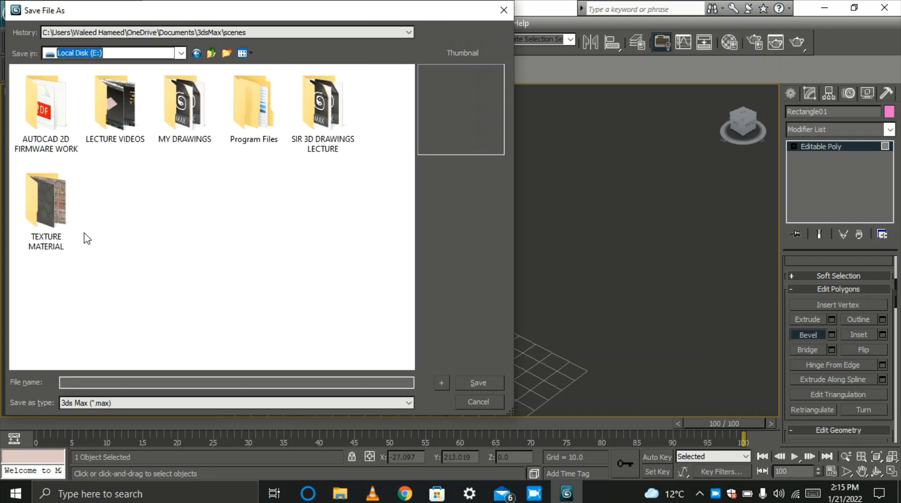
pyautogui.doubleClick(319, 113)
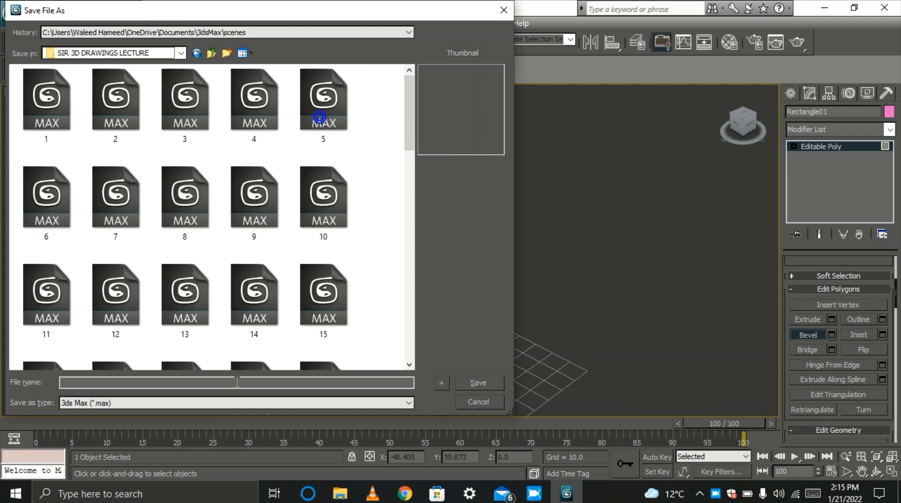
pyautogui.click(161, 381)
pyautogui.write('ml')
pyautogui.press('BackSpace')
pyautogui.press('BackSpace')
pyautogui.press('BackSpace')
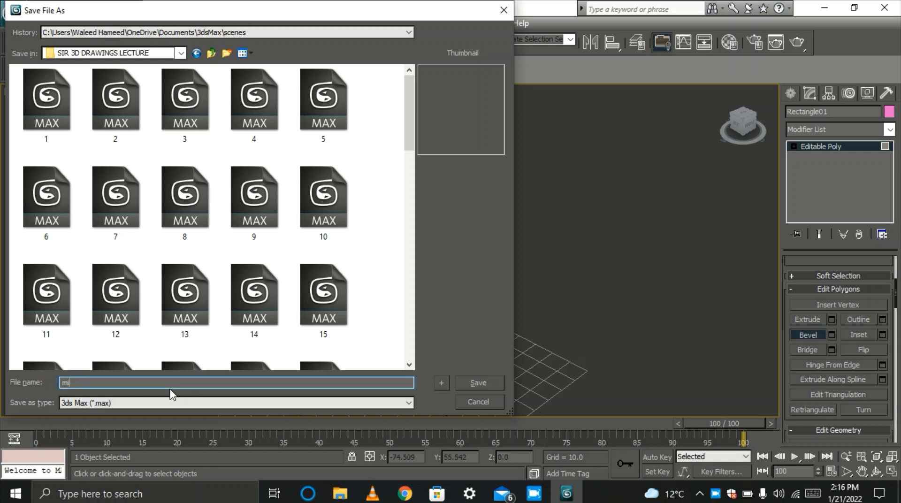
pyautogui.write('rror')
pyautogui.click(478, 383)
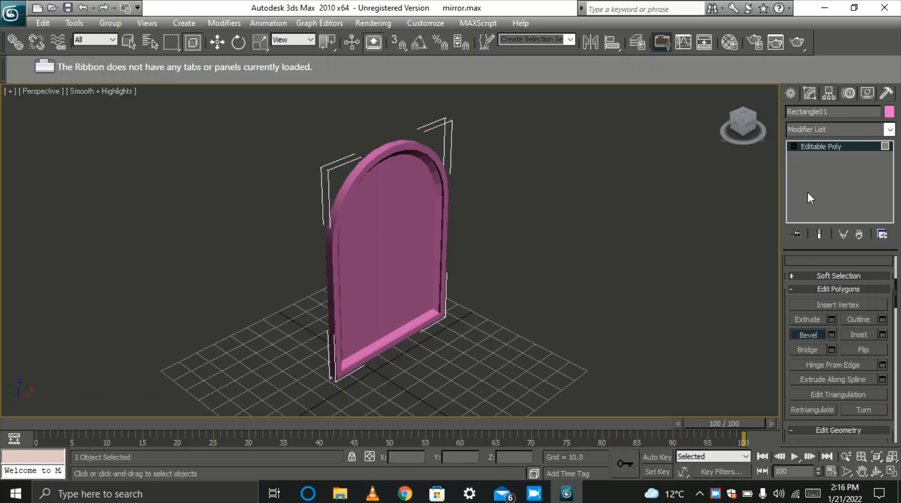
# Select the entire arched panel as one element of the editable poly.
pyautogui.click(375, 180)
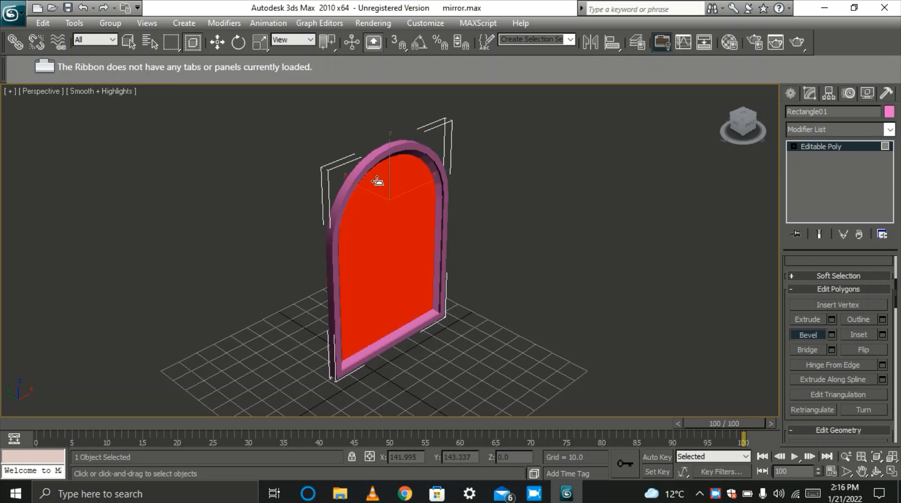
pyautogui.click(791, 94)
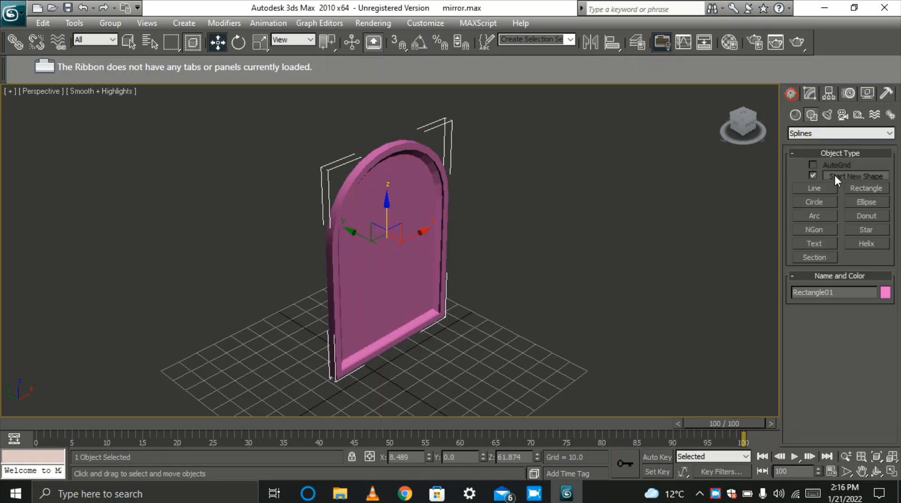
pyautogui.click(811, 93)
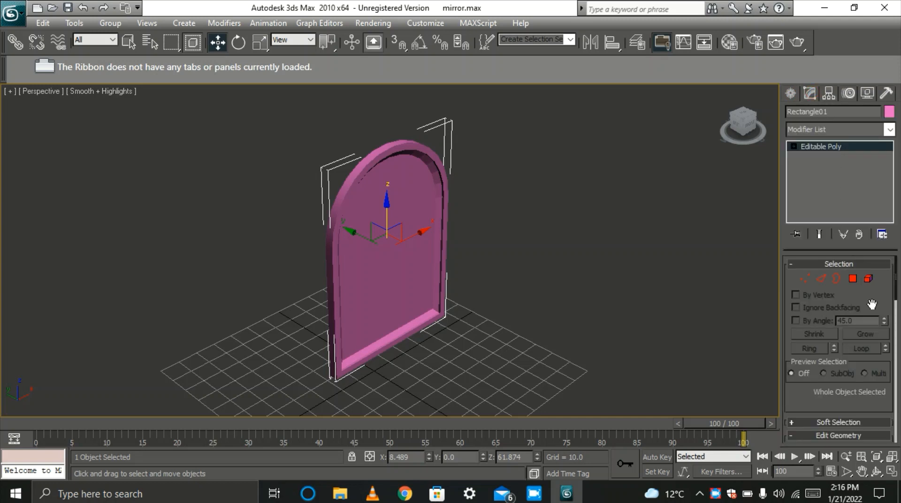
pyautogui.click(870, 278)
pyautogui.click(428, 252)
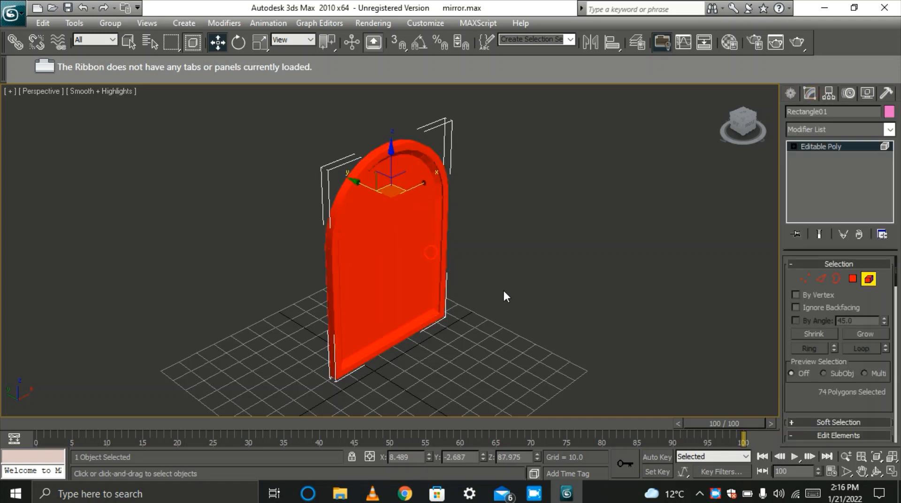
# Assign the 01 - Default material to the selected panel element with a Cellular map as its diffuse color.
pyautogui.press('m')
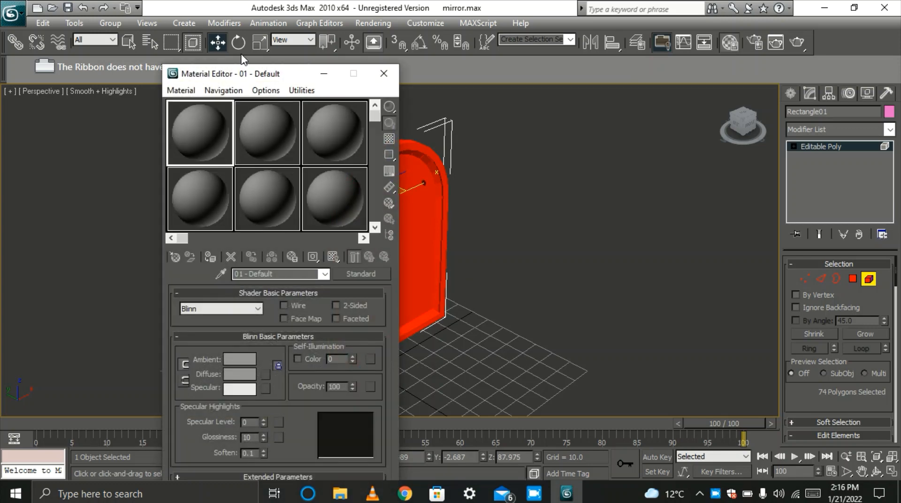
pyautogui.moveTo(243, 72); pyautogui.dragTo(616, 32)
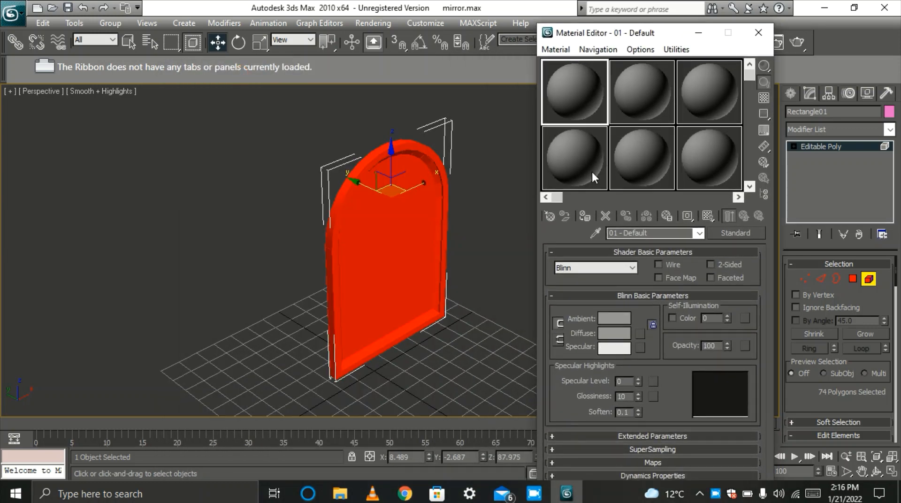
pyautogui.click(585, 217)
pyautogui.click(640, 333)
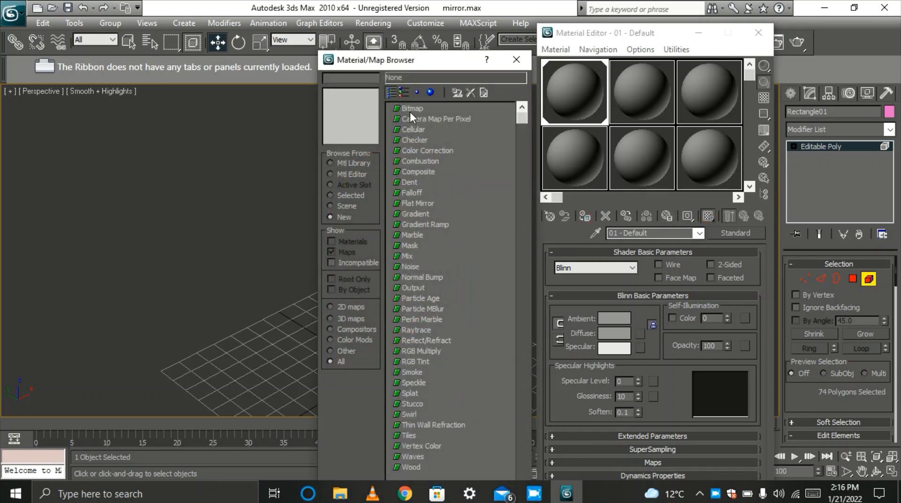
pyautogui.click(404, 93)
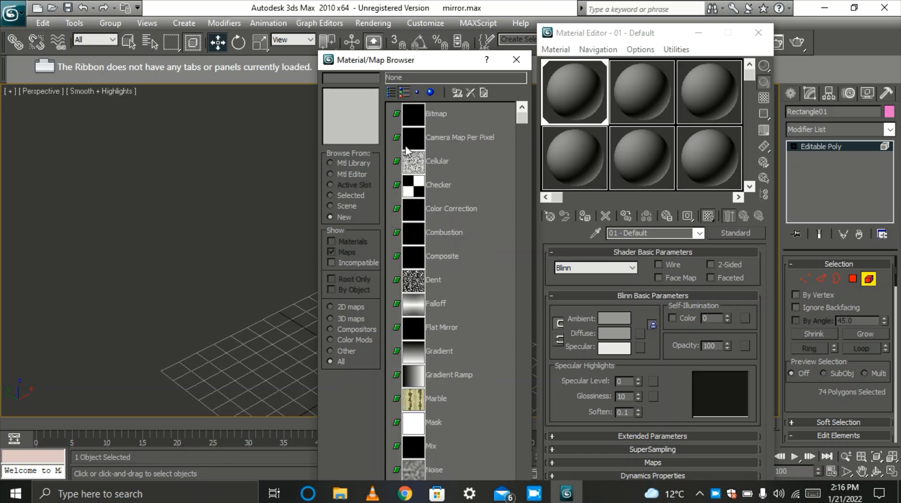
pyautogui.doubleClick(411, 163)
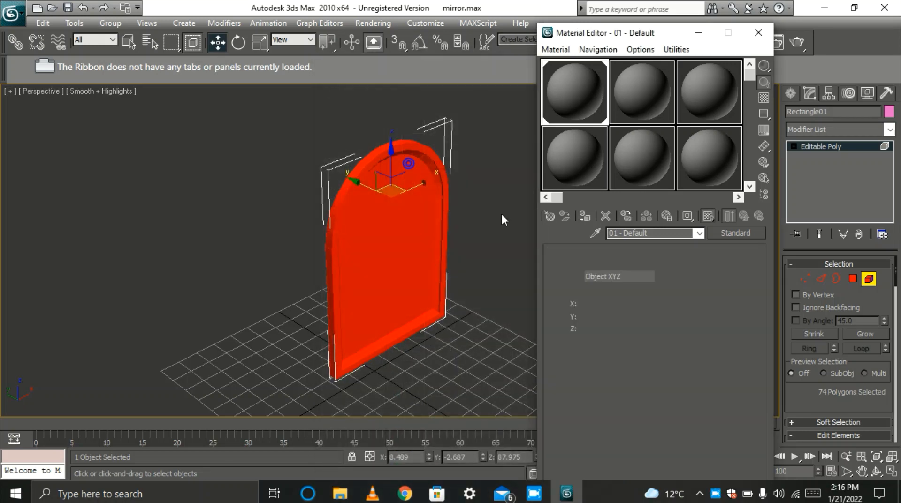
pyautogui.click(586, 216)
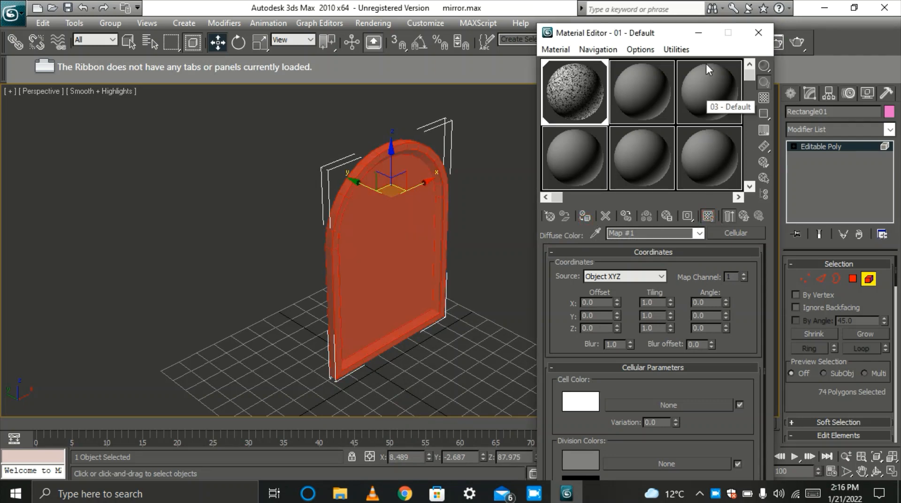
# Render the perspective view to check the Cellular material on the panel, and return to the Material Editor.
pyautogui.click(698, 32)
pyautogui.click(775, 42)
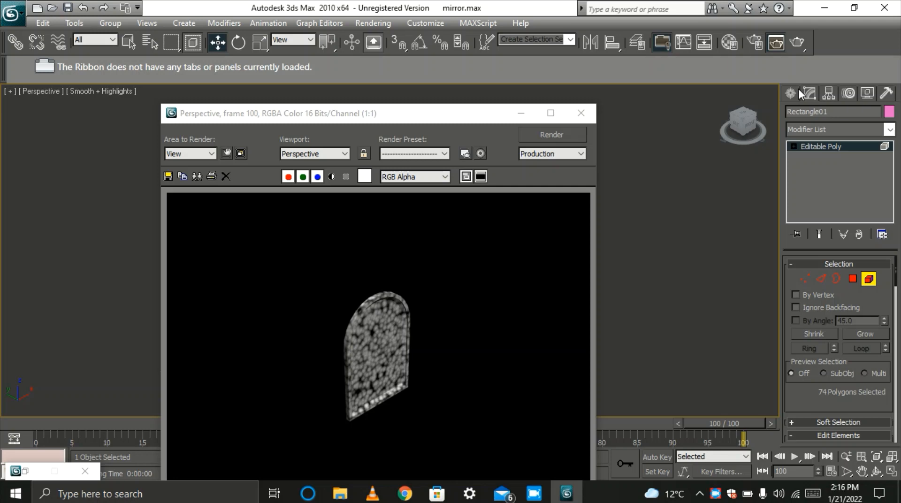
pyautogui.click(582, 112)
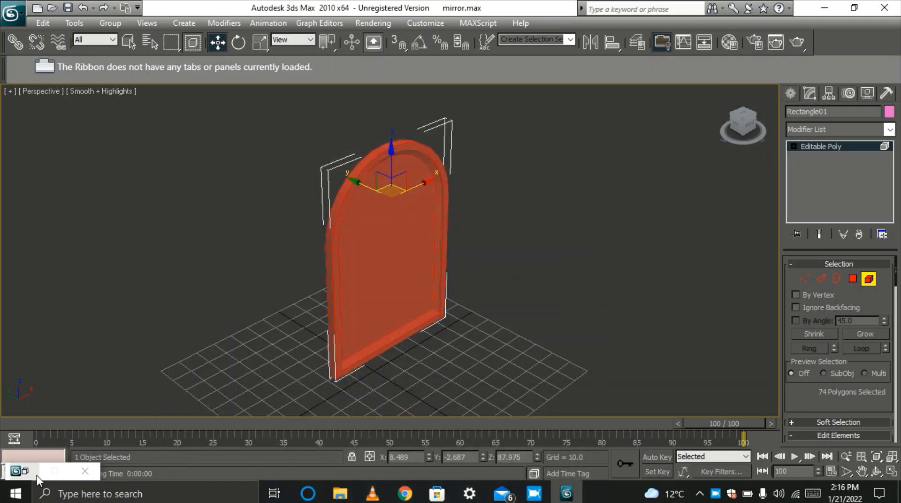
pyautogui.click(24, 471)
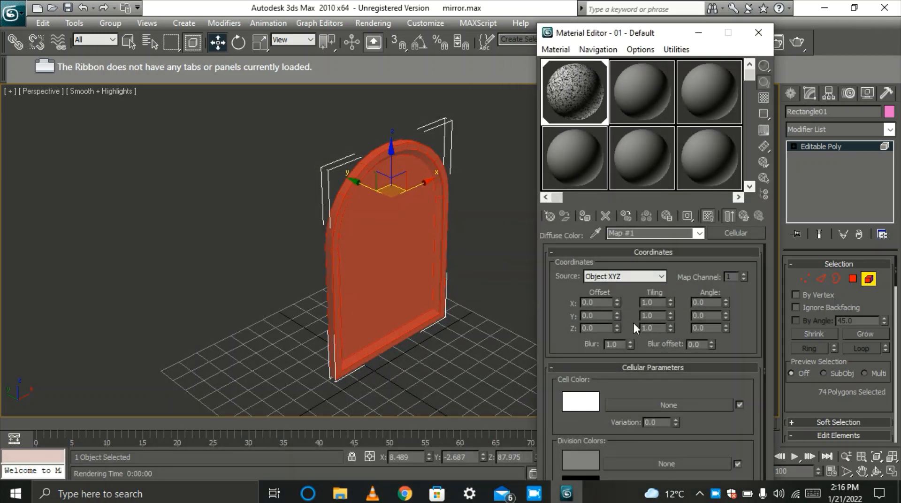
# Set the Cellular map's cell color to green and its first division color to white.
pyautogui.click(580, 408)
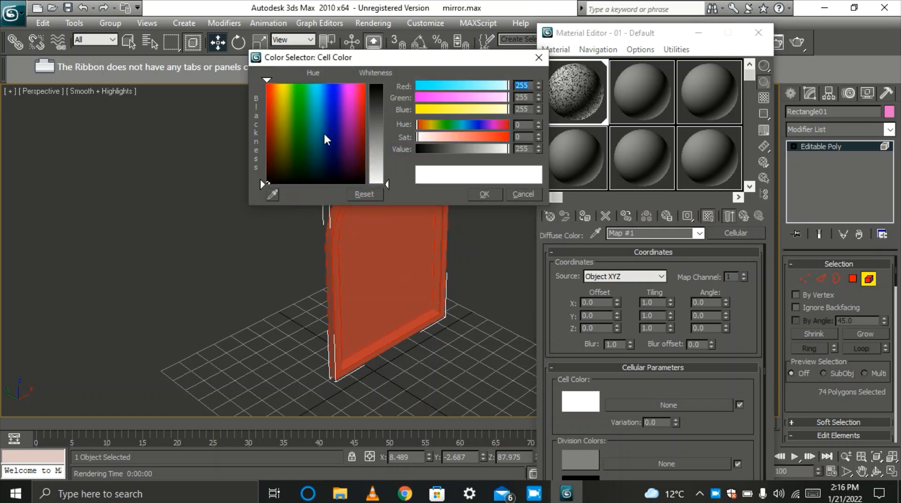
pyautogui.moveTo(319, 132); pyautogui.dragTo(296, 117)
pyautogui.moveTo(387, 183); pyautogui.dragTo(390, 83)
pyautogui.click(478, 193)
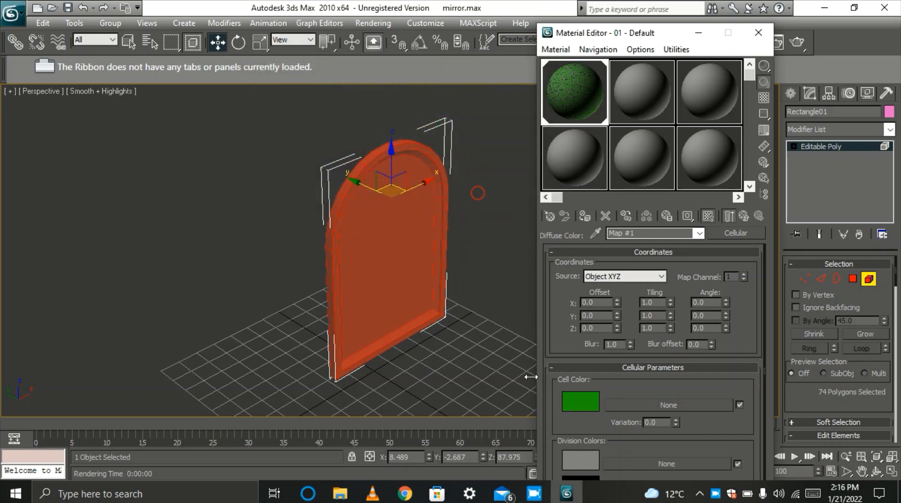
pyautogui.click(574, 458)
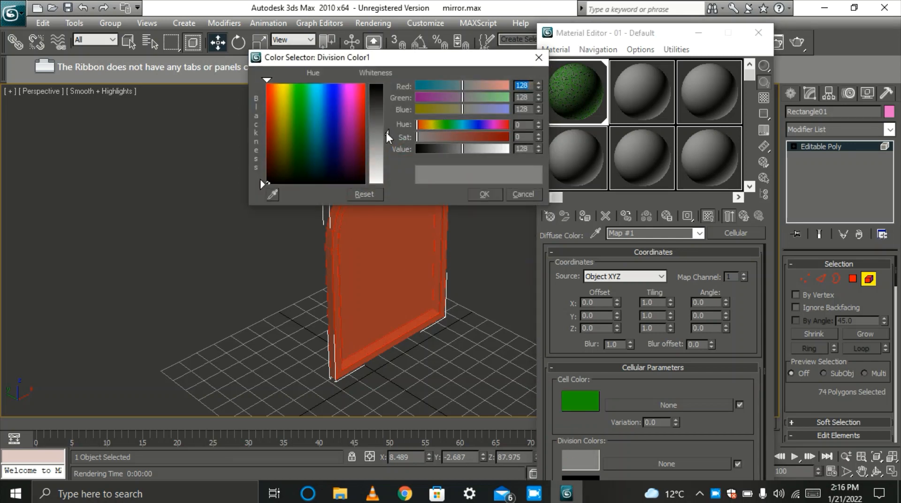
pyautogui.moveTo(386, 132); pyautogui.dragTo(387, 182)
pyautogui.click(482, 194)
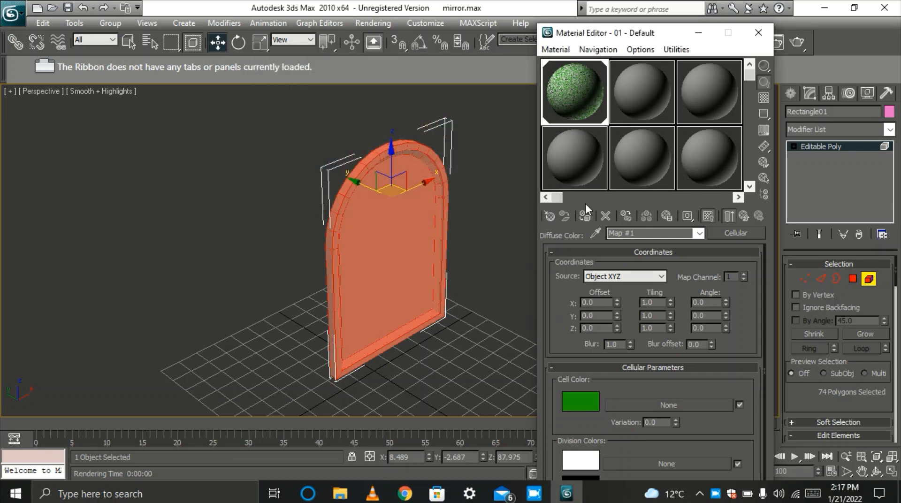
# Try Chips as the Cellular map's cell characteristic and switch back to Circular.
pyautogui.scroll(-2, 628, 344)
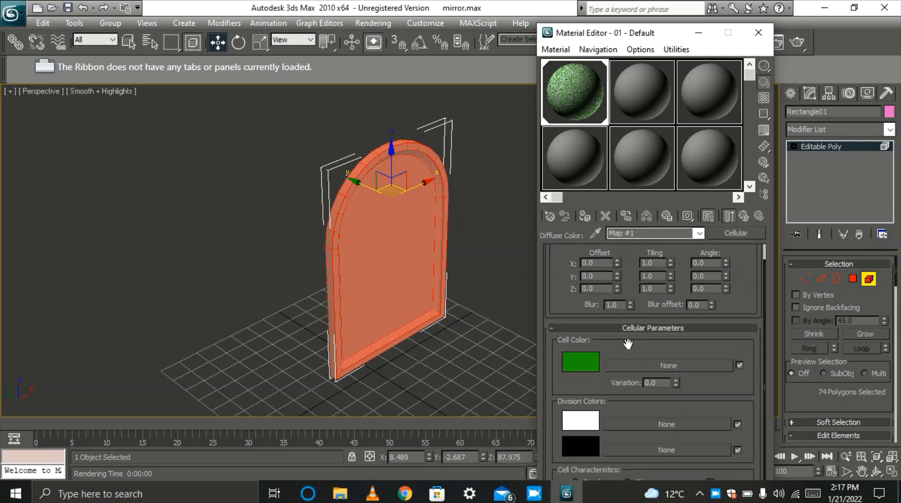
pyautogui.scroll(-2, 628, 344)
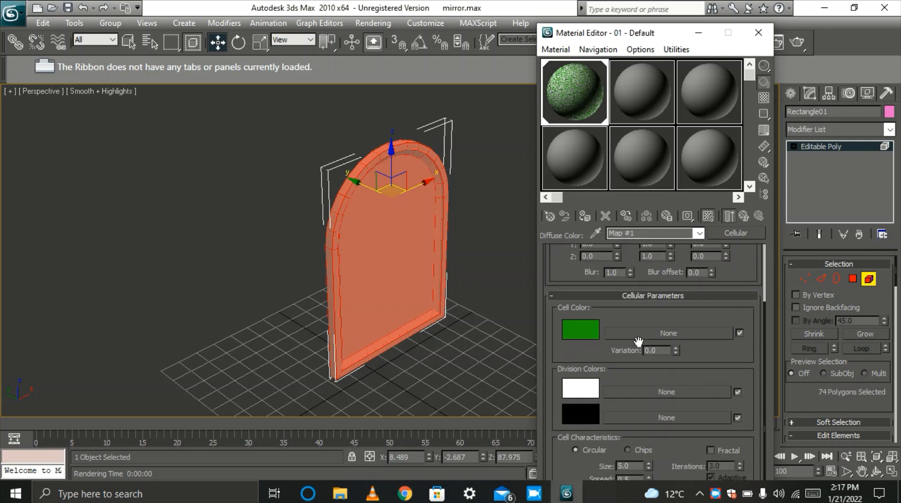
pyautogui.scroll(3, 639, 342)
pyautogui.scroll(-3, 638, 341)
pyautogui.click(627, 451)
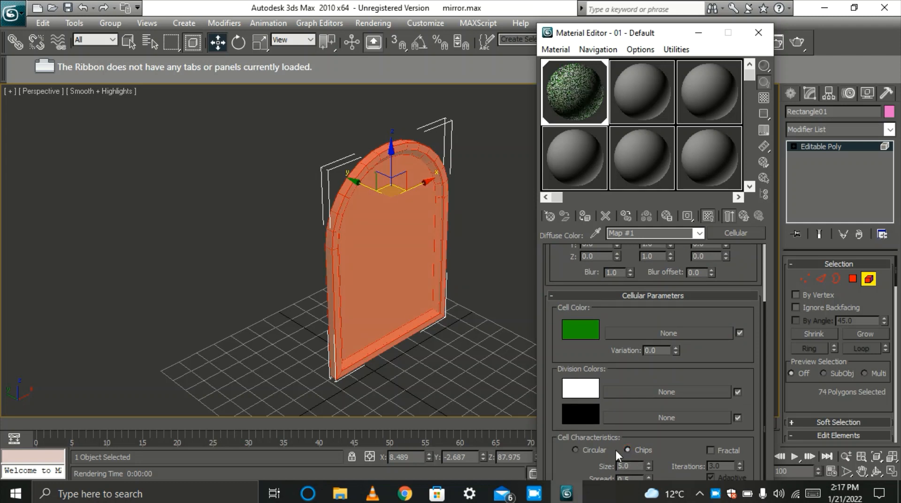
pyautogui.click(580, 450)
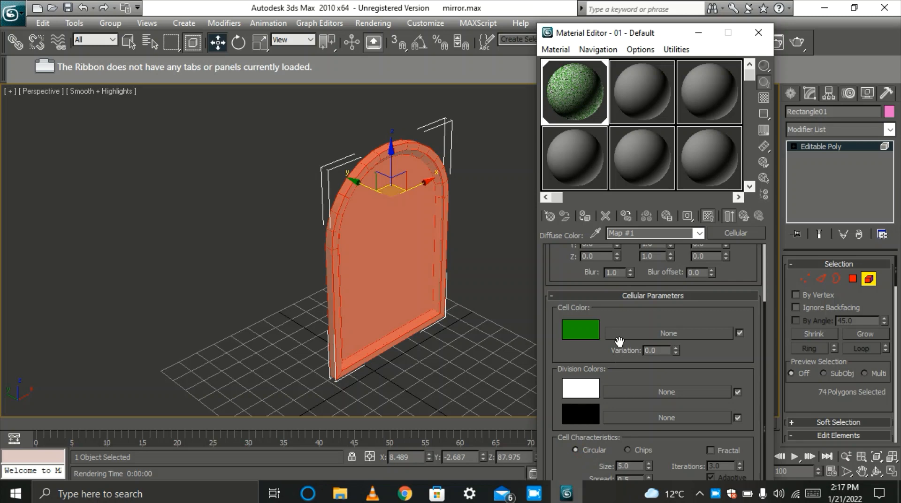
# Render the perspective view to check the green and white Cellular colors, and reopen the material settings.
pyautogui.click(698, 32)
pyautogui.click(801, 43)
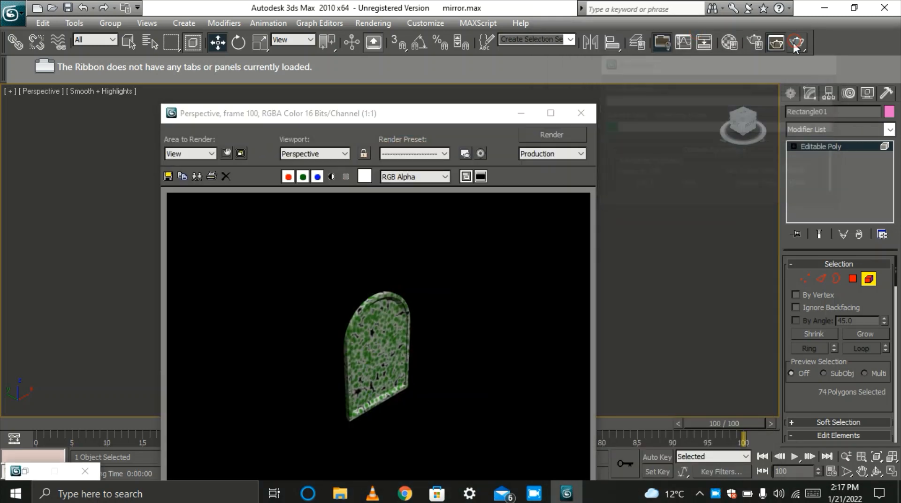
pyautogui.click(574, 114)
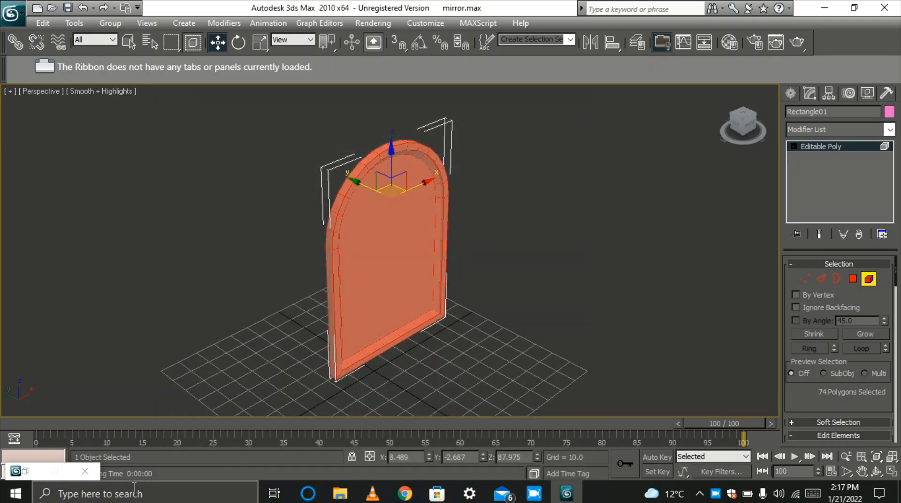
pyautogui.doubleClick(23, 475)
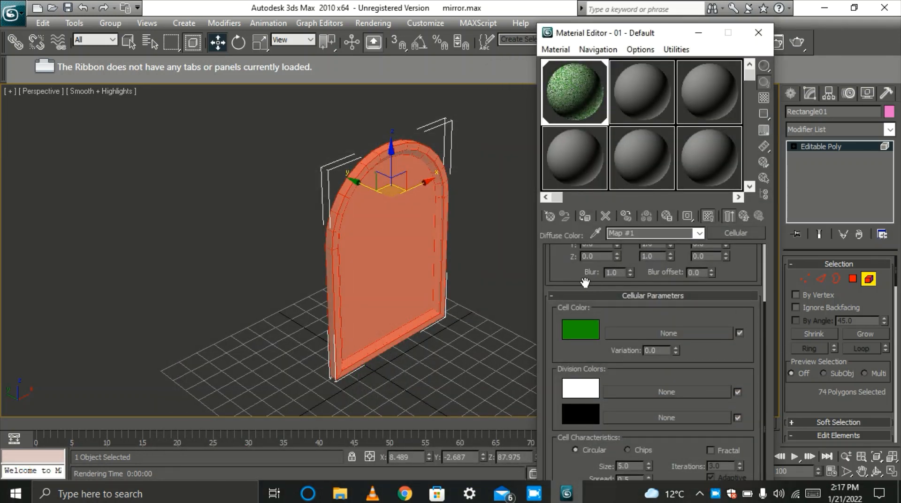
# Set the Cellular map's X, Y and Z tiling to 5 and render the perspective view.
pyautogui.moveTo(580, 283); pyautogui.dragTo(596, 368)
pyautogui.click(658, 305)
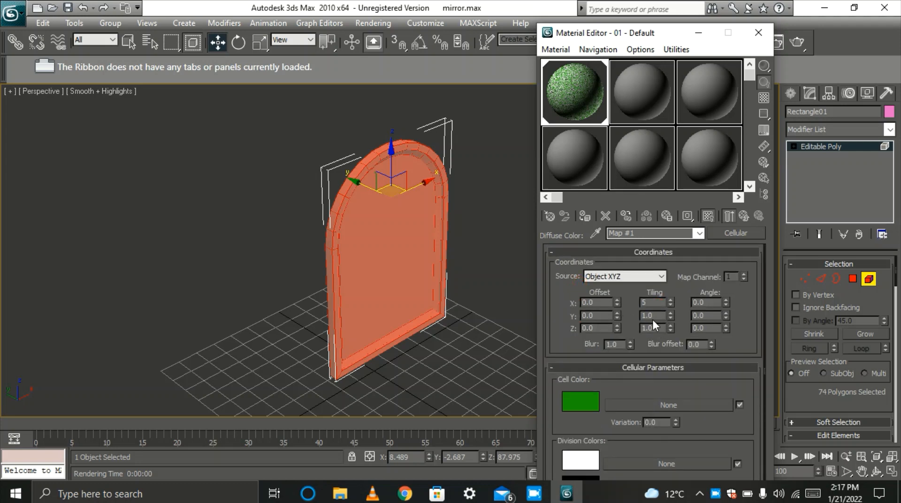
pyautogui.press('Tab')
pyautogui.write('5')
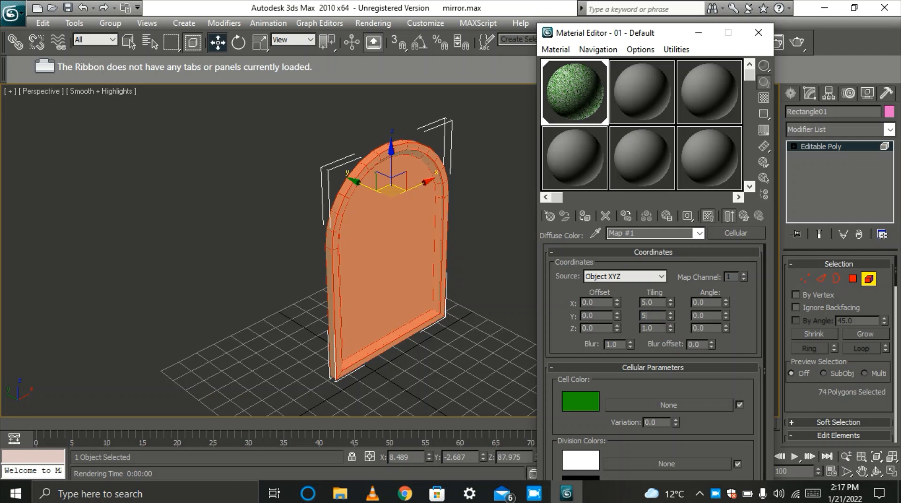
pyautogui.press('Tab')
pyautogui.write('5')
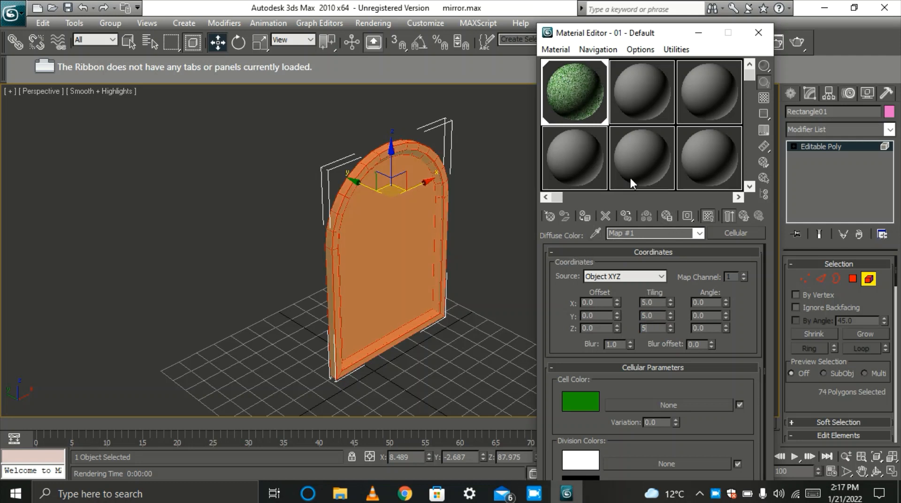
pyautogui.click(715, 303)
pyautogui.click(699, 32)
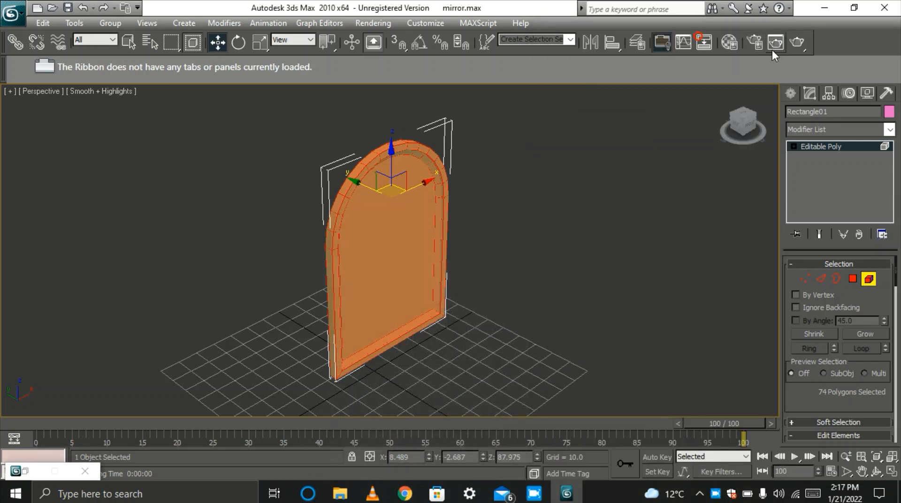
pyautogui.click(798, 43)
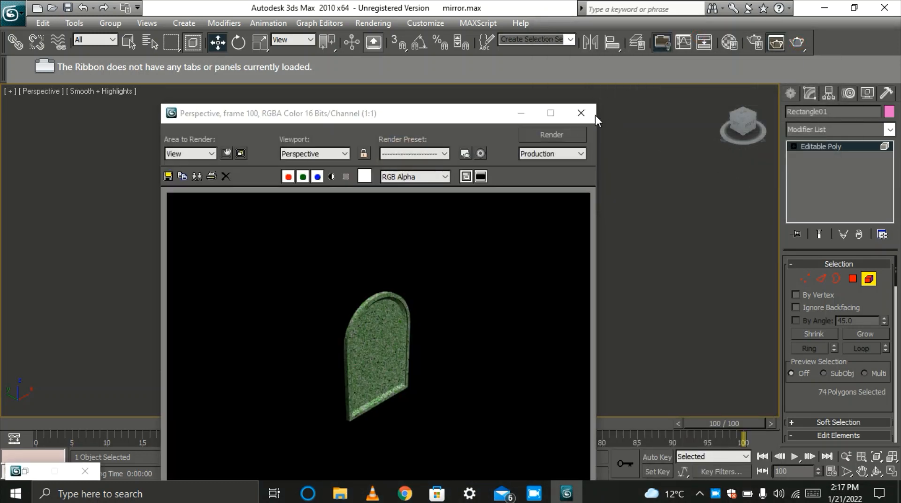
# Select the mirror's large inner face polygon, assign it the second sample material and enable its map display in the viewport.
pyautogui.click(581, 113)
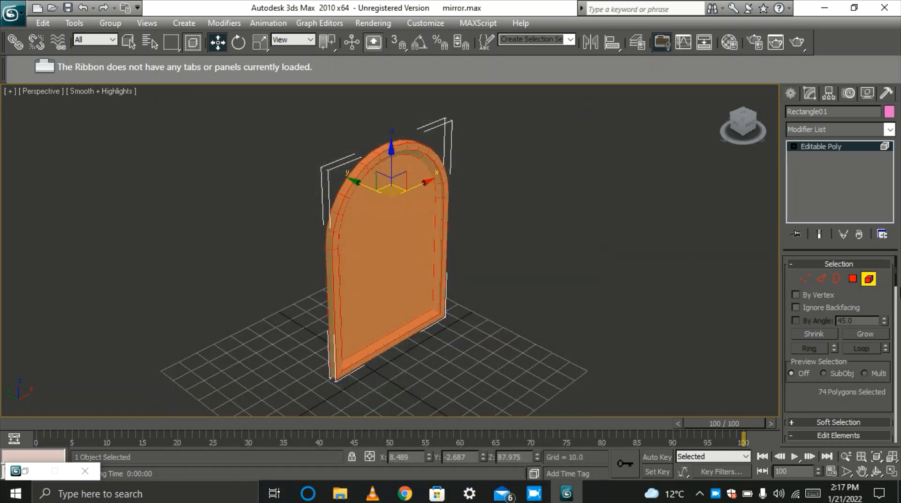
pyautogui.click(852, 279)
pyautogui.click(396, 281)
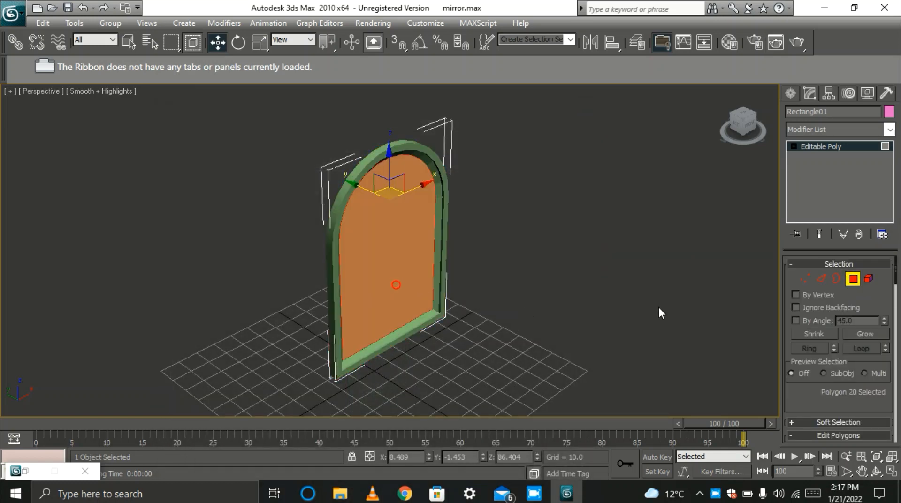
pyautogui.press('m')
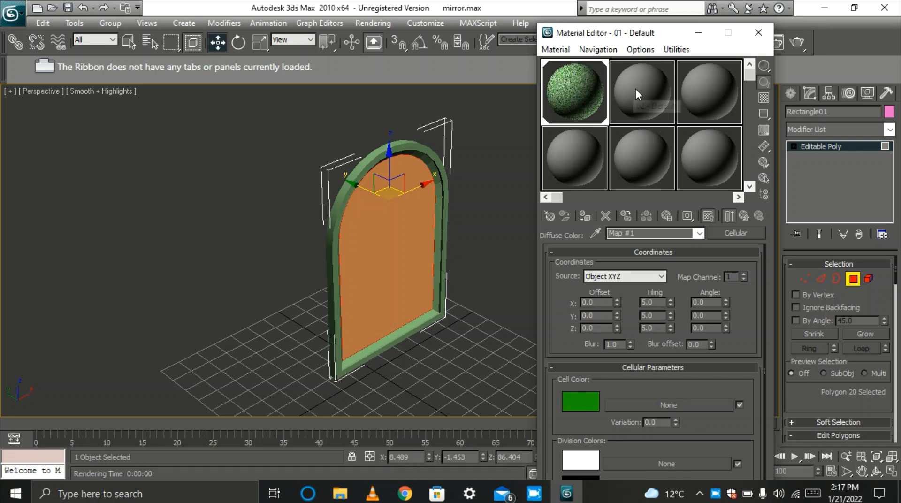
pyautogui.click(635, 89)
pyautogui.click(584, 216)
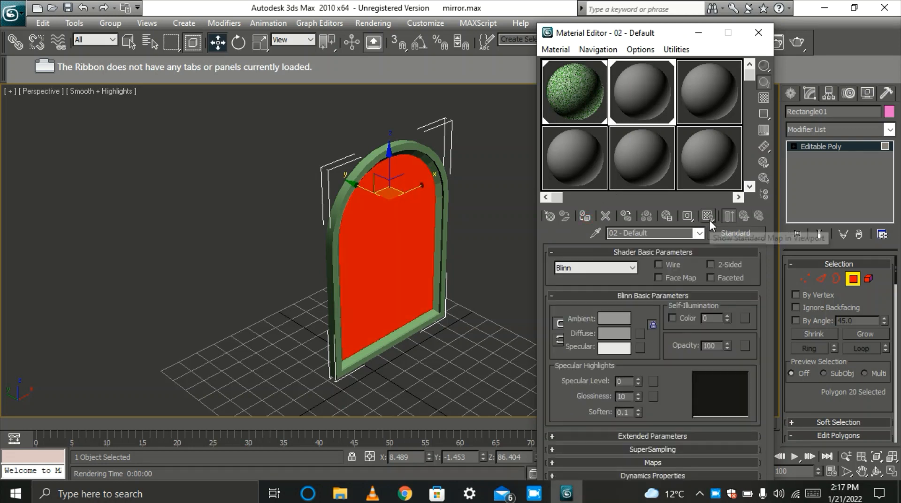
pyautogui.click(709, 217)
# Enable the second material's Reflection and Refraction maps and assign a Flat Mirror map to Refraction.
pyautogui.click(657, 464)
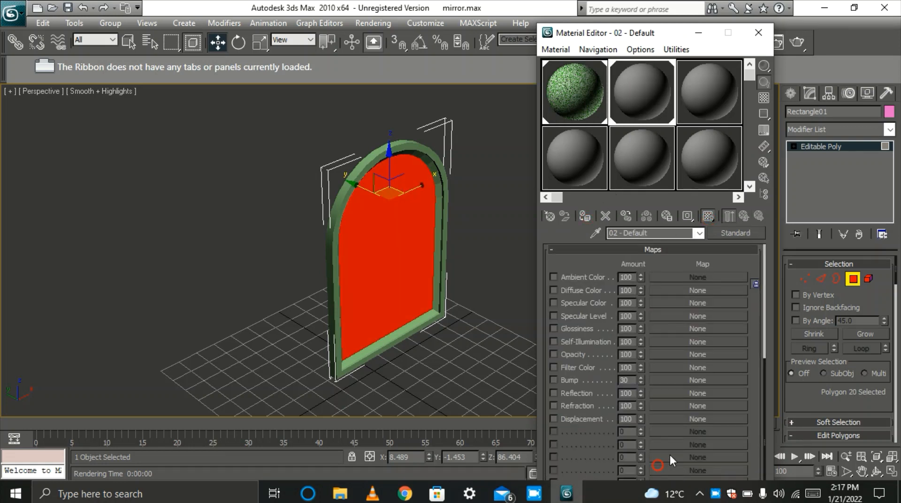
pyautogui.click(565, 407)
pyautogui.click(566, 394)
pyautogui.click(679, 406)
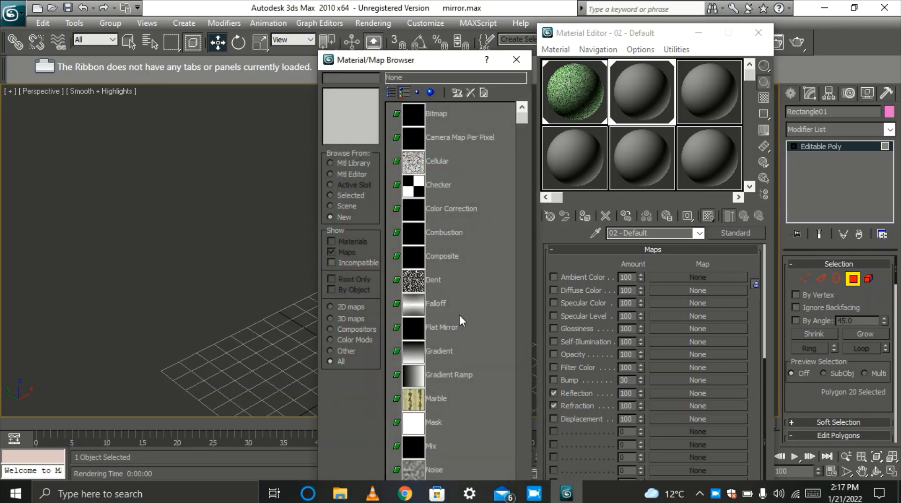
pyautogui.scroll(-3, 460, 314)
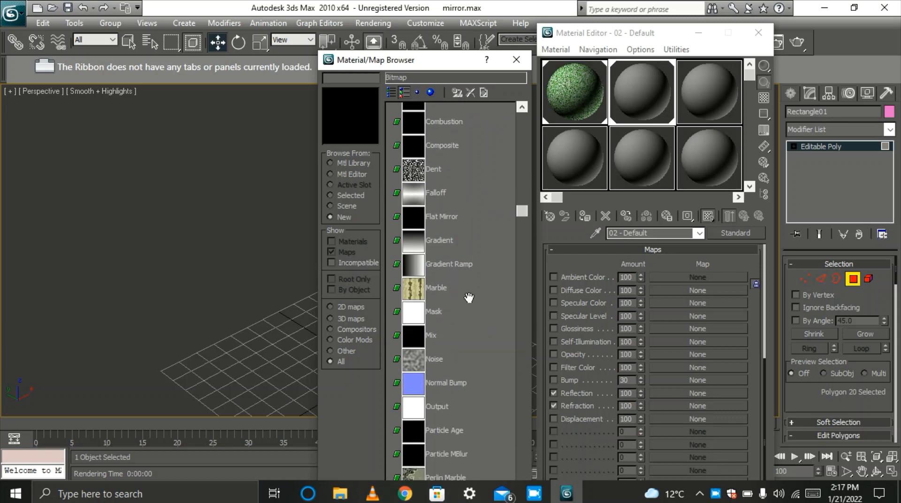
pyautogui.doubleClick(411, 215)
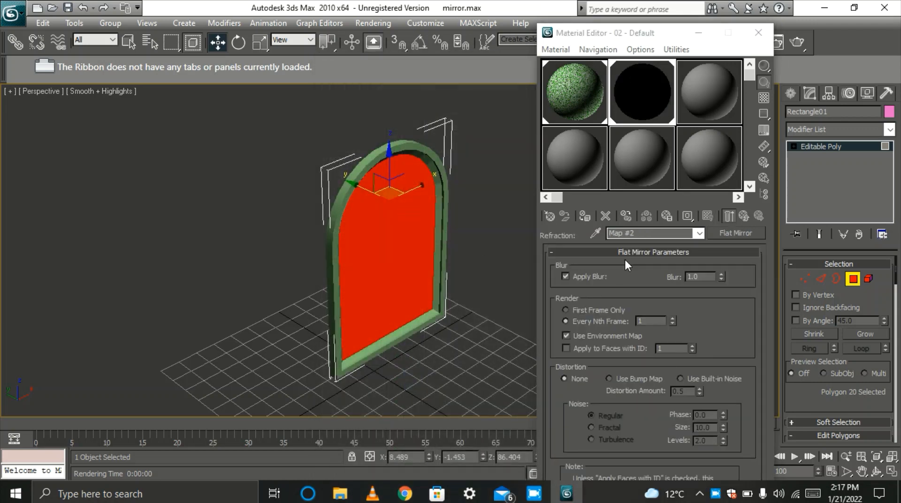
pyautogui.click(742, 216)
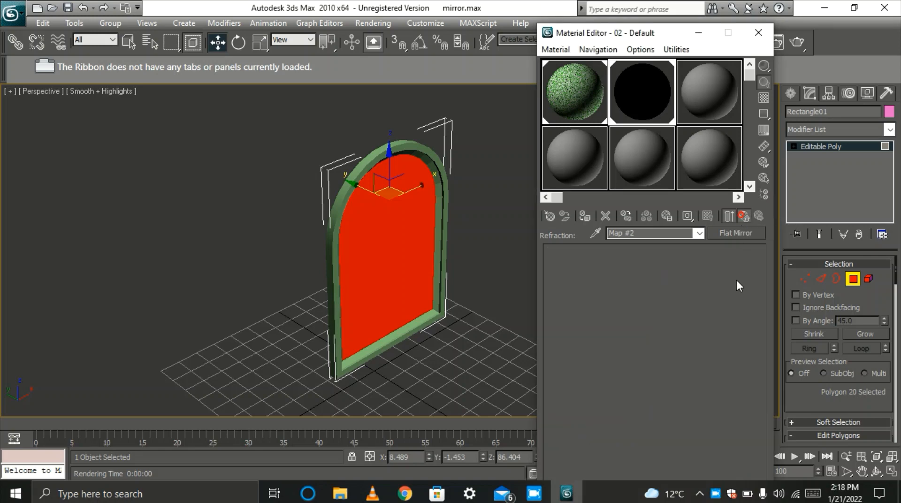
# Assign a Raytrace map to the second material's Reflection channel.
pyautogui.click(697, 393)
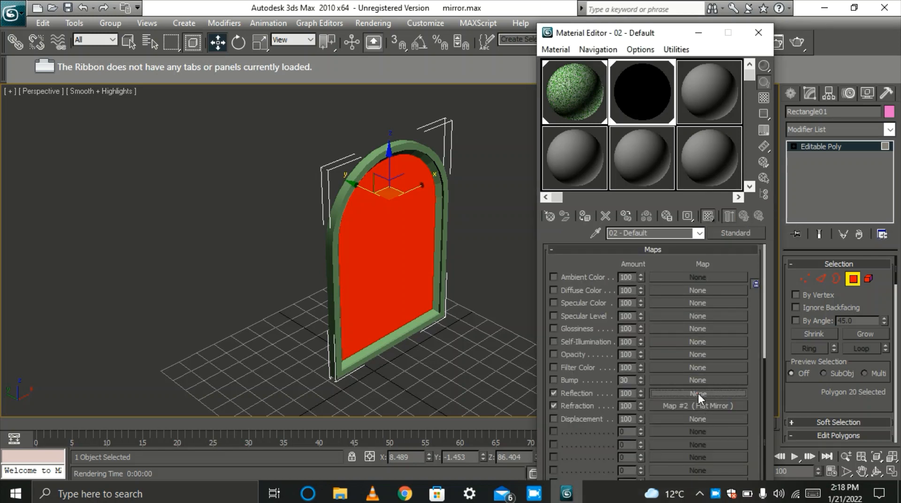
pyautogui.moveTo(498, 341); pyautogui.dragTo(475, 73)
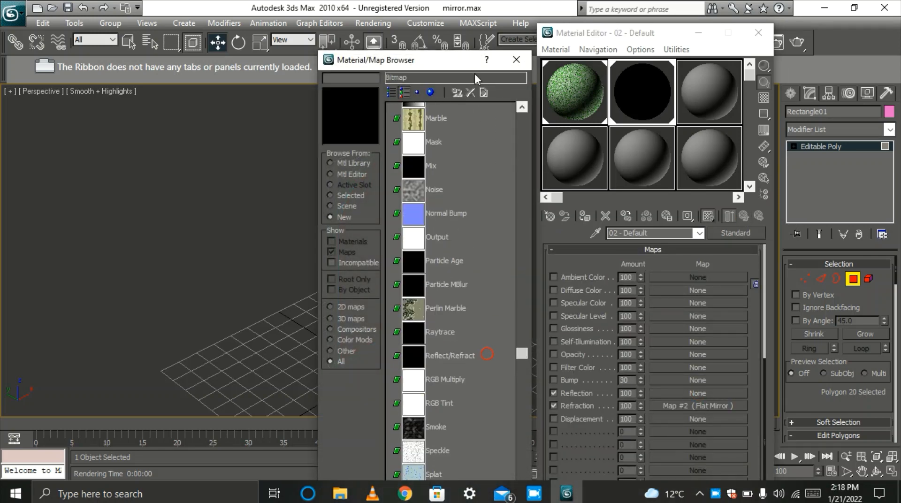
pyautogui.moveTo(480, 299); pyautogui.dragTo(476, 177)
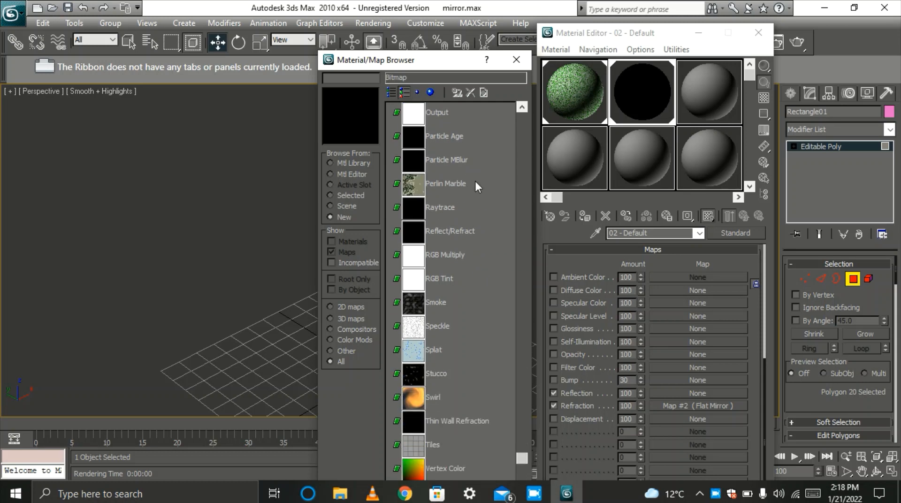
pyautogui.click(440, 207)
pyautogui.doubleClick(440, 207)
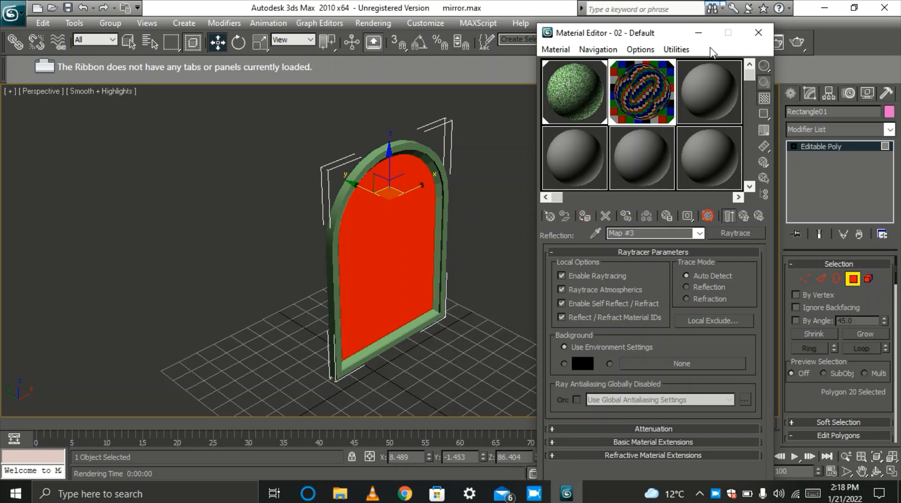
# Deselect the mirror face and render the perspective view to check the reflective material.
pyautogui.click(698, 32)
pyautogui.click(649, 178)
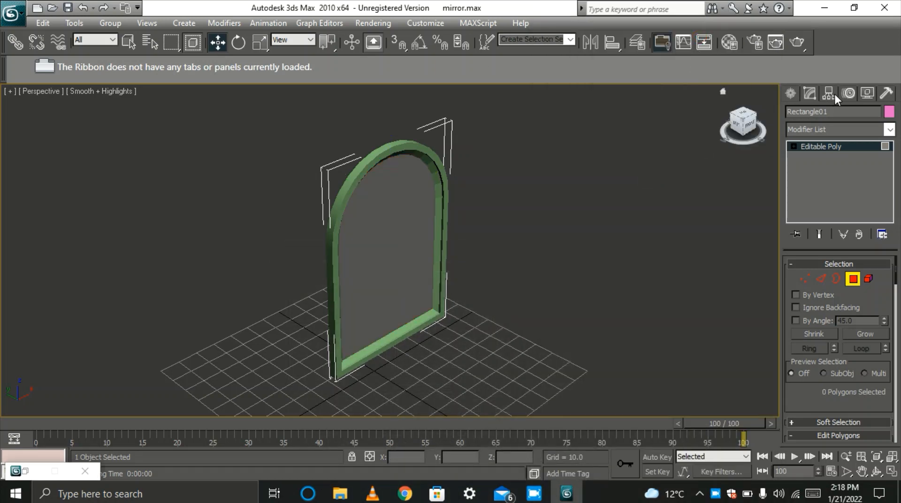
pyautogui.click(796, 43)
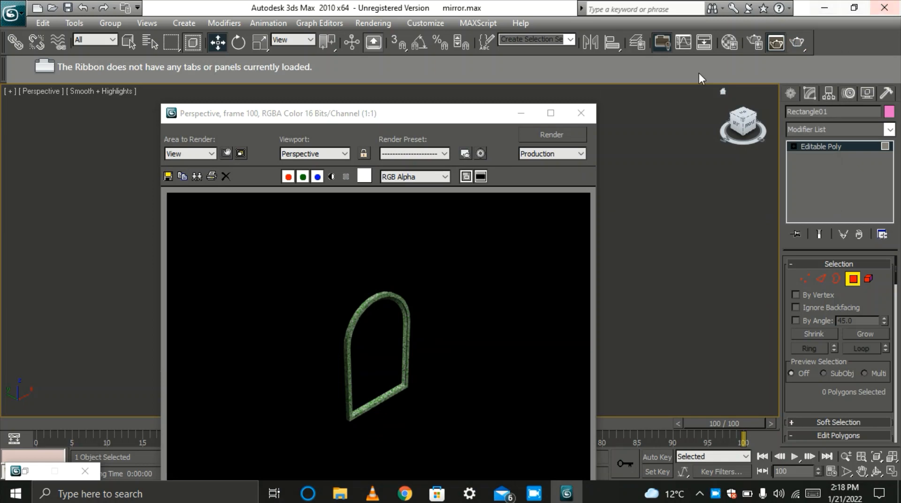
pyautogui.click(583, 116)
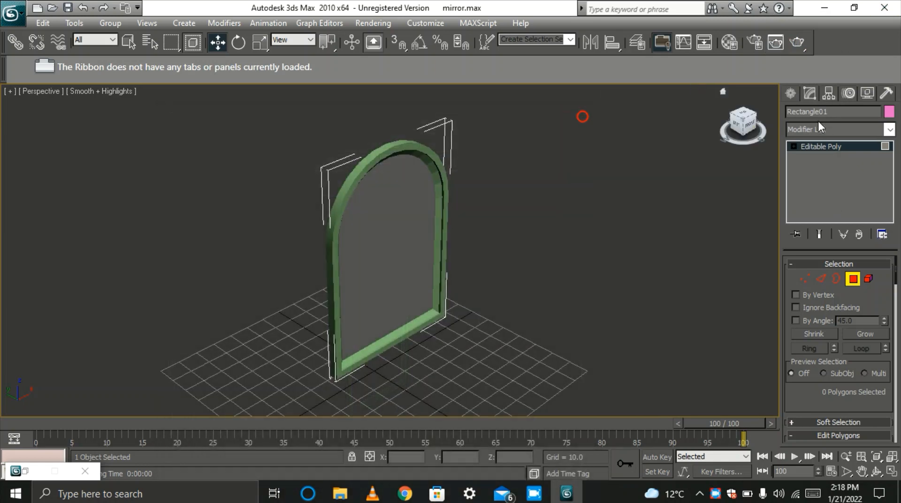
# Create a teapot with a radius of about 15.8 on the grid in front of the mirror.
pyautogui.click(792, 94)
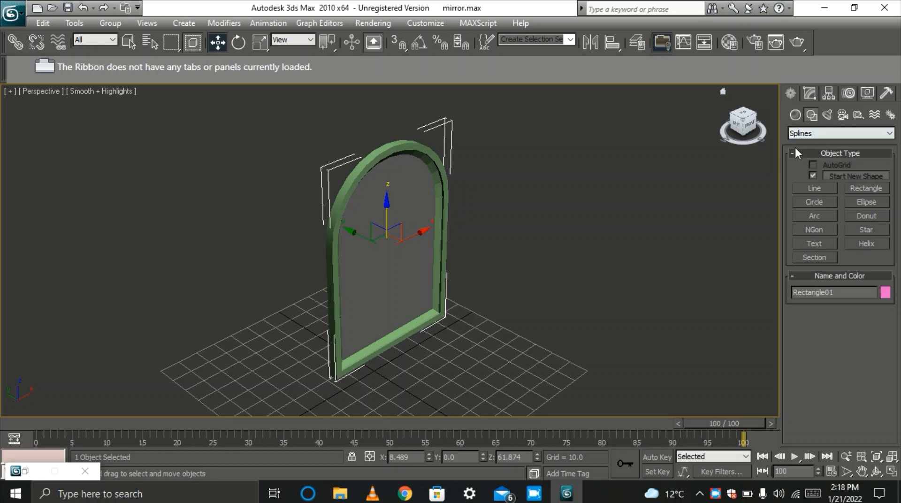
pyautogui.click(793, 117)
pyautogui.click(814, 233)
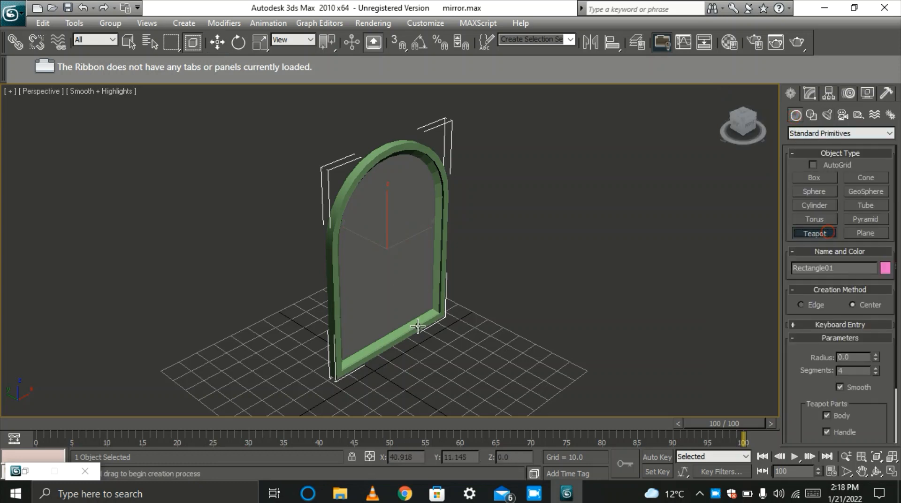
pyautogui.moveTo(452, 375); pyautogui.dragTo(470, 394)
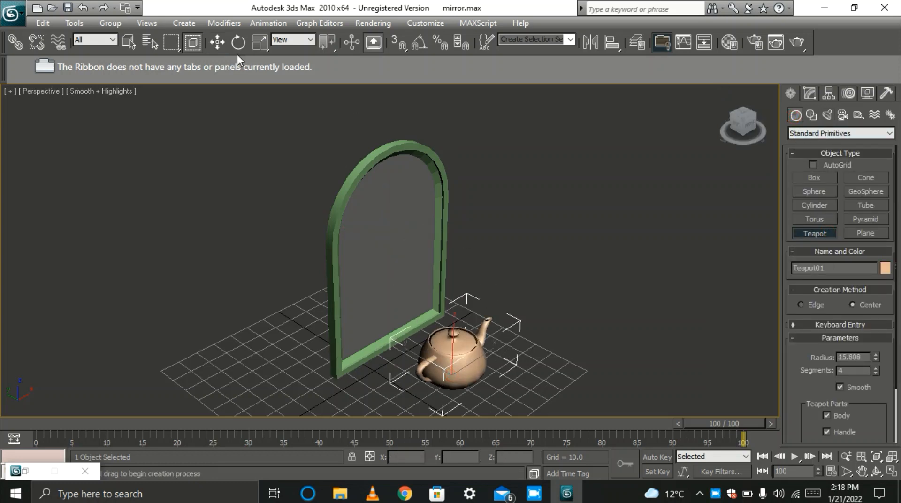
# Stretch the teapot along its Z axis to about 312% and render the perspective view to check its reflection.
pyautogui.click(260, 47)
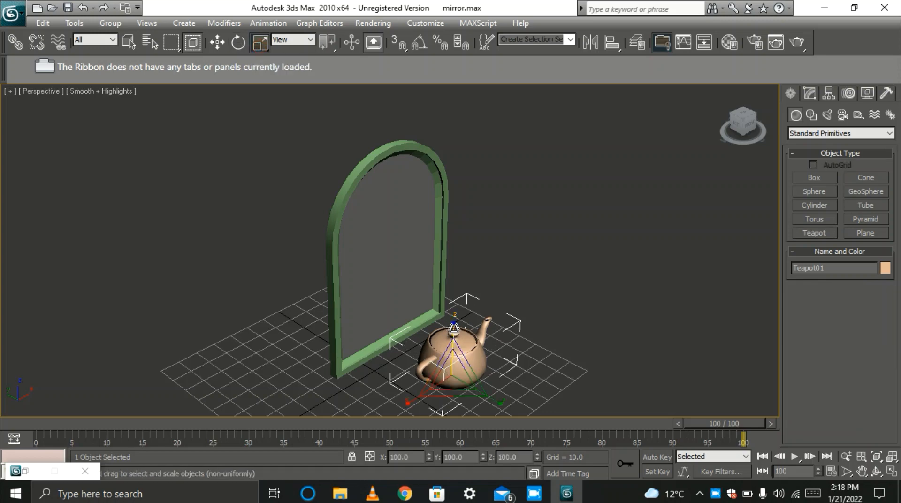
pyautogui.moveTo(453, 328); pyautogui.dragTo(455, 234)
pyautogui.click(558, 326)
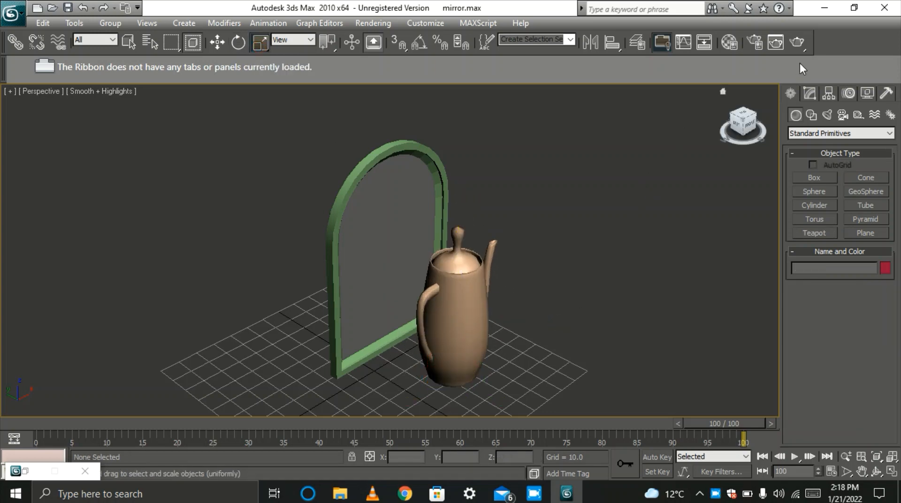
pyautogui.click(796, 43)
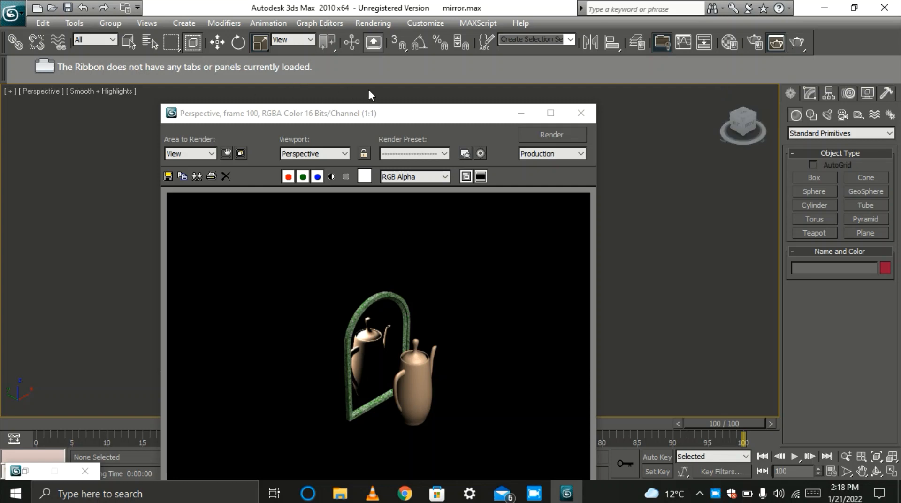
pyautogui.click(577, 109)
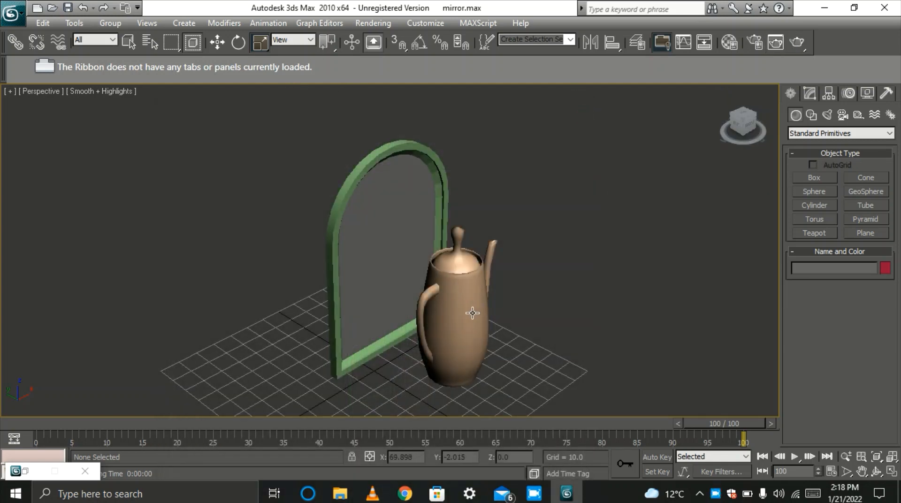
# Apply the green and white Cellular material to the teapot and render the perspective view.
pyautogui.click(468, 313)
pyautogui.press('m')
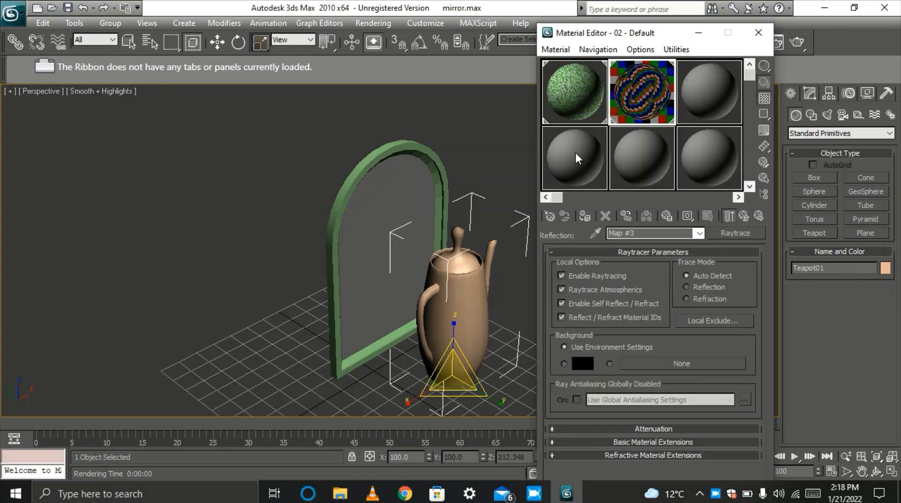
pyautogui.click(585, 217)
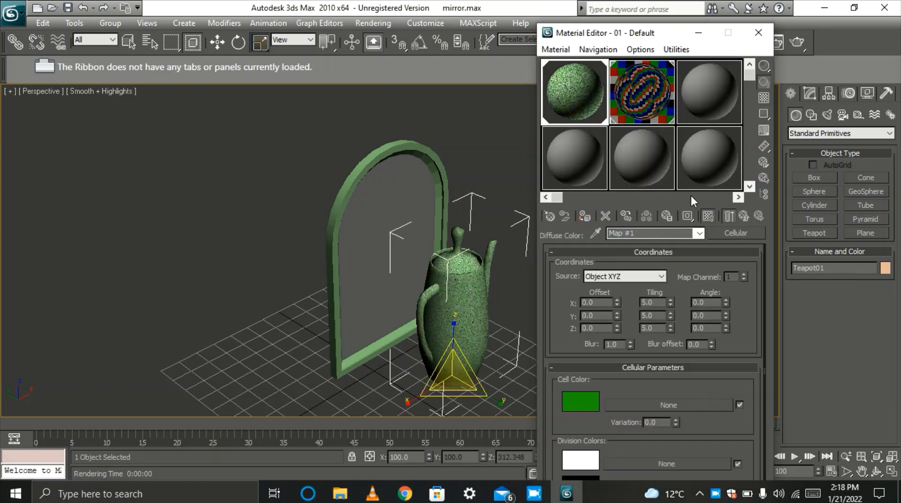
pyautogui.click(699, 32)
pyautogui.click(796, 42)
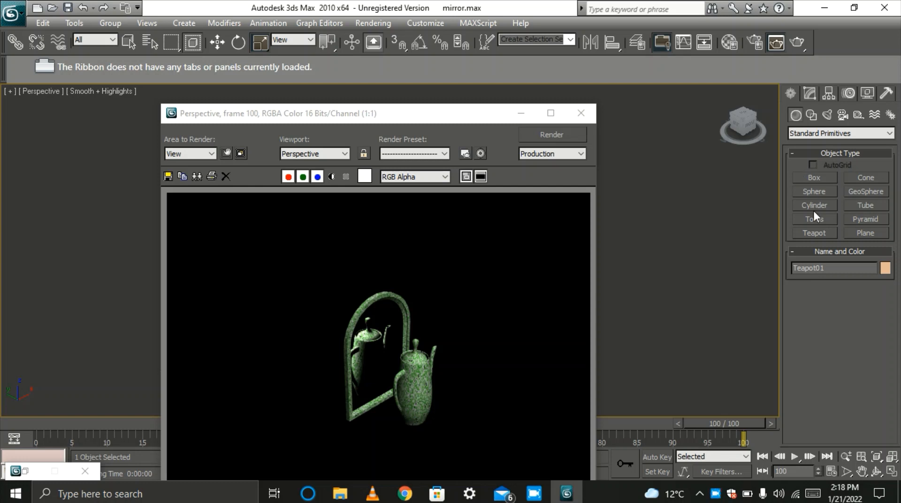
pyautogui.click(581, 113)
pyautogui.click(600, 254)
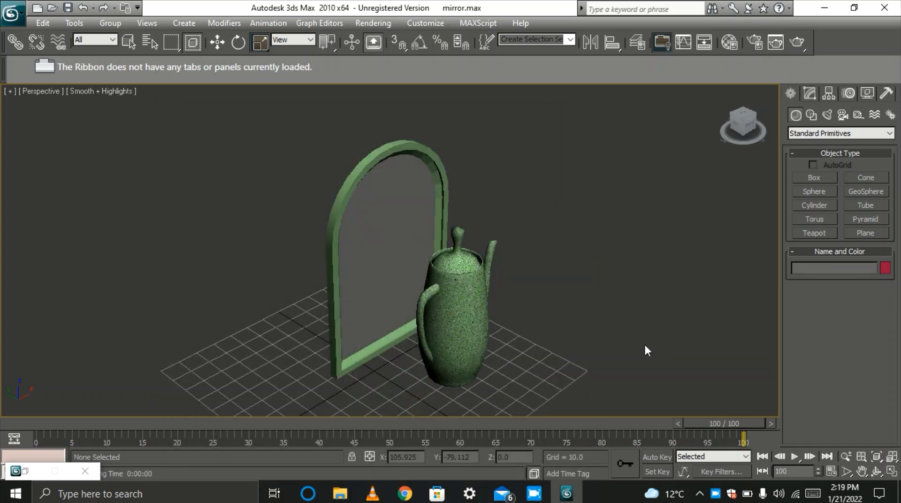
# Move the teapot away from the mirror along the Y axis to about Y -97.
pyautogui.click(454, 312)
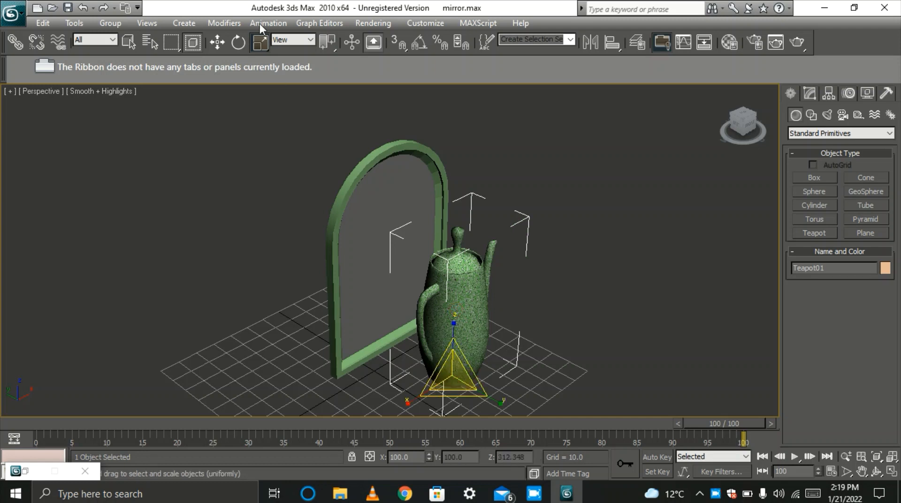
pyautogui.click(217, 43)
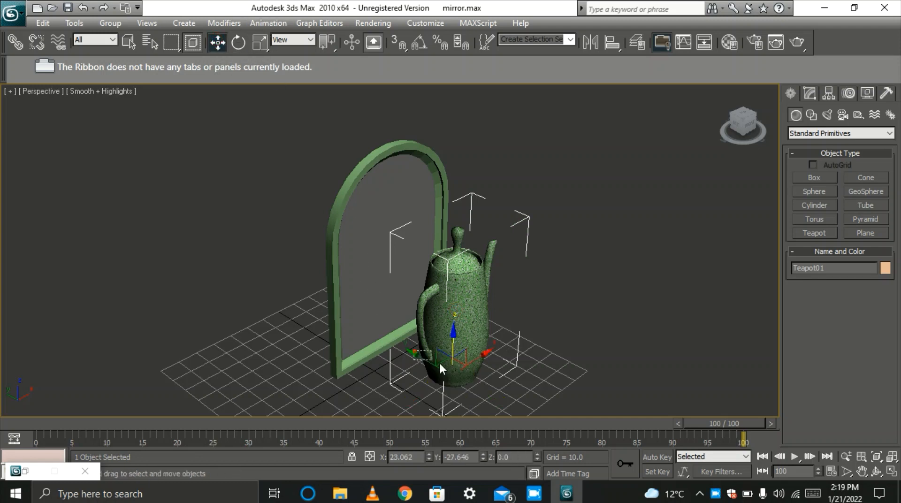
pyautogui.moveTo(424, 359); pyautogui.dragTo(563, 380)
pyautogui.scroll(3, 458, 359)
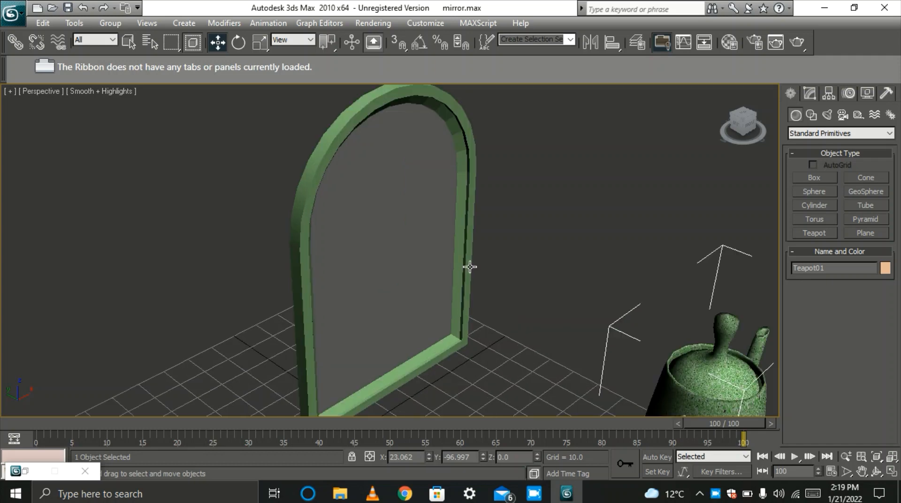
pyautogui.scroll(-3, 464, 300)
pyautogui.scroll(3, 441, 370)
pyautogui.scroll(-3, 444, 313)
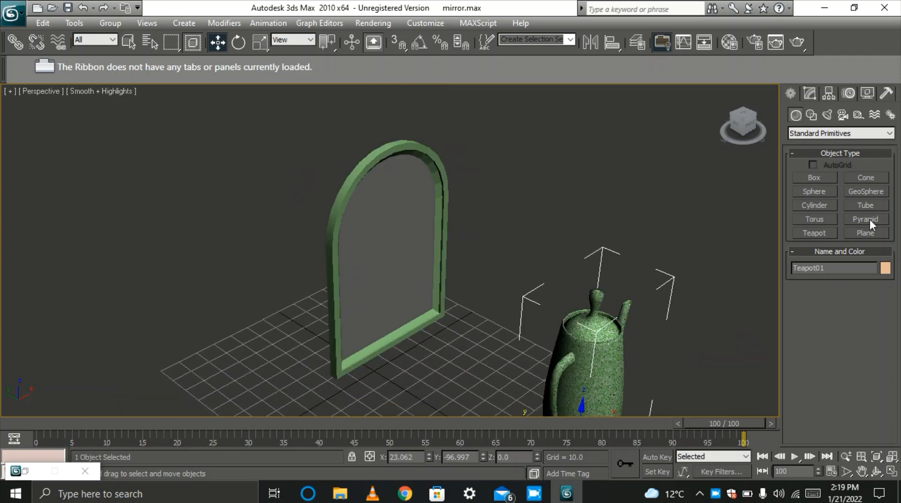
# Select the front polygon along the bottom of the mirror frame at the Editable Poly's Polygon level.
pyautogui.click(808, 94)
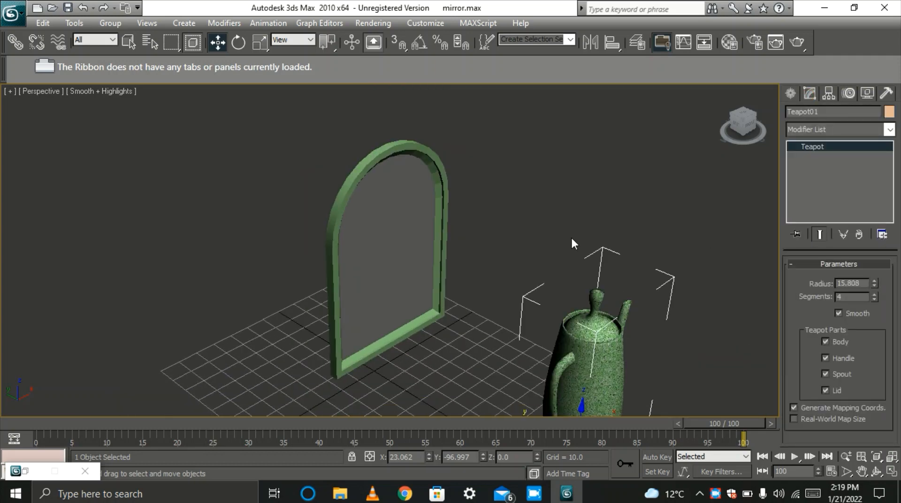
pyautogui.click(499, 233)
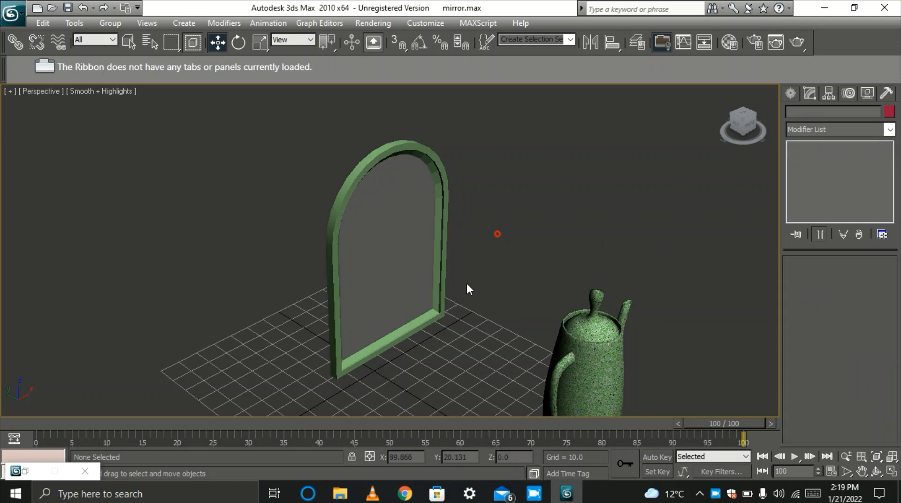
pyautogui.click(442, 202)
pyautogui.click(851, 281)
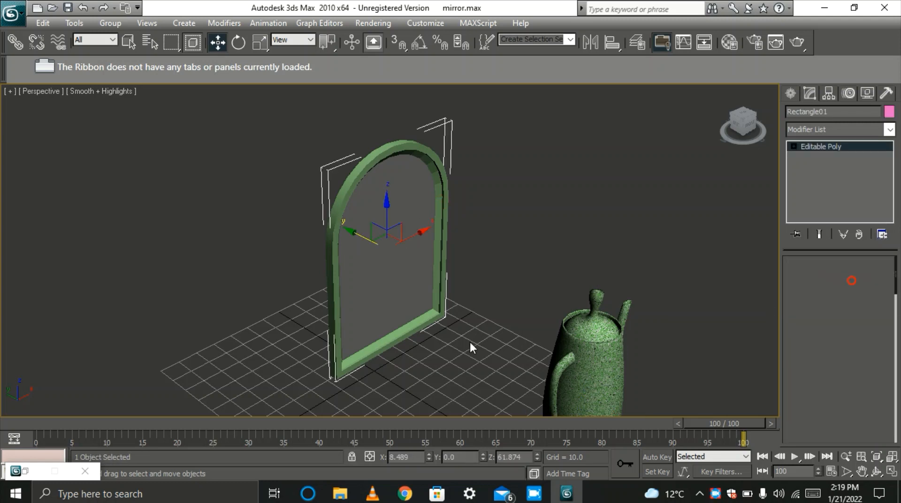
pyautogui.click(399, 341)
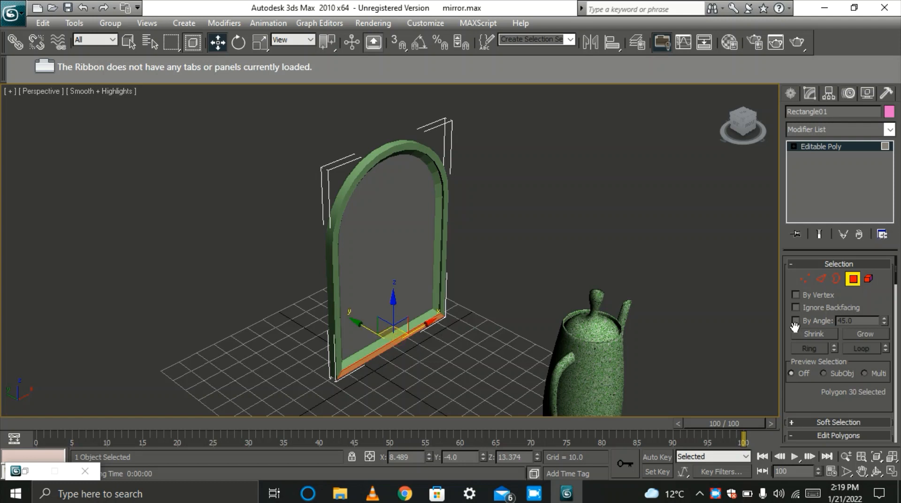
# Try extruding the bottom front polygon of the frame by a height of 5, and undo it.
pyautogui.scroll(-5, 798, 323)
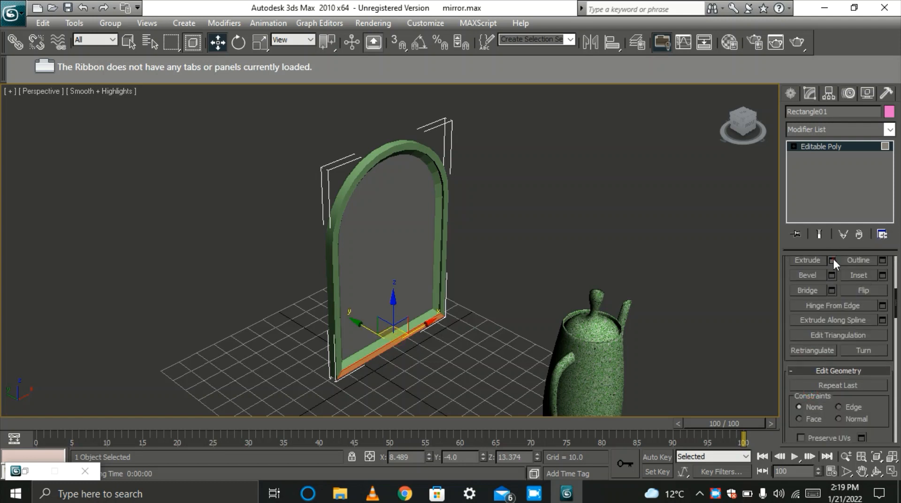
pyautogui.click(832, 260)
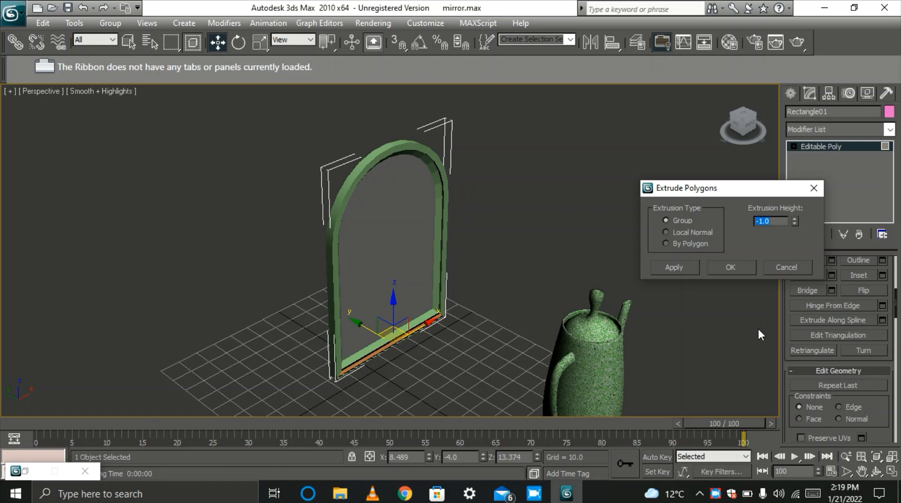
pyautogui.write('5')
pyautogui.click(736, 268)
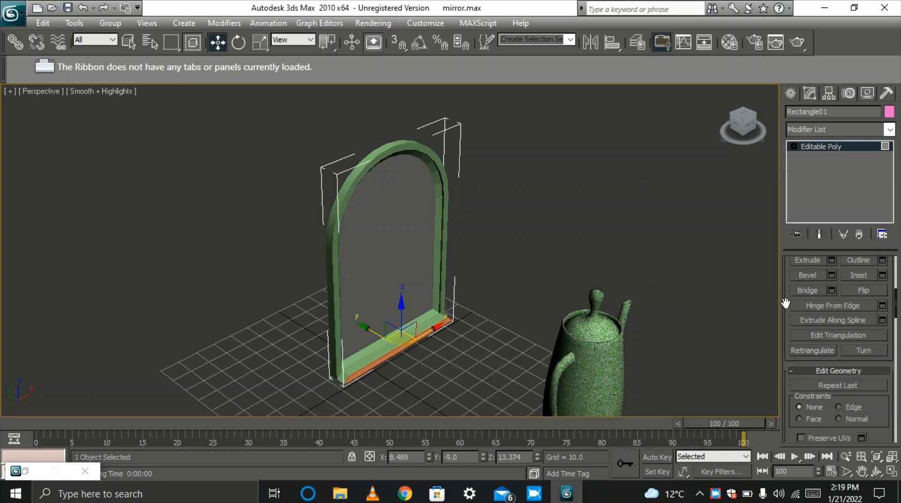
pyautogui.hotkey('ctrl', 'z')
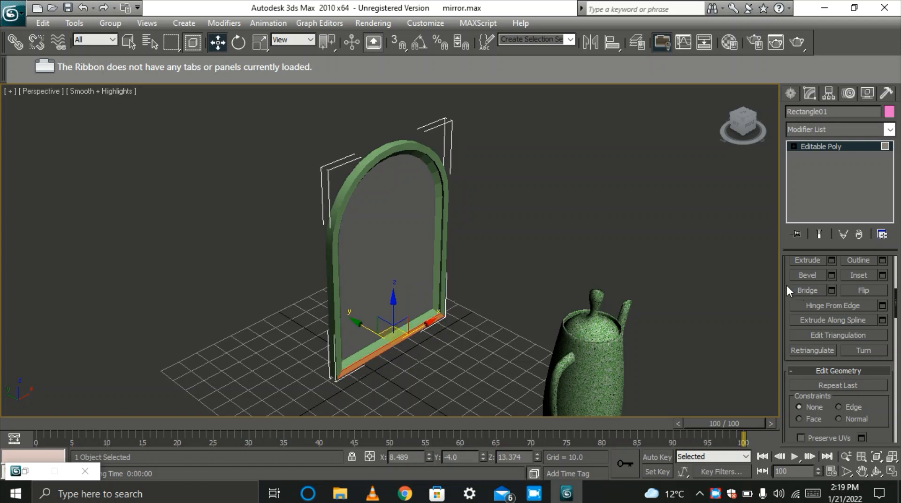
# Extrude the bottom front polygon of the frame by a height of 10 to form a ledge.
pyautogui.scroll(5, 788, 301)
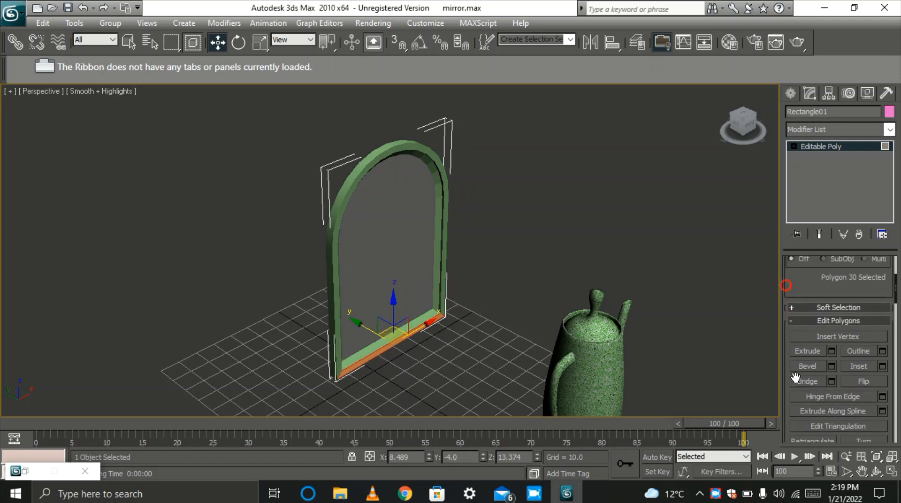
pyautogui.click(831, 355)
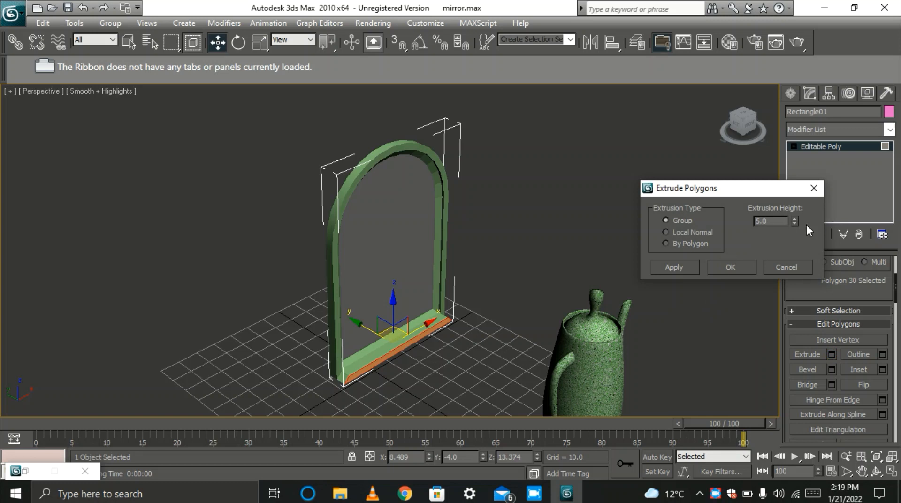
pyautogui.moveTo(774, 222); pyautogui.dragTo(660, 249)
pyautogui.write('10')
pyautogui.click(727, 267)
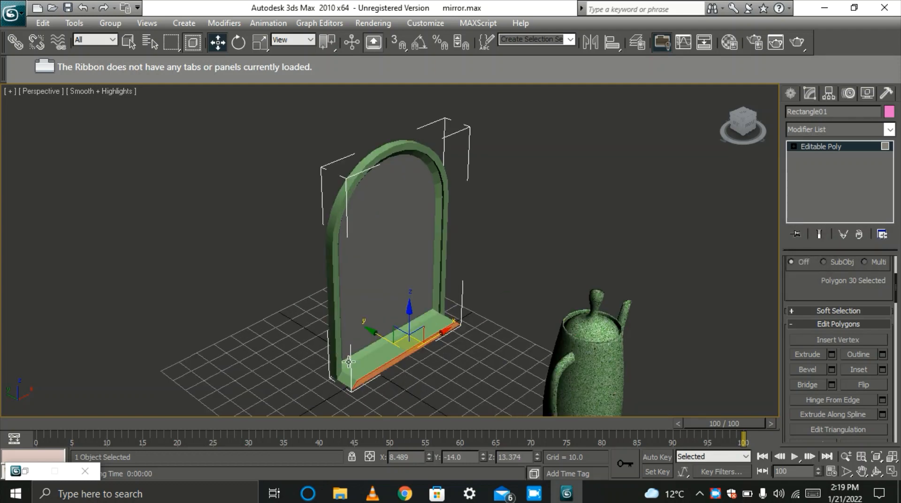
# Extrude the two end polygons of the bottom ledge outward by a height of 10.
pyautogui.click(346, 383)
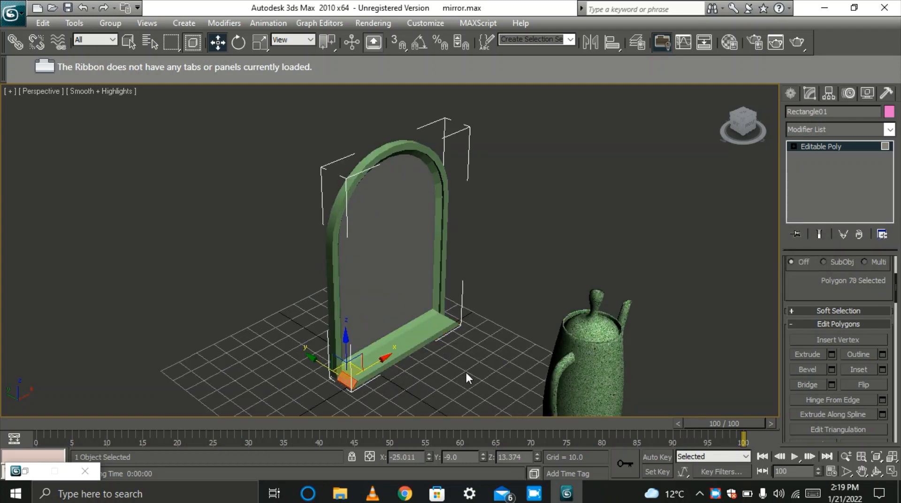
pyautogui.click(877, 472)
pyautogui.moveTo(408, 302); pyautogui.dragTo(384, 322)
pyautogui.rightClick(541, 334)
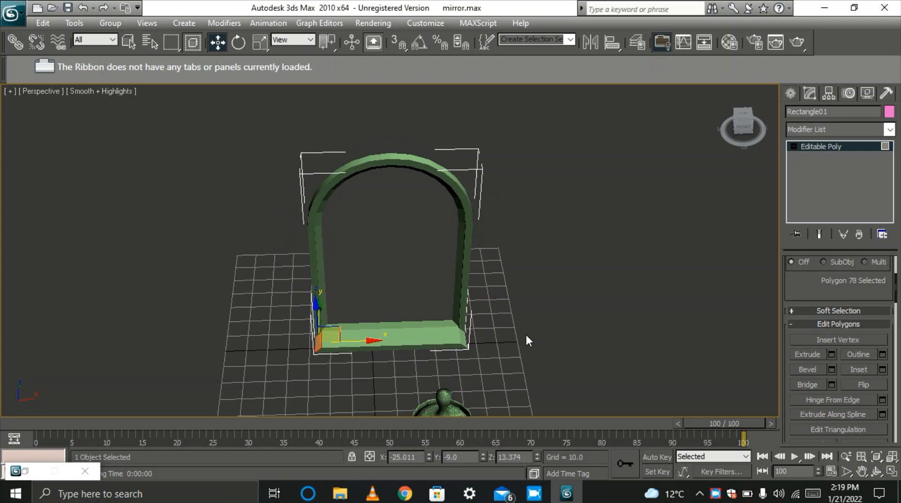
pyautogui.keyDown('ctrl'); pyautogui.click(464, 337); pyautogui.keyUp('ctrl')
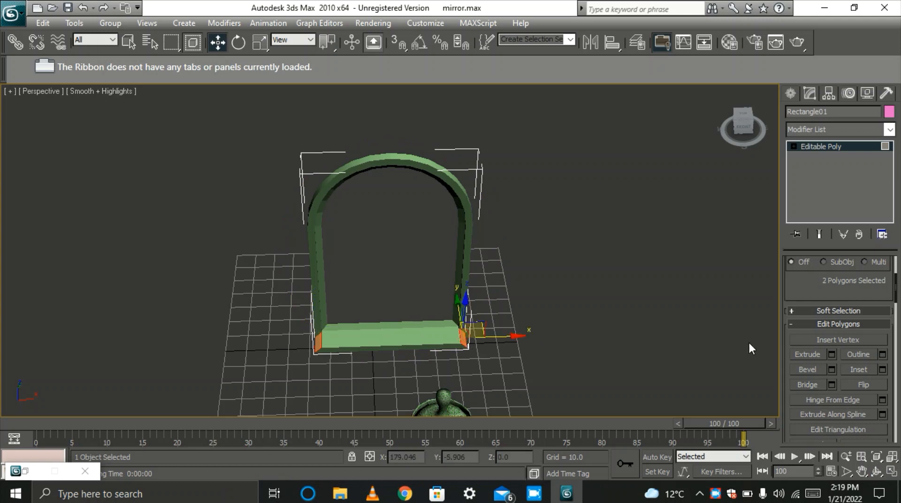
pyautogui.click(832, 354)
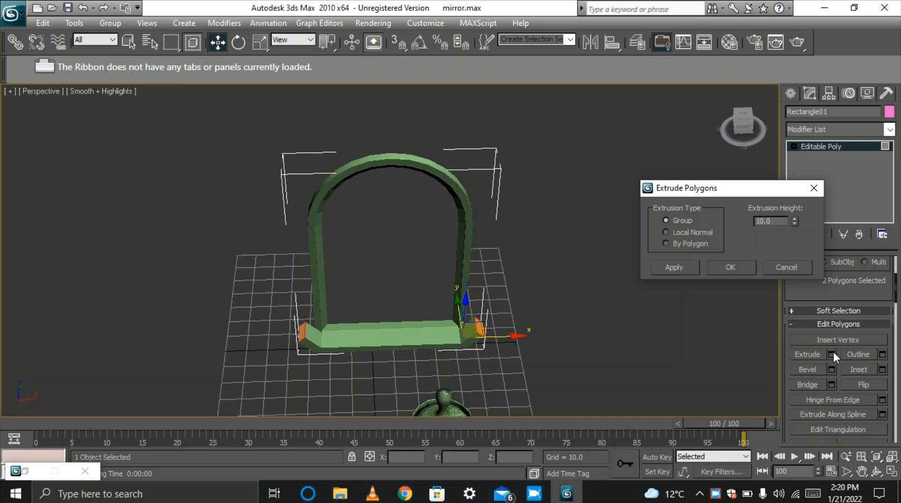
pyautogui.click(733, 269)
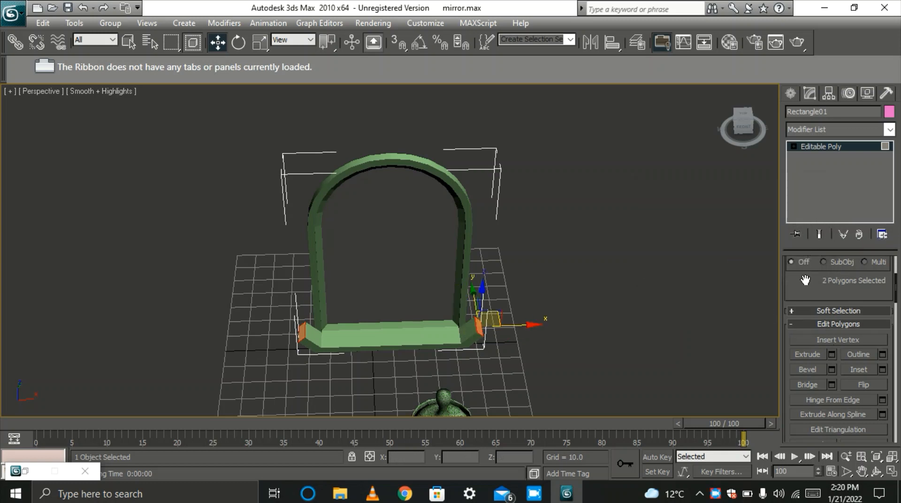
pyautogui.moveTo(805, 282); pyautogui.dragTo(808, 414)
pyautogui.click(868, 279)
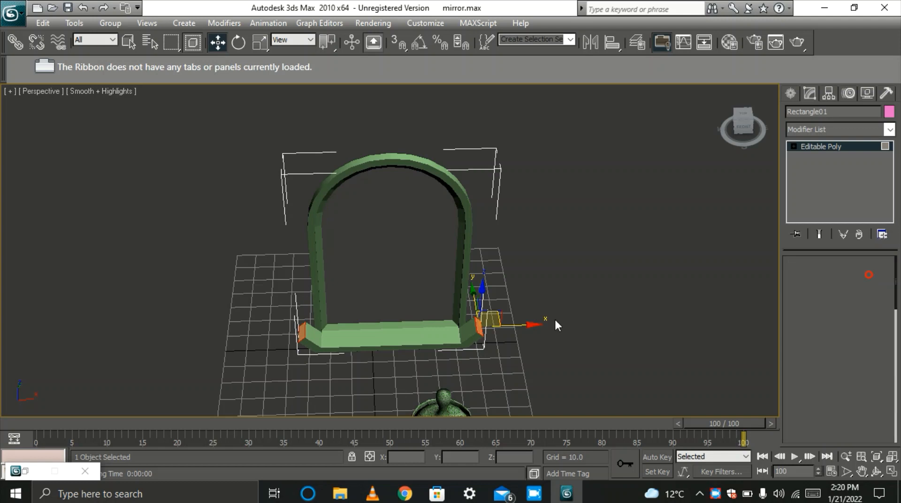
pyautogui.click(472, 314)
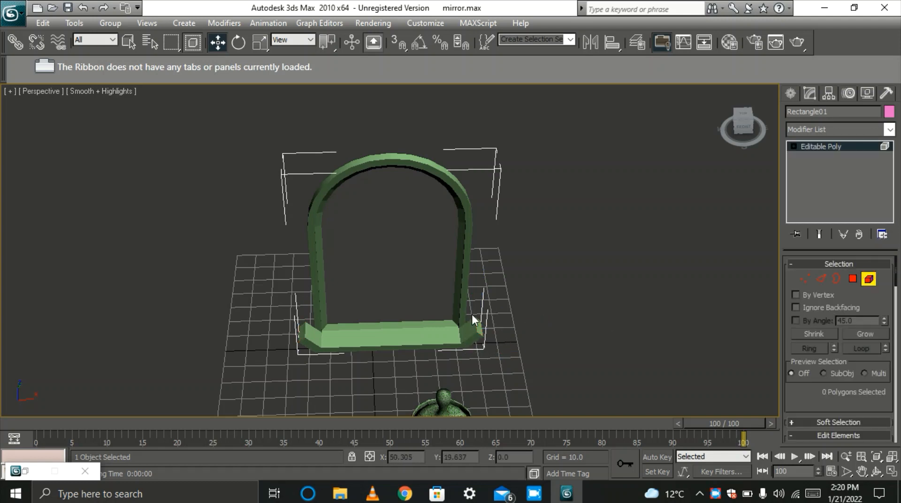
pyautogui.click(479, 332)
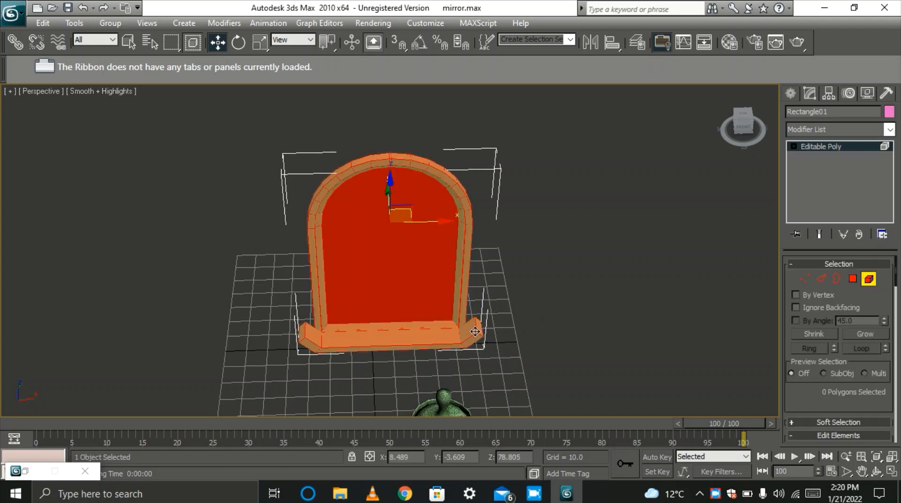
pyautogui.click(528, 340)
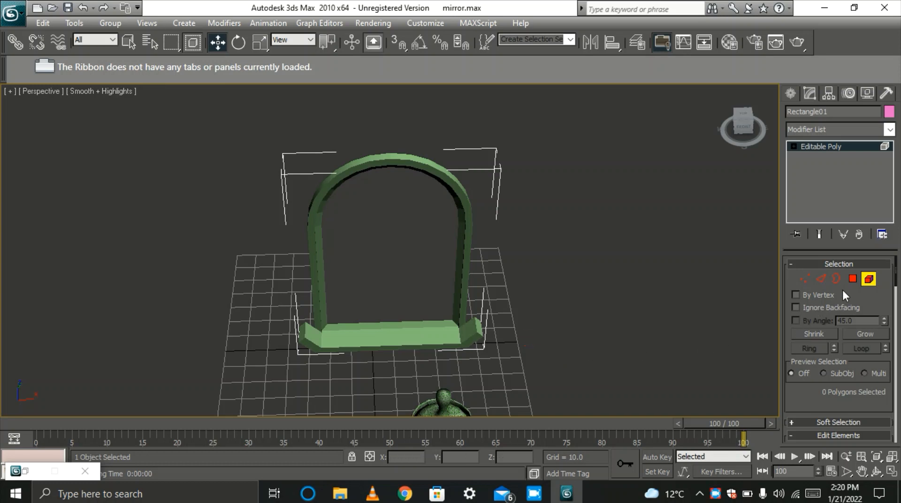
# Try moving the polygons of both extruded ledge ends along the X axis, and undo the move.
pyautogui.click(853, 280)
pyautogui.moveTo(503, 350); pyautogui.dragTo(472, 310)
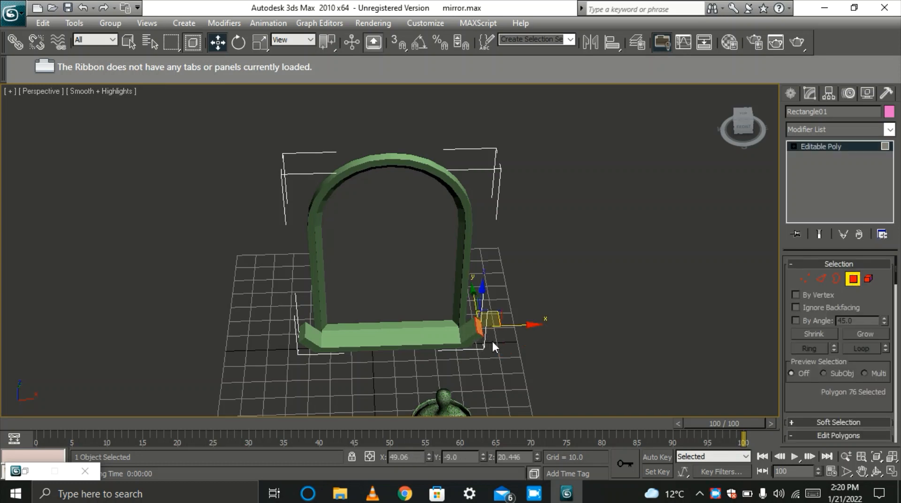
pyautogui.keyDown('ctrl'); pyautogui.click(474, 342); pyautogui.keyUp('ctrl')
pyautogui.keyDown('ctrl'); pyautogui.click(470, 331); pyautogui.keyUp('ctrl')
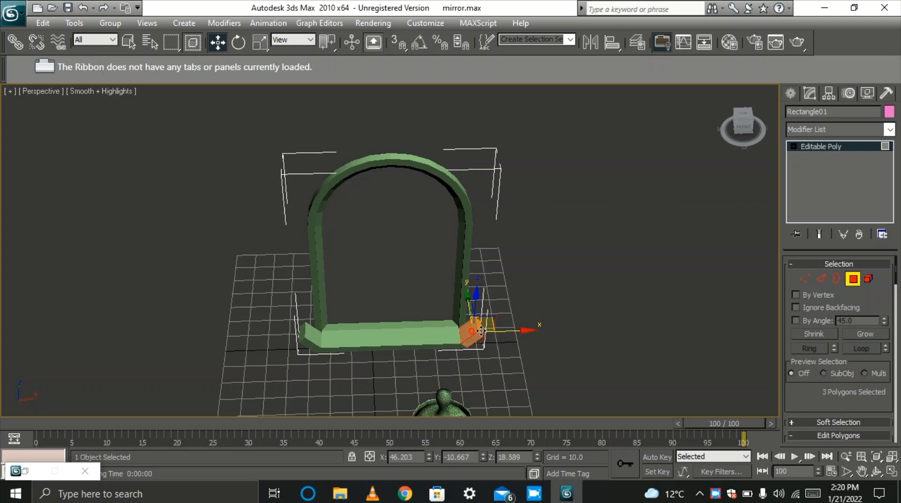
pyautogui.keyDown('ctrl'); pyautogui.click(311, 343); pyautogui.keyUp('ctrl')
pyautogui.keyDown('ctrl'); pyautogui.click(311, 333); pyautogui.keyUp('ctrl')
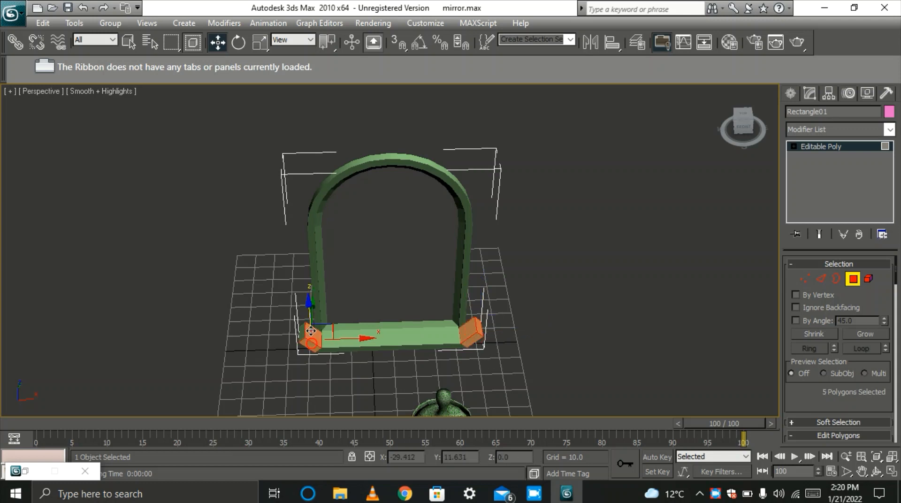
pyautogui.keyDown('ctrl'); pyautogui.click(302, 336); pyautogui.keyUp('ctrl')
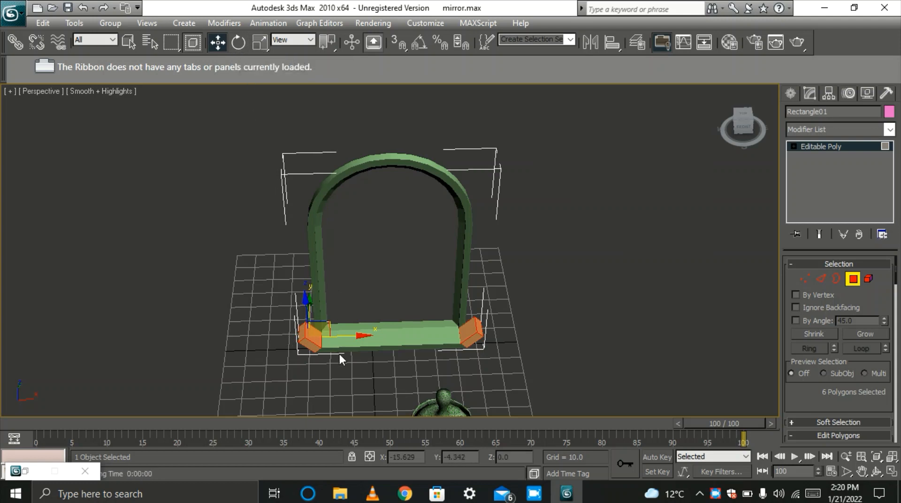
pyautogui.moveTo(356, 337); pyautogui.dragTo(368, 336)
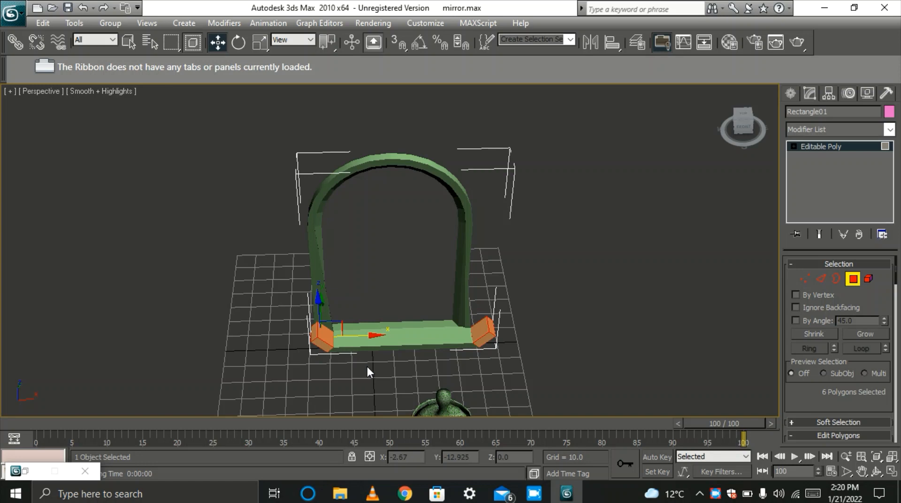
pyautogui.hotkey('ctrl', 'z')
pyautogui.click(590, 357)
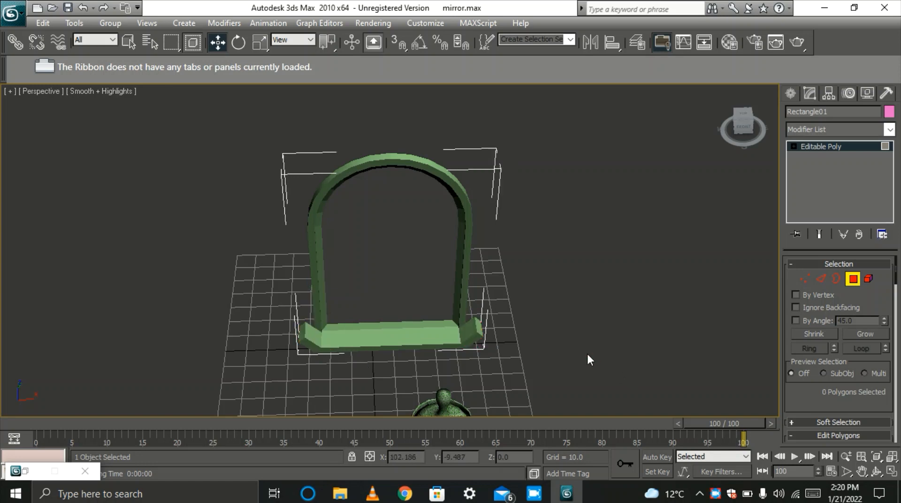
# Undo the edits back to before the two ledge ends were extruded.
pyautogui.hotkey('ctrl', 'z')
pyautogui.hotkey('ctrl', 'z')
pyautogui.hotkey('ctrl', 'z')
pyautogui.hotkey('ctrl', 'z')
pyautogui.hotkey('ctrl', 'z')
pyautogui.hotkey('ctrl', 'z')
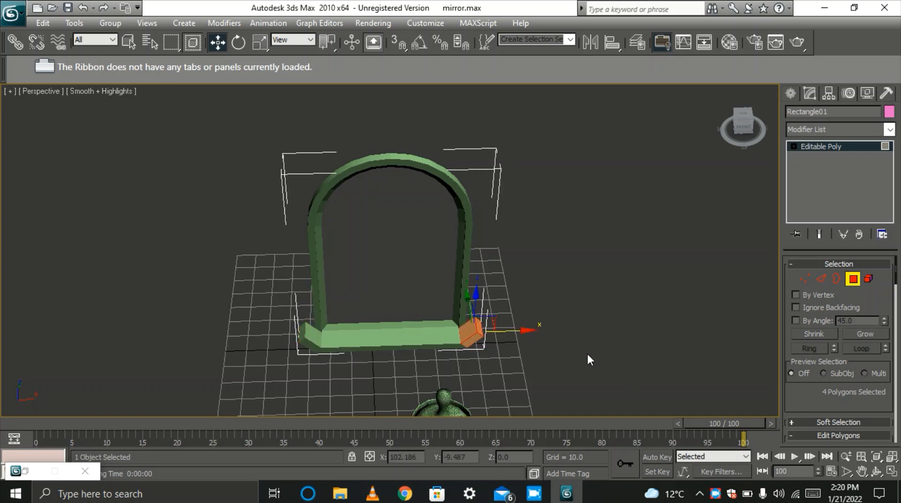
pyautogui.hotkey('ctrl', 'z')
pyautogui.hotkey('ctrl', 'z')
pyautogui.hotkey('ctrl', 'z')
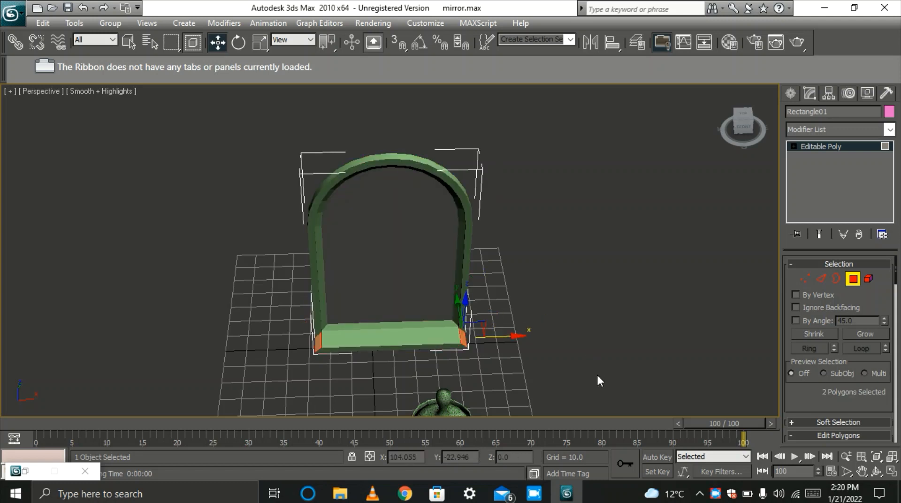
# Move the ledge's front polygon outward along the Y axis to about Y -21.6 to deepen the ledge.
pyautogui.click(596, 376)
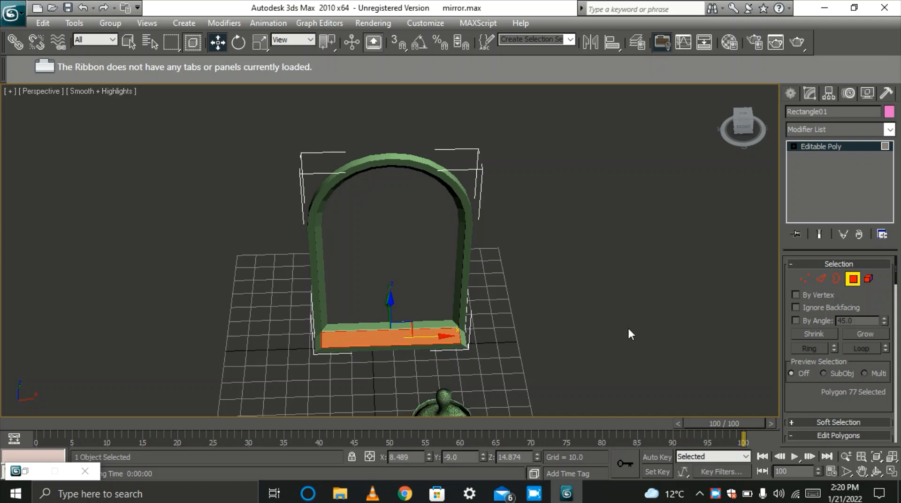
pyautogui.moveTo(799, 406); pyautogui.dragTo(797, 295)
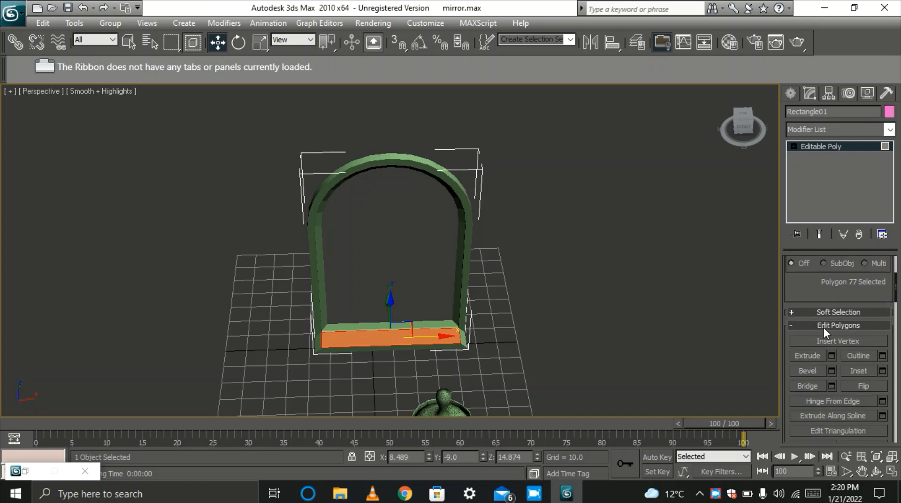
pyautogui.click(875, 472)
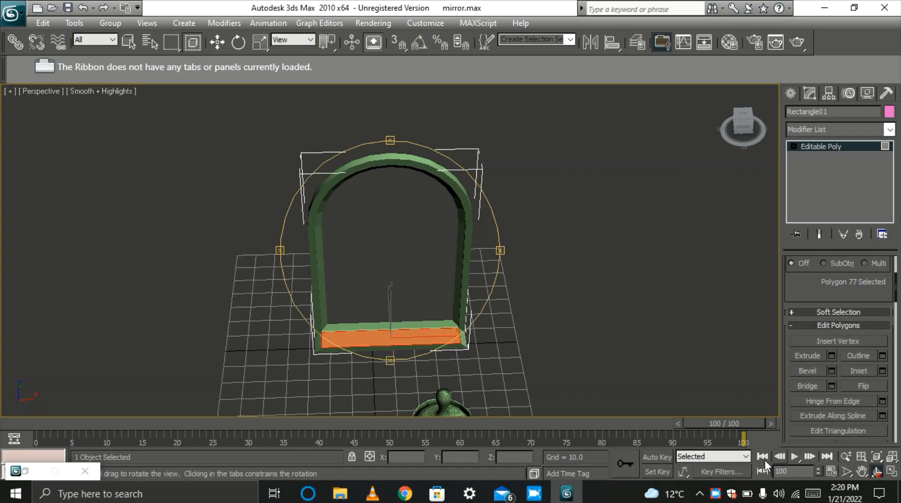
pyautogui.moveTo(424, 301); pyautogui.dragTo(503, 291)
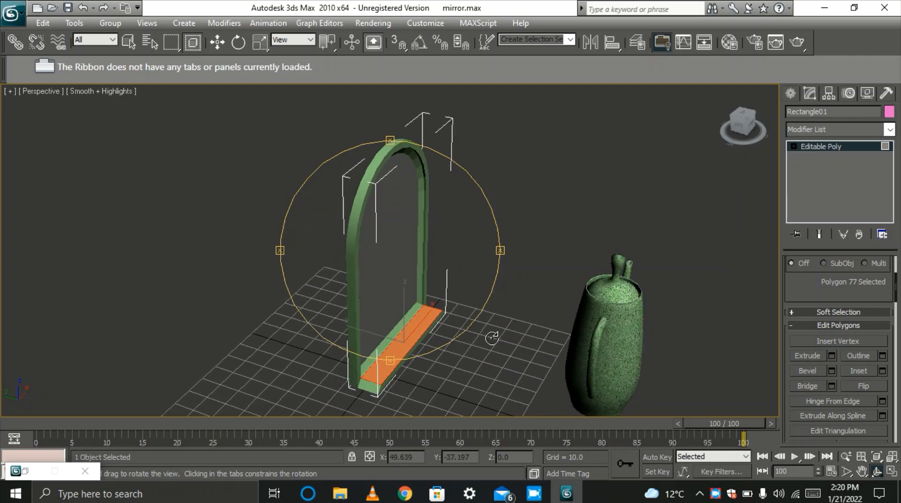
pyautogui.rightClick(412, 354)
pyautogui.click(408, 357)
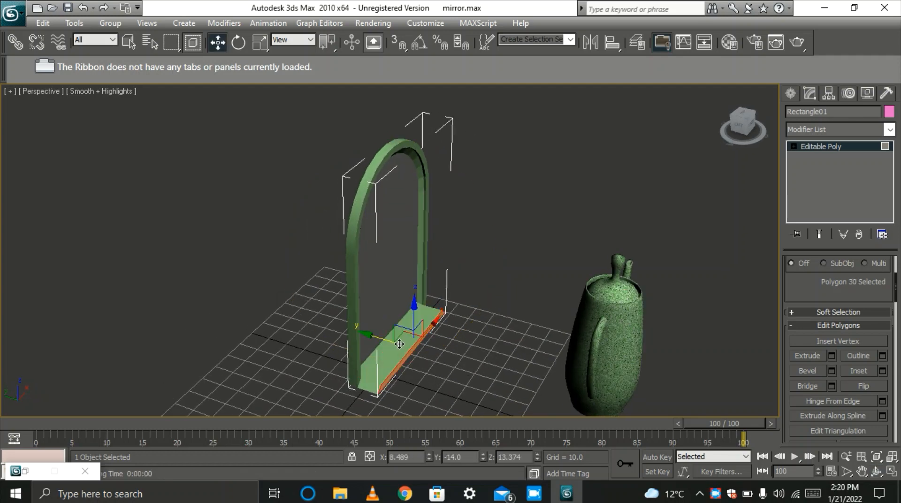
pyautogui.moveTo(385, 341)
pyautogui.mouseDown()
pyautogui.moveTo(373, 335)
pyautogui.moveTo(400, 341)
pyautogui.mouseUp()
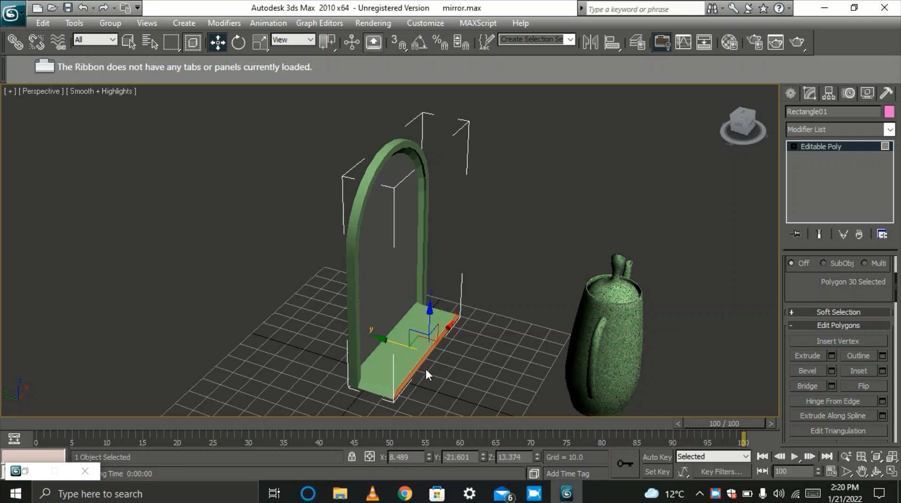
# Inset the ledge's top polygon by an amount of 1.
pyautogui.click(407, 351)
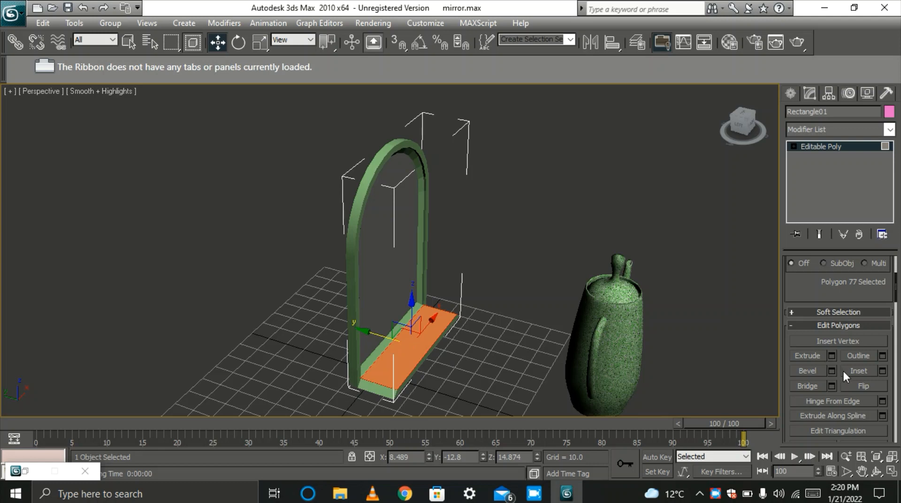
pyautogui.click(881, 371)
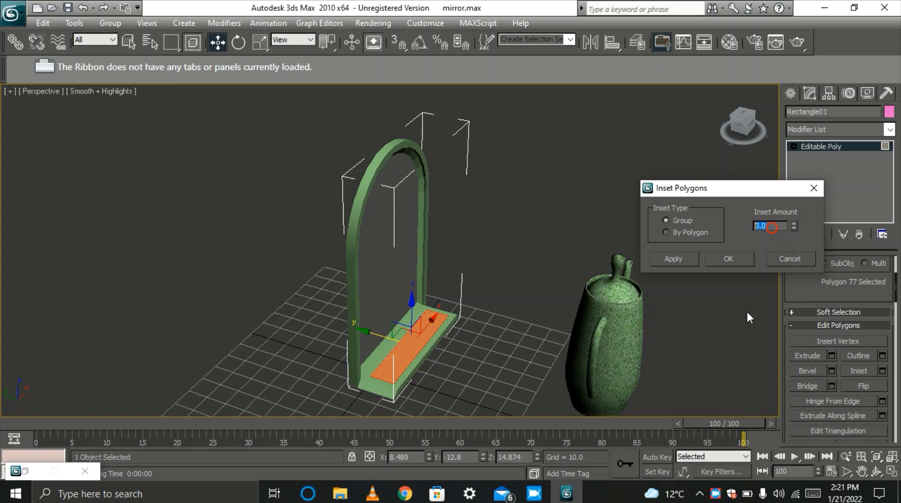
pyautogui.write('1')
pyautogui.click(729, 258)
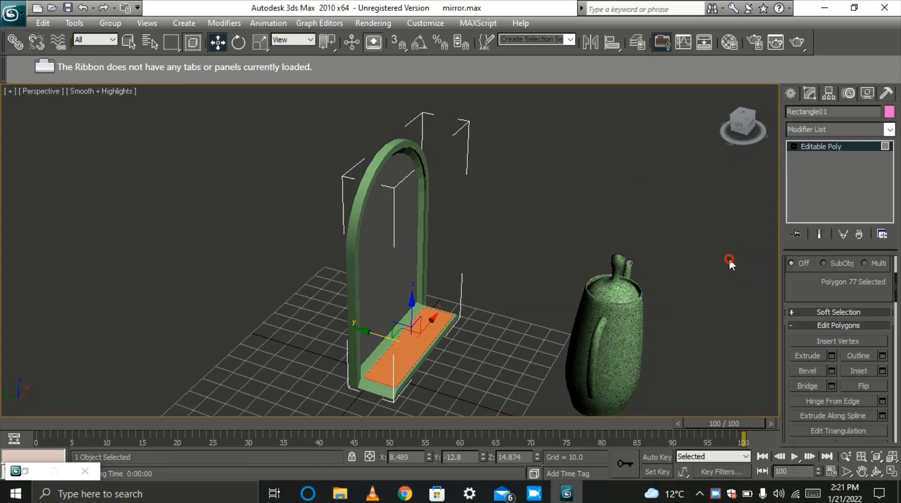
pyautogui.click(831, 355)
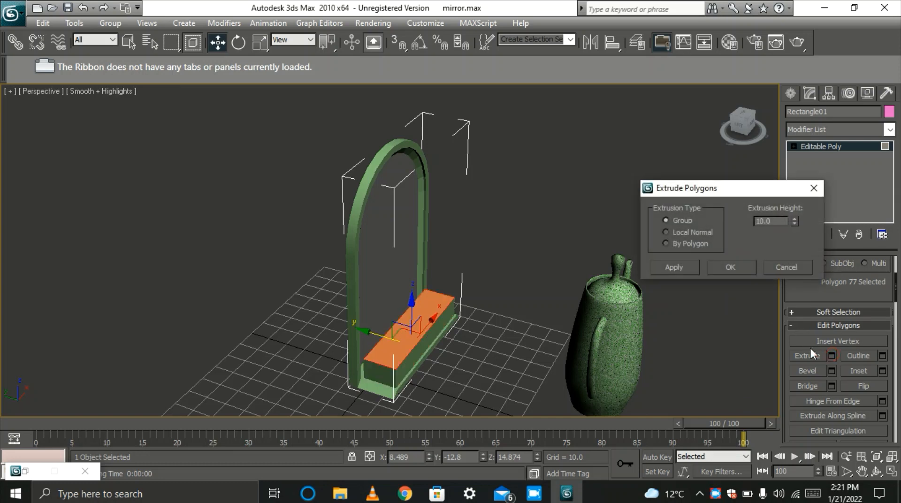
pyautogui.moveTo(777, 221); pyautogui.dragTo(730, 221)
pyautogui.click(773, 267)
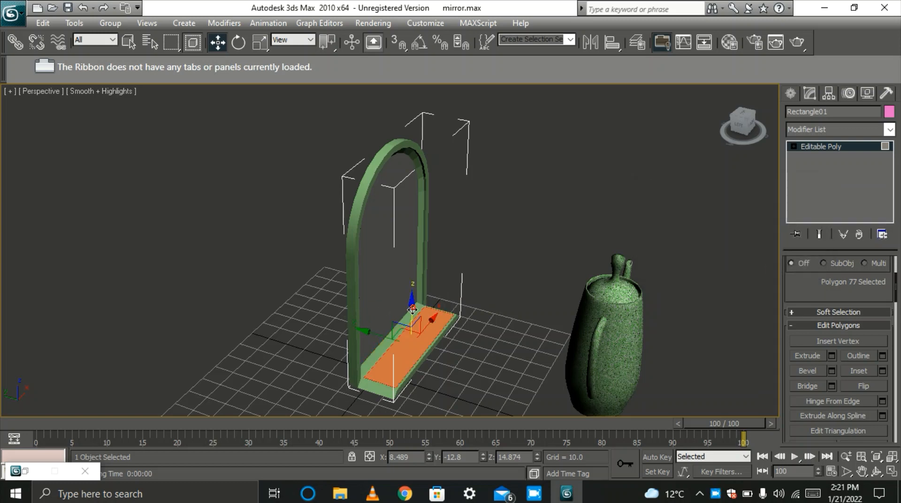
pyautogui.moveTo(412, 308); pyautogui.dragTo(410, 317)
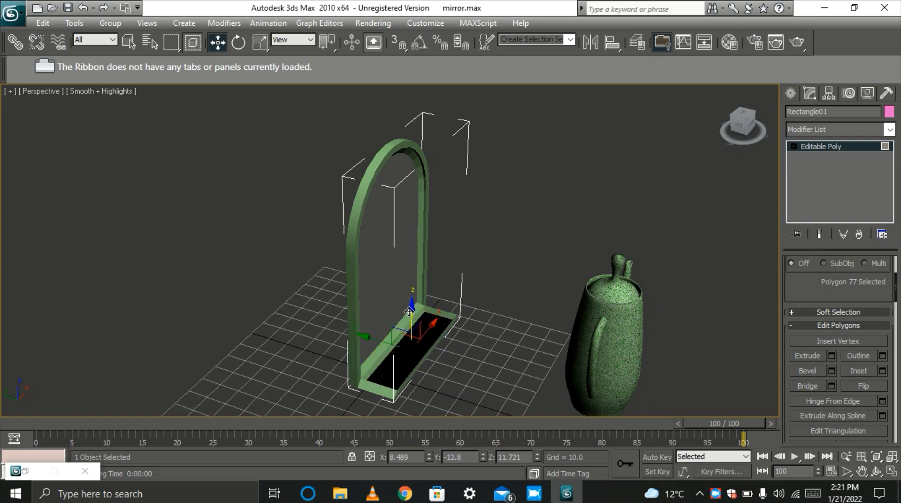
pyautogui.hotkey('ctrl', 'z')
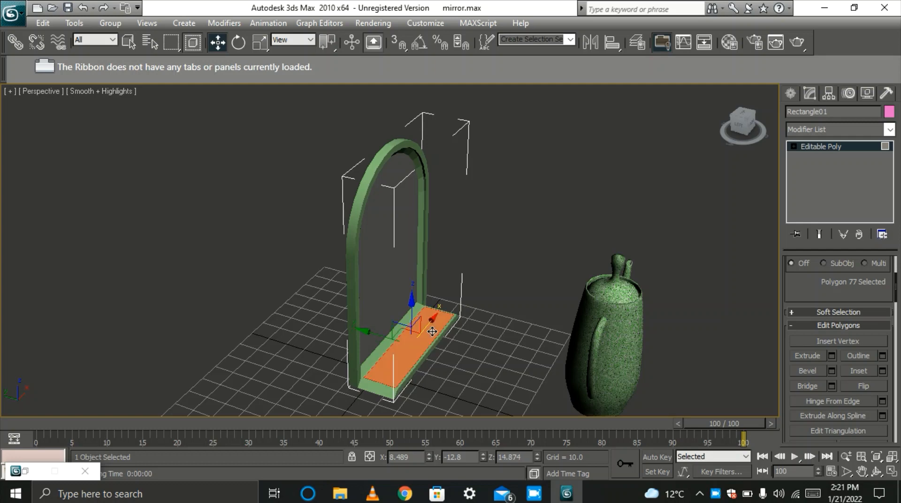
# Lower the inset polygon slightly along the Z axis to form a shallow recess in the ledge, and clear the polygon selection.
pyautogui.scroll(3, 421, 389)
pyautogui.scroll(-3, 423, 298)
pyautogui.scroll(5, 387, 301)
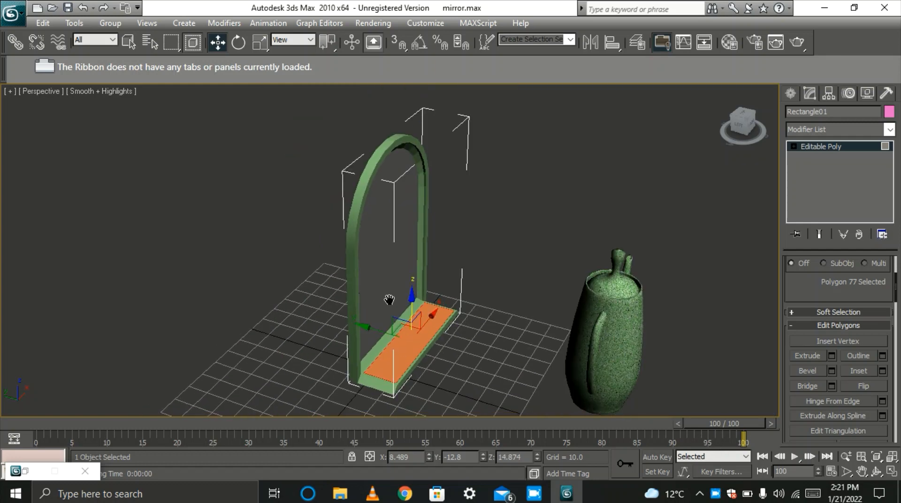
pyautogui.moveTo(382, 296); pyautogui.dragTo(383, 224, button='middle')
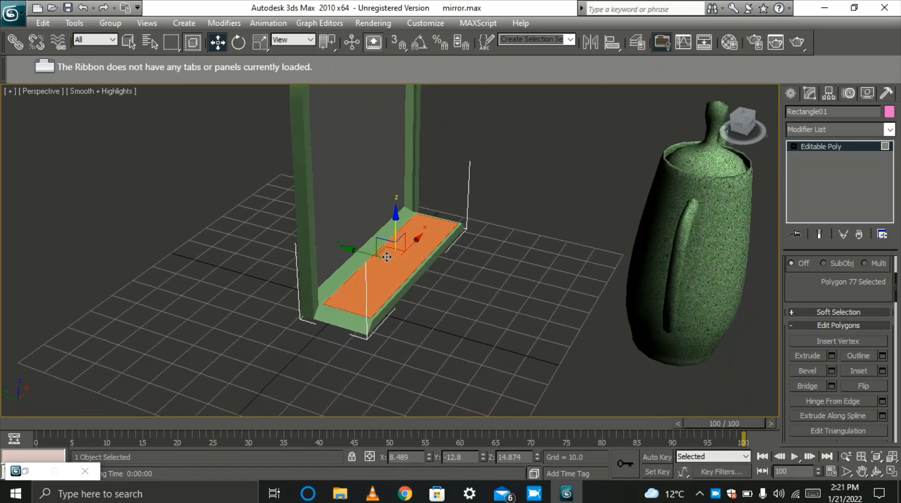
pyautogui.scroll(2, 394, 294)
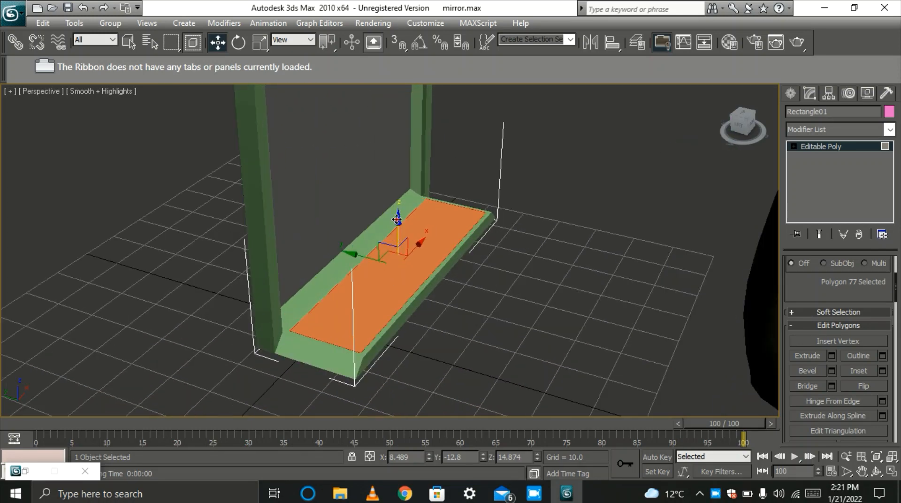
pyautogui.moveTo(396, 224); pyautogui.dragTo(397, 225)
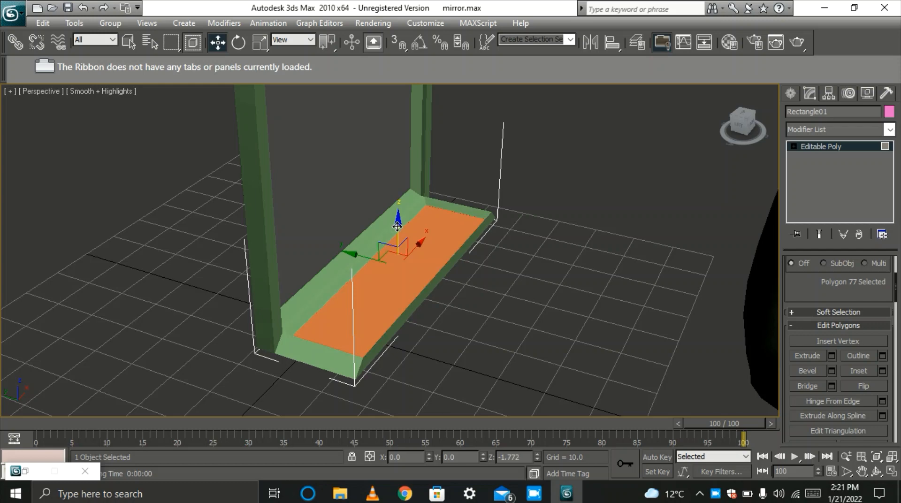
pyautogui.click(397, 230)
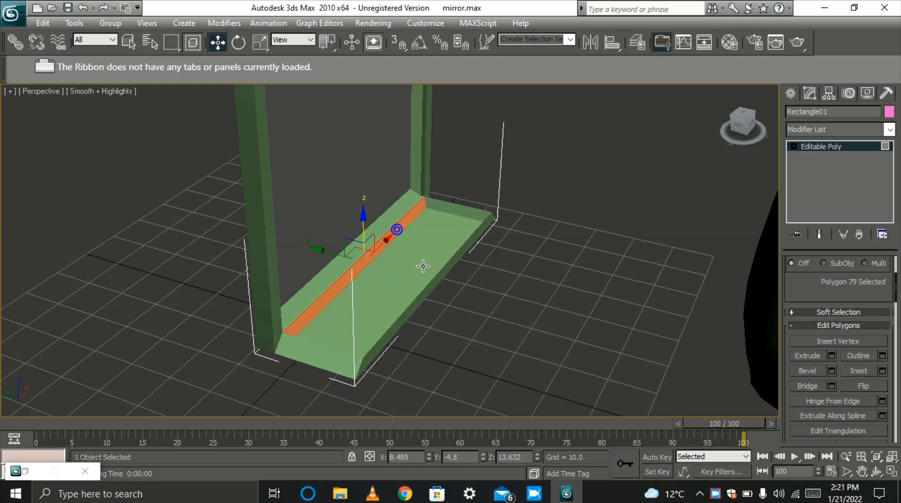
pyautogui.click(452, 292)
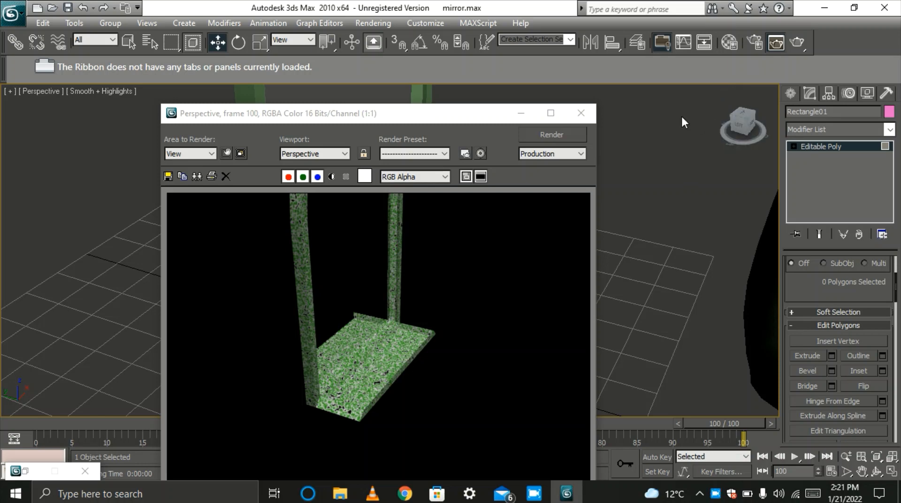
# Close the test render and examine the whole mirror and its recessed ledge from a more frontal angle.
pyautogui.click(581, 113)
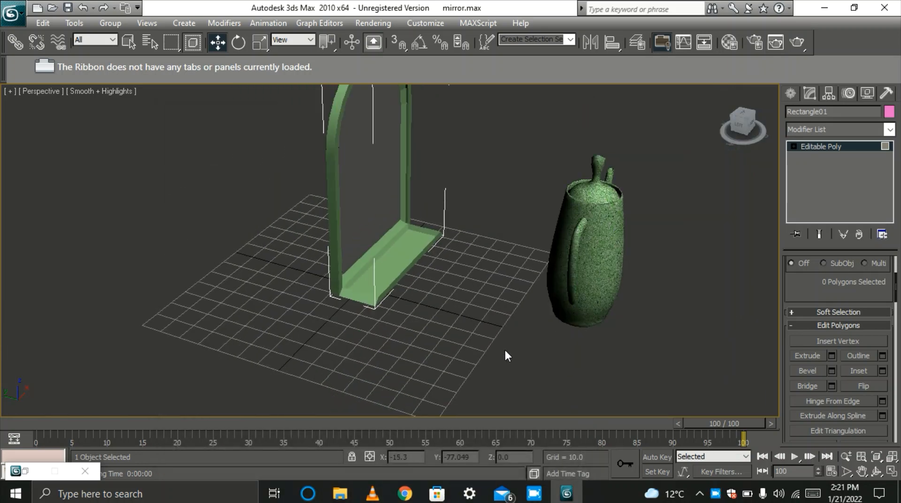
pyautogui.click(876, 471)
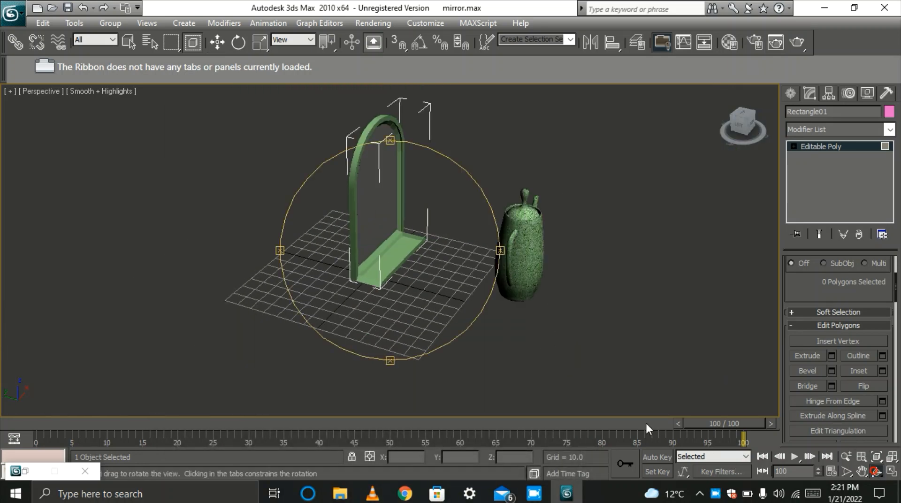
pyautogui.moveTo(453, 269); pyautogui.dragTo(408, 262)
pyautogui.scroll(3, 409, 207)
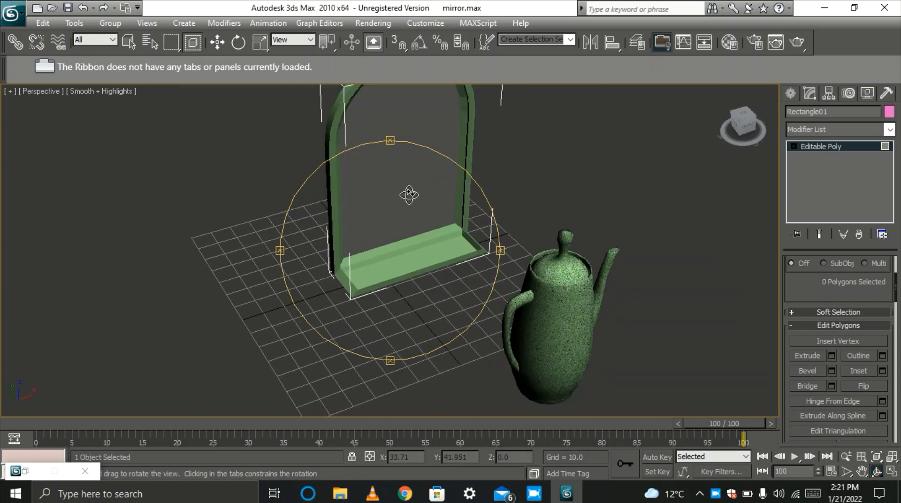
pyautogui.scroll(-3, 433, 244)
pyautogui.rightClick(511, 204)
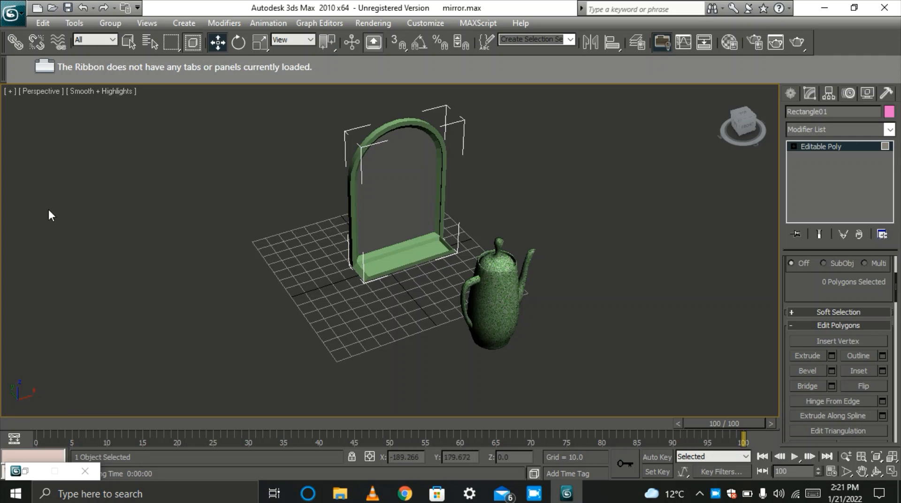
# Display the reactor toolbar.
pyautogui.rightClick(570, 67)
pyautogui.click(550, 48)
pyautogui.rightClick(550, 49)
pyautogui.click(591, 134)
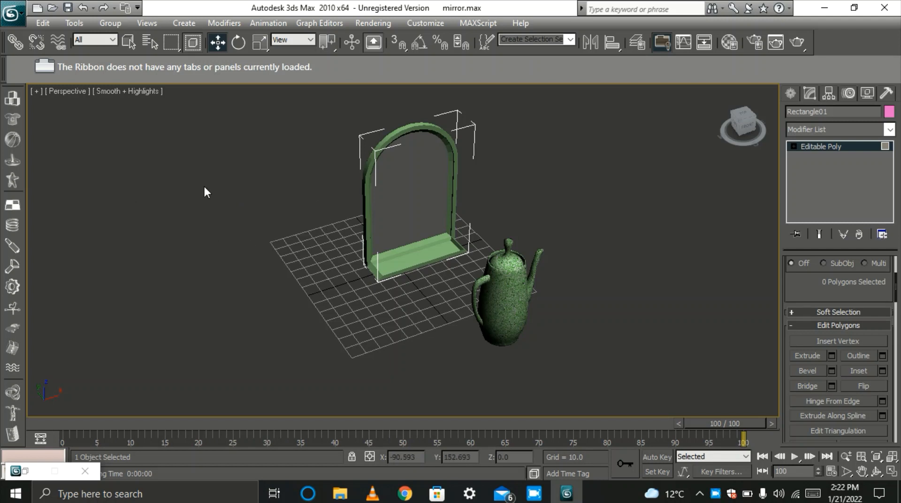
# Delete the test teapot from the mirror scene.
pyautogui.click(791, 94)
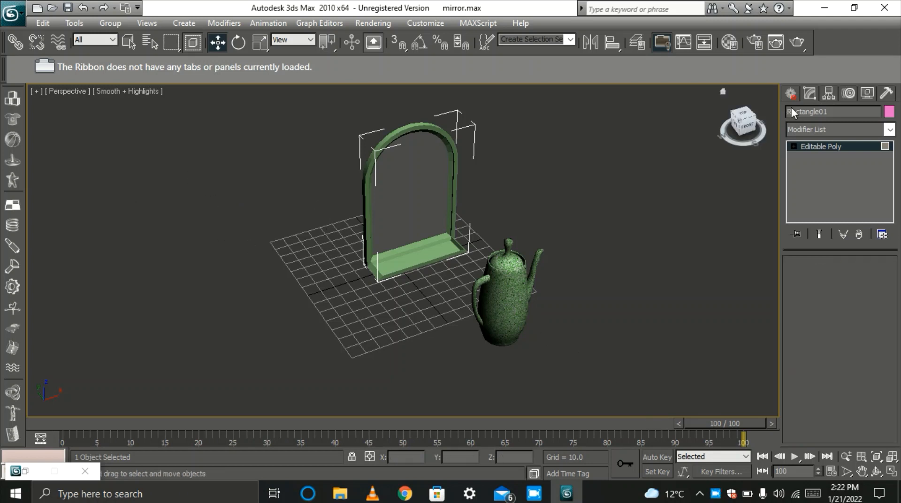
pyautogui.click(697, 247)
pyautogui.moveTo(534, 322); pyautogui.dragTo(497, 257)
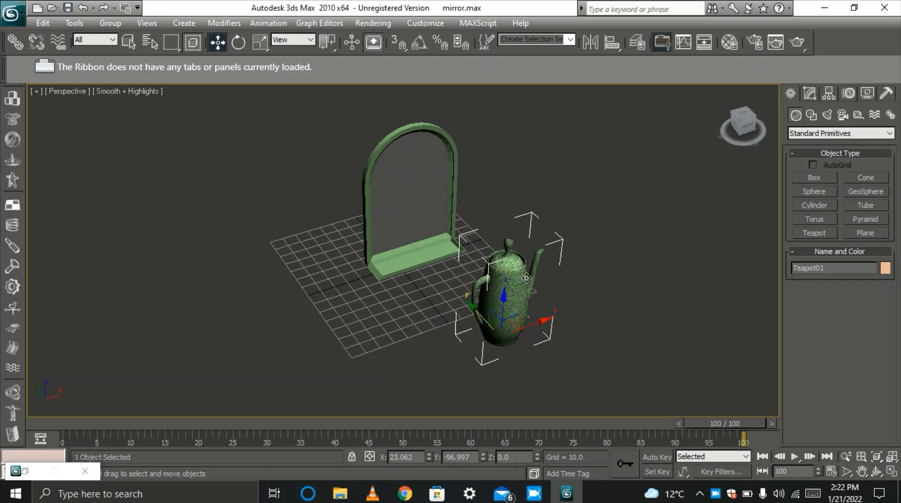
pyautogui.press('Delete')
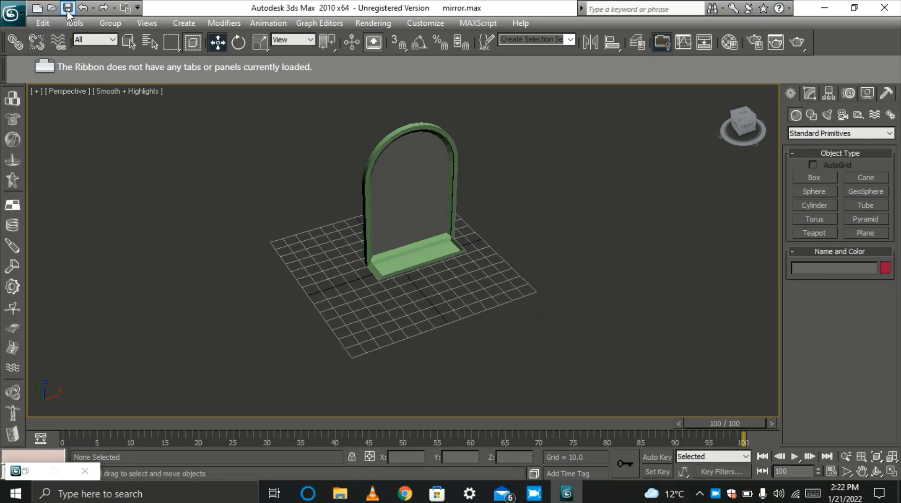
# Reset to a new empty scene and maximize the Perspective viewport.
pyautogui.click(18, 14)
pyautogui.click(35, 72)
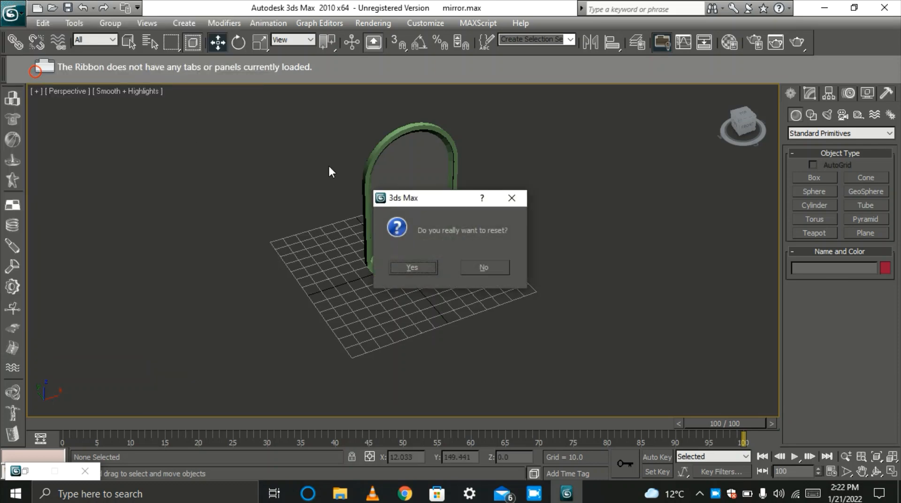
pyautogui.click(395, 269)
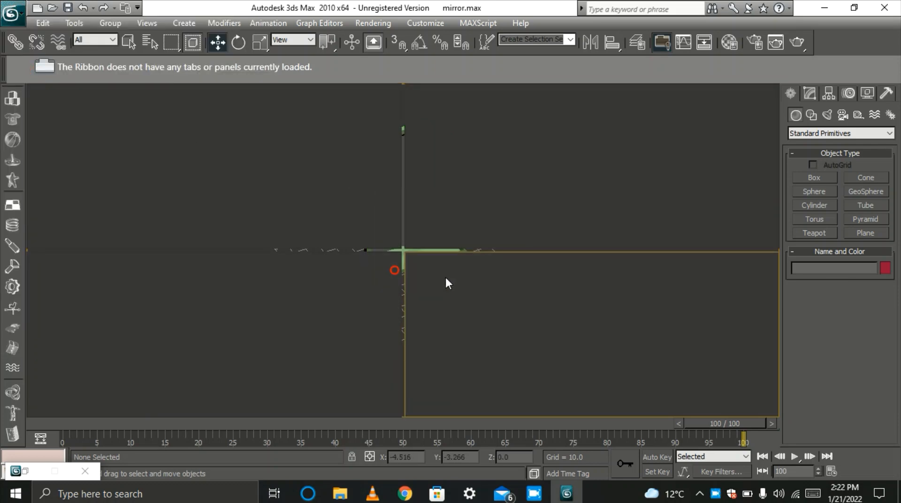
pyautogui.click(892, 471)
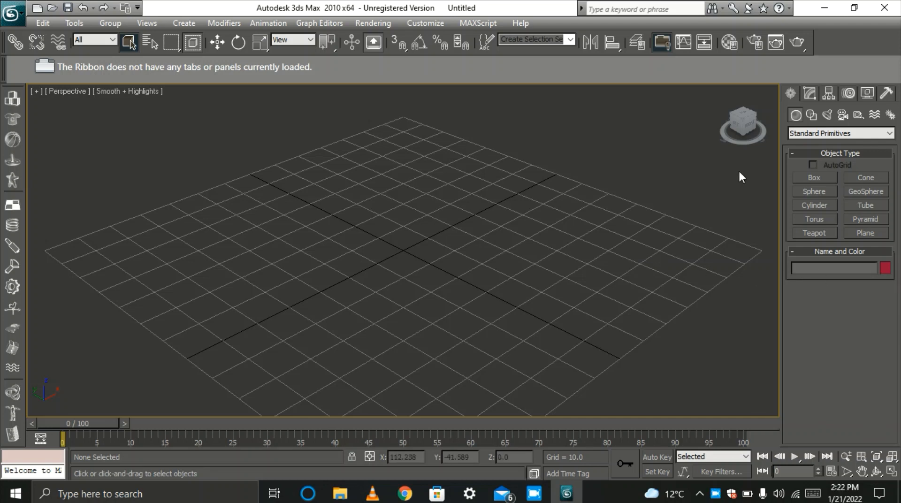
# Start the Line spline tool in the Top view and make snapping use Grid Points only instead of Midpoint.
pyautogui.click(811, 114)
pyautogui.click(815, 188)
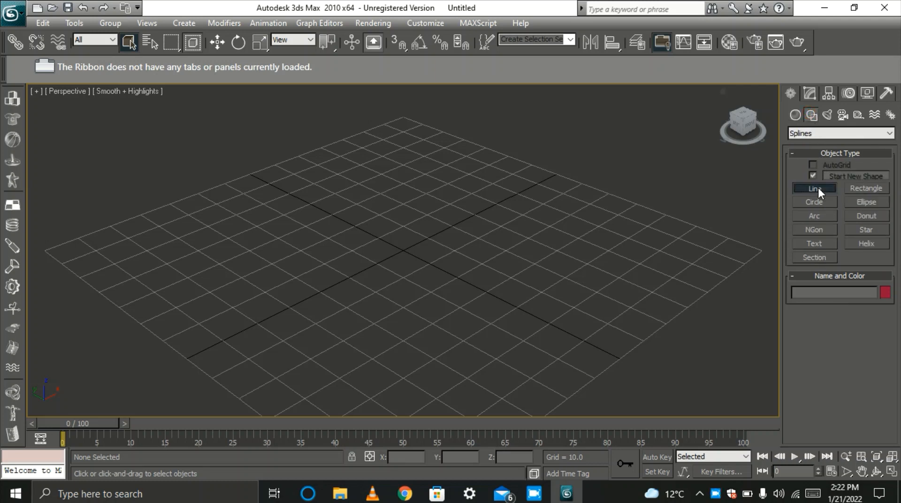
pyautogui.press('t')
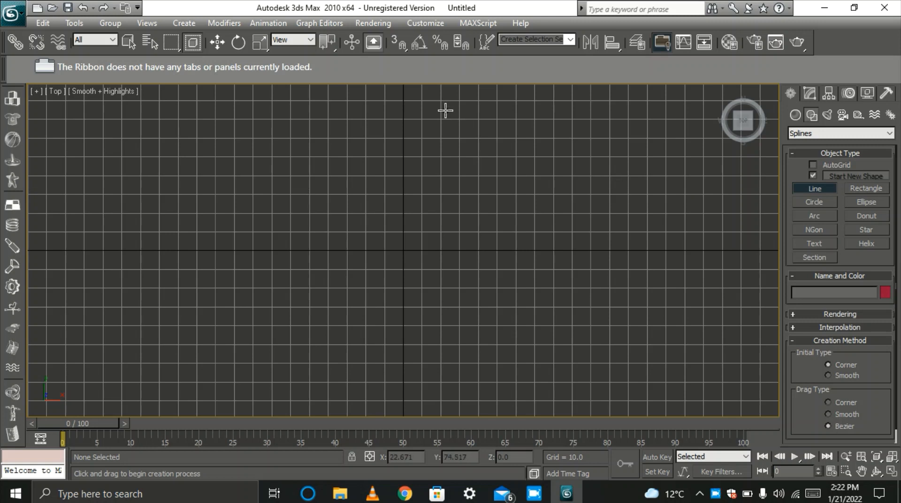
pyautogui.rightClick(404, 44)
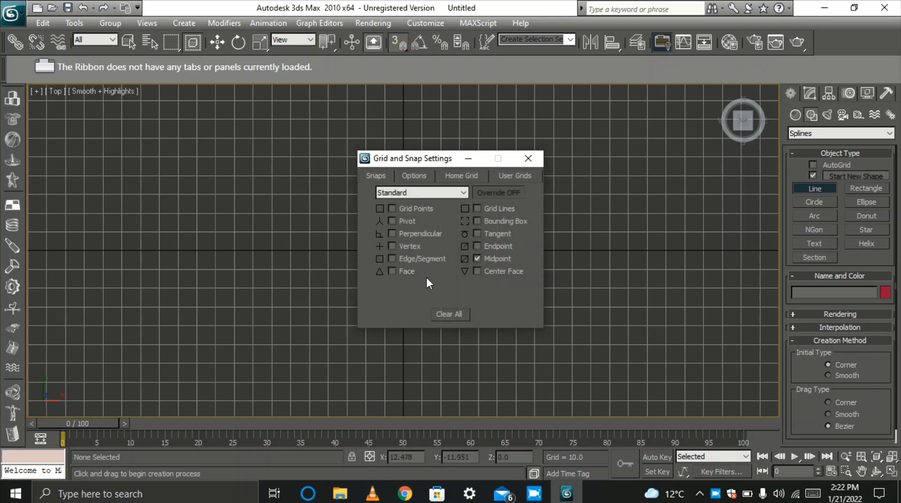
pyautogui.click(475, 259)
pyautogui.click(393, 208)
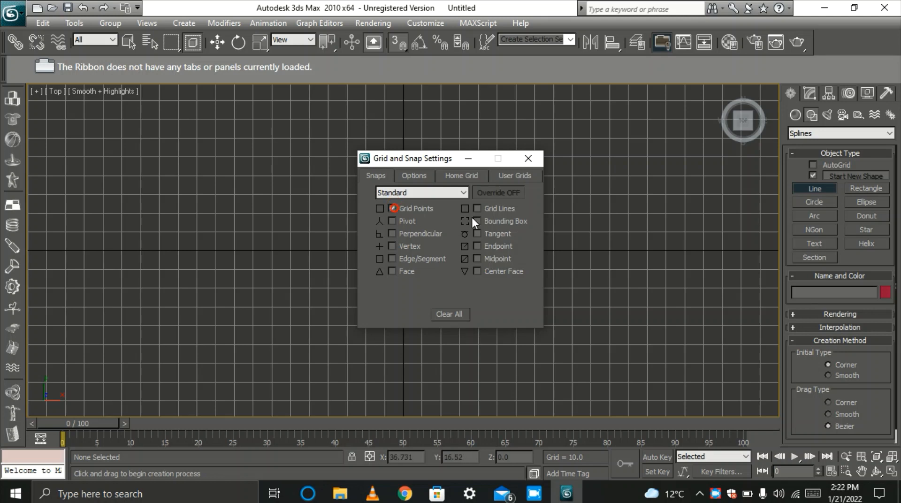
pyautogui.click(528, 158)
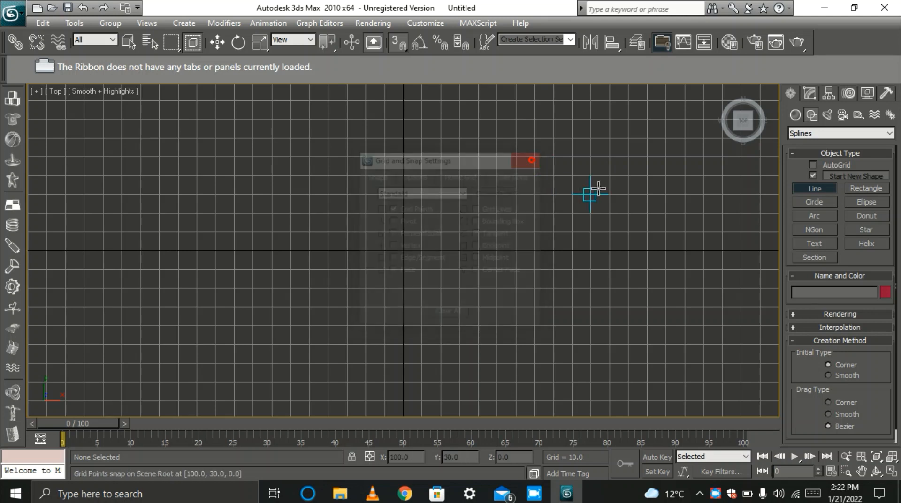
# Draw a wavy line with Smooth initial and drag types from about (-100, 20) to (40, 20), alternating between Y 20 and 10 every 10 units.
pyautogui.click(828, 375)
pyautogui.click(828, 414)
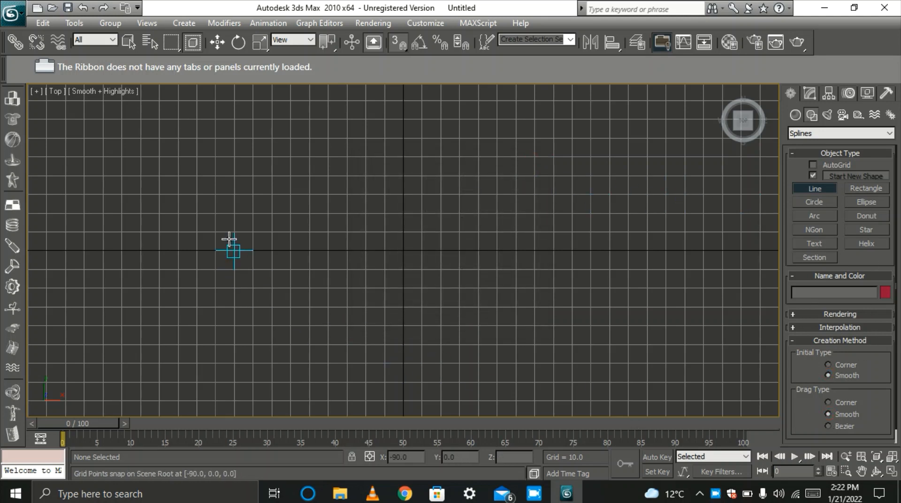
pyautogui.click(215, 213)
pyautogui.click(233, 232)
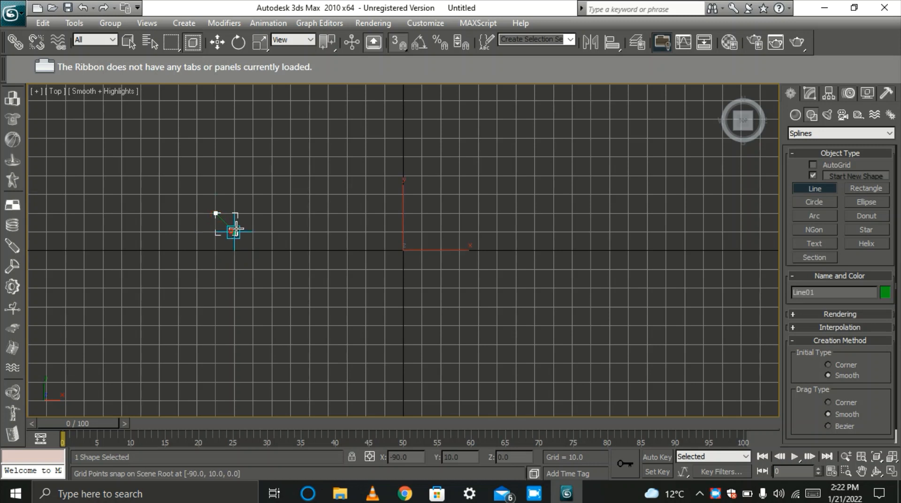
pyautogui.click(253, 214)
pyautogui.click(271, 232)
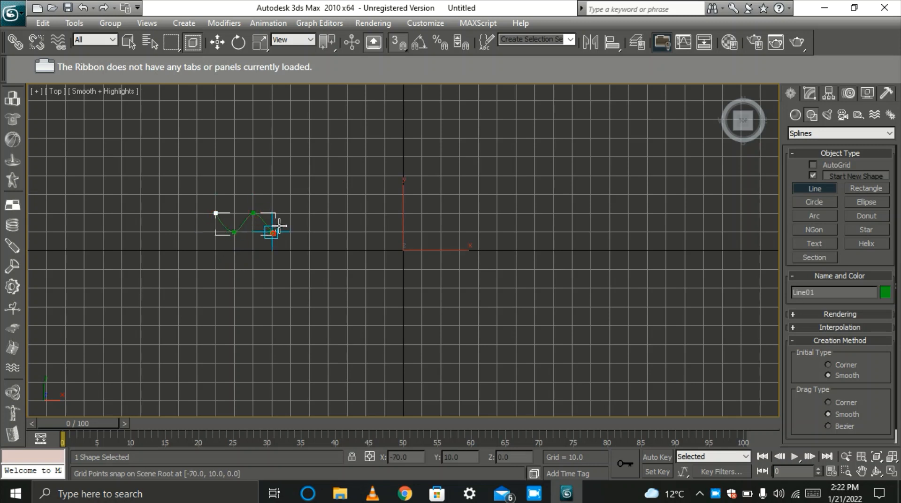
pyautogui.click(290, 214)
pyautogui.click(309, 232)
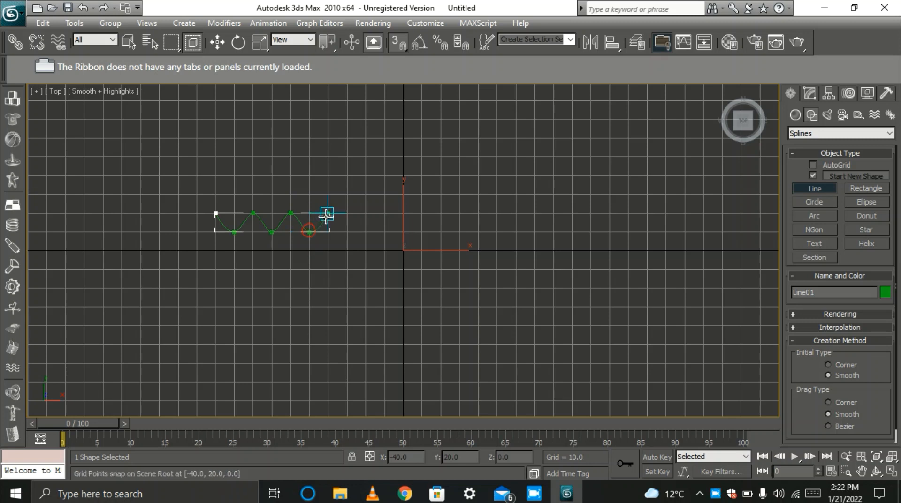
pyautogui.click(328, 213)
pyautogui.click(347, 233)
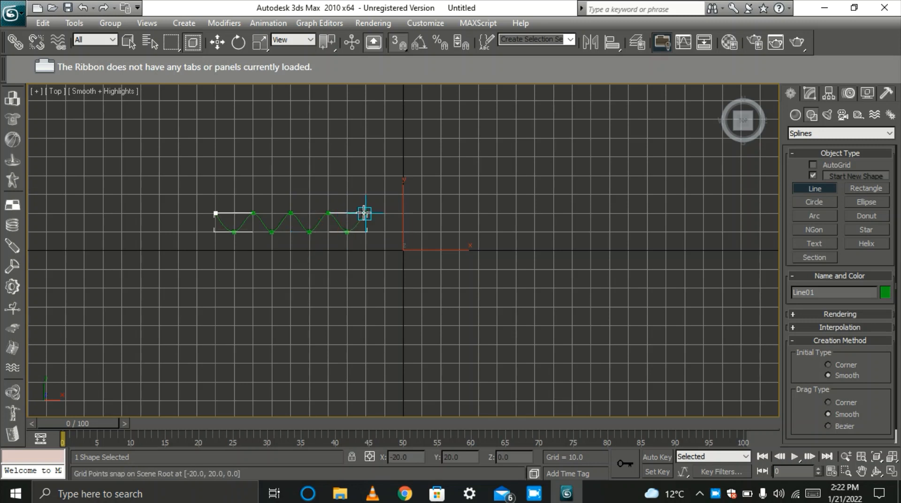
pyautogui.click(366, 214)
pyautogui.click(384, 232)
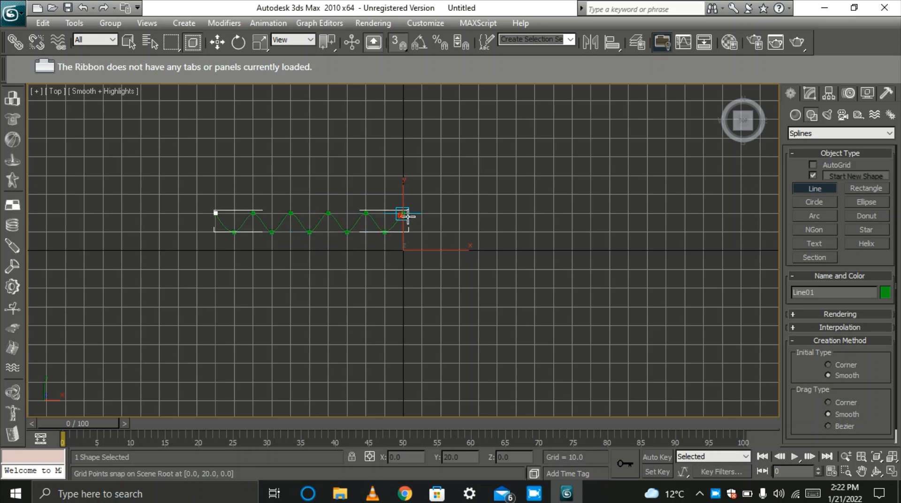
pyautogui.click(403, 214)
pyautogui.click(422, 232)
pyautogui.click(441, 214)
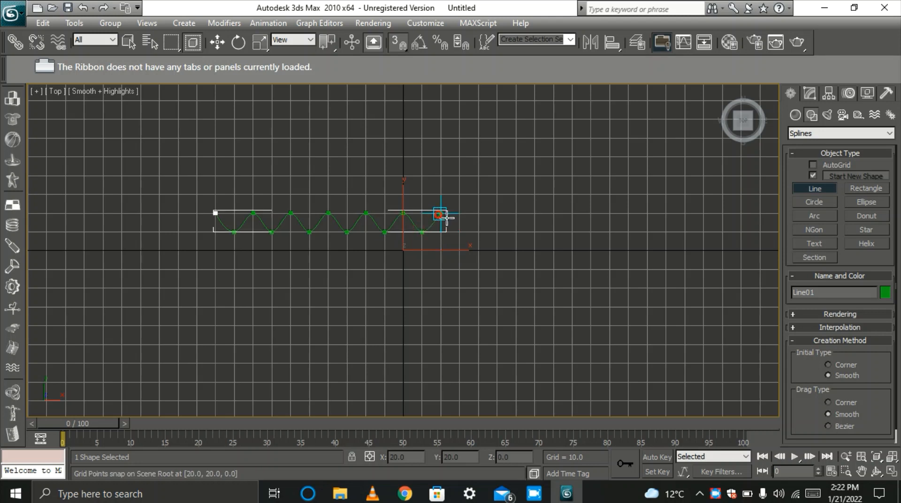
pyautogui.click(459, 232)
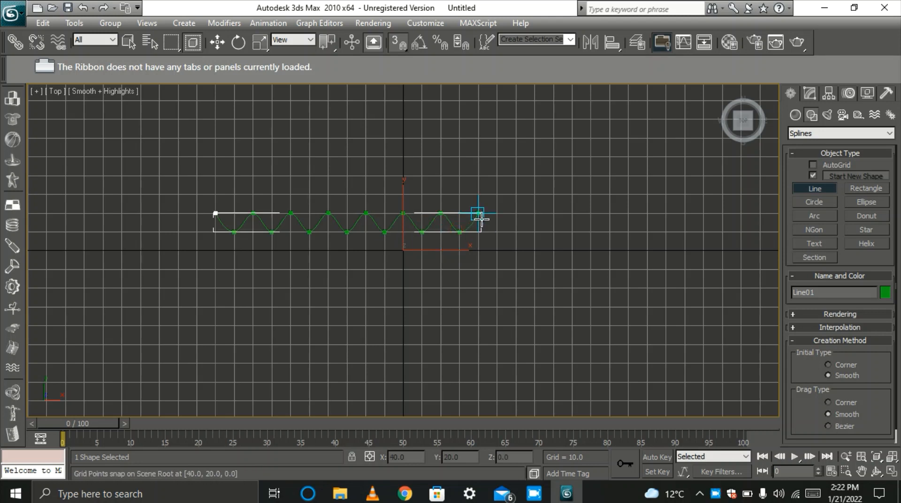
pyautogui.click(478, 213)
pyautogui.rightClick(478, 214)
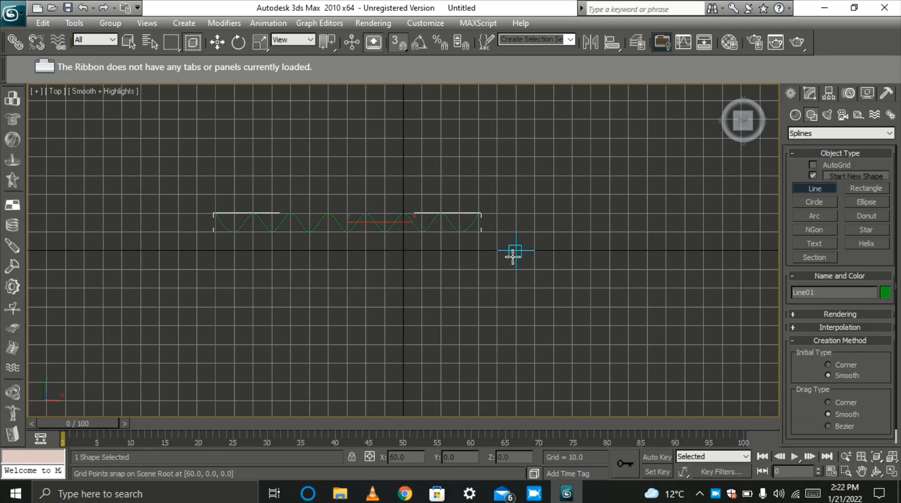
pyautogui.rightClick(513, 254)
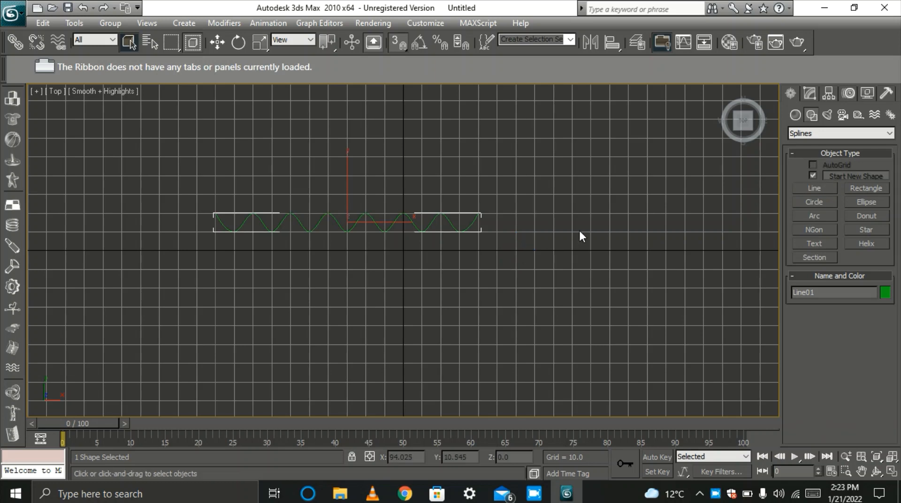
# In the Front view, turn off snapping and clone the wavy line upward as 10 copies spaced about 20 units apart.
pyautogui.press('f')
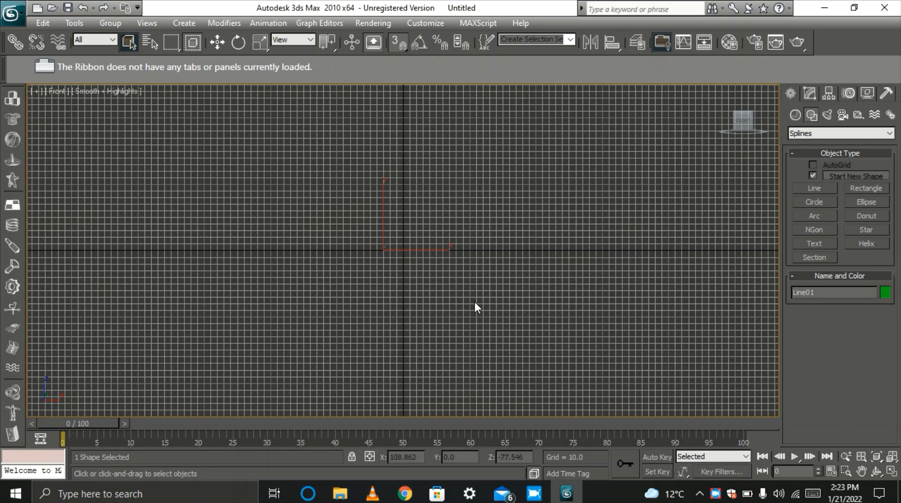
pyautogui.click(216, 43)
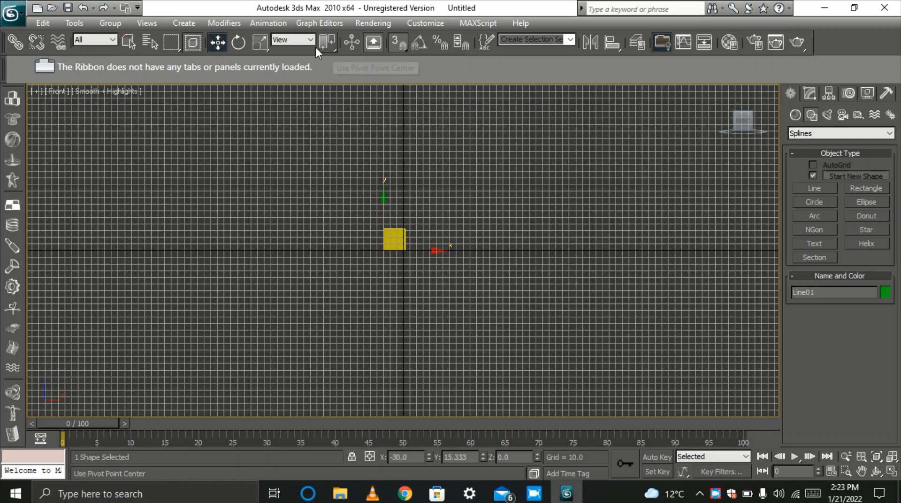
pyautogui.click(397, 43)
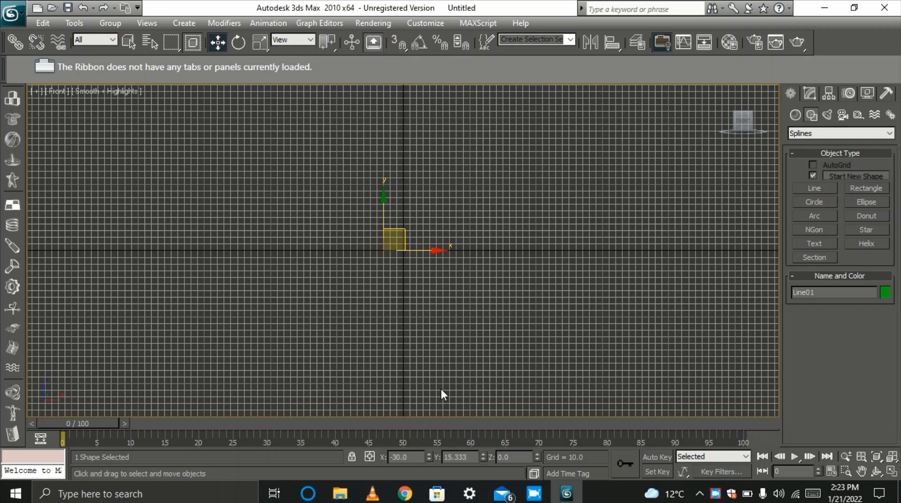
pyautogui.scroll(8, 460, 303)
pyautogui.scroll(-4, 460, 304)
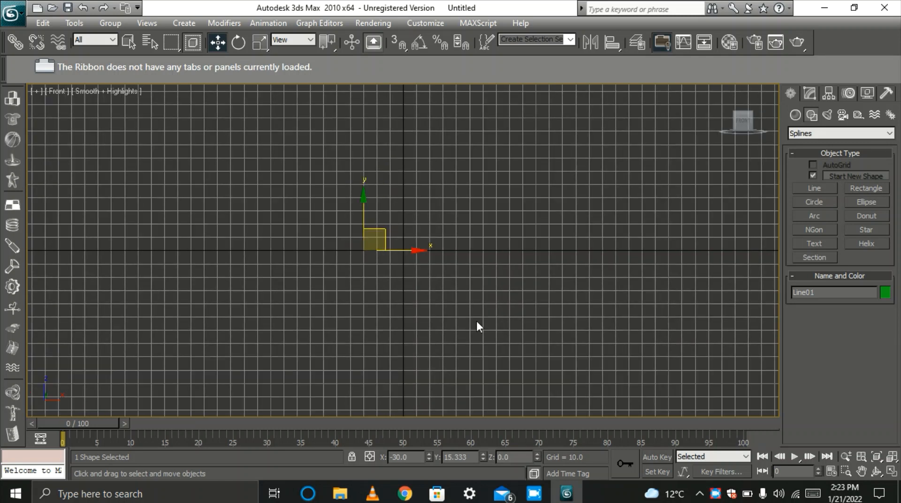
pyautogui.keyDown('shift'); pyautogui.moveTo(363, 202); pyautogui.dragTo(359, 175); pyautogui.keyUp('shift')
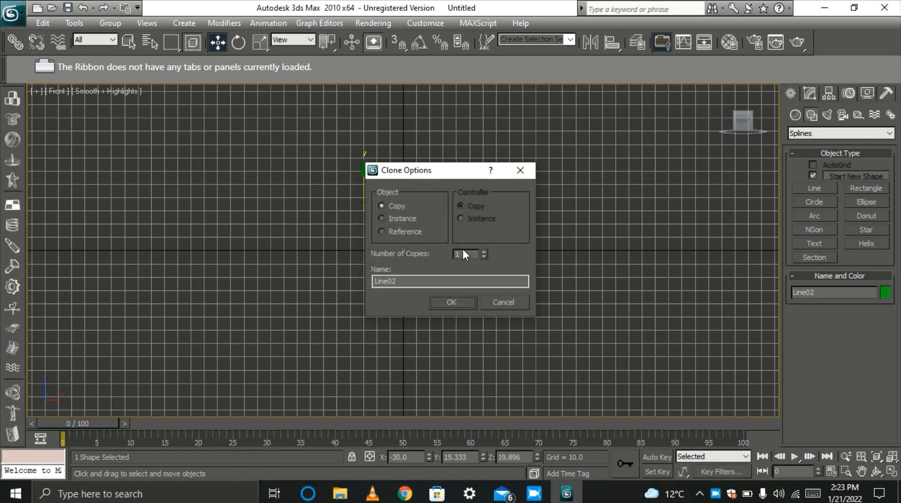
pyautogui.click(483, 252)
pyautogui.click(483, 252)
pyautogui.click(482, 252)
pyautogui.click(451, 302)
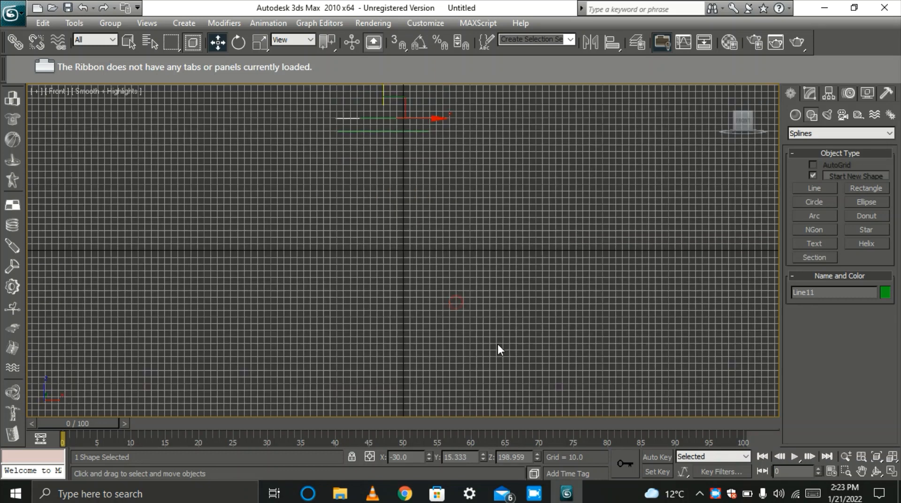
# Examine the stacked wavy lines from the Front and home Perspective views, including a test render.
pyautogui.scroll(5, 412, 117)
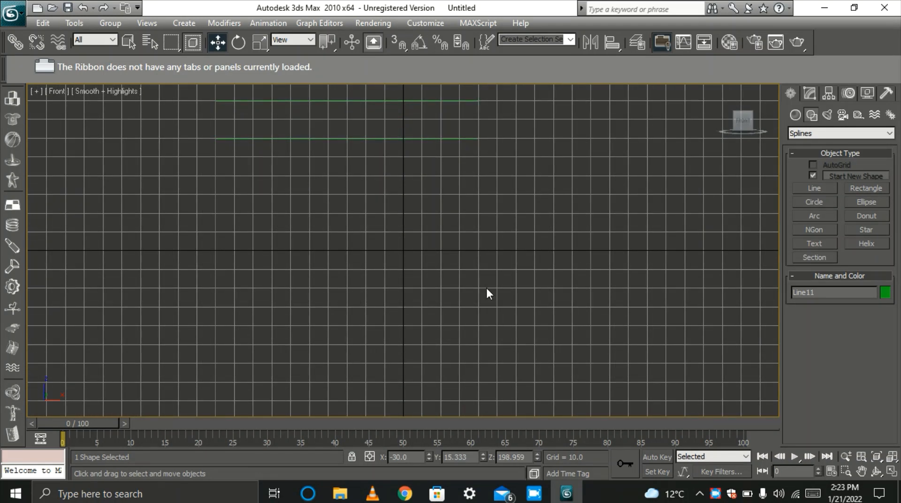
pyautogui.scroll(-5, 488, 287)
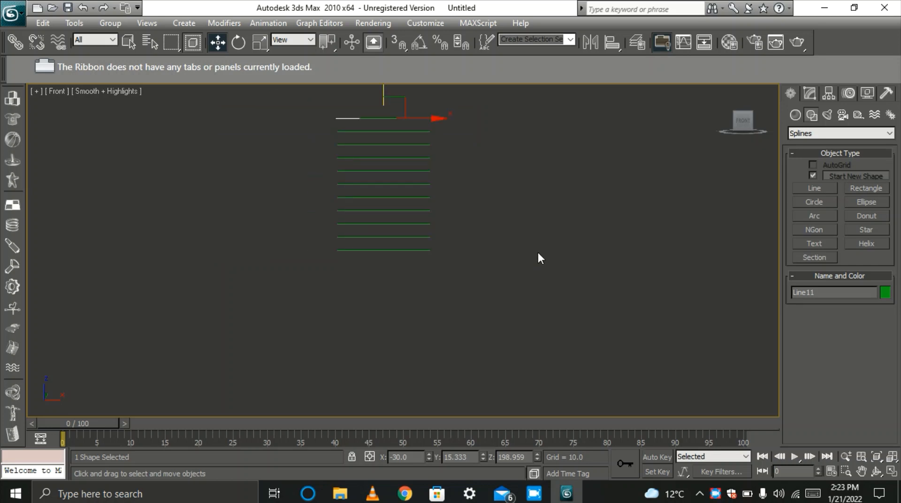
pyautogui.click(415, 253)
pyautogui.moveTo(751, 136)
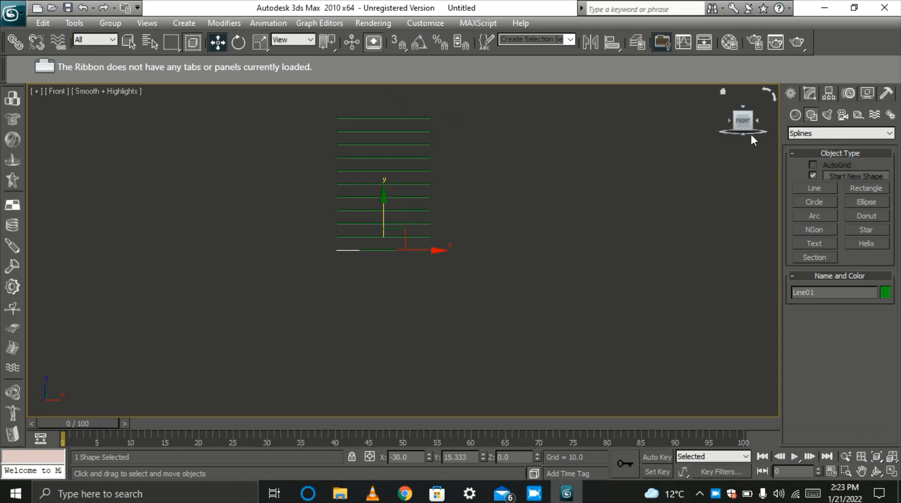
pyautogui.click(725, 93)
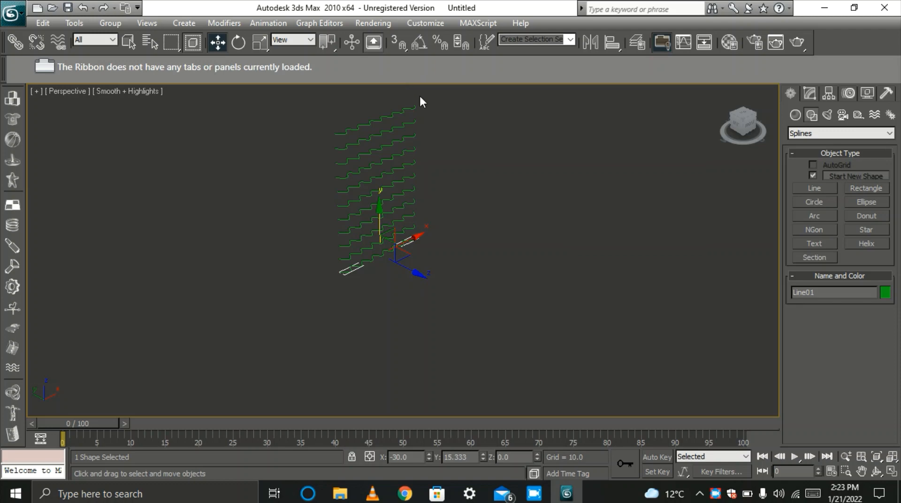
pyautogui.click(798, 42)
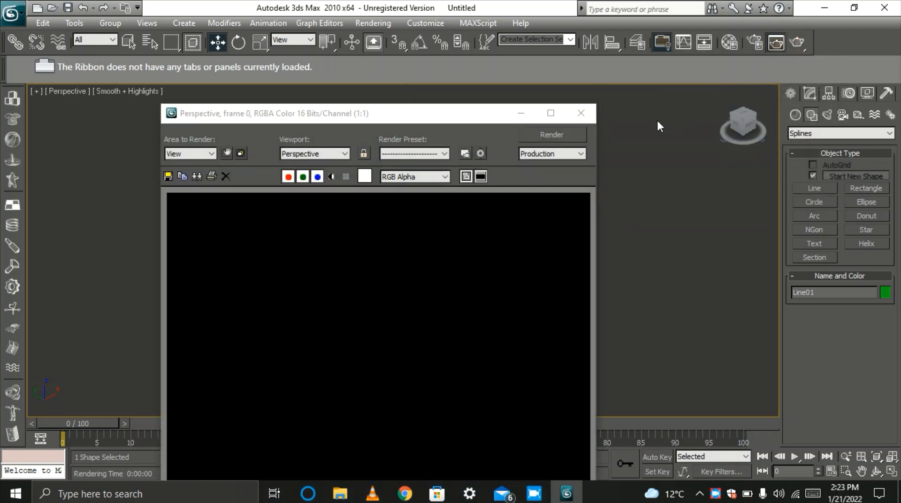
pyautogui.click(581, 114)
pyautogui.click(602, 337)
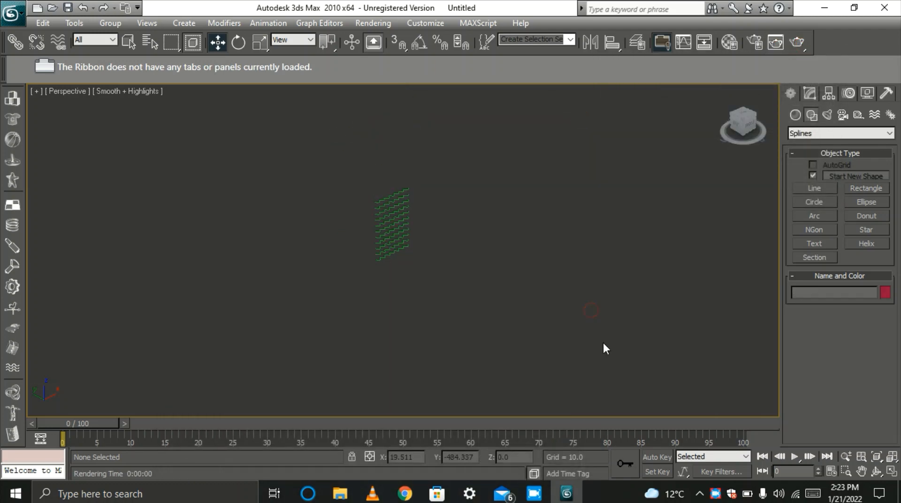
pyautogui.scroll(4, 388, 202)
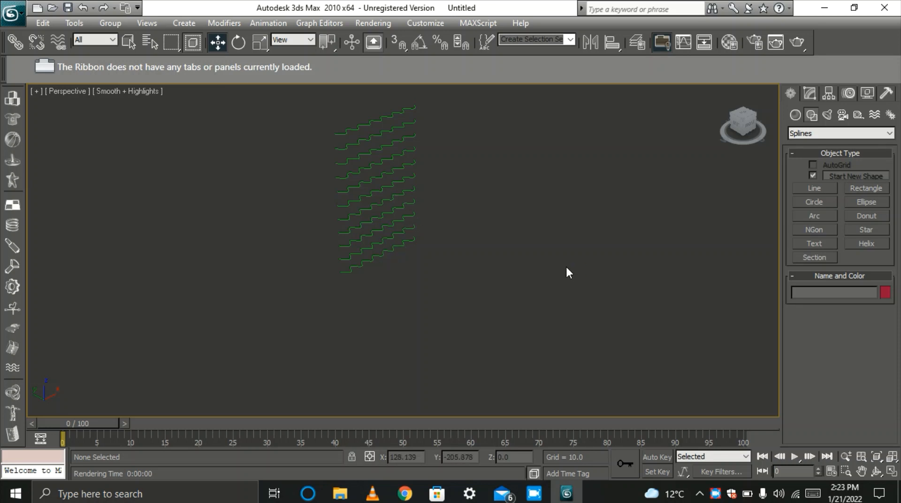
# Save the scene as curtan in the SIR 3D DRAWINGS LECTURE folder on Local Disk (E:).
pyautogui.hotkey('ctrl', 's')
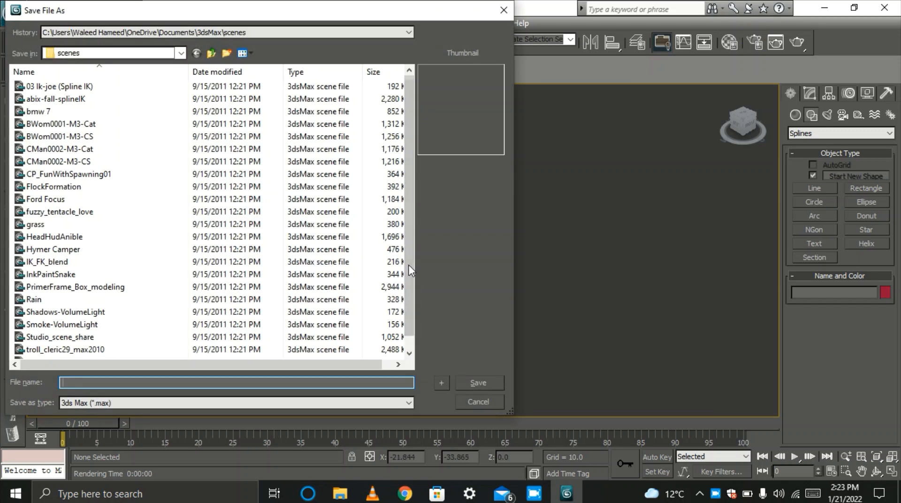
pyautogui.click(180, 53)
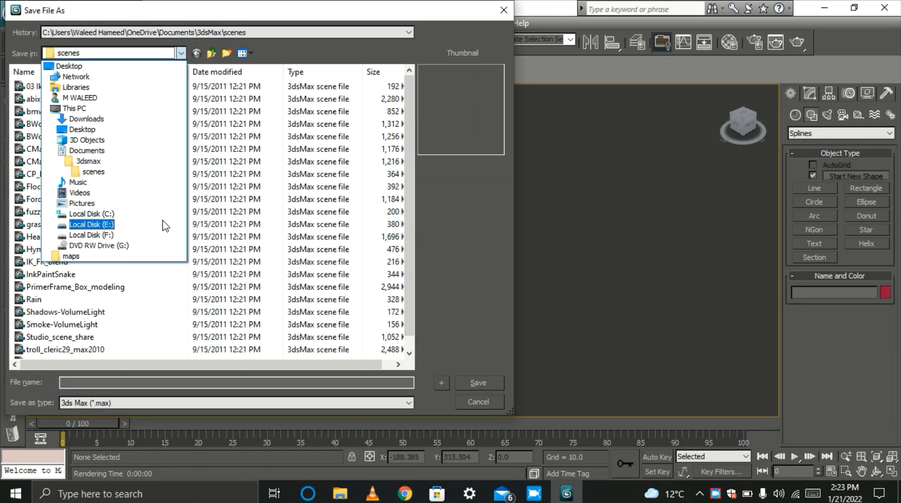
pyautogui.click(165, 223)
pyautogui.doubleClick(310, 124)
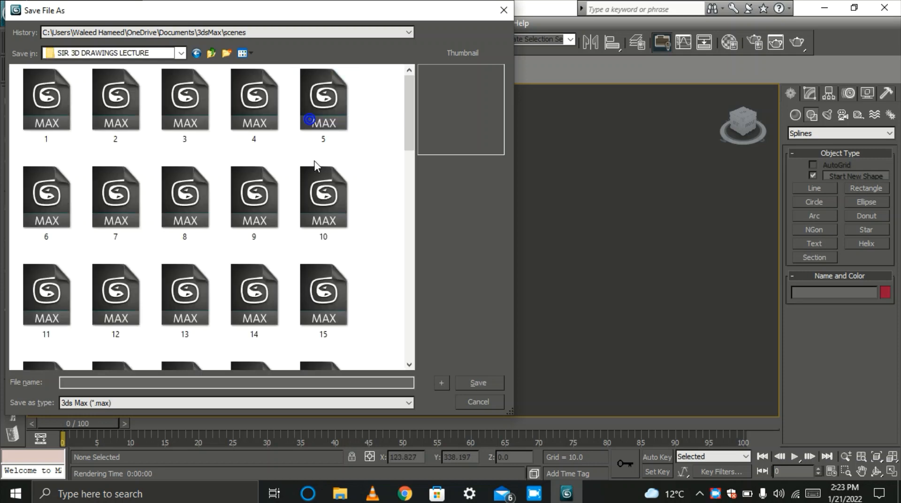
pyautogui.click(98, 383)
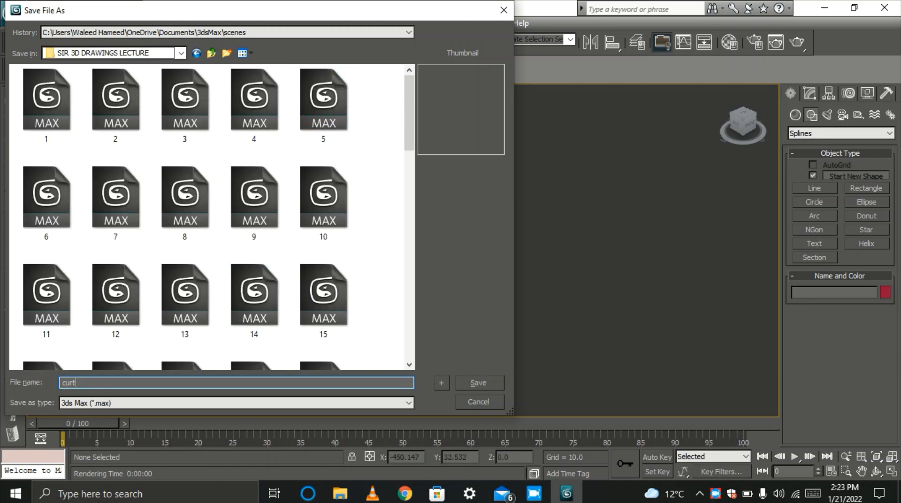
pyautogui.write('curtan')
pyautogui.click(492, 385)
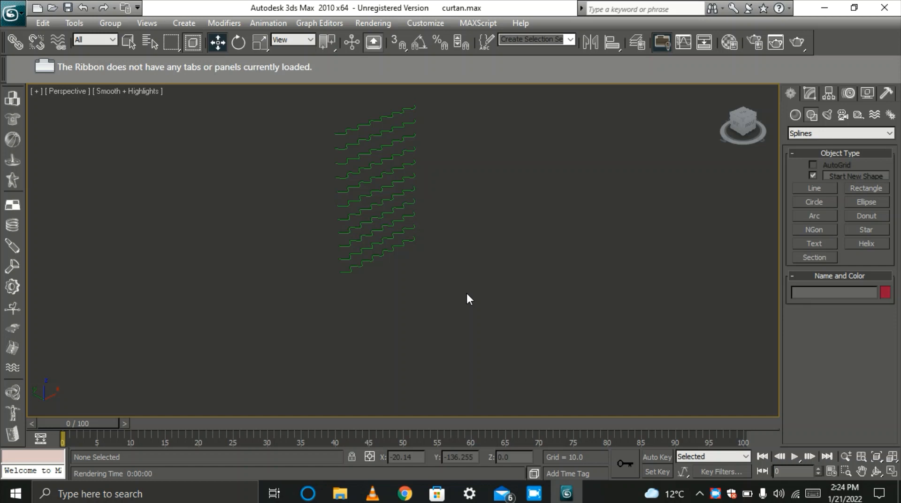
# Select the lowest wavy line and convert it to a NURBS surface in the Front view.
pyautogui.click(365, 262)
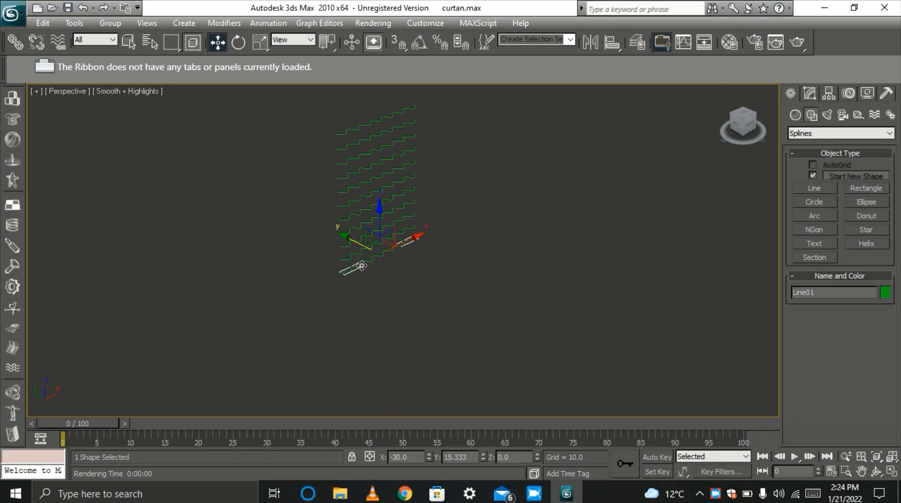
pyautogui.press('f')
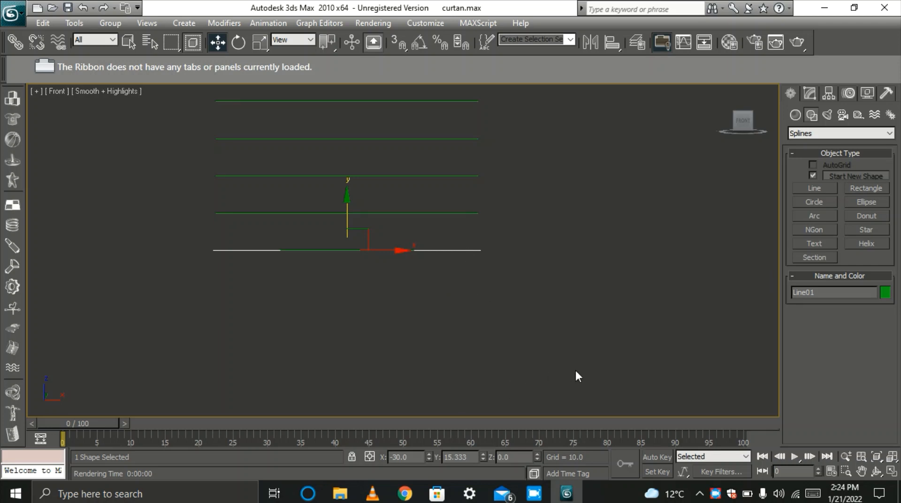
pyautogui.click(622, 410)
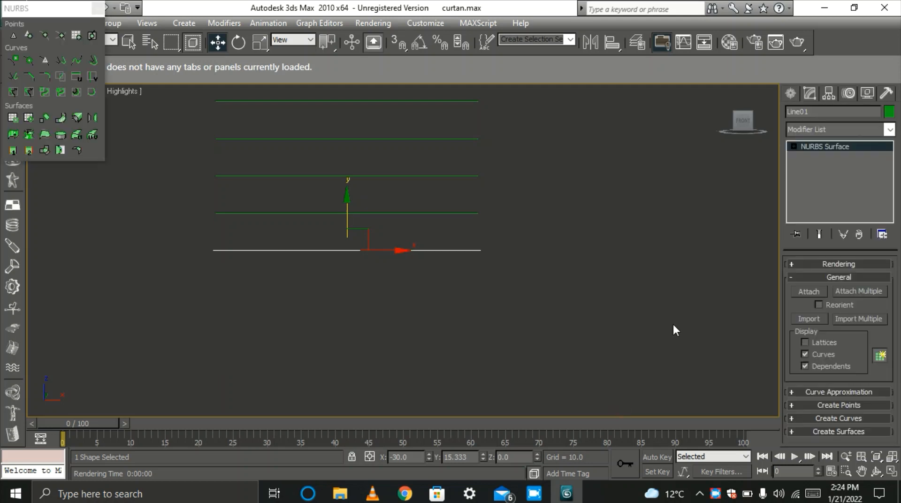
# Attach Line02 through Line11 to the NURBS object using Attach Multiple.
pyautogui.click(848, 289)
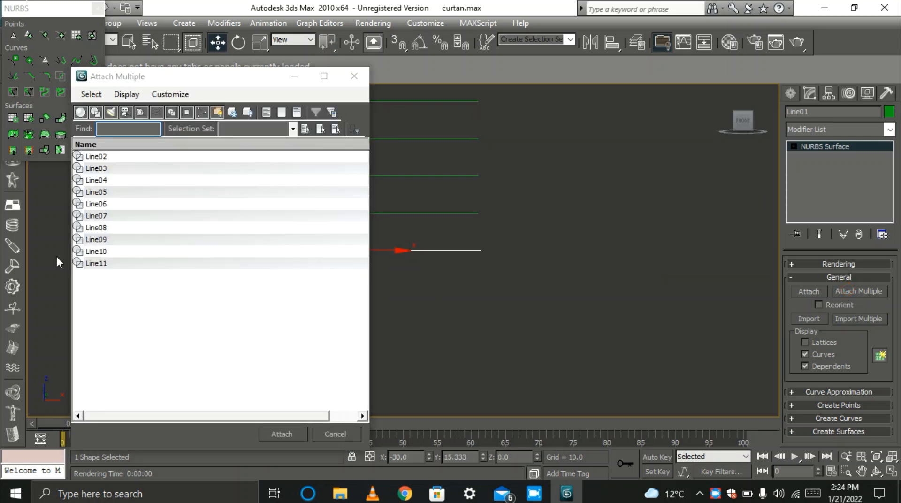
pyautogui.click(102, 156)
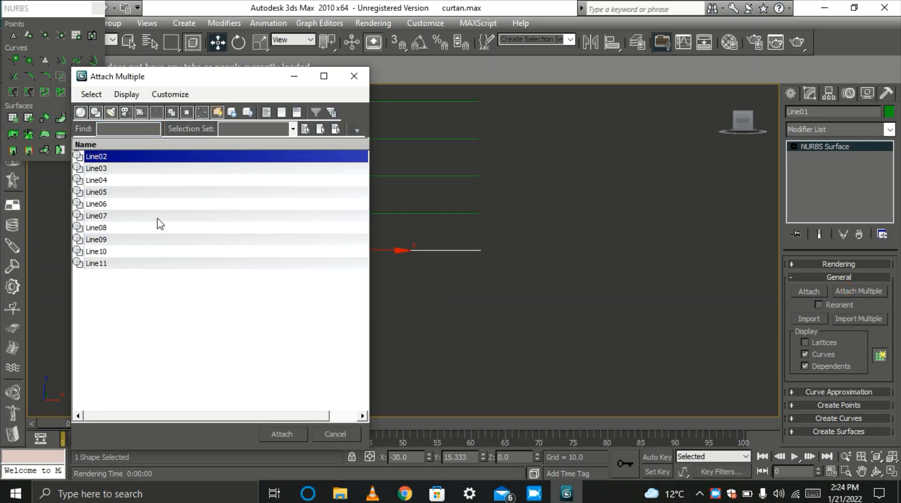
pyautogui.hotkey('ctrl', 'a')
pyautogui.click(281, 435)
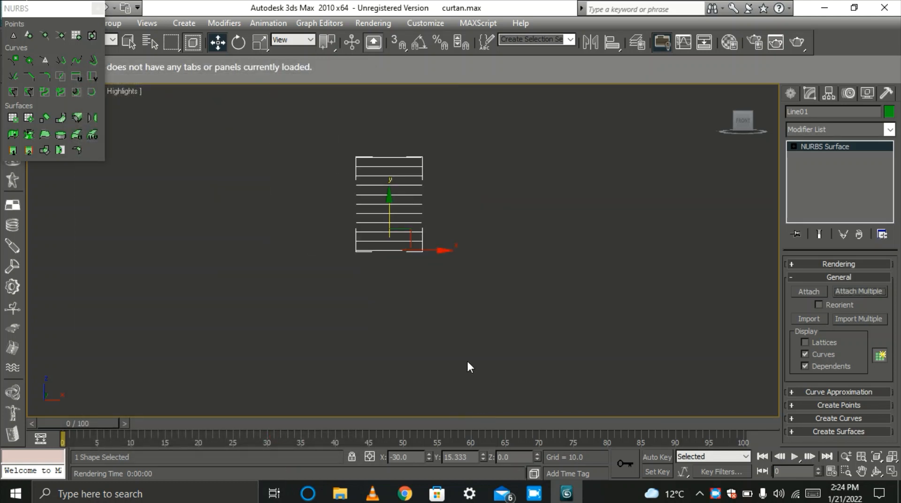
pyautogui.scroll(3, 411, 153)
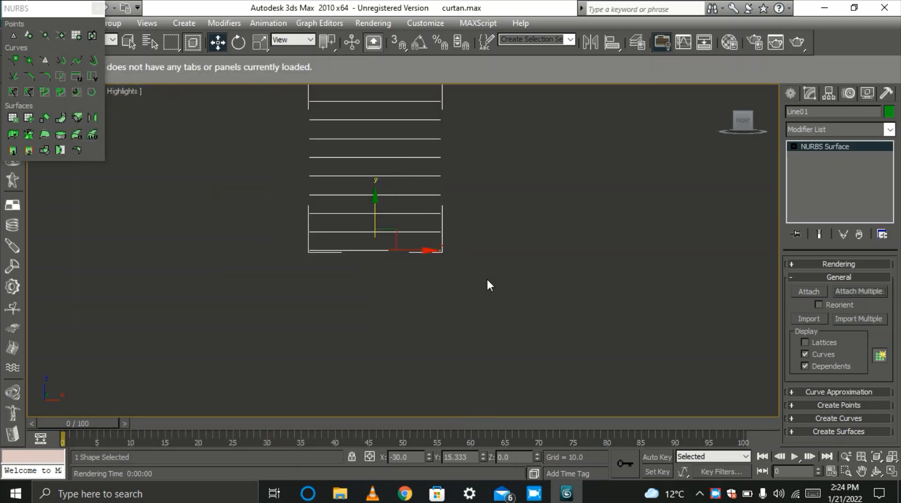
# Create a U Loft surface through all eleven wavy curves in order from the lowest to the highest in the Front view.
pyautogui.press('z')
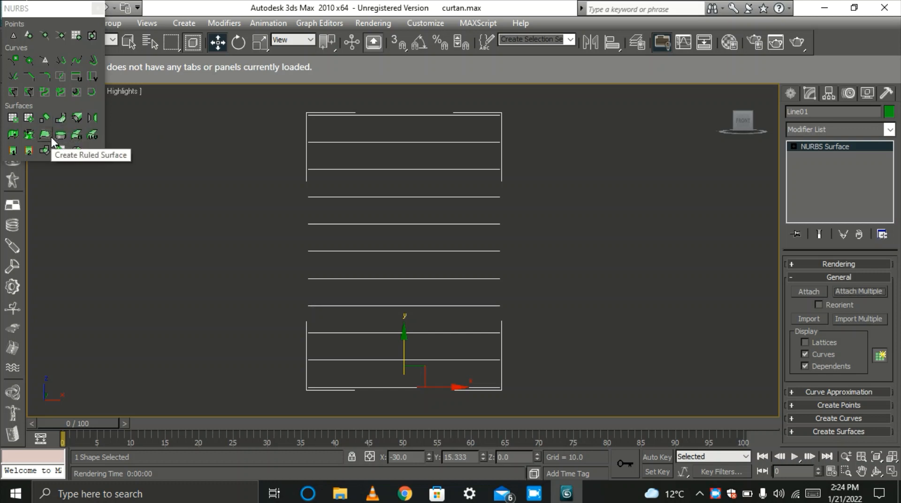
pyautogui.click(77, 136)
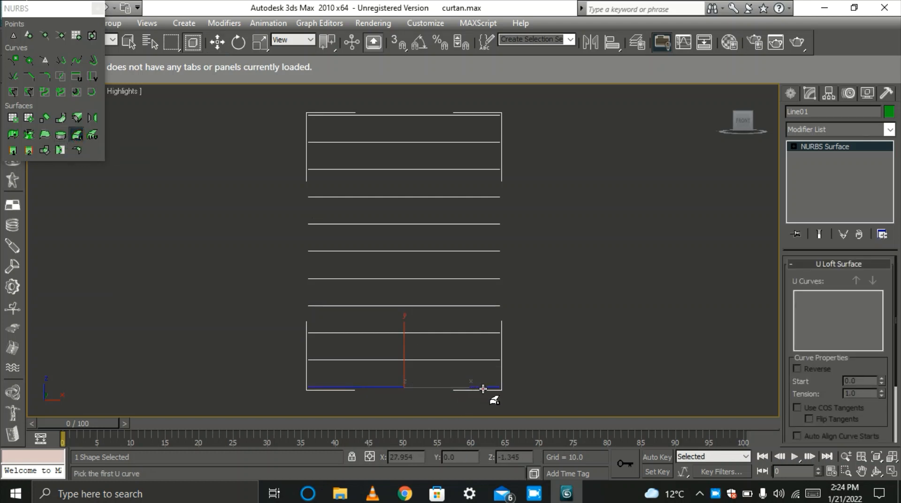
pyautogui.click(483, 388)
pyautogui.click(480, 360)
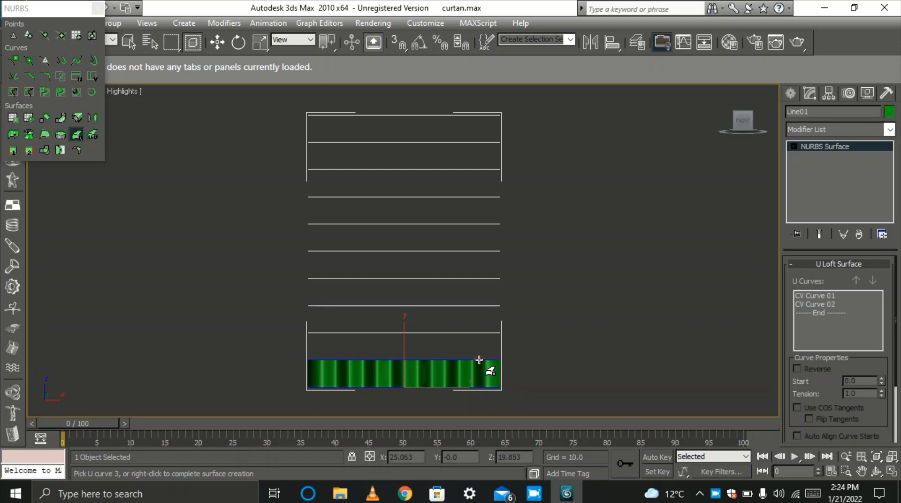
pyautogui.click(471, 333)
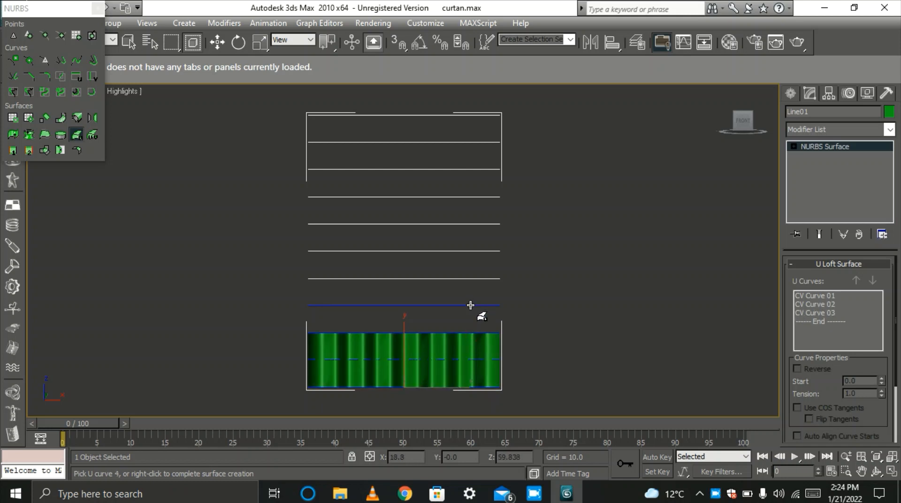
pyautogui.click(471, 305)
pyautogui.click(474, 279)
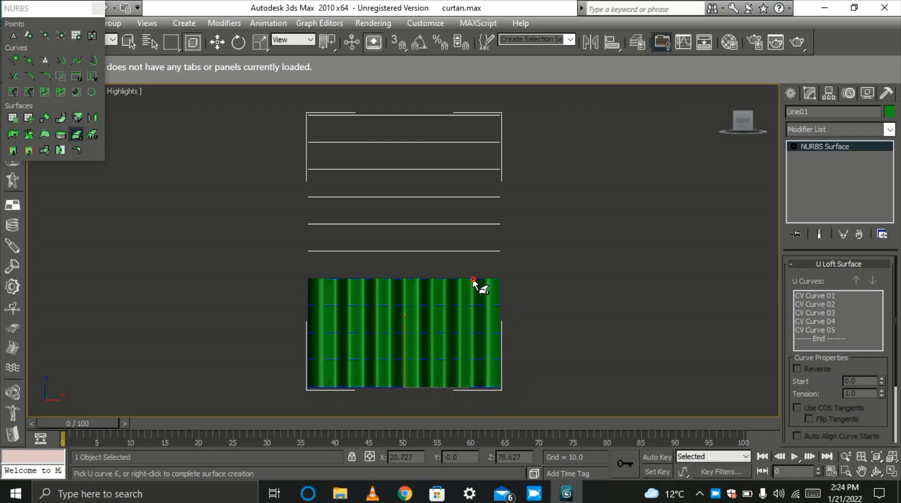
pyautogui.click(473, 252)
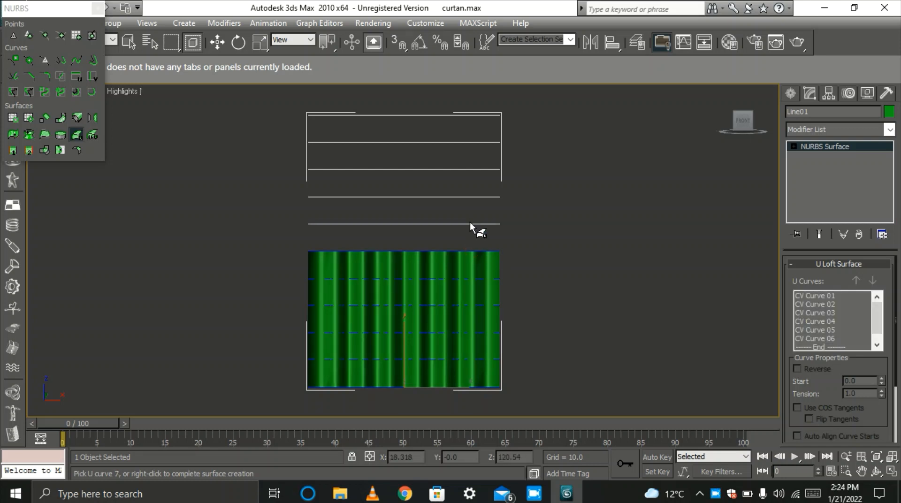
pyautogui.click(473, 225)
pyautogui.click(471, 196)
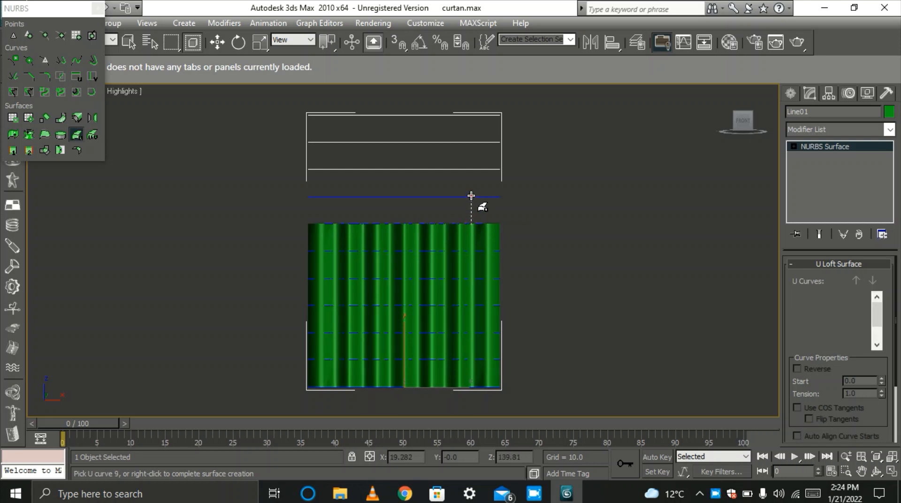
pyautogui.click(471, 170)
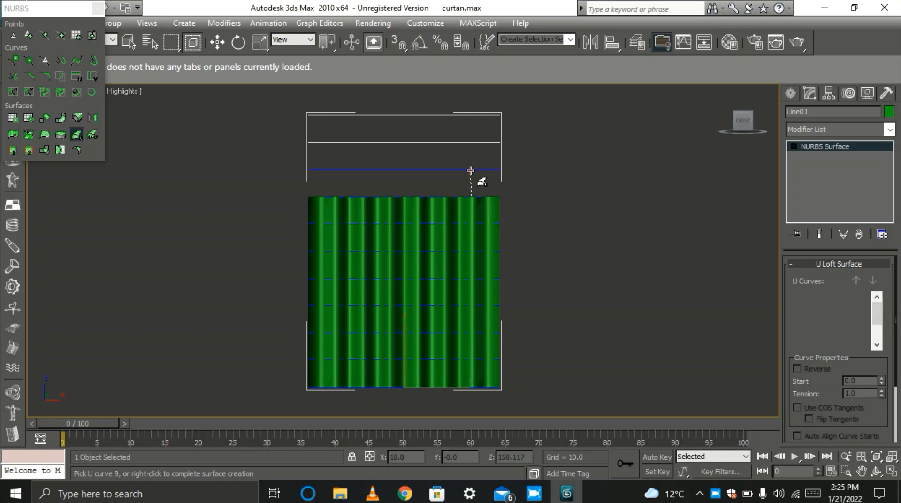
pyautogui.click(471, 143)
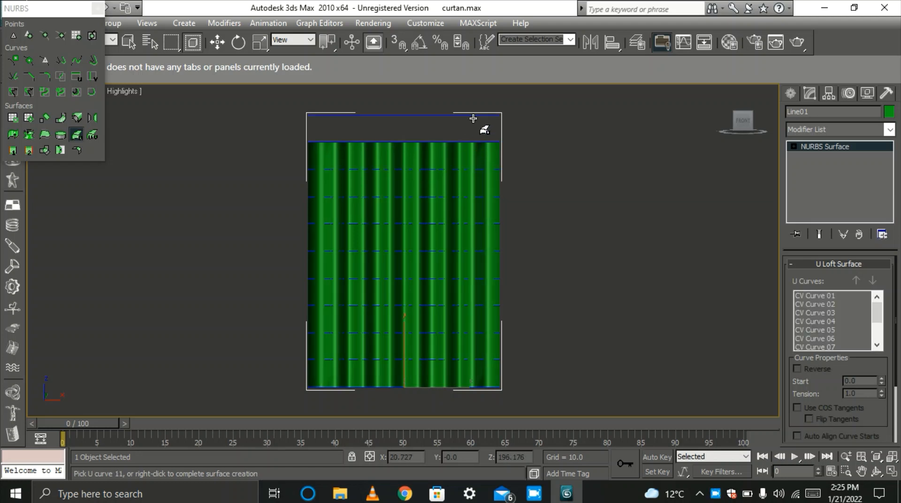
pyautogui.click(473, 118)
pyautogui.rightClick(482, 122)
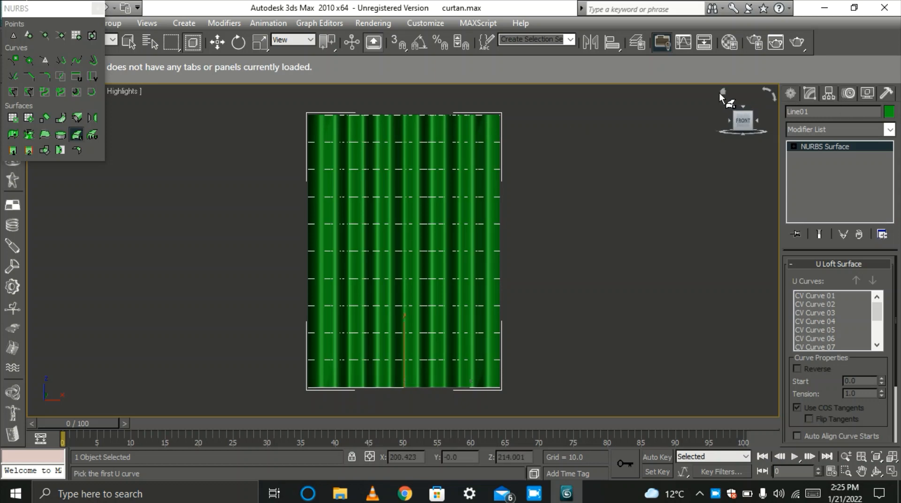
# Orbit to inspect the lofted curtain, end the U Loft command, close the NURBS toolbox and deselect the curtain.
pyautogui.moveTo(723, 97); pyautogui.dragTo(663, 318)
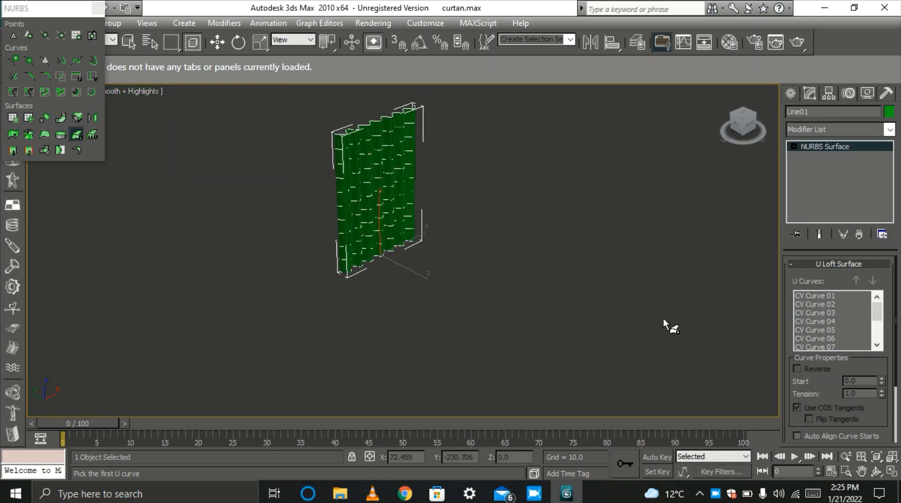
pyautogui.rightClick(538, 287)
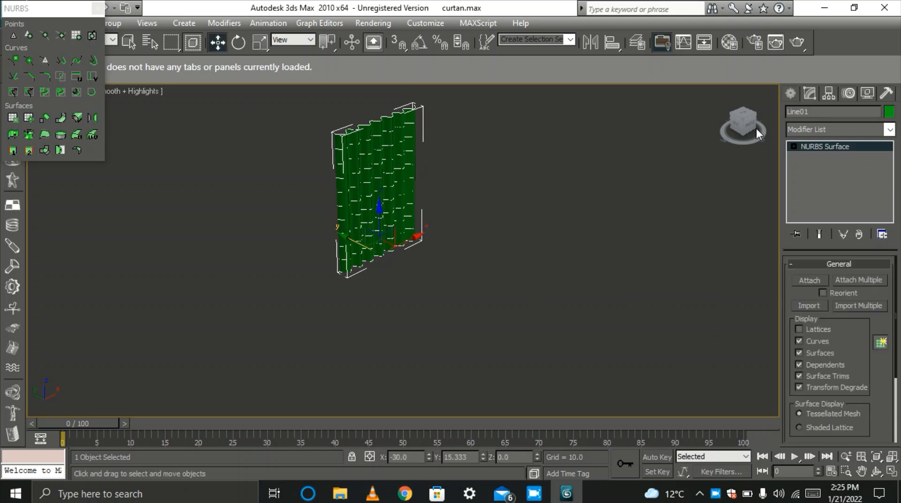
pyautogui.click(98, 8)
pyautogui.click(521, 345)
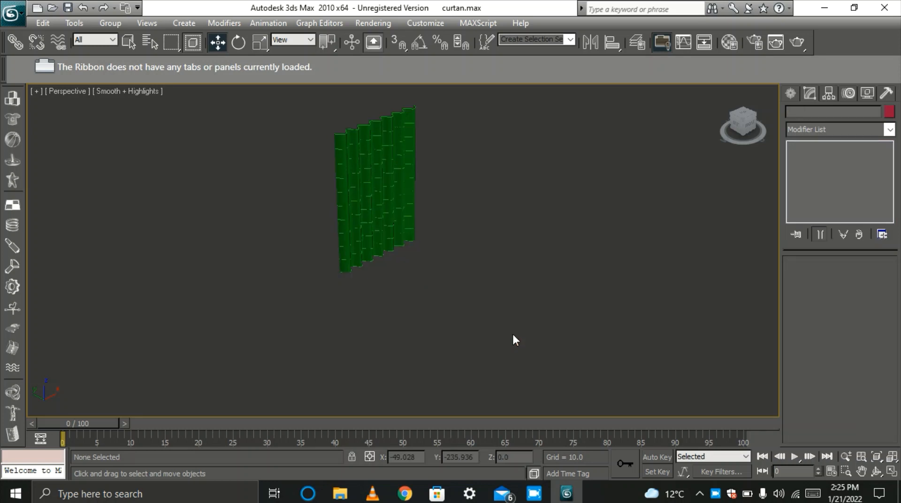
# Draw a flat box about 163 wide and 18 long across the curtain's upper edge in the Front view, with zero height.
pyautogui.scroll(-4, 512, 336)
pyautogui.scroll(2, 365, 145)
pyautogui.press('f')
pyautogui.scroll(-4, 508, 291)
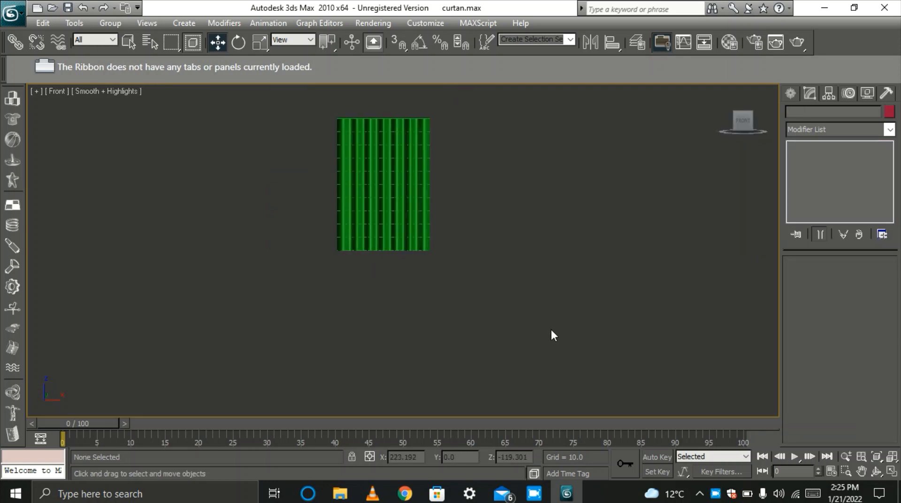
pyautogui.scroll(2, 384, 132)
pyautogui.scroll(-2, 422, 298)
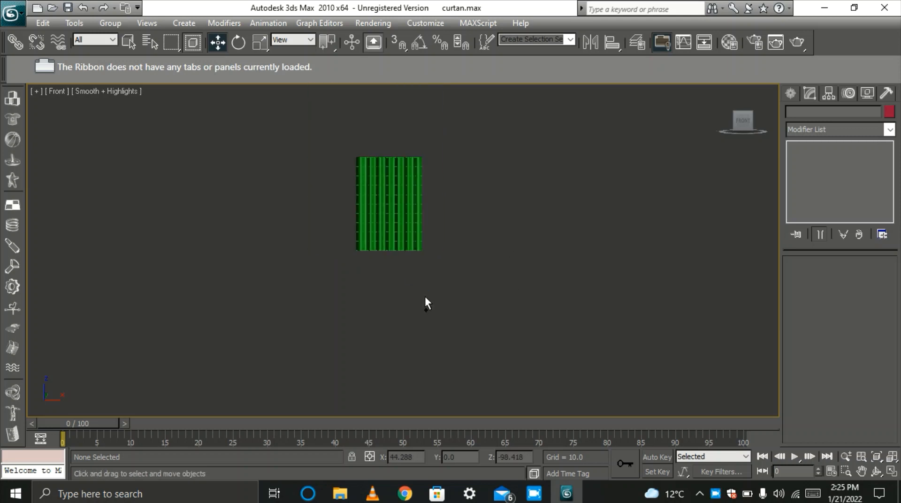
pyautogui.press('z')
pyautogui.click(791, 93)
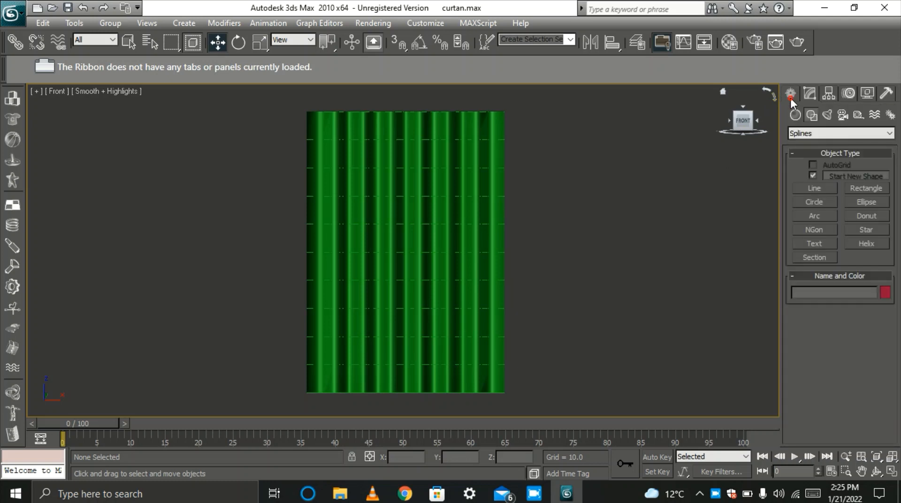
pyautogui.click(795, 114)
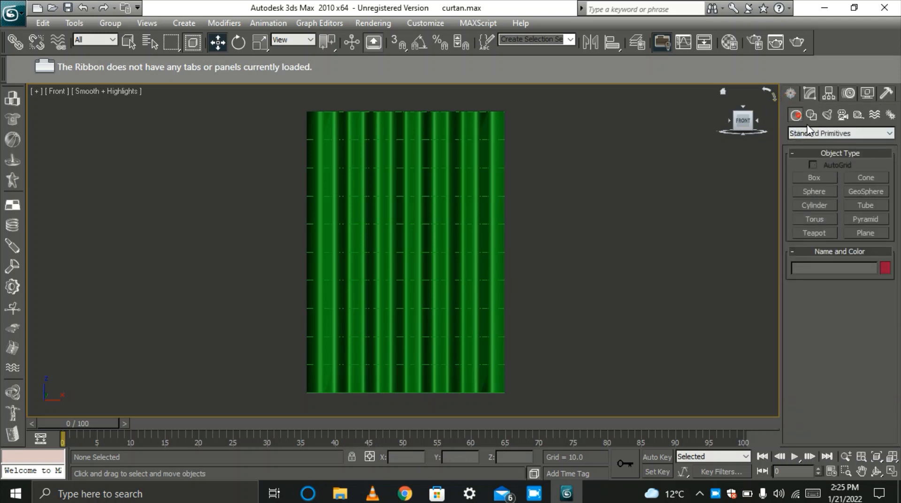
pyautogui.click(818, 179)
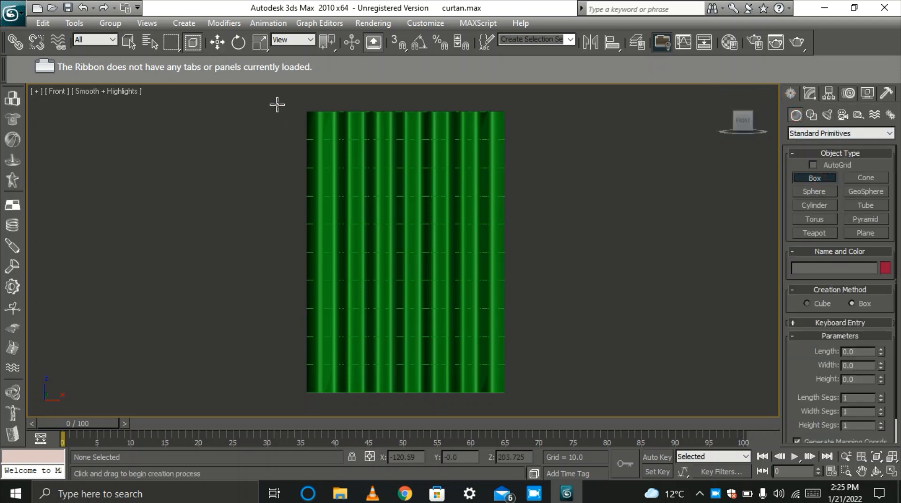
pyautogui.moveTo(294, 103); pyautogui.dragTo(524, 127)
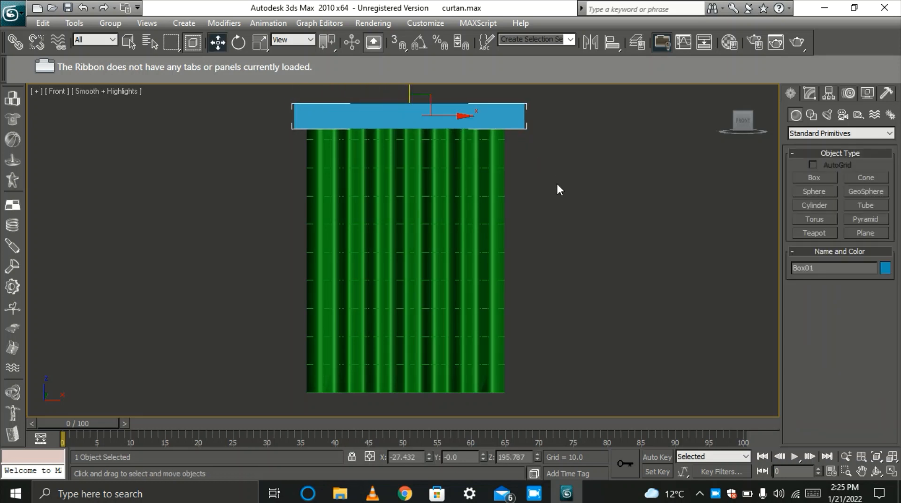
pyautogui.press('w')
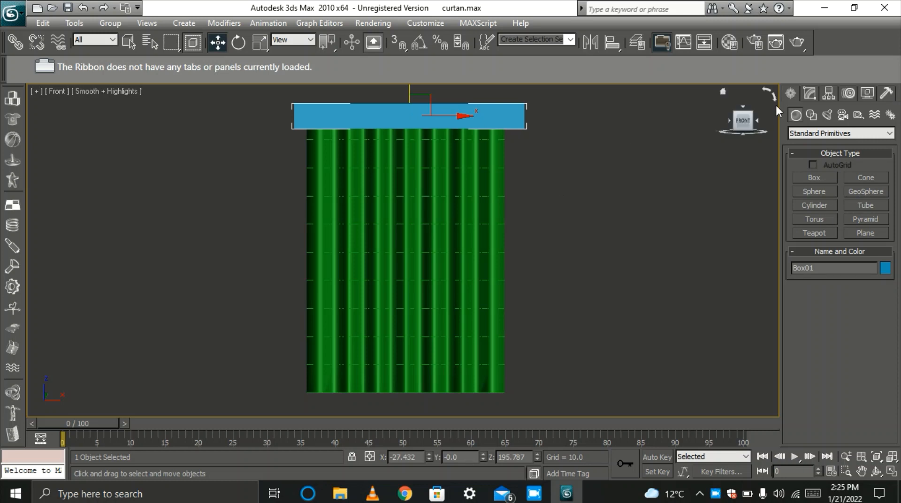
# Set the box's length to 12 and its width to 180.
pyautogui.click(810, 94)
pyautogui.doubleClick(863, 280)
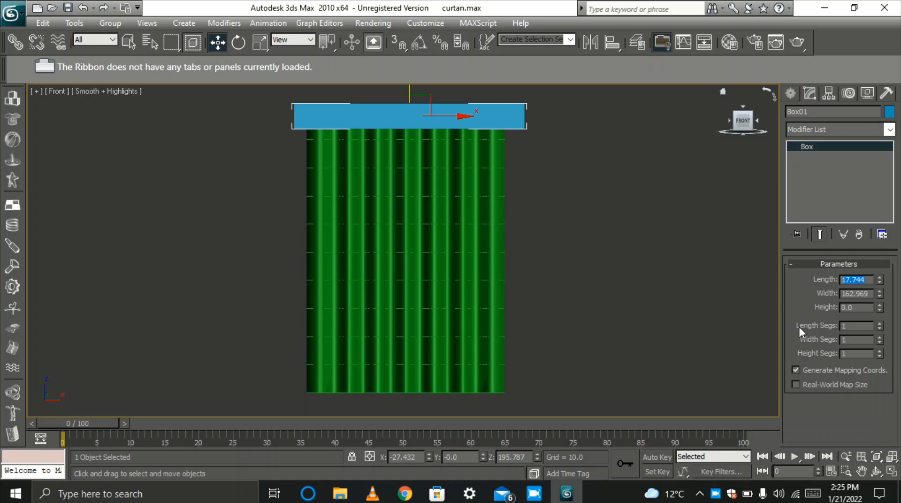
pyautogui.write('12')
pyautogui.press('Tab')
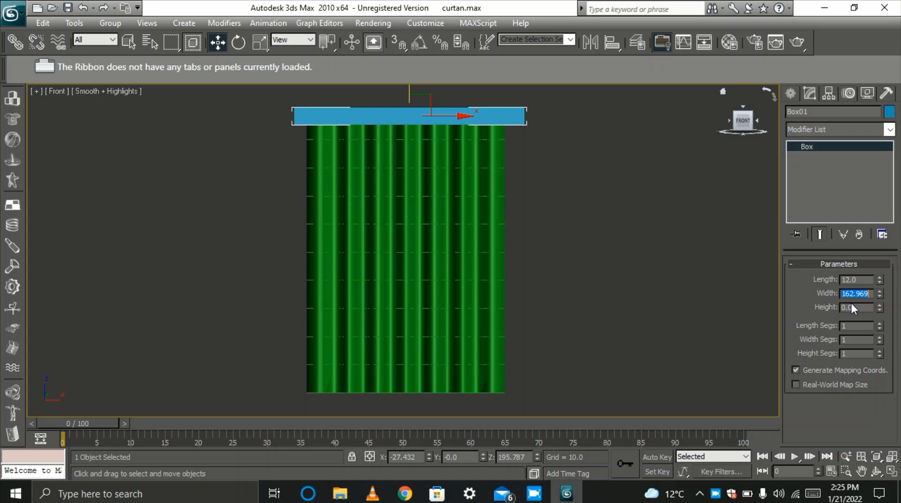
pyautogui.write('180')
pyautogui.press('Return')
pyautogui.press('Tab')
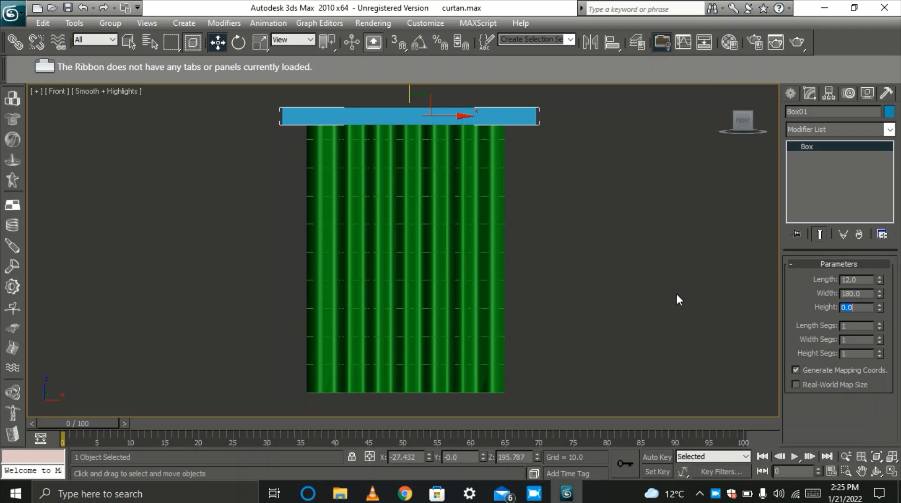
# Set the box's width to 13' and shift the box slightly along X to centre it over the curtain.
pyautogui.click(862, 295)
pyautogui.write("13'")
pyautogui.click(862, 308)
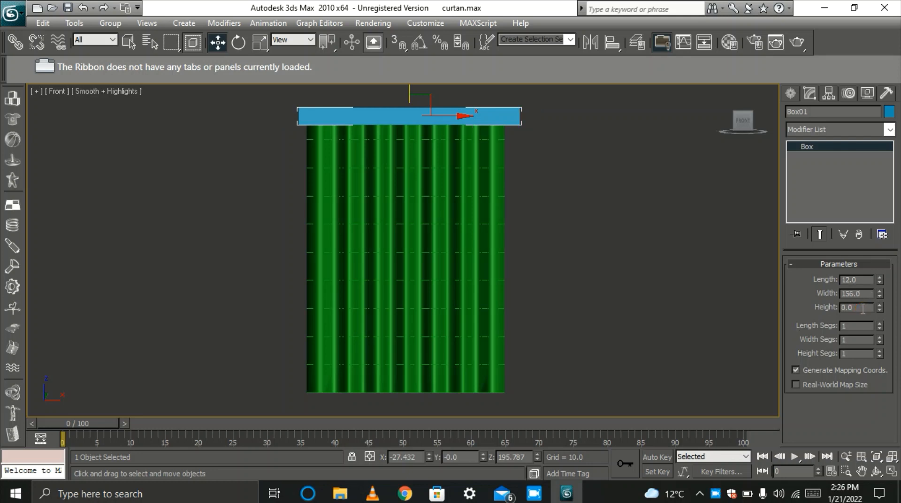
pyautogui.moveTo(459, 116); pyautogui.dragTo(454, 118)
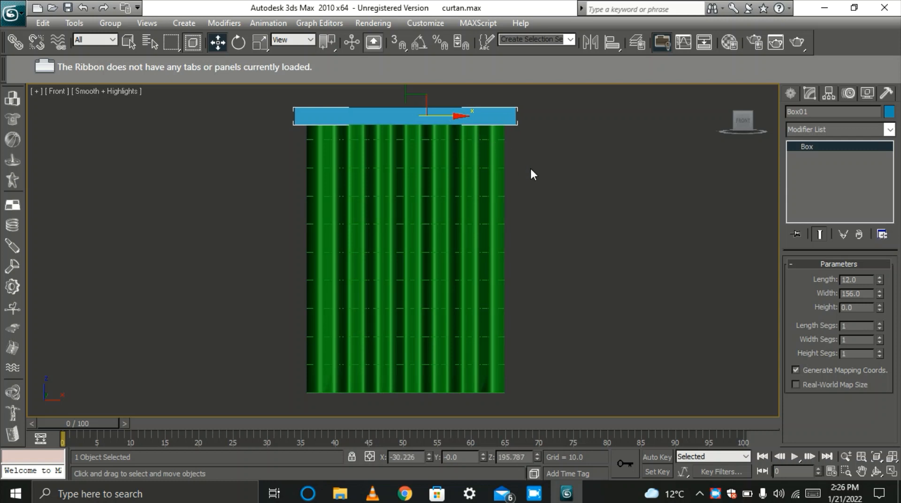
# Show edged faces and set the box to 1 length segment, 1 width segment and 2 height segments.
pyautogui.press('z')
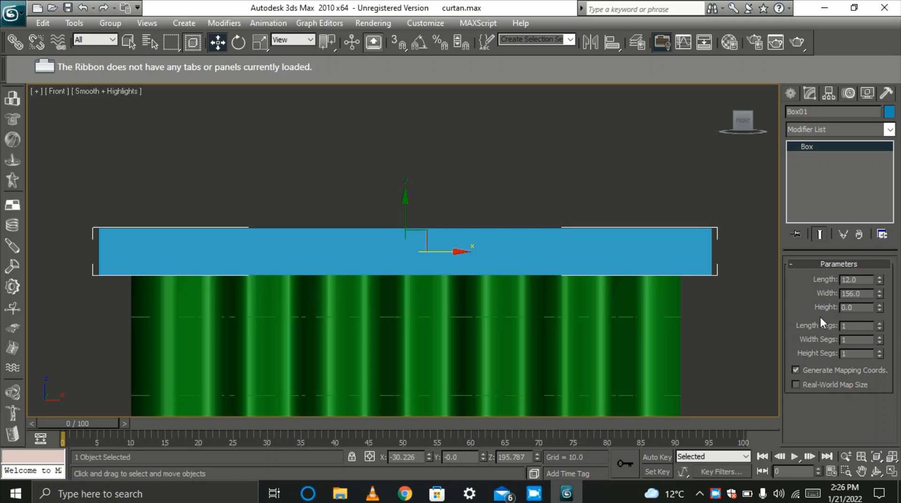
pyautogui.press('F4')
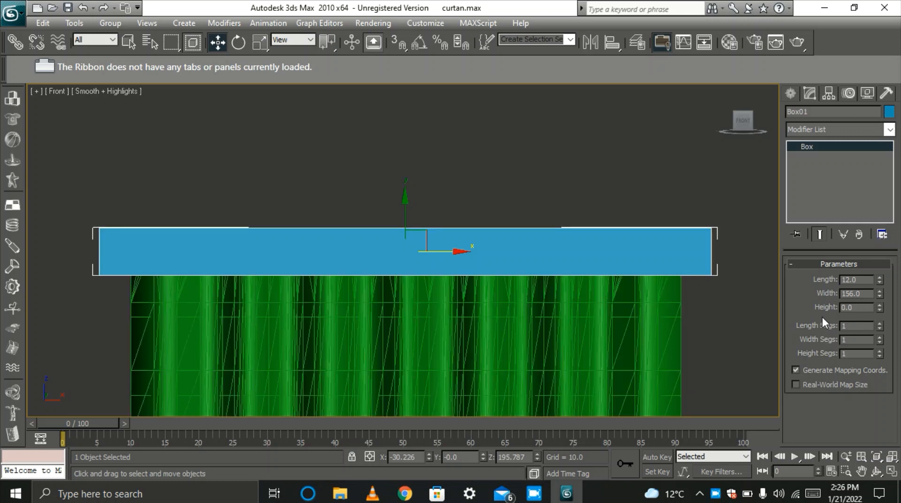
pyautogui.click(880, 325)
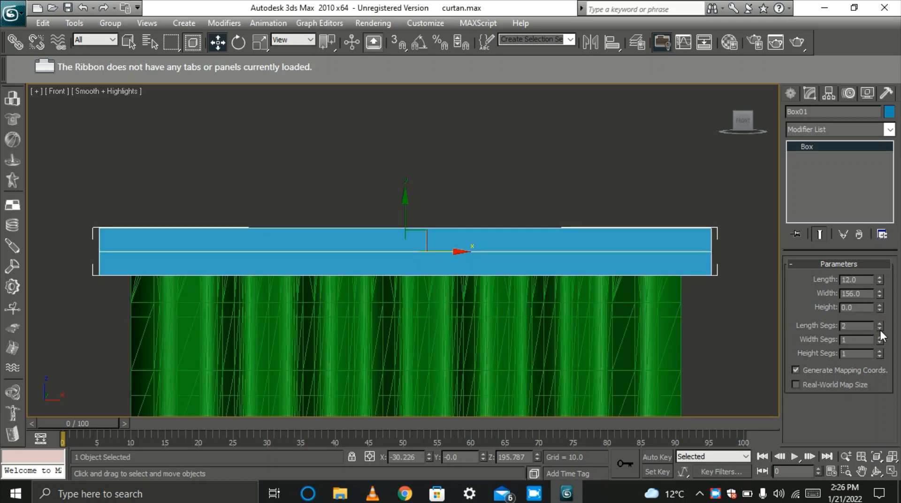
pyautogui.click(880, 328)
pyautogui.click(880, 337)
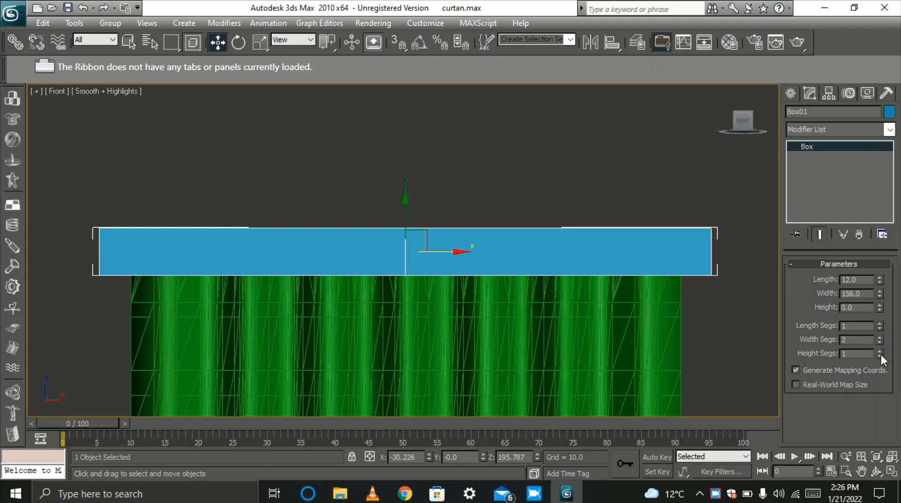
pyautogui.click(880, 342)
# Examine the box's position relative to the curtain from orbited, Bottom and home Perspective views.
pyautogui.click(876, 471)
pyautogui.moveTo(511, 288); pyautogui.dragTo(469, 259)
pyautogui.moveTo(444, 338); pyautogui.dragTo(462, 298)
pyautogui.moveTo(353, 289); pyautogui.dragTo(330, 290)
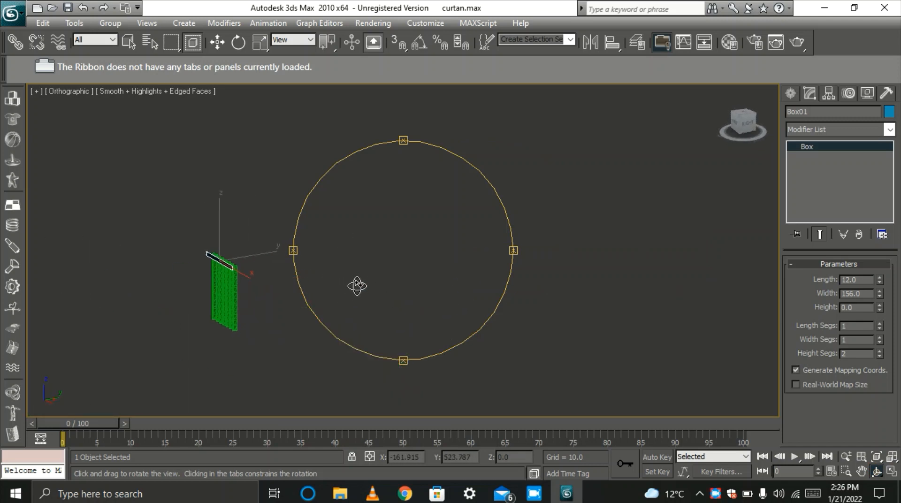
pyautogui.press('b')
pyautogui.scroll(3, 382, 281)
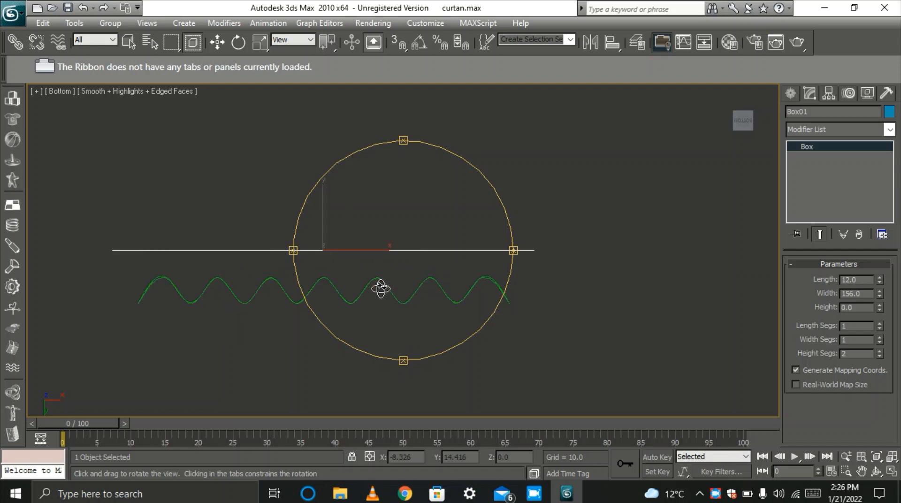
pyautogui.press('w')
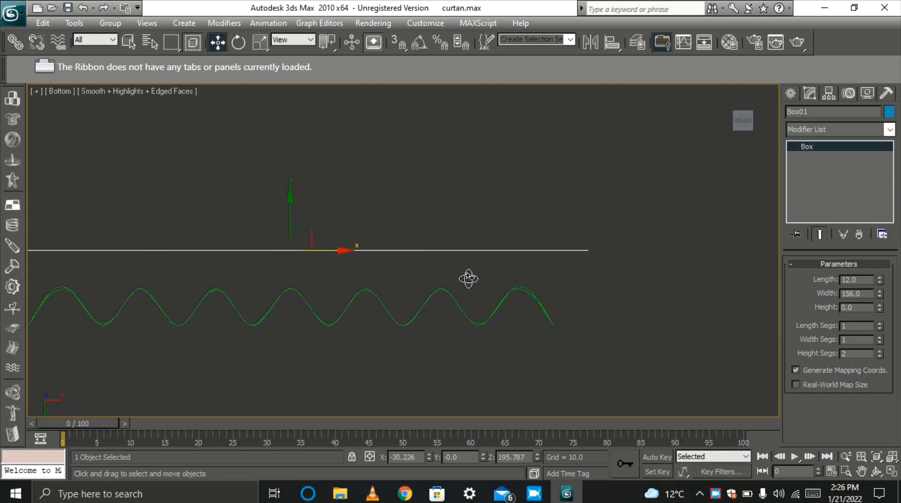
pyautogui.click(720, 92)
pyautogui.scroll(-5, 595, 383)
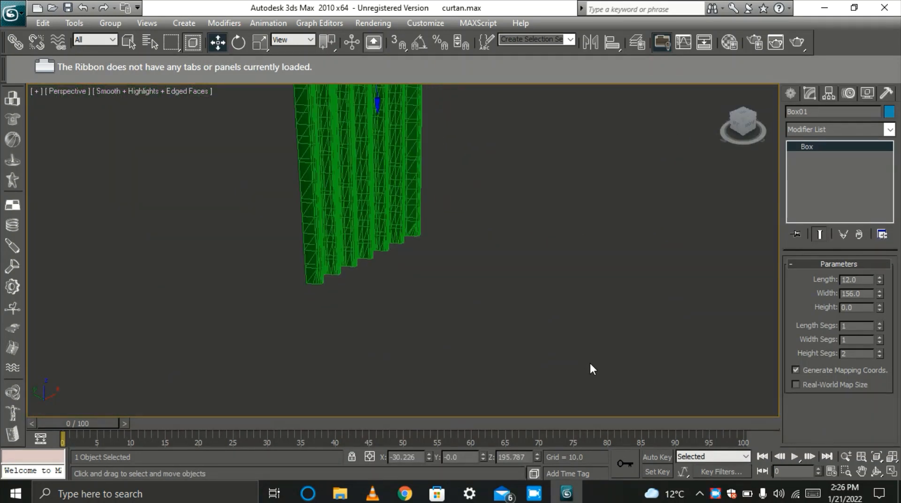
pyautogui.scroll(2, 367, 143)
pyautogui.scroll(-3, 430, 255)
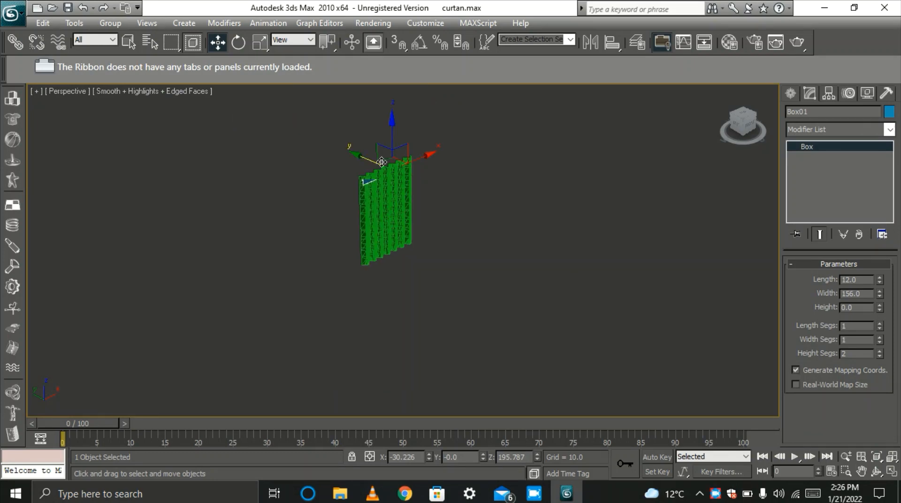
pyautogui.press('z')
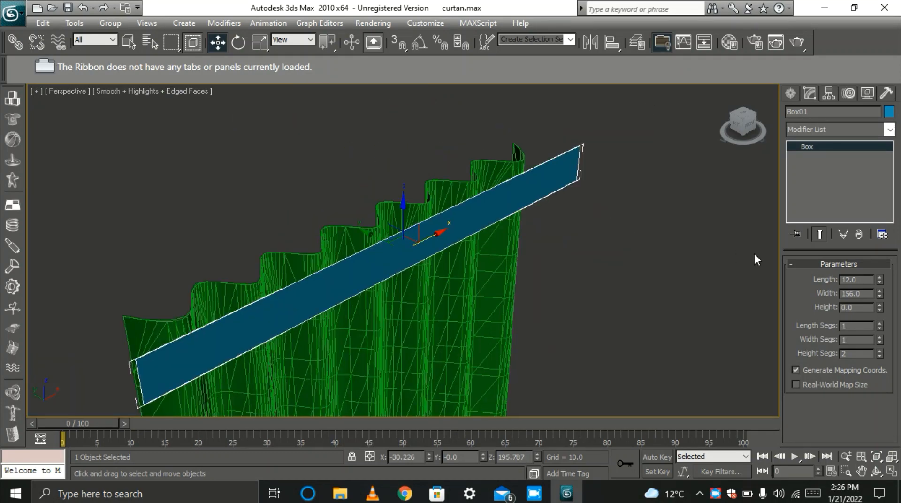
# Set the box's height to 6.
pyautogui.doubleClick(860, 308)
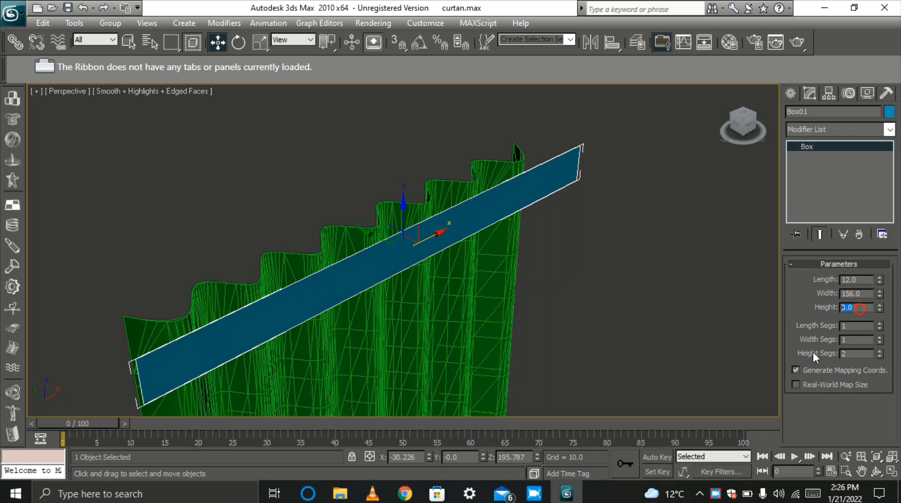
pyautogui.write('6')
pyautogui.press('Tab')
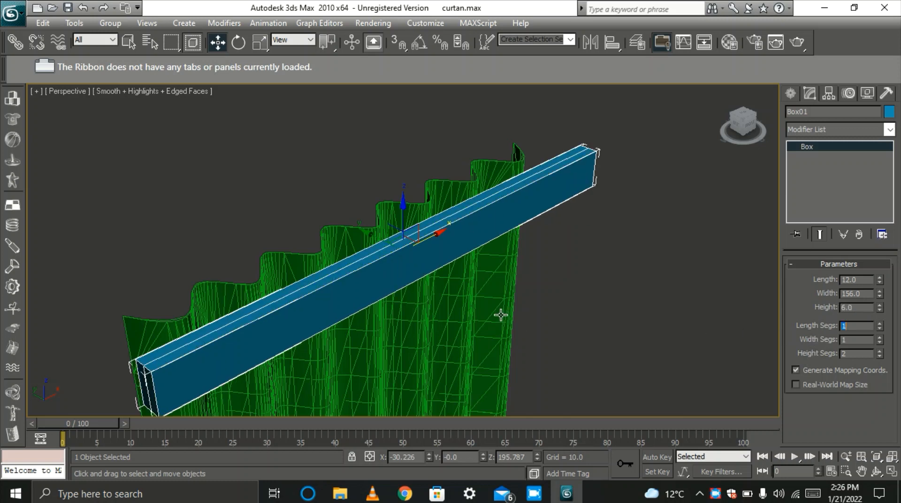
# Raise the box's width segments to 15.
pyautogui.click(880, 336)
pyautogui.click(879, 337)
pyautogui.click(879, 337)
pyautogui.click(880, 337)
pyautogui.click(880, 337)
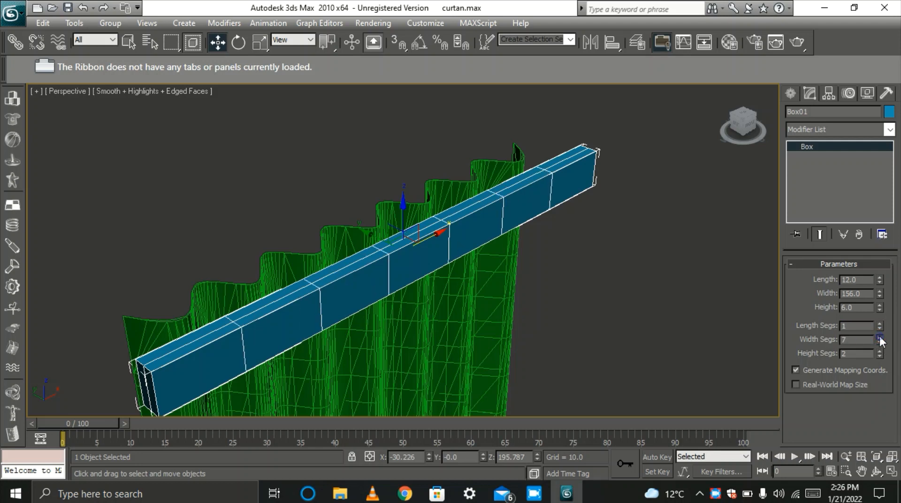
pyautogui.click(880, 337)
pyautogui.click(880, 337)
pyautogui.click(879, 337)
pyautogui.click(880, 337)
pyautogui.click(879, 337)
pyautogui.click(879, 337)
pyautogui.click(879, 337)
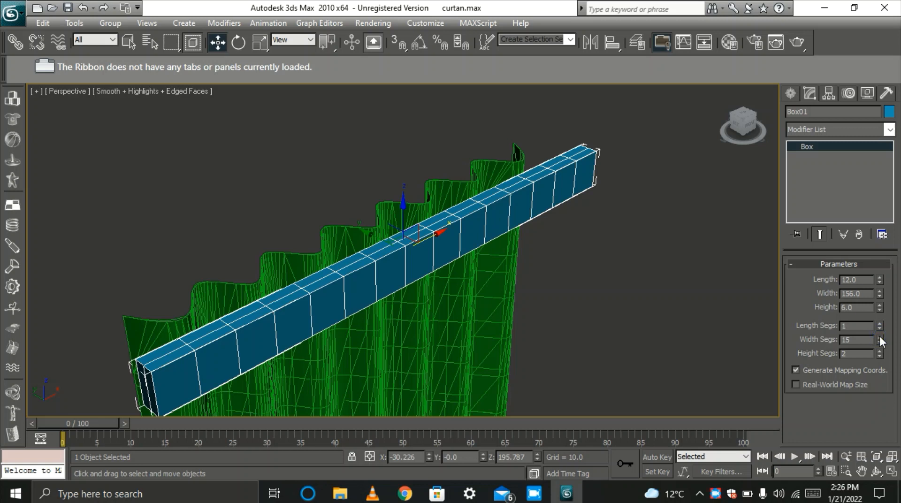
# Set the box's width to 168 and its width segments to 18.
pyautogui.doubleClick(862, 294)
pyautogui.write('148')
pyautogui.press('Tab')
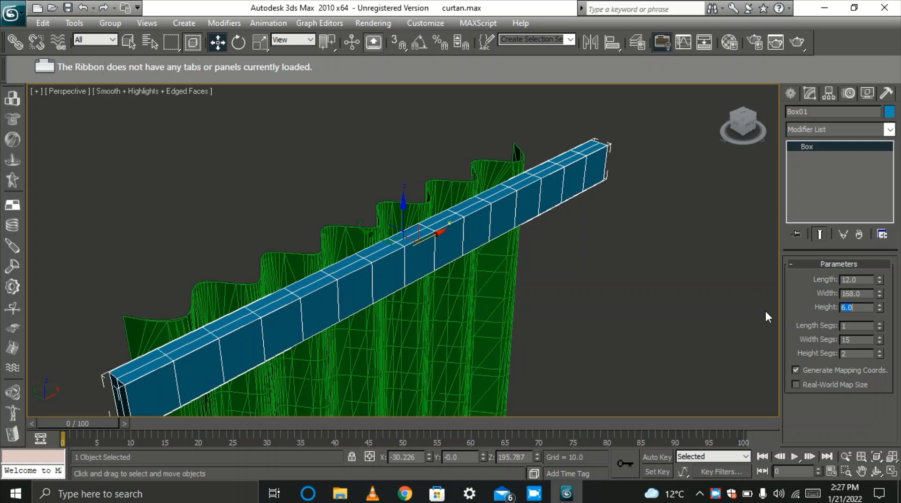
pyautogui.click(880, 338)
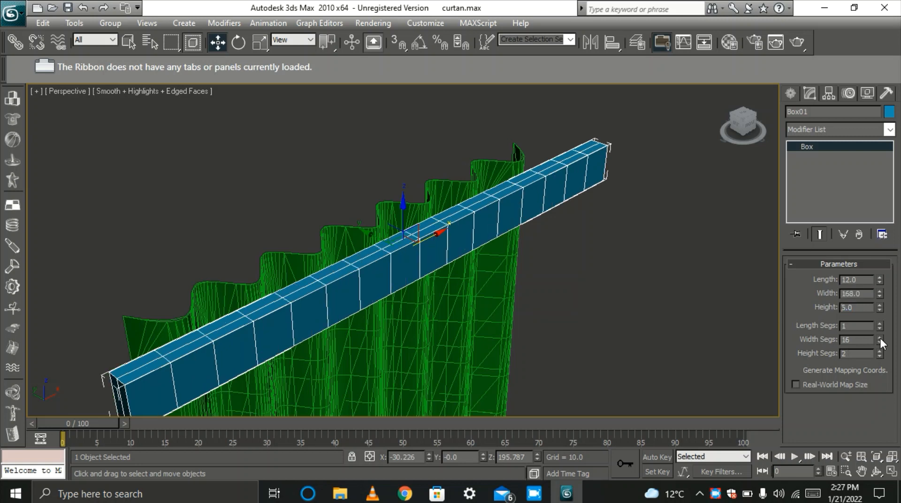
pyautogui.click(880, 337)
pyautogui.click(880, 338)
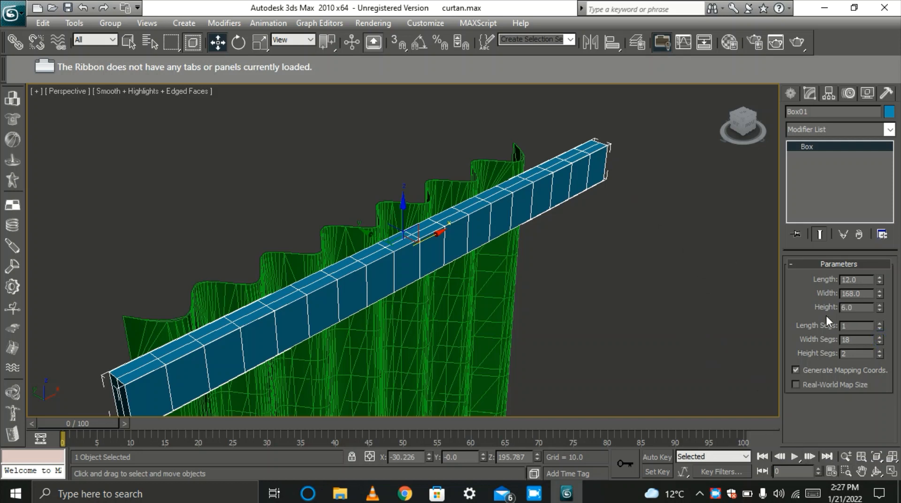
# Reduce the box to 1 height segment and convert it to an Editable Poly.
pyautogui.click(880, 356)
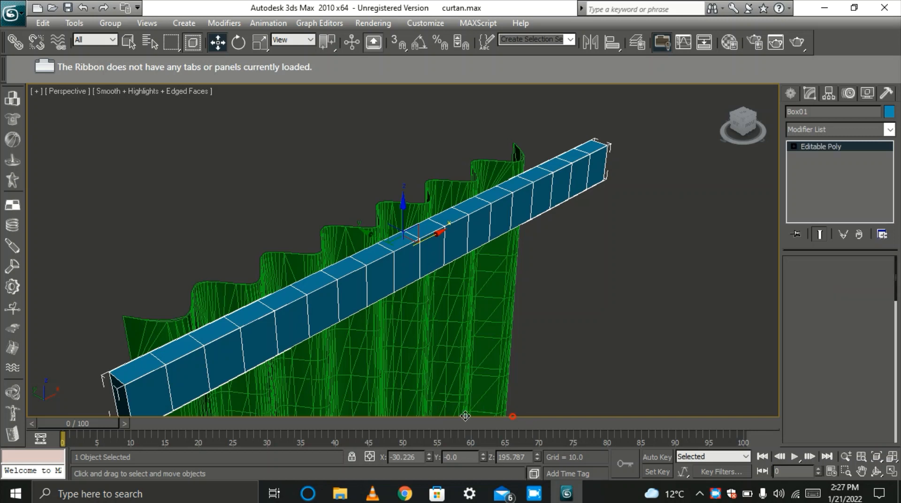
pyautogui.click(875, 471)
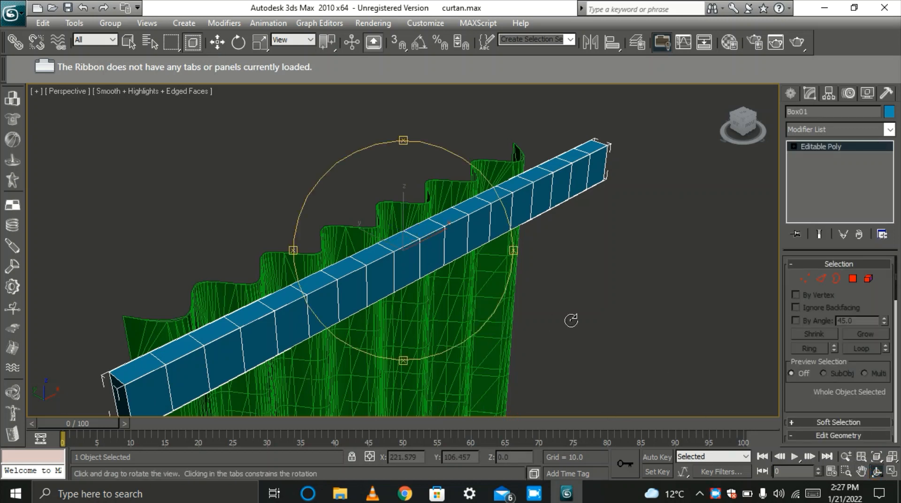
pyautogui.press('w')
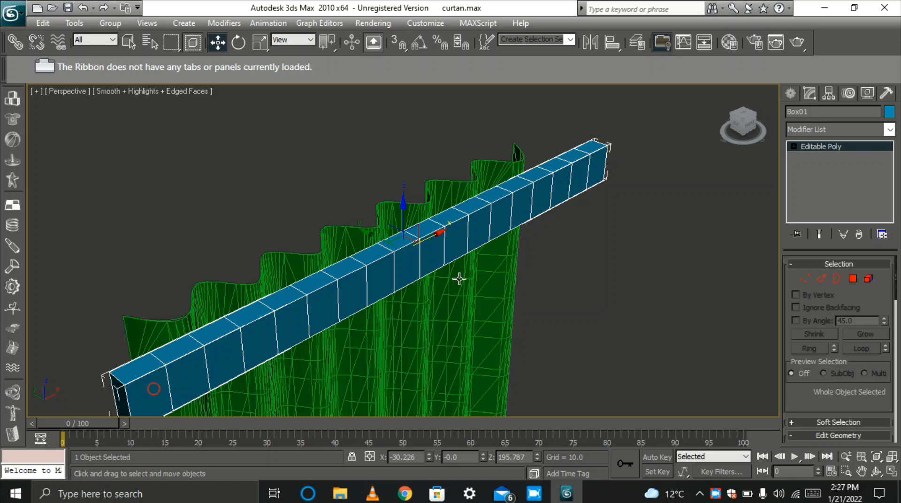
# Extrude the end polygons on both ends of the box's long front side by 10 as a Group.
pyautogui.scroll(-3, 459, 279)
pyautogui.click(852, 279)
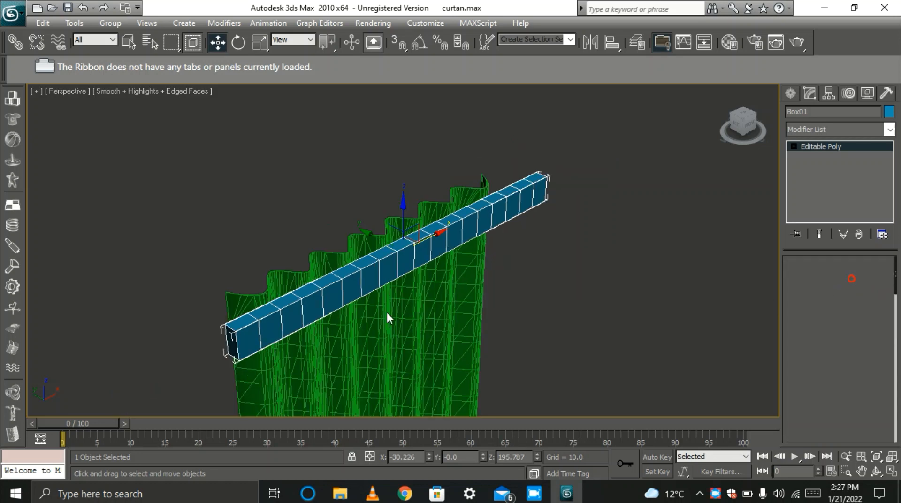
pyautogui.click(249, 339)
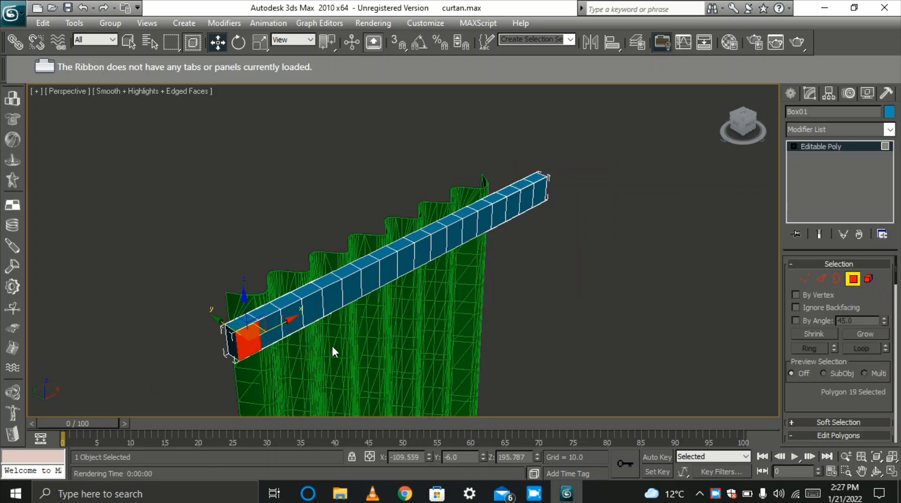
pyautogui.keyDown('ctrl'); pyautogui.click(539, 192); pyautogui.keyUp('ctrl')
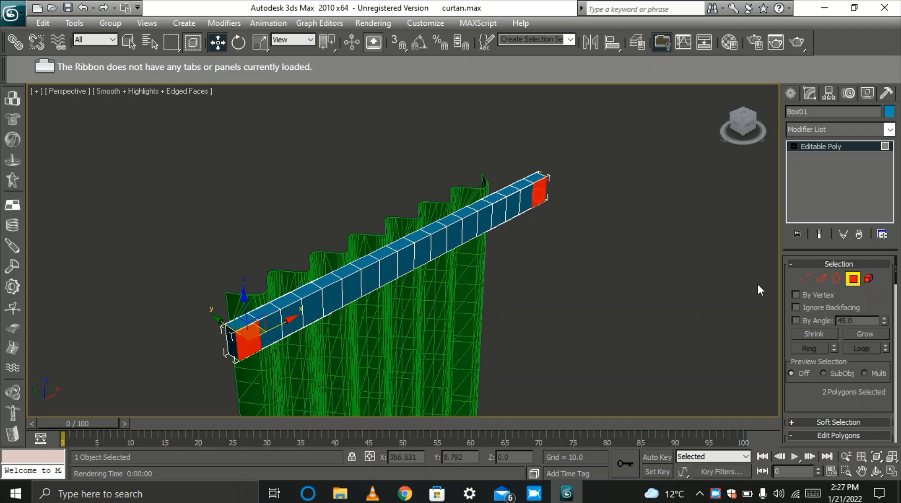
pyautogui.moveTo(797, 391); pyautogui.dragTo(813, 320)
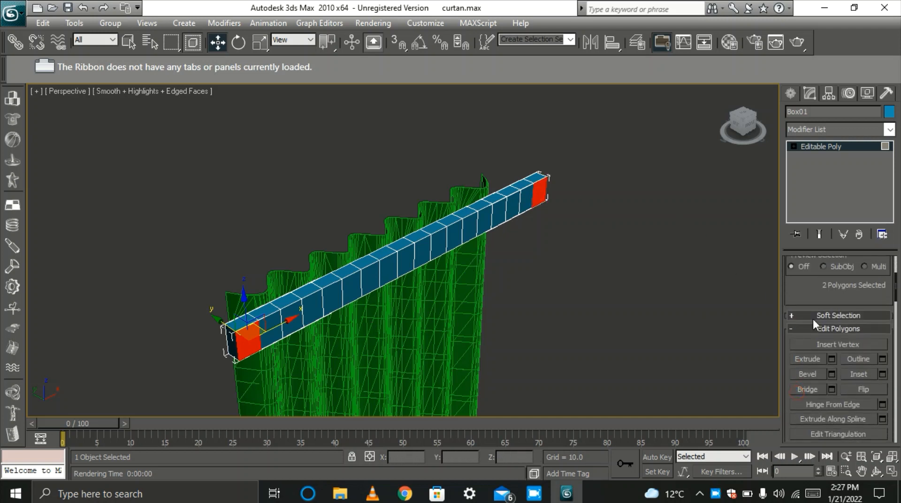
pyautogui.click(831, 359)
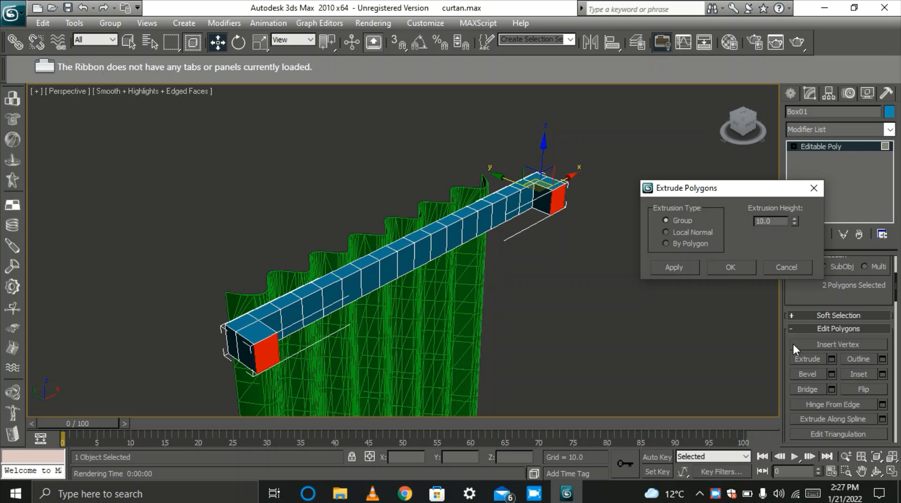
pyautogui.click(735, 265)
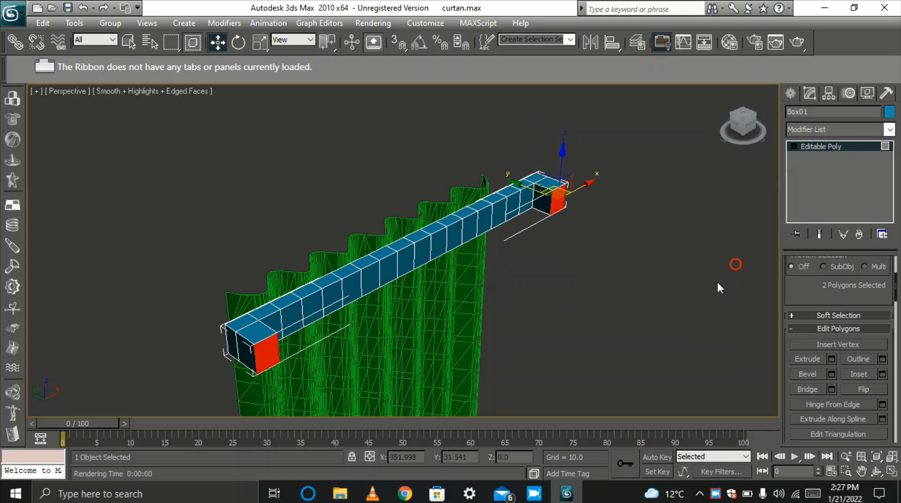
pyautogui.click(651, 336)
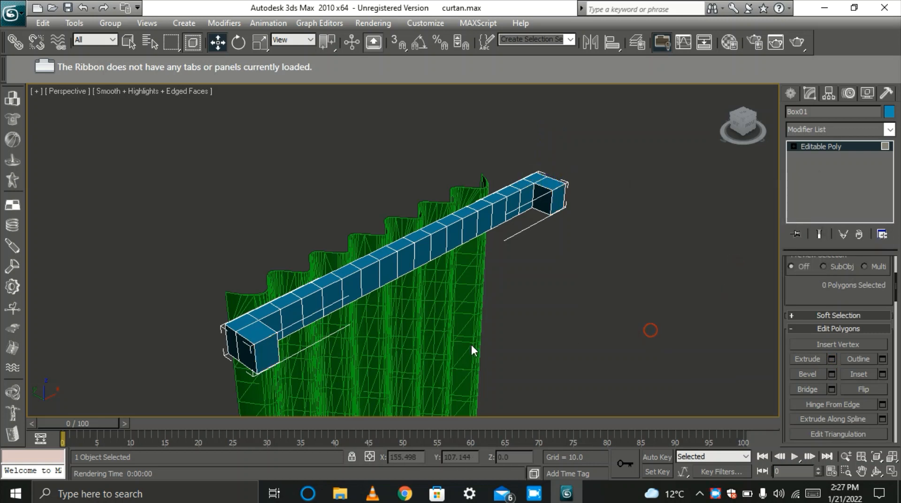
# Leave polygon editing and rotate the whole pelmet about X, setting its absolute world X rotation to 0.
pyautogui.click(337, 290)
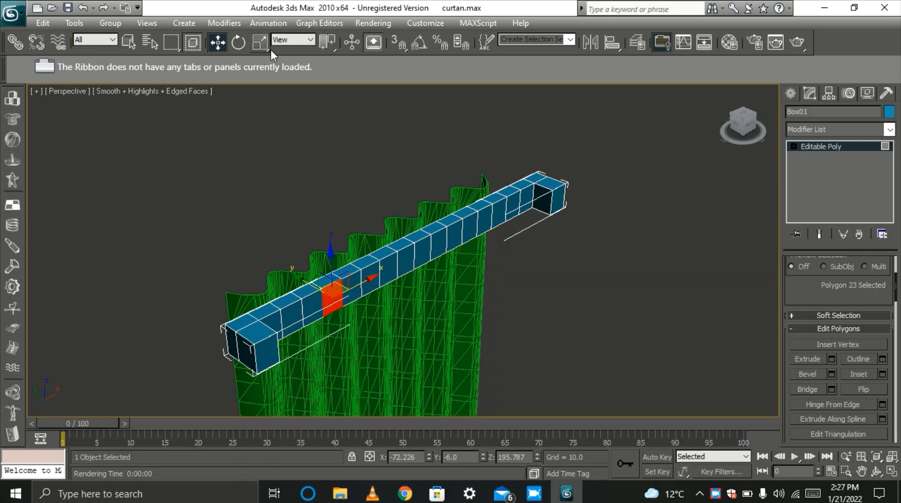
pyautogui.click(240, 44)
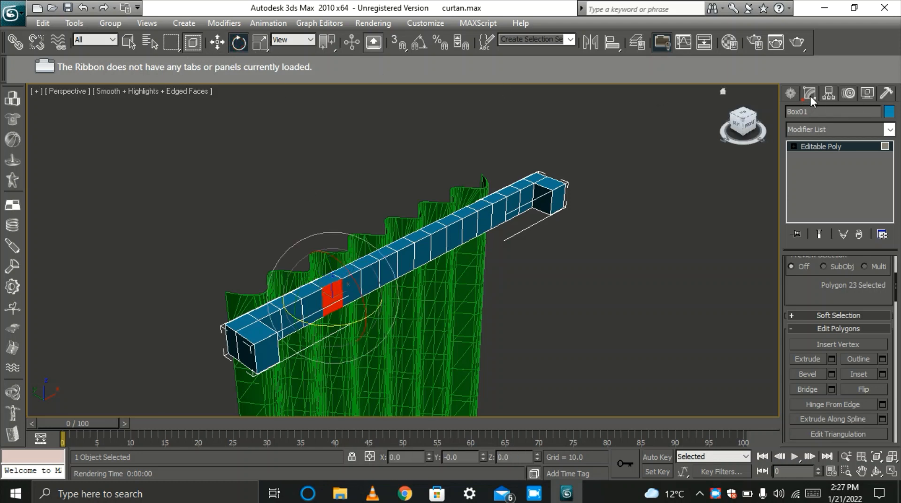
pyautogui.click(827, 96)
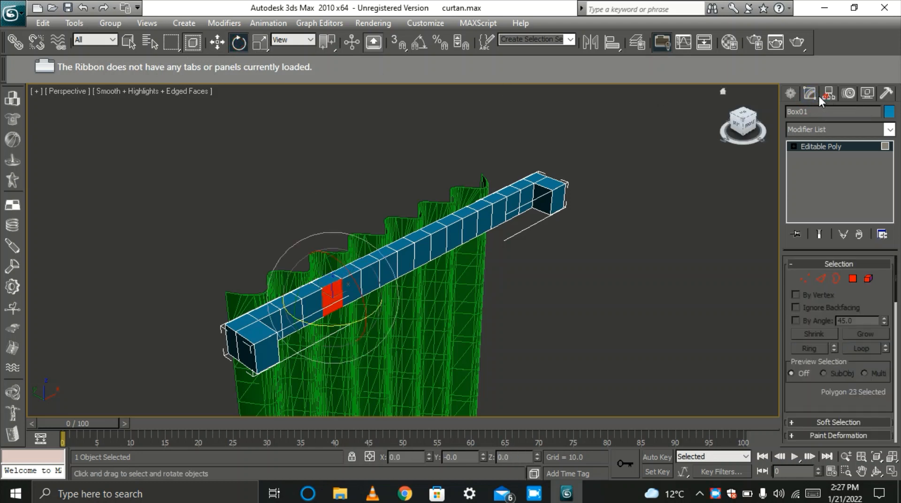
pyautogui.click(810, 95)
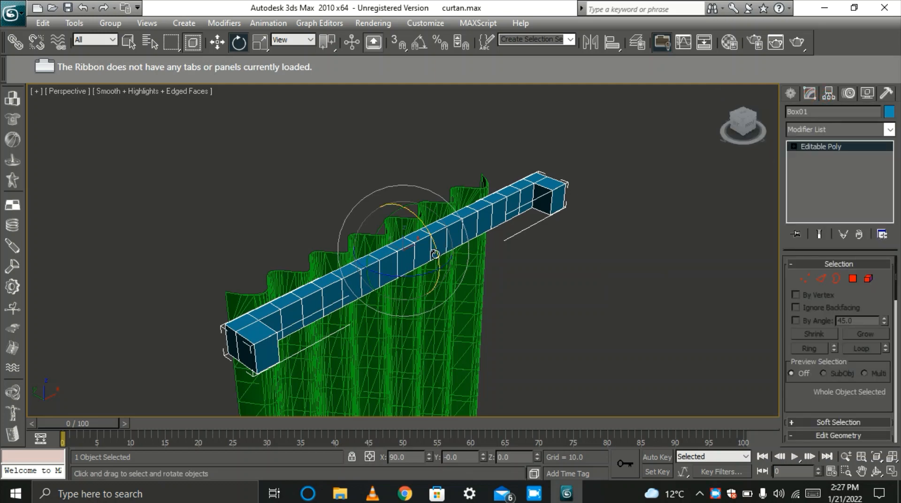
pyautogui.moveTo(437, 254); pyautogui.dragTo(392, 188)
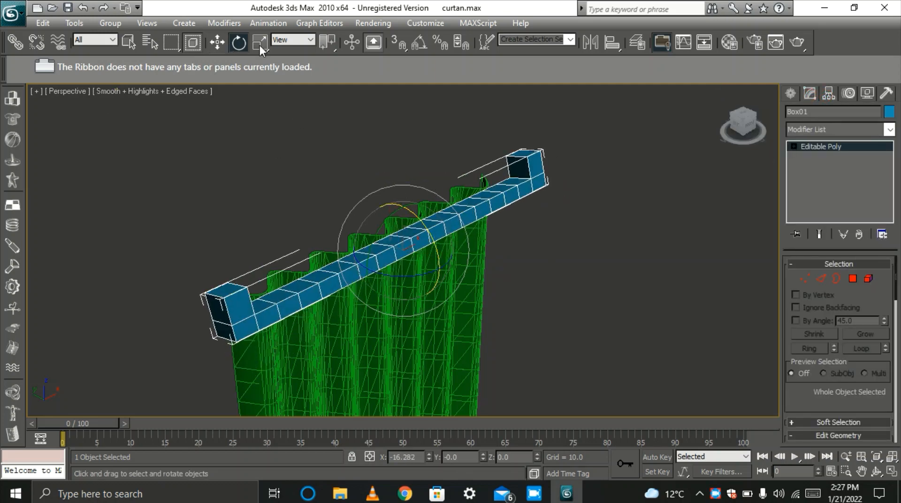
pyautogui.rightClick(240, 40)
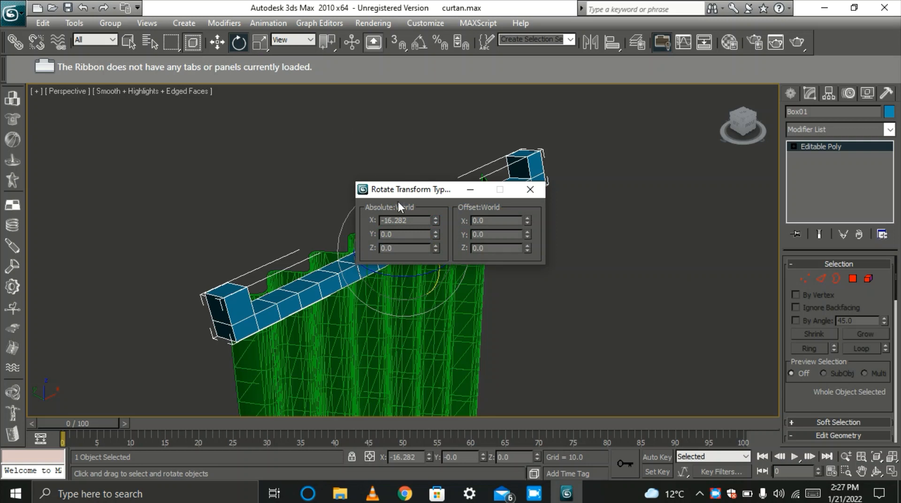
pyautogui.moveTo(402, 190); pyautogui.dragTo(489, 121)
pyautogui.click(497, 153)
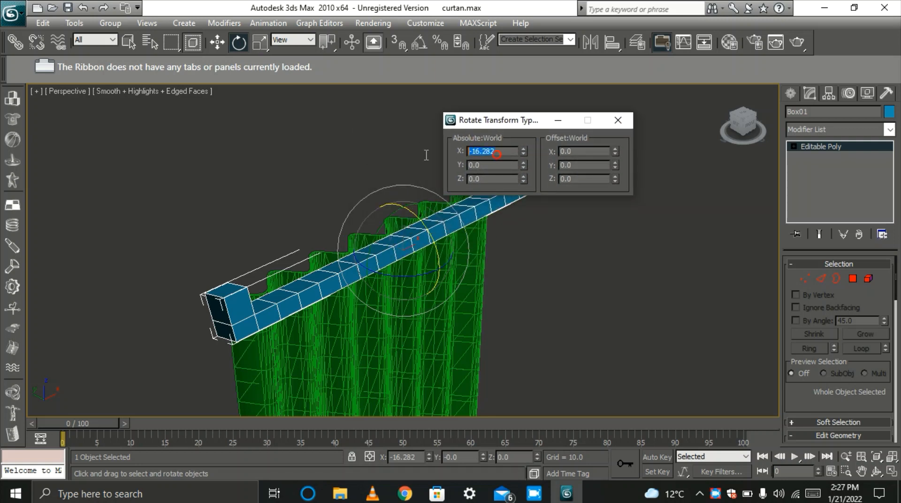
pyautogui.write('0')
pyautogui.press('Return')
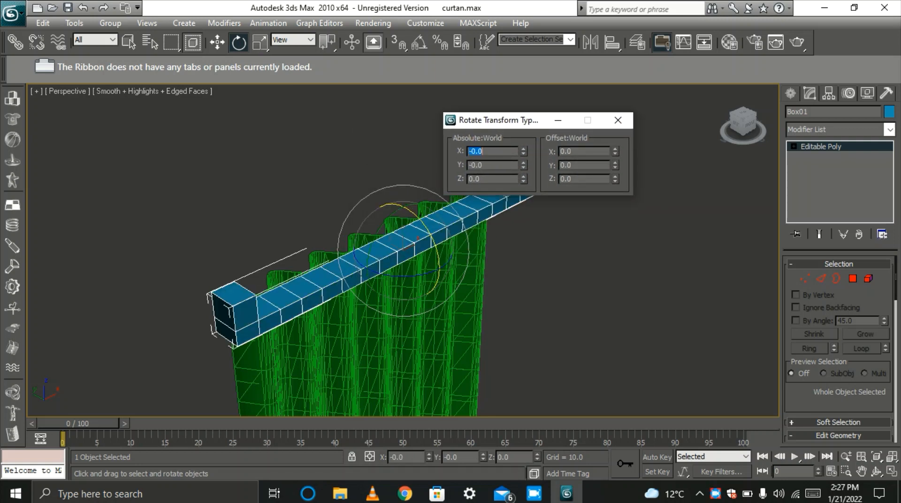
# Turn the pelmet about X so its end returns face the curtain, setting the absolute X rotation to -90.
pyautogui.moveTo(438, 247); pyautogui.dragTo(374, 134)
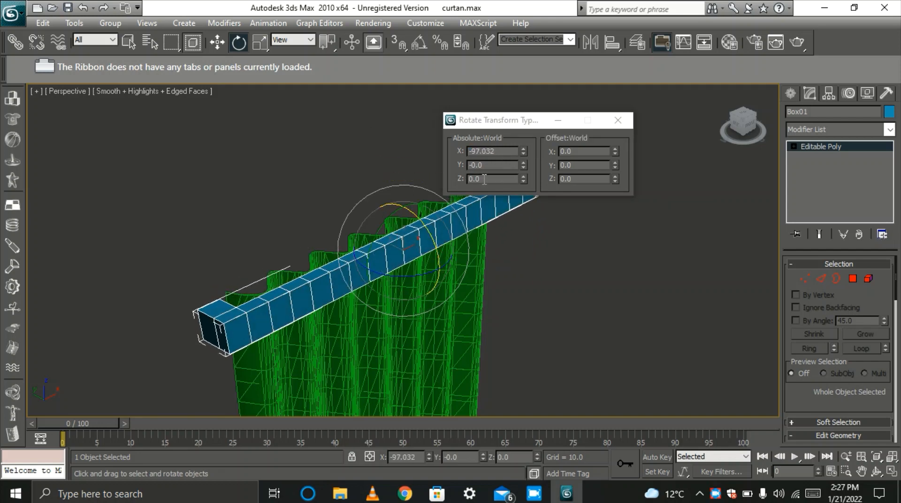
pyautogui.click(502, 151)
pyautogui.write('-90')
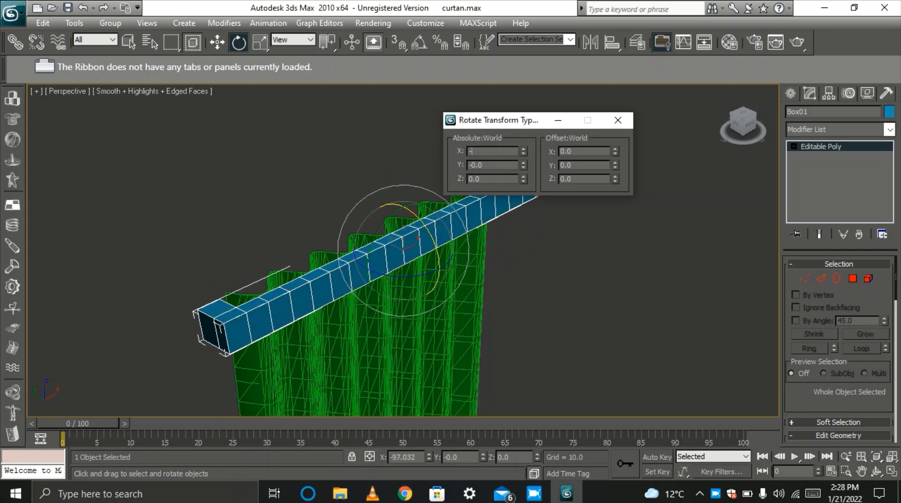
pyautogui.press('Tab')
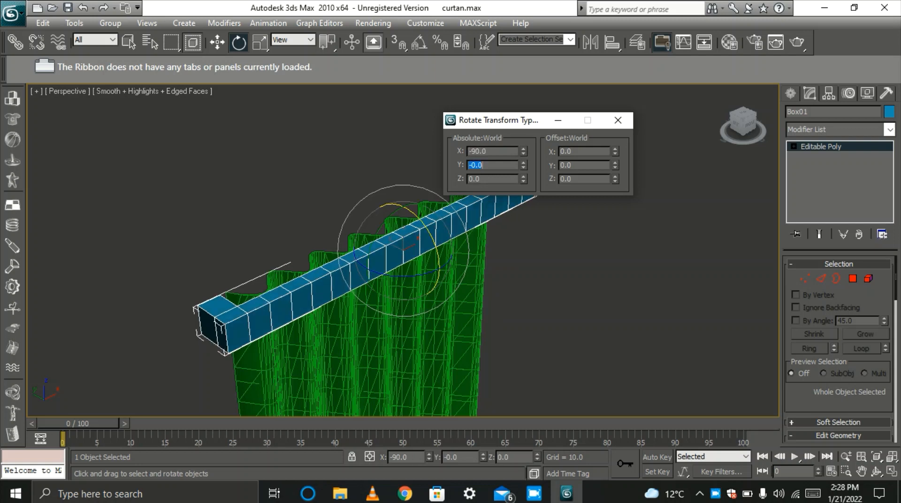
pyautogui.click(617, 120)
pyautogui.click(610, 235)
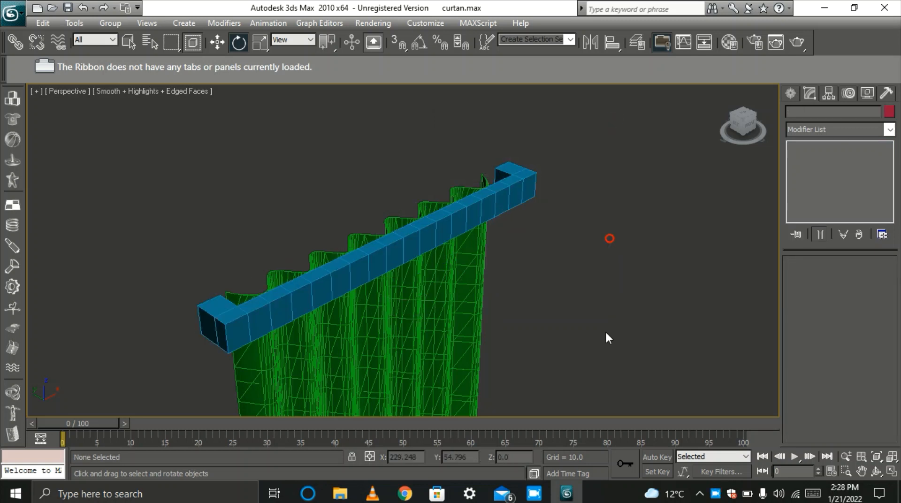
# In the Top view, move the pelmet about 4.9 along Y towards the curtain, and return to the home Perspective view.
pyautogui.press('t')
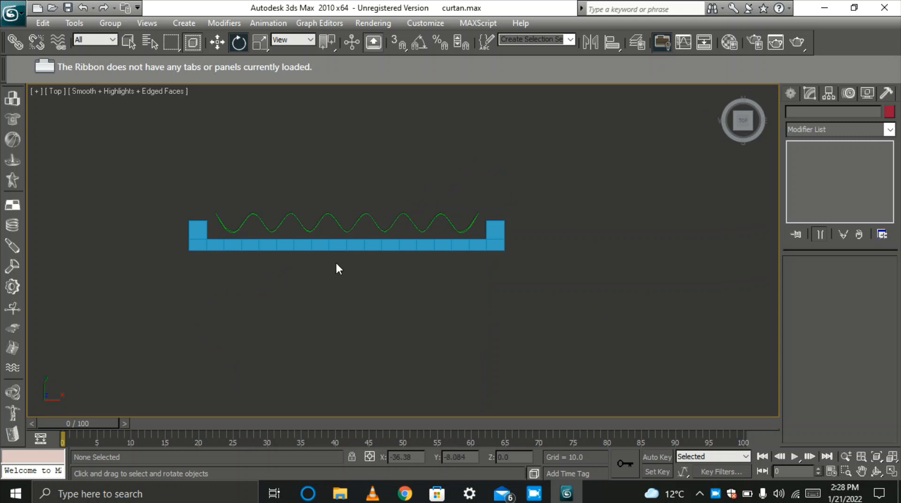
pyautogui.click(346, 244)
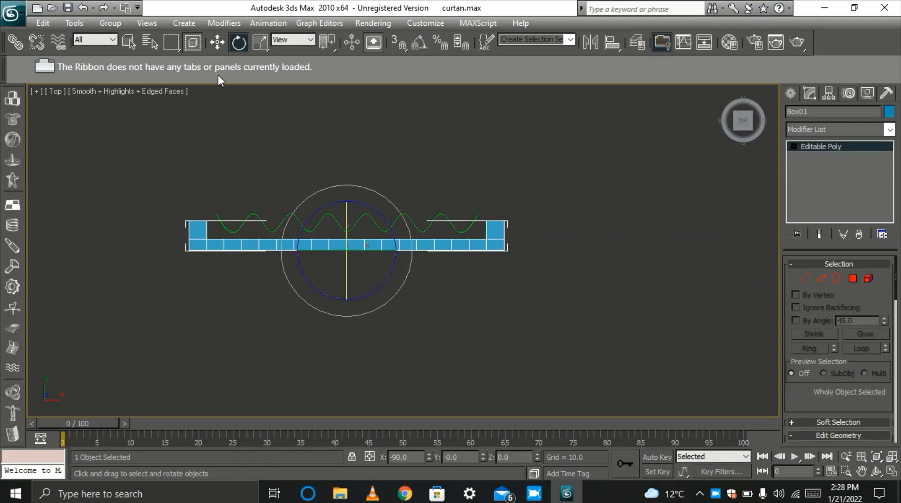
pyautogui.click(218, 42)
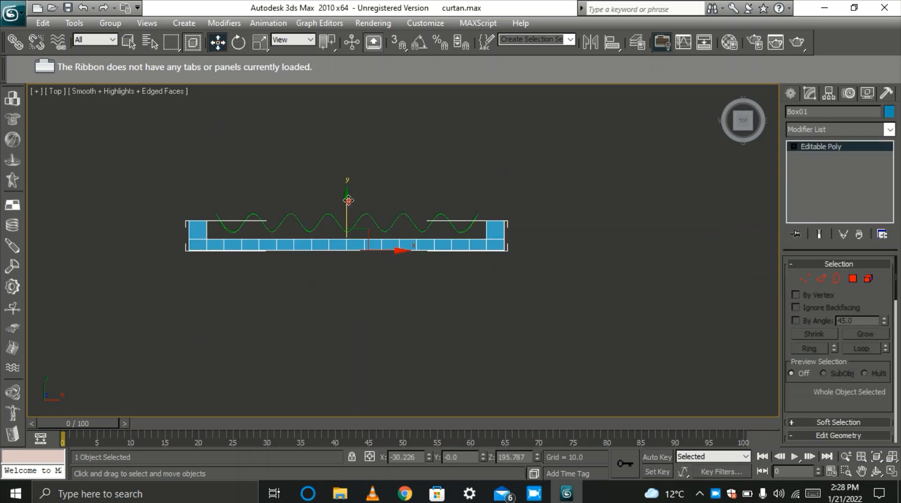
pyautogui.moveTo(349, 201); pyautogui.dragTo(348, 192)
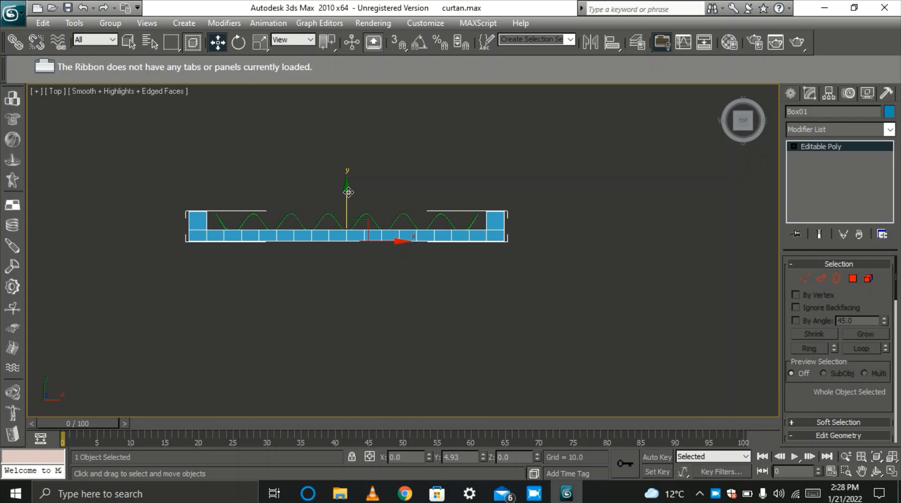
pyautogui.click(448, 268)
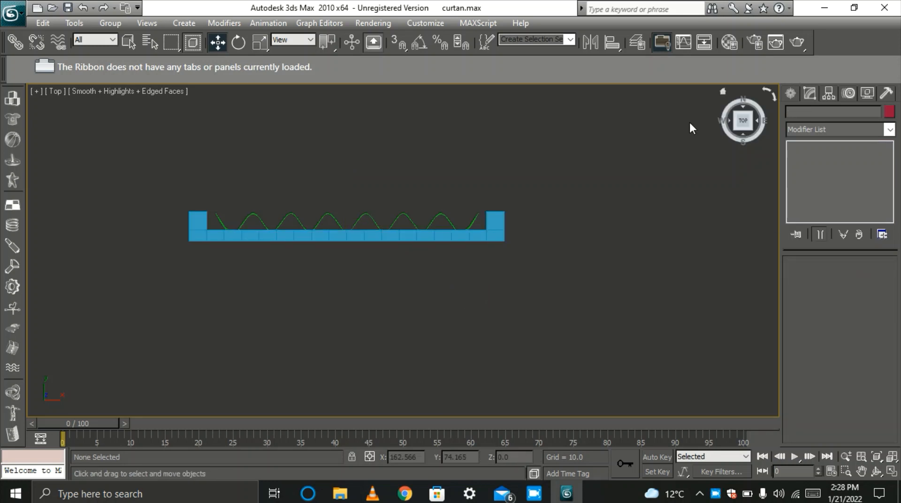
pyautogui.click(723, 91)
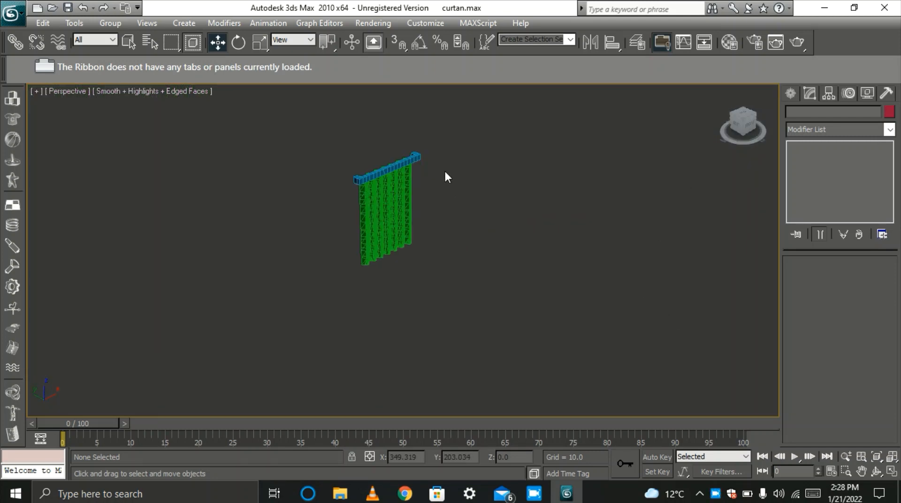
# Save a copy of the scene under the new file name curtan 1.
pyautogui.scroll(5, 444, 177)
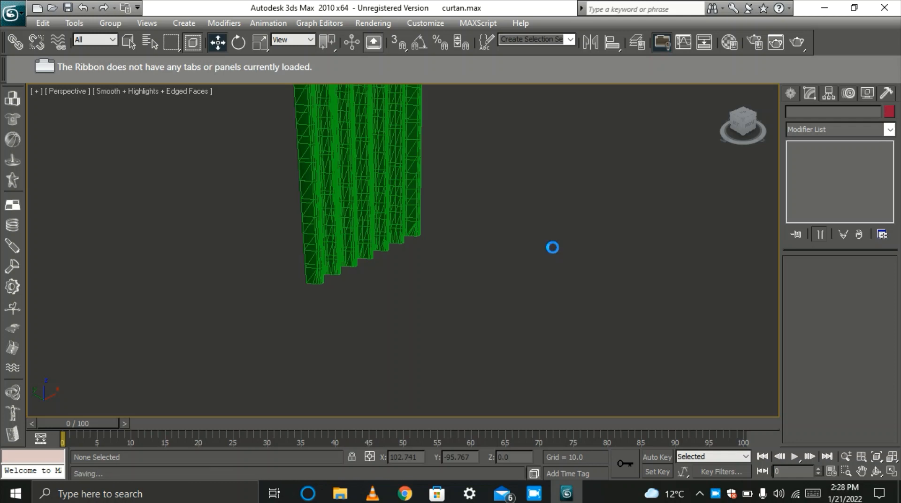
pyautogui.click(21, 13)
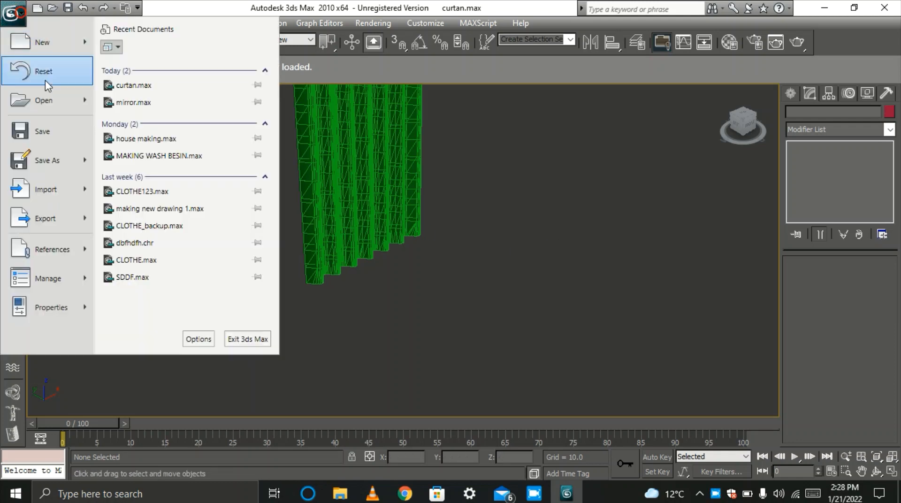
pyautogui.click(58, 155)
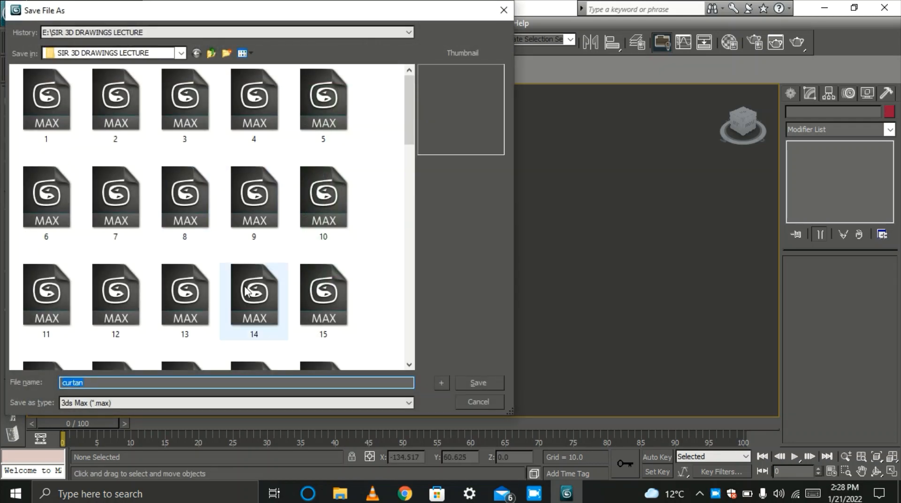
pyautogui.click(108, 384)
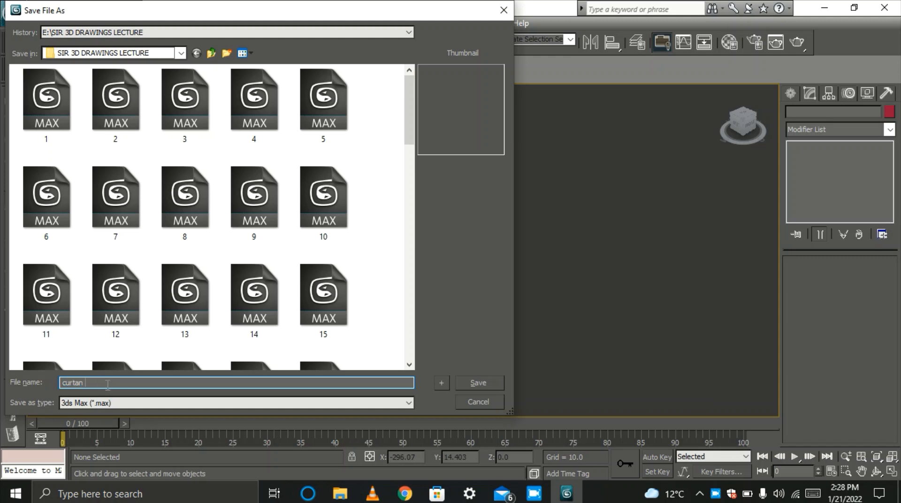
pyautogui.click(471, 384)
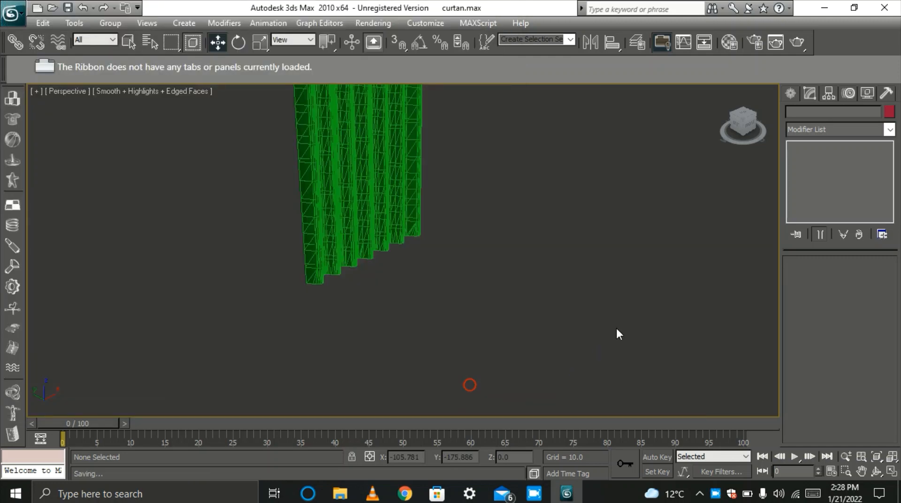
pyautogui.scroll(-5, 616, 334)
# Apply a reactor Cloth modifier to the curtain surface, keeping its default properties.
pyautogui.scroll(4, 334, 185)
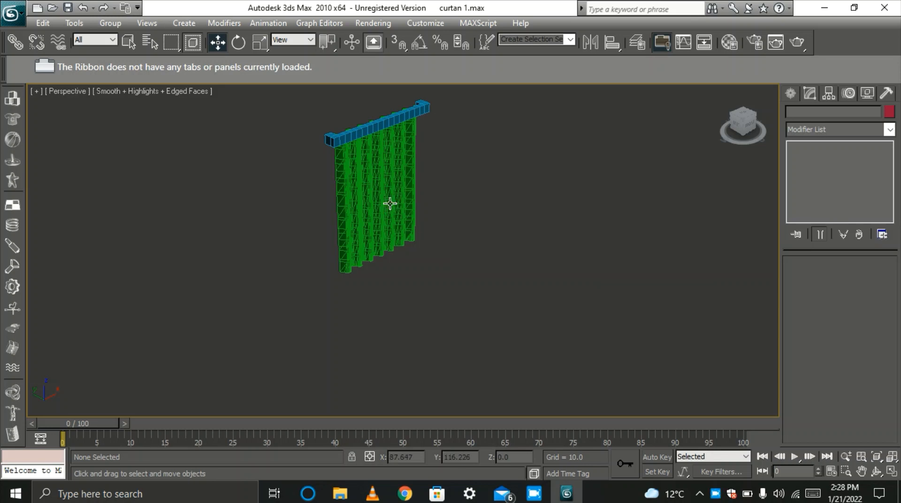
pyautogui.click(374, 207)
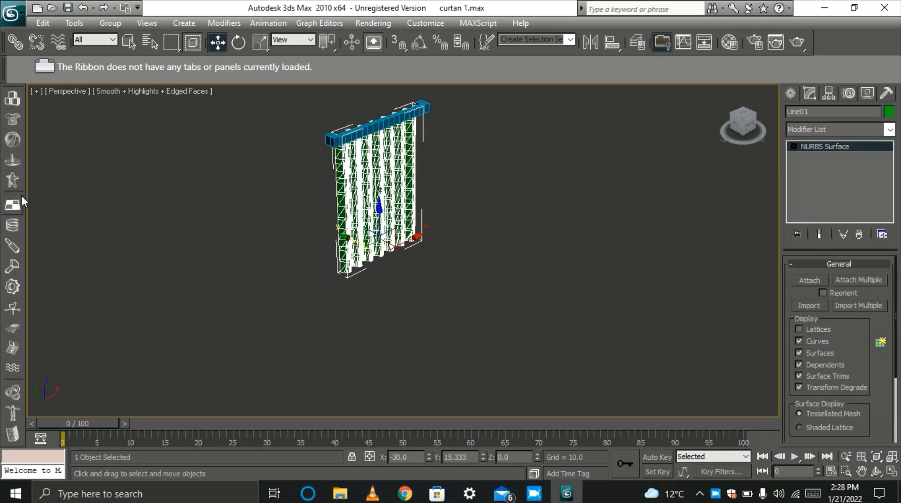
pyautogui.scroll(-5, 21, 194)
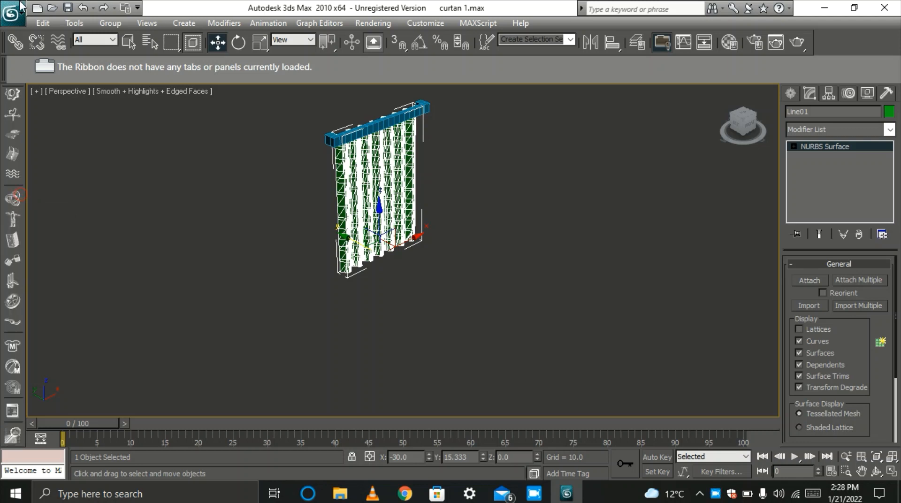
pyautogui.click(17, 346)
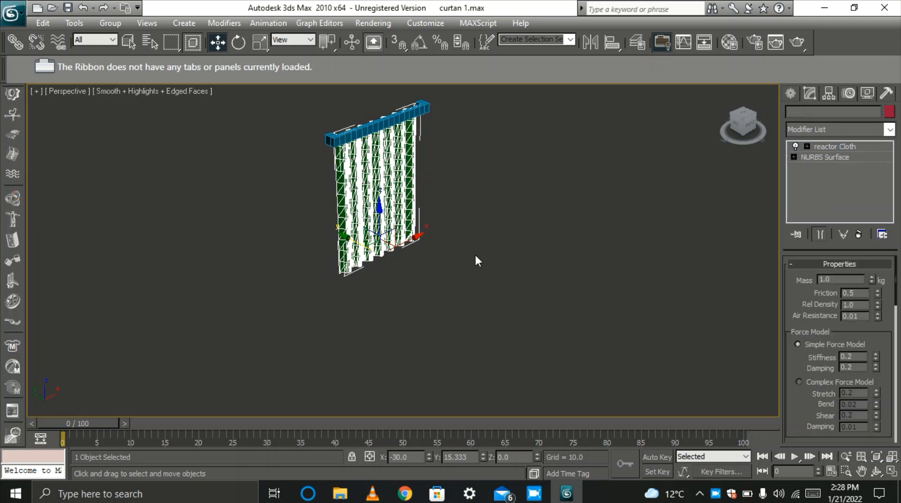
# Create a reactor Rigid Body Collection containing the pelmet and move its helper along X to about 475, clear of the model.
pyautogui.click(426, 109)
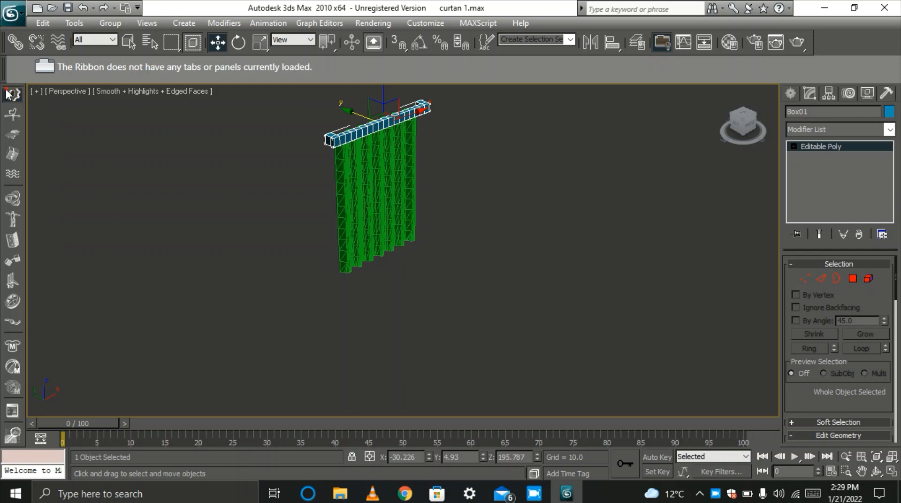
pyautogui.scroll(5, 77, 296)
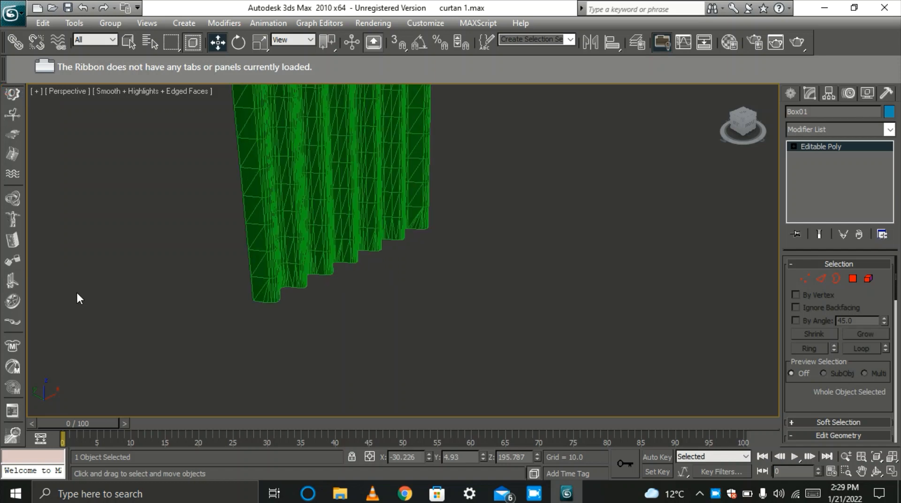
pyautogui.scroll(-6, 82, 296)
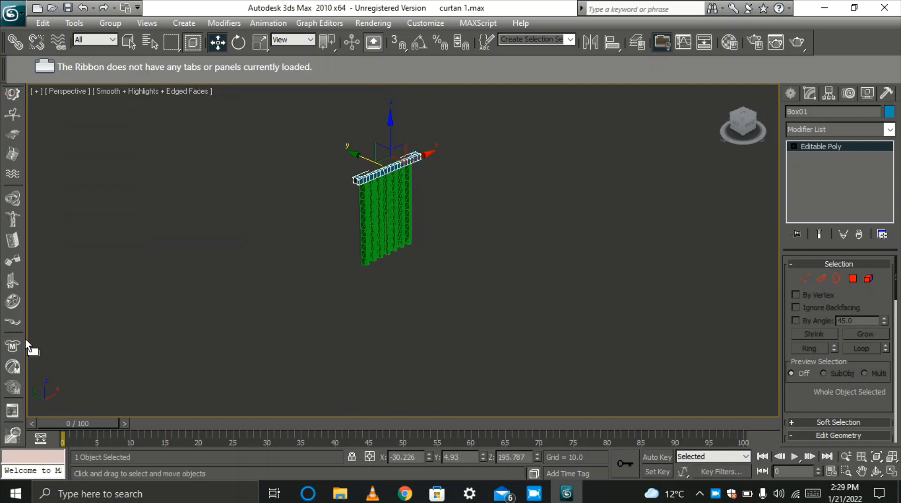
pyautogui.scroll(3, 21, 334)
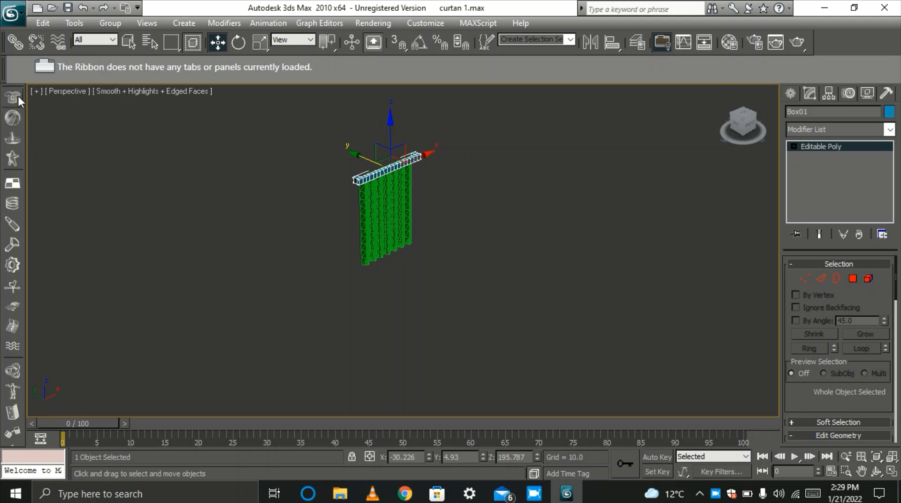
pyautogui.moveTo(23, 359); pyautogui.dragTo(22, 380)
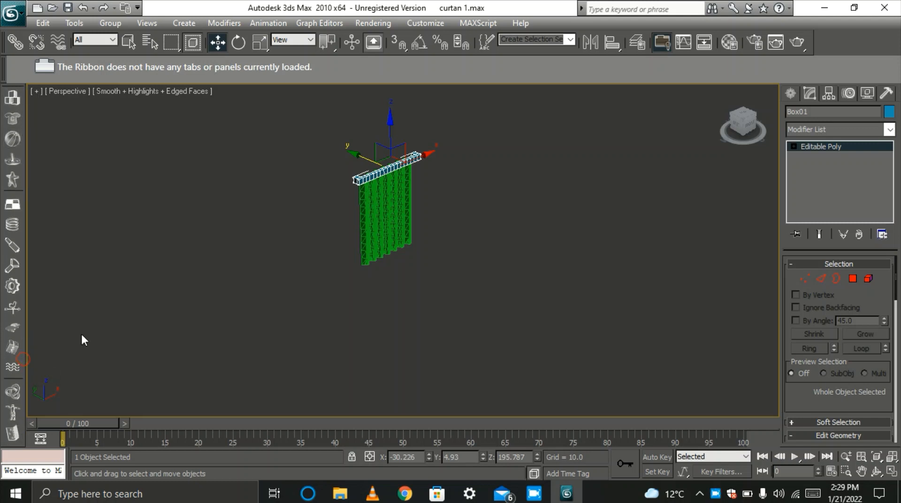
pyautogui.click(13, 97)
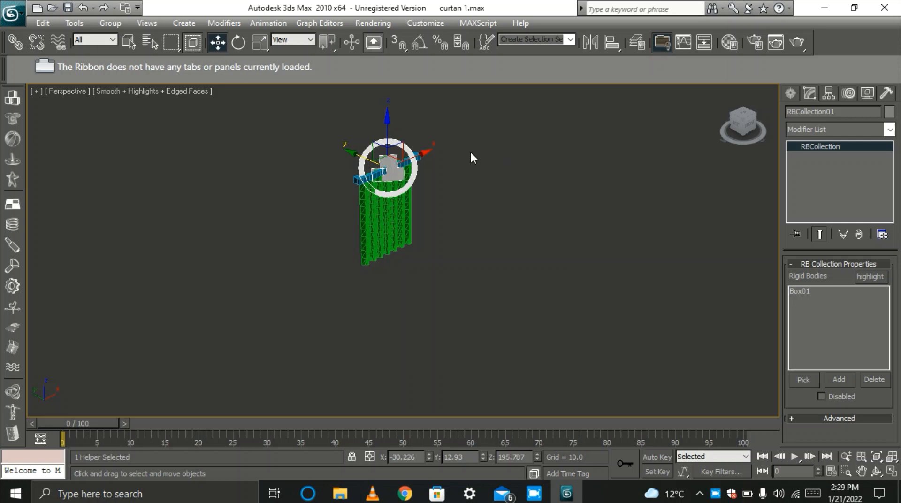
pyautogui.moveTo(427, 151); pyautogui.dragTo(579, 90)
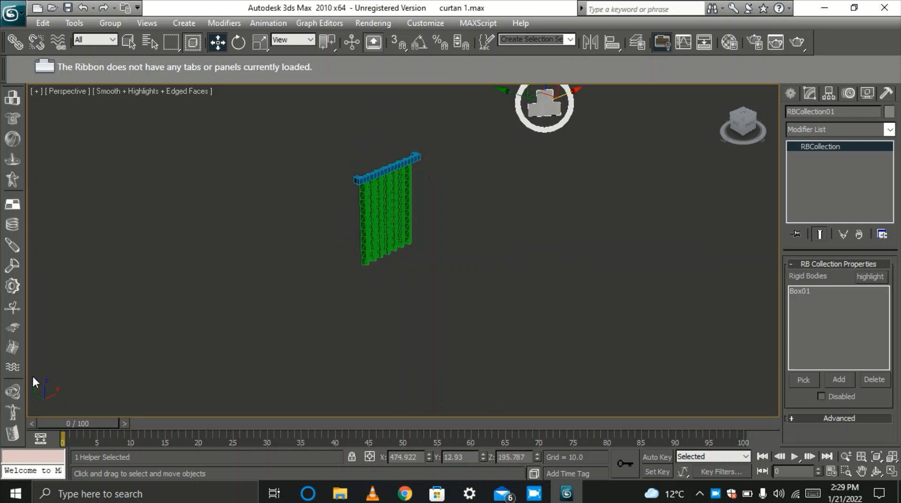
# Set the pelmet to Unyielding in its reactor rigid body properties.
pyautogui.scroll(-5, 20, 379)
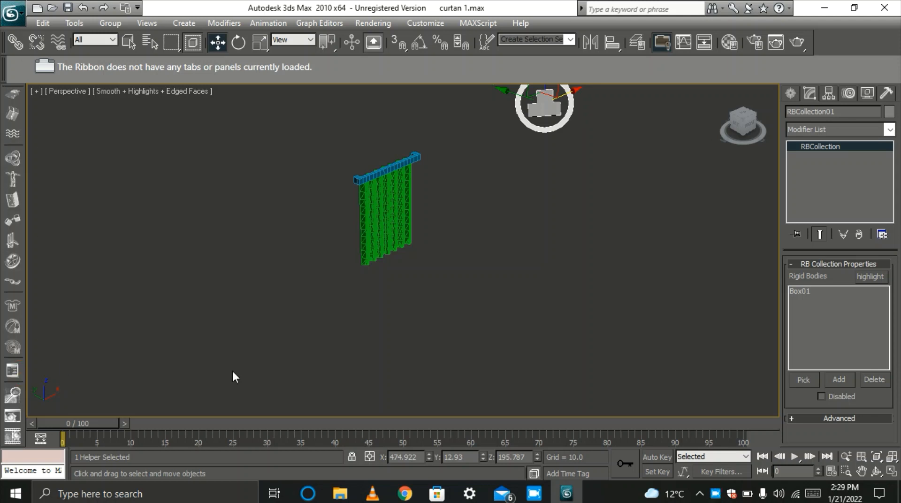
pyautogui.click(399, 236)
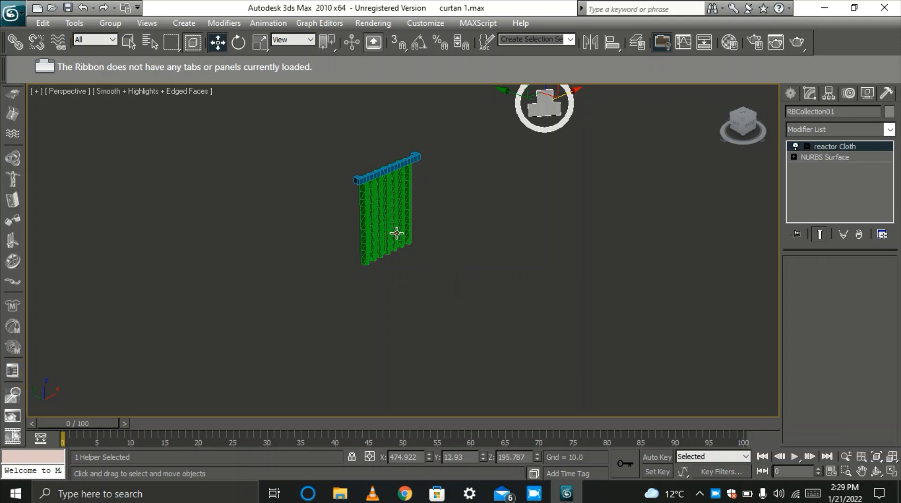
pyautogui.click(14, 372)
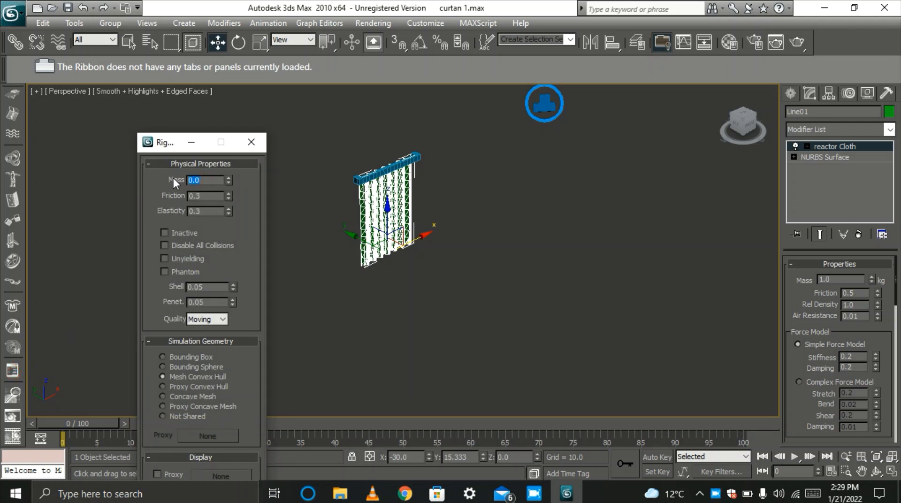
pyautogui.click(417, 157)
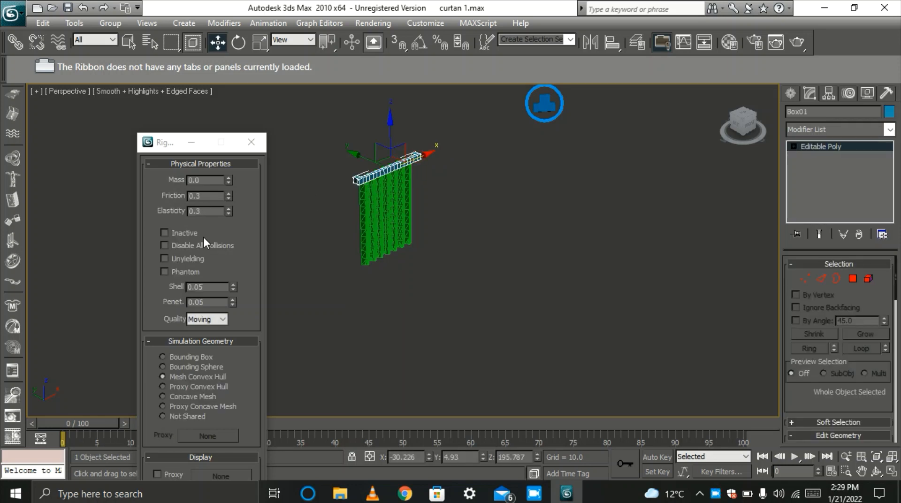
pyautogui.click(178, 258)
pyautogui.click(249, 142)
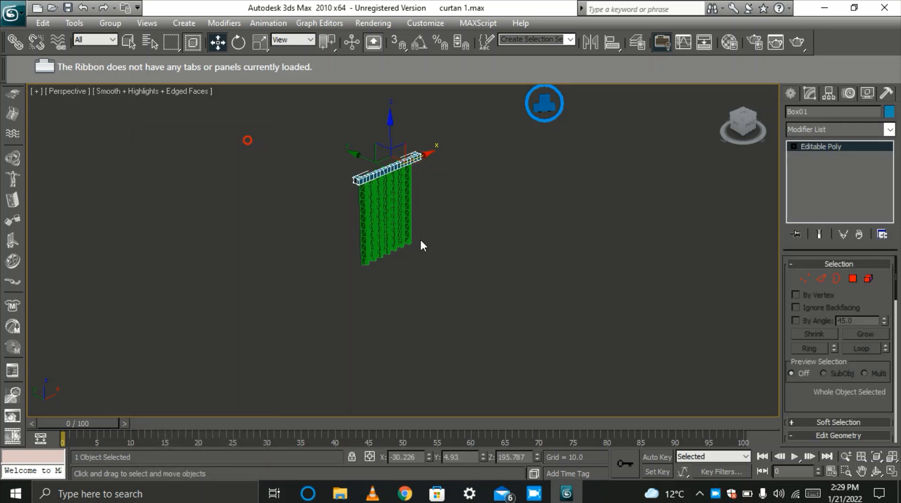
# Create a reactor Cloth Collection containing the curtain and move its helper along Y to about -516, clear of the model.
pyautogui.click(426, 253)
pyautogui.click(392, 230)
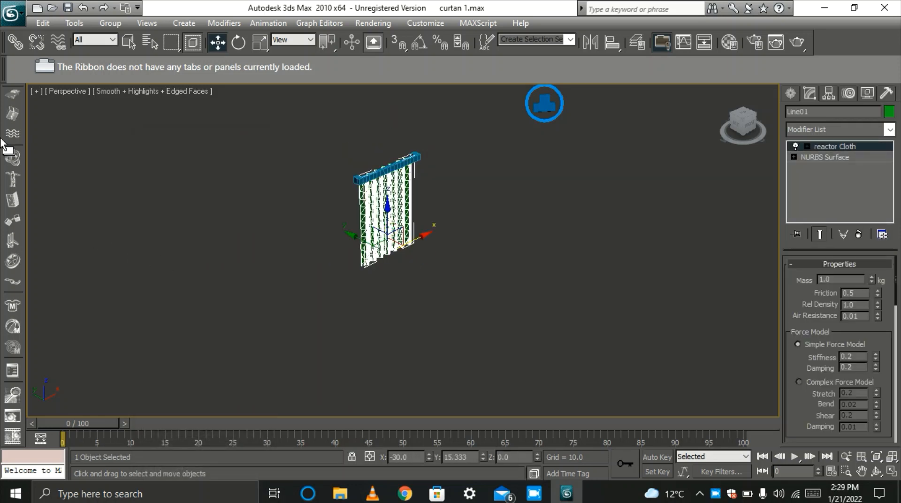
pyautogui.moveTo(19, 143); pyautogui.dragTo(22, 361)
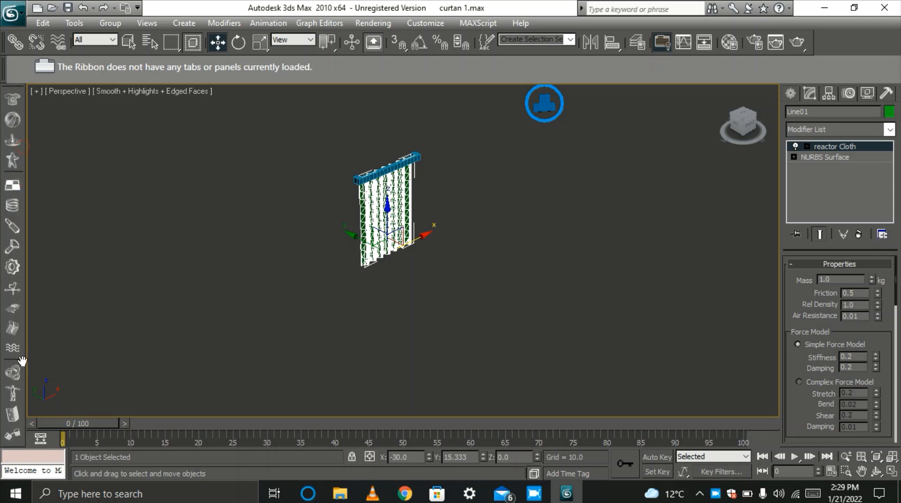
pyautogui.click(13, 100)
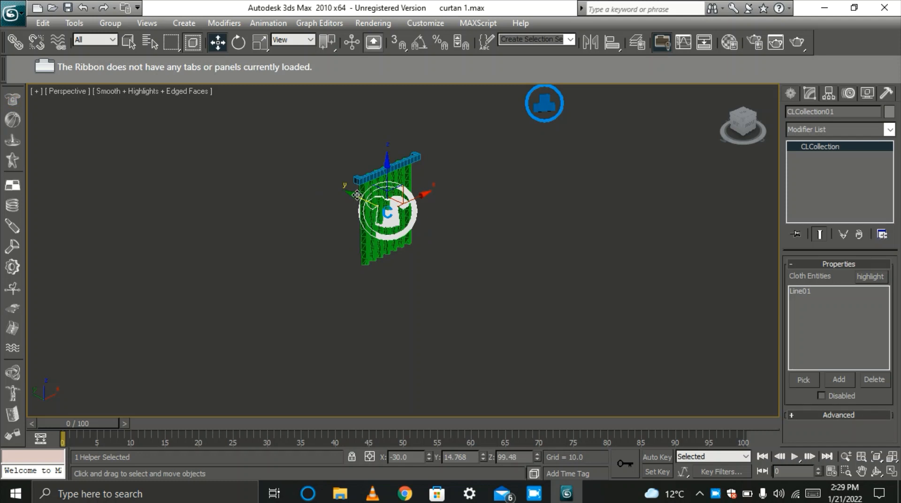
pyautogui.moveTo(357, 194); pyautogui.dragTo(467, 225)
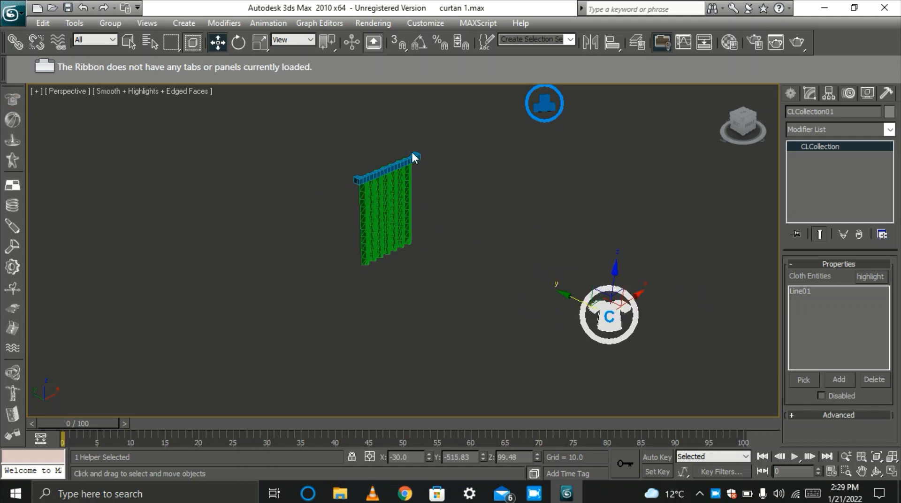
# Play the reactor real-time preview to check how the curtain behaves against the pelmet, and close the preview and its messages.
pyautogui.scroll(2, 406, 146)
pyautogui.scroll(-2, 422, 212)
pyautogui.scroll(2, 413, 150)
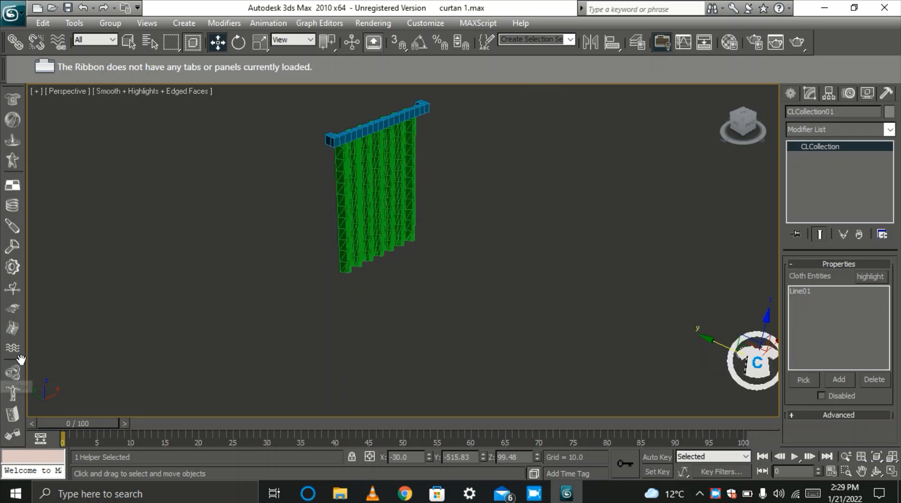
pyautogui.moveTo(22, 361); pyautogui.dragTo(15, 78)
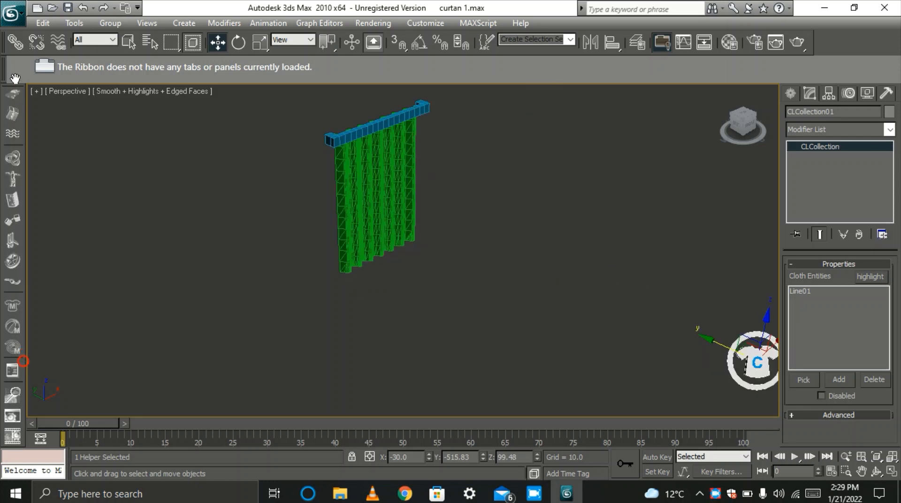
pyautogui.click(20, 413)
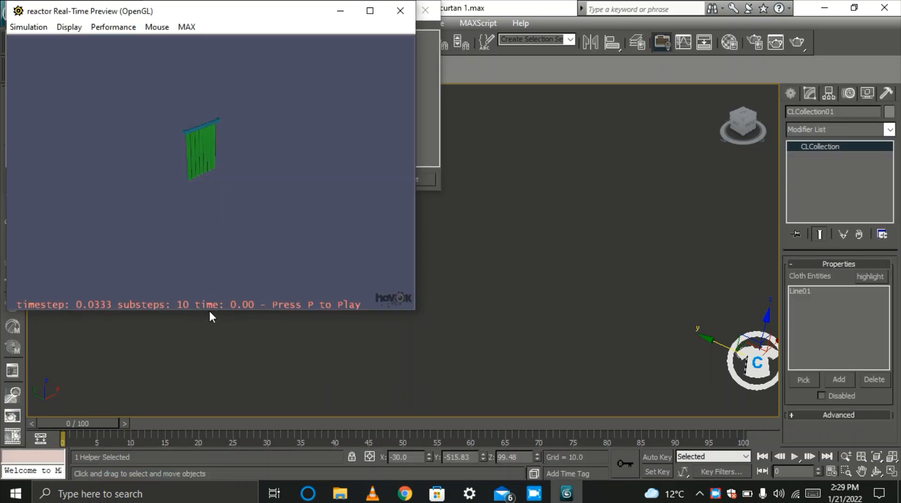
pyautogui.press('p')
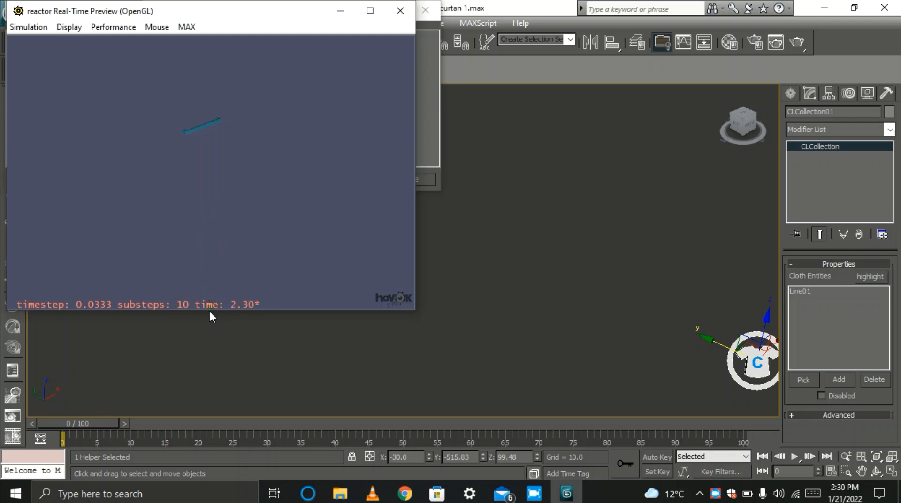
pyautogui.click(401, 10)
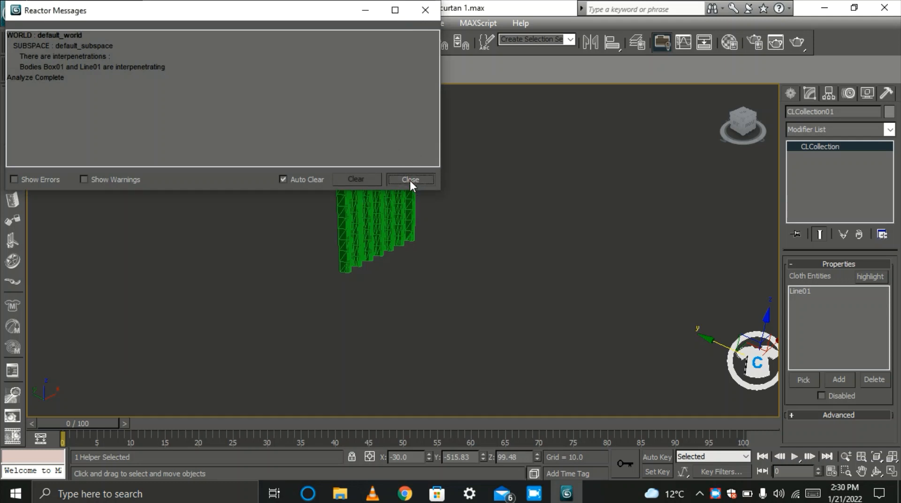
pyautogui.click(410, 179)
# In a wireframe front view, fix the curtain's top row of vertices with the reactor Cloth modifier's Fix Vertices constraint.
pyautogui.click(481, 243)
pyautogui.scroll(4, 395, 110)
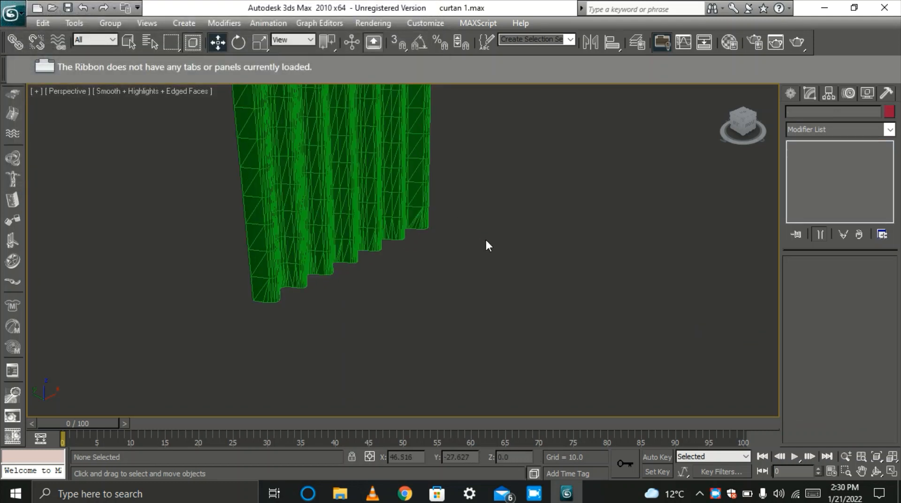
pyautogui.press('f')
pyautogui.scroll(-3, 516, 314)
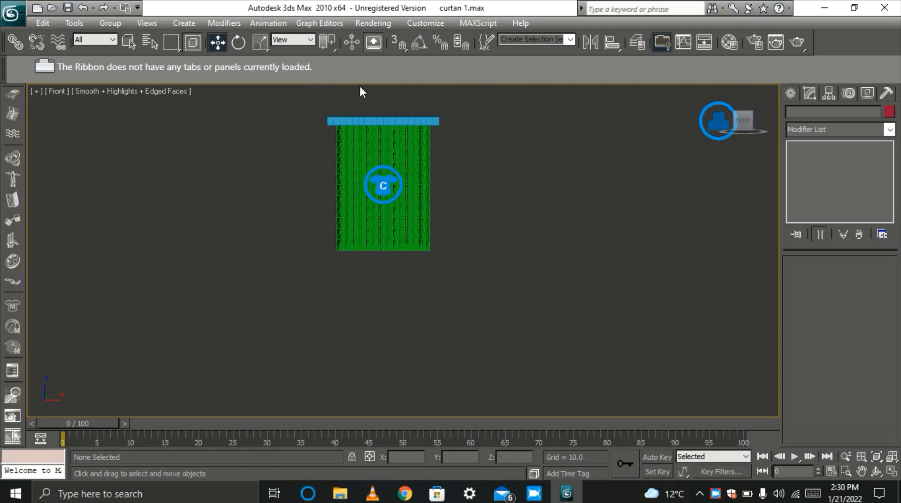
pyautogui.scroll(3, 362, 90)
pyautogui.scroll(-3, 493, 338)
pyautogui.click(439, 241)
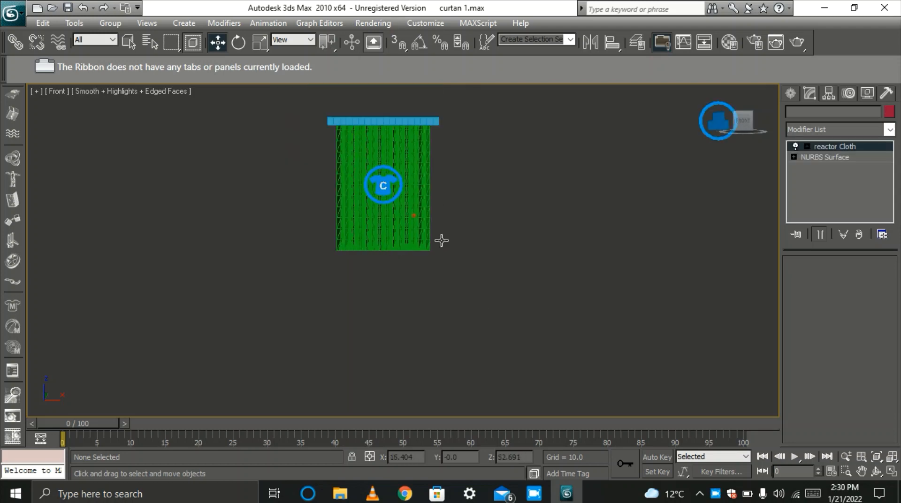
pyautogui.press('z')
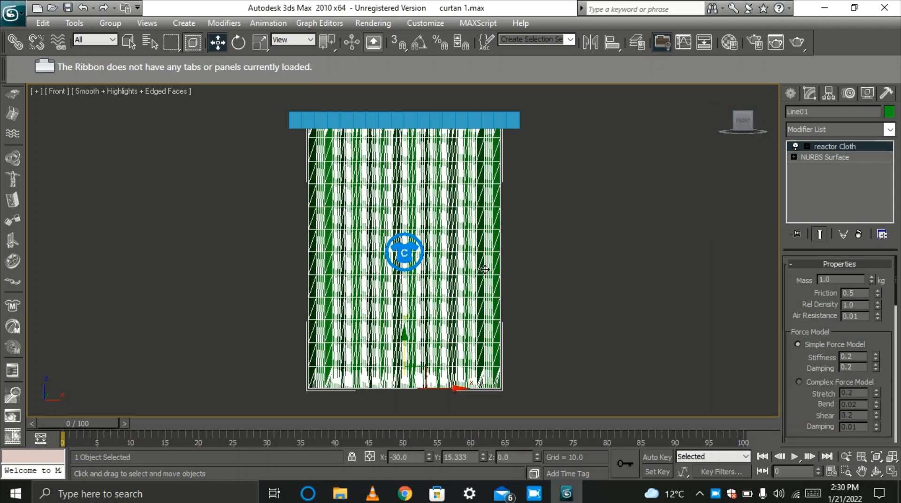
pyautogui.press('F3')
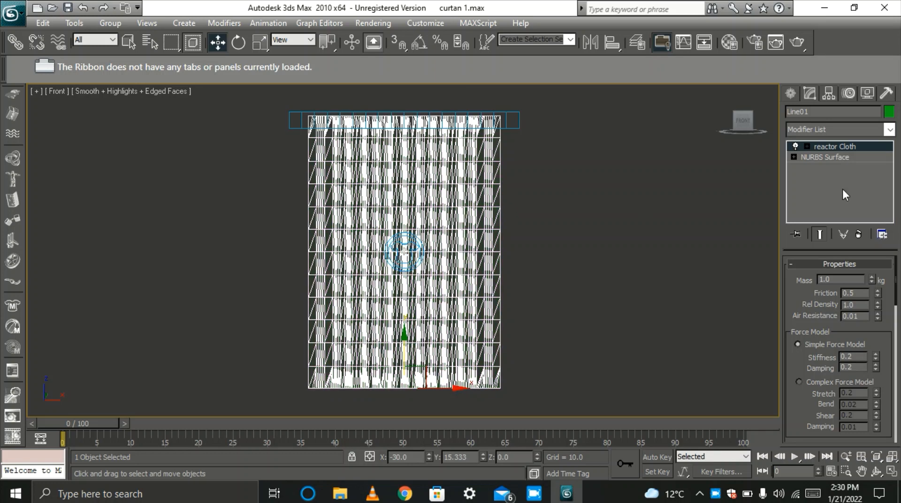
pyautogui.click(807, 145)
pyautogui.click(821, 157)
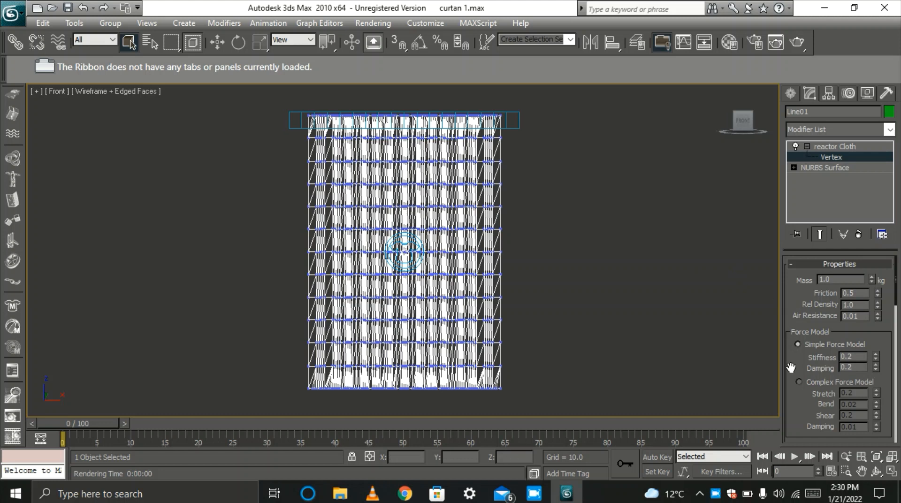
pyautogui.moveTo(791, 358); pyautogui.dragTo(792, 302)
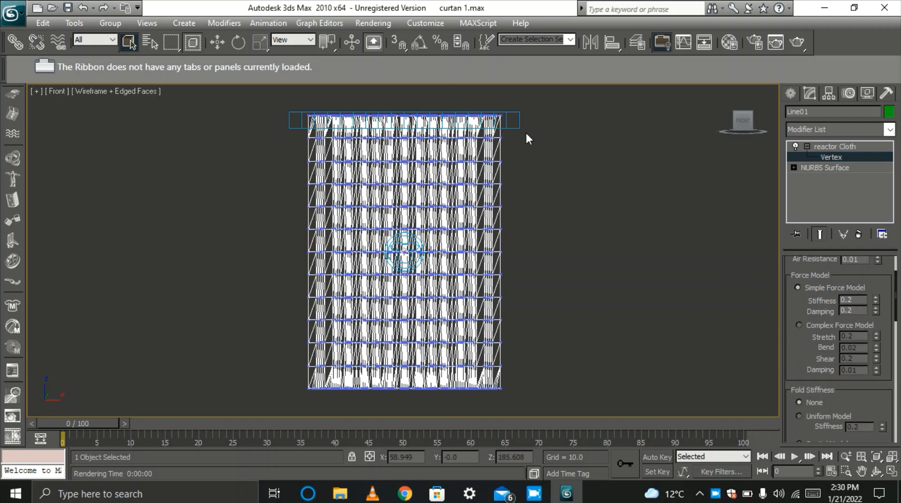
pyautogui.moveTo(526, 132); pyautogui.dragTo(237, 89)
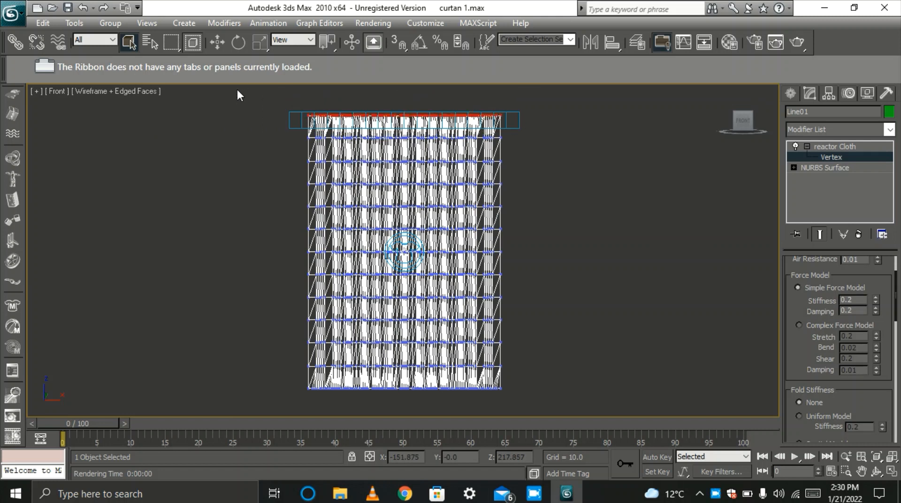
pyautogui.moveTo(801, 370); pyautogui.dragTo(804, 189)
pyautogui.scroll(-10, 800, 373)
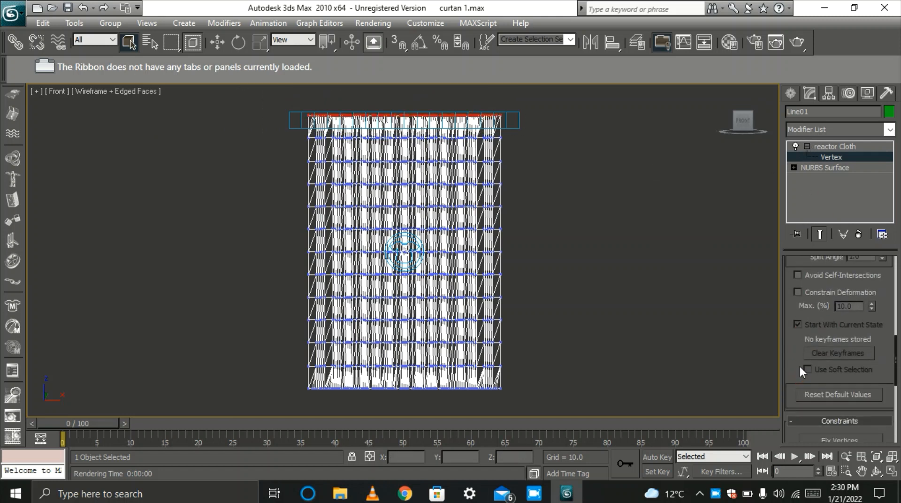
pyautogui.click(831, 291)
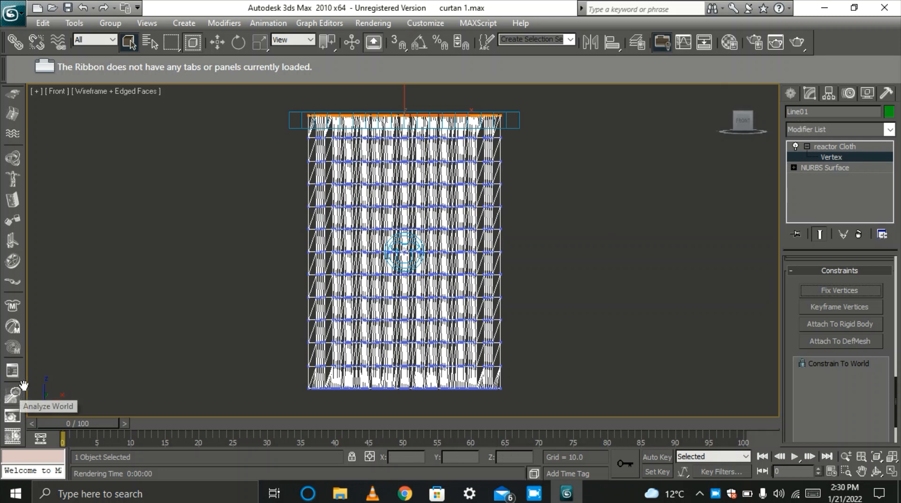
# Play the reactor real-time preview to check how the curtain hangs from its fixed top vertices, and close the preview and its messages.
pyautogui.click(19, 416)
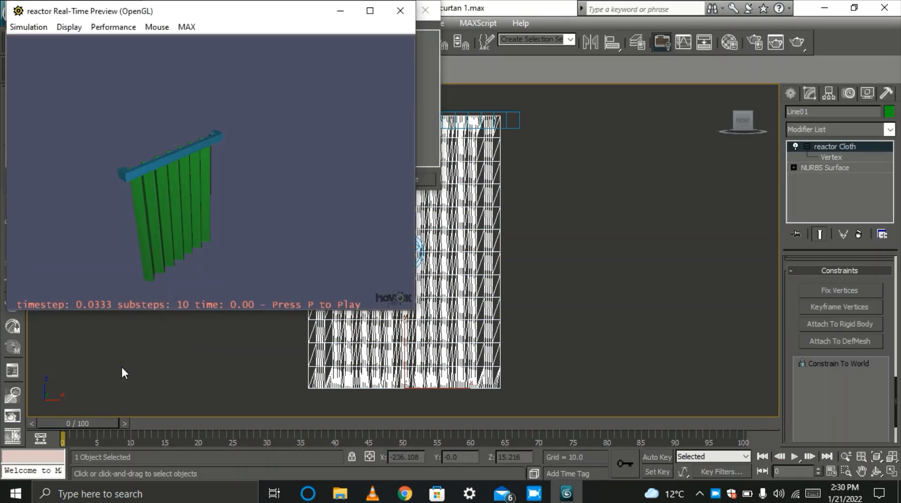
pyautogui.press('p')
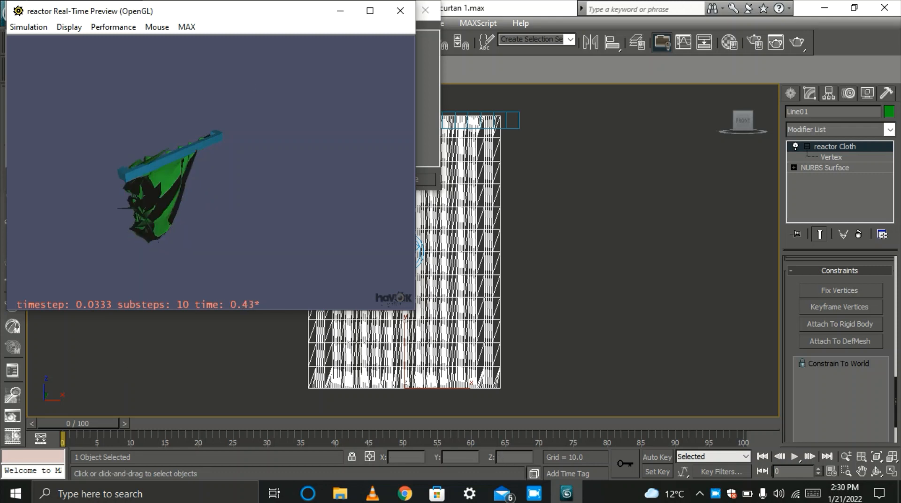
pyautogui.click(401, 11)
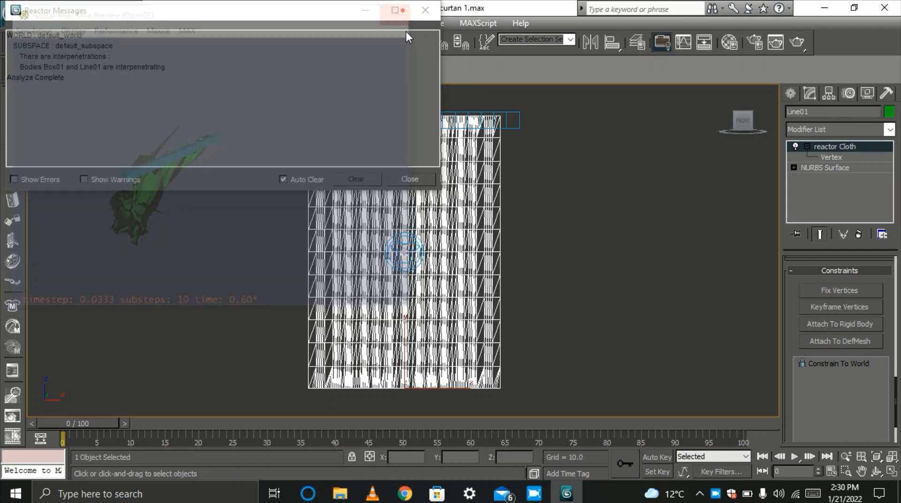
pyautogui.click(409, 179)
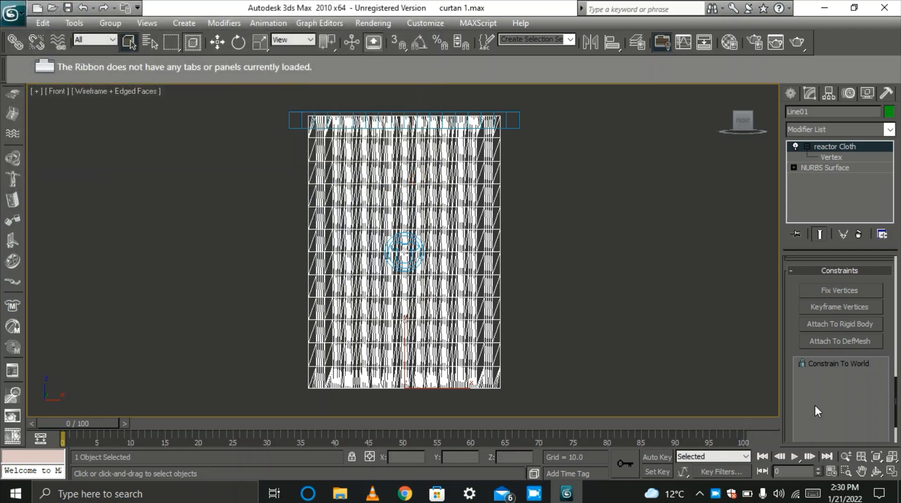
# Show the model shaded in an angled orthographic view and create the reactor animation of the cloth simulation, accepting that it cannot be undone.
pyautogui.click(877, 474)
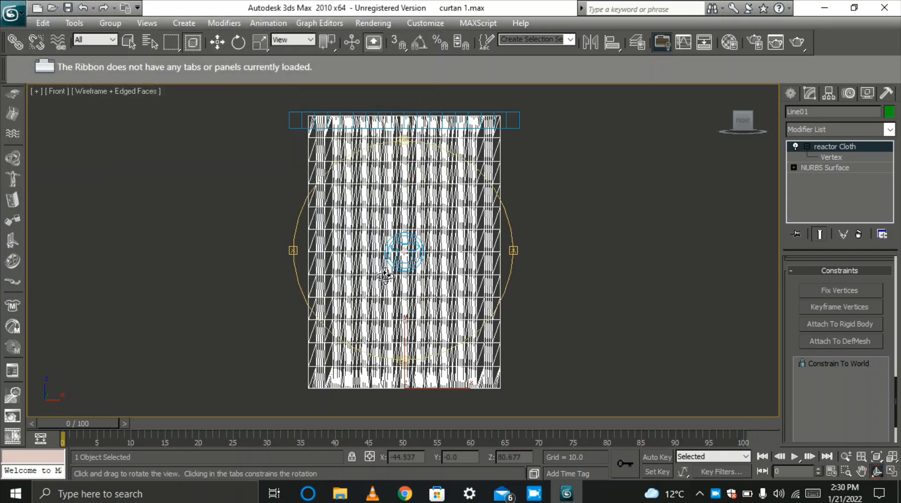
pyautogui.moveTo(404, 287); pyautogui.dragTo(462, 331)
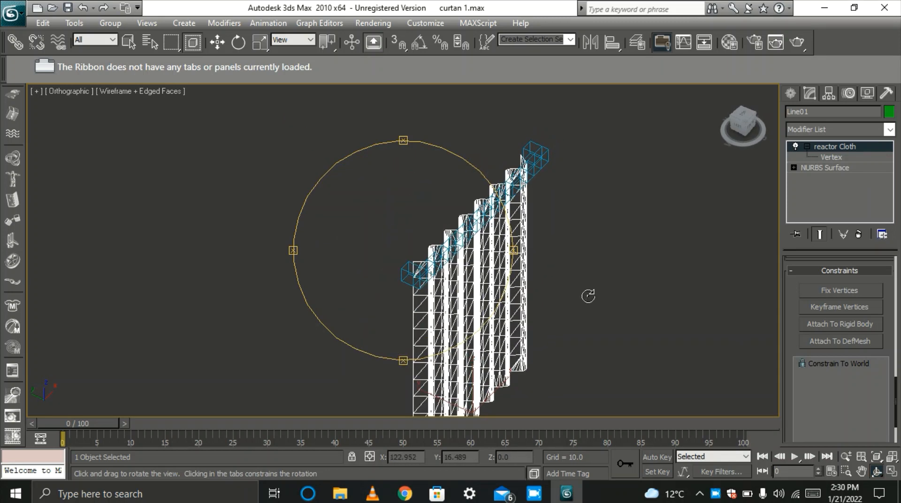
pyautogui.moveTo(587, 296); pyautogui.dragTo(581, 322)
pyautogui.rightClick(595, 301)
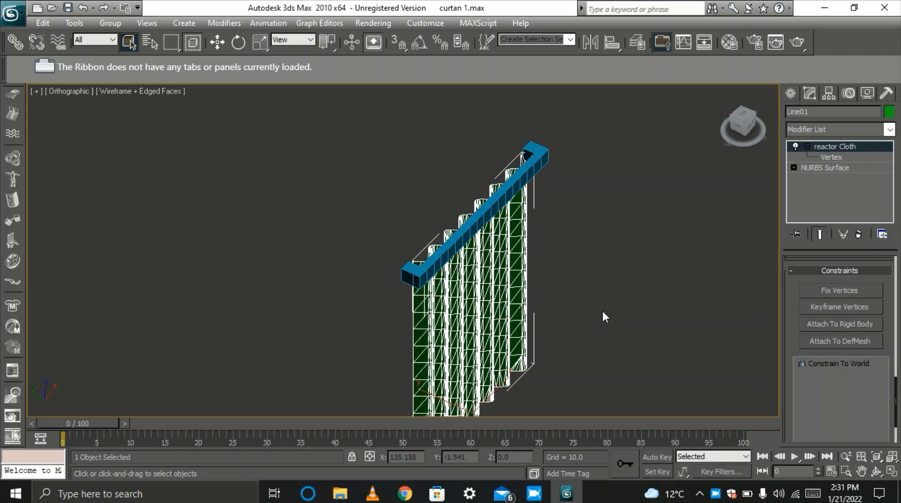
pyautogui.scroll(-6, 601, 307)
pyautogui.press('F3')
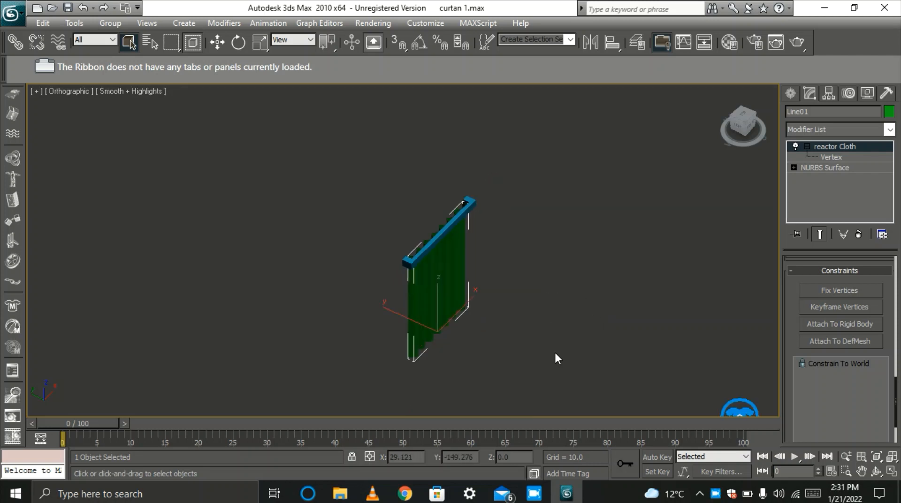
pyautogui.click(8, 437)
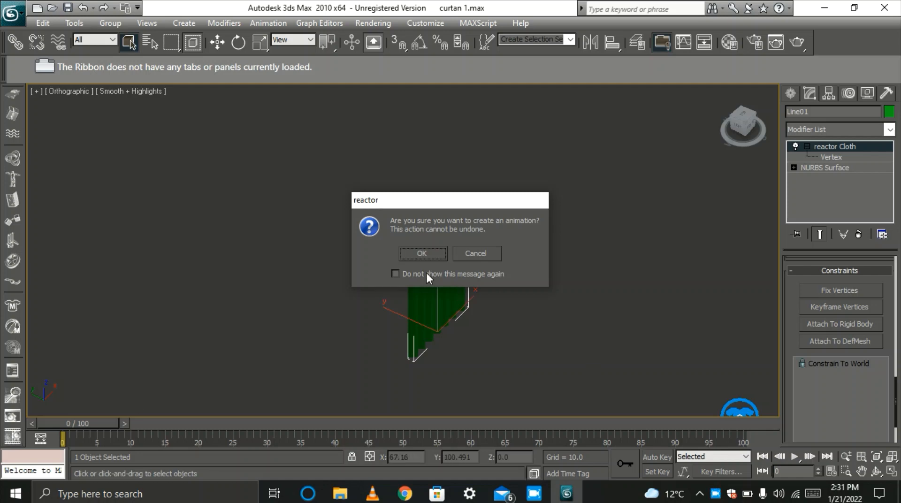
pyautogui.click(422, 254)
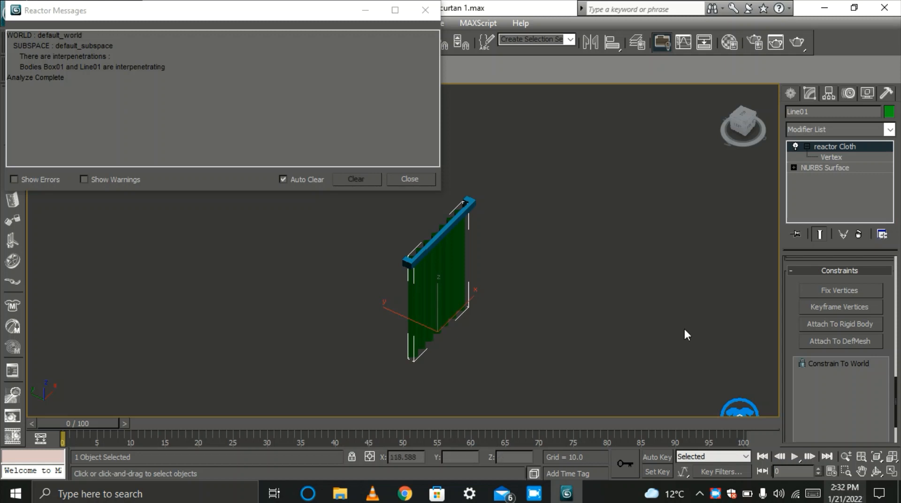
# Close the reactor analysis report, preview the curtain's cloth animation in the perspective view, and return to frame 0.
pyautogui.click(405, 180)
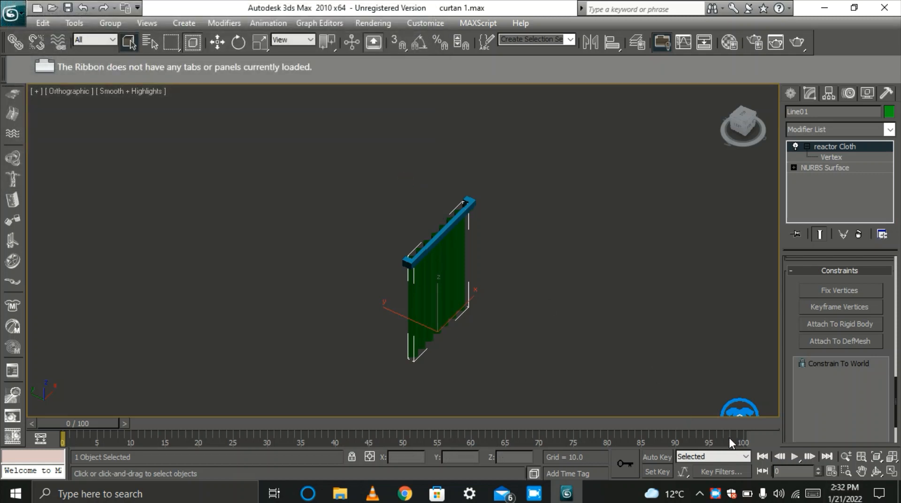
pyautogui.press('p')
pyautogui.click(793, 458)
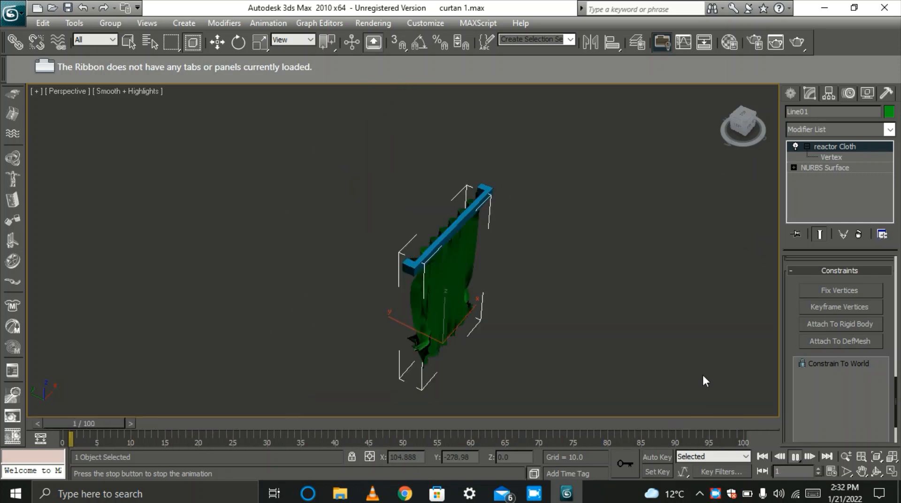
pyautogui.moveTo(299, 422); pyautogui.dragTo(84, 384)
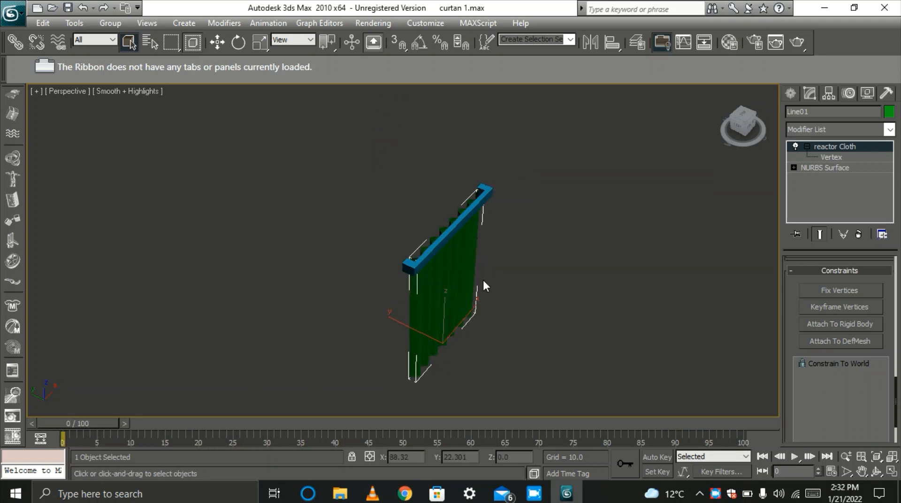
# Play the curtain's cloth animation in the front view and return to frame 0.
pyautogui.scroll(-5, 482, 278)
pyautogui.scroll(3, 472, 255)
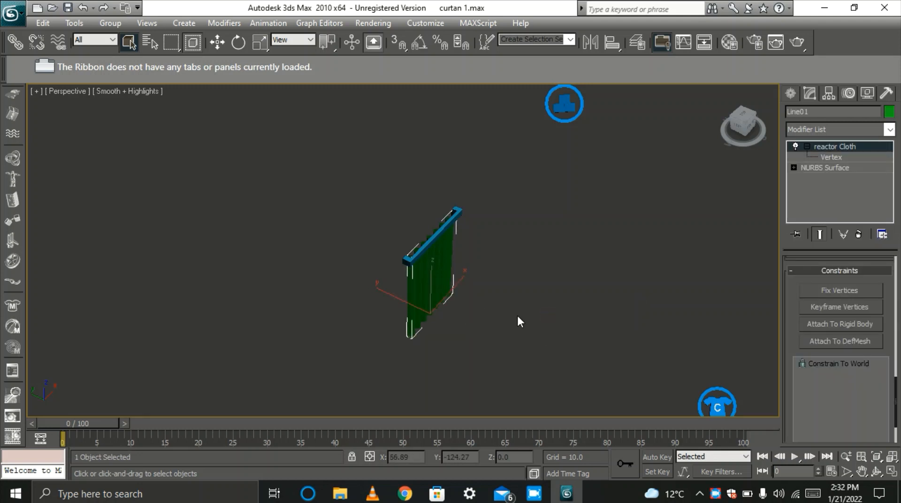
pyautogui.press('f')
pyautogui.scroll(-5, 524, 347)
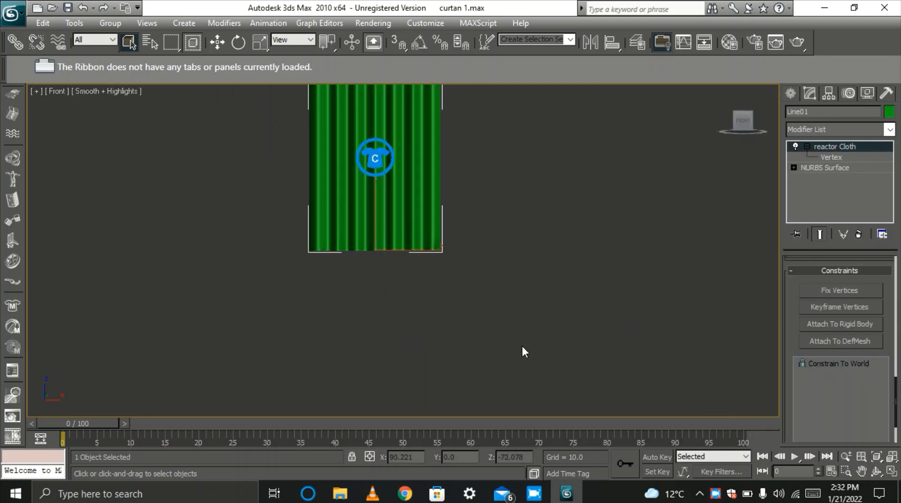
pyautogui.scroll(2, 393, 186)
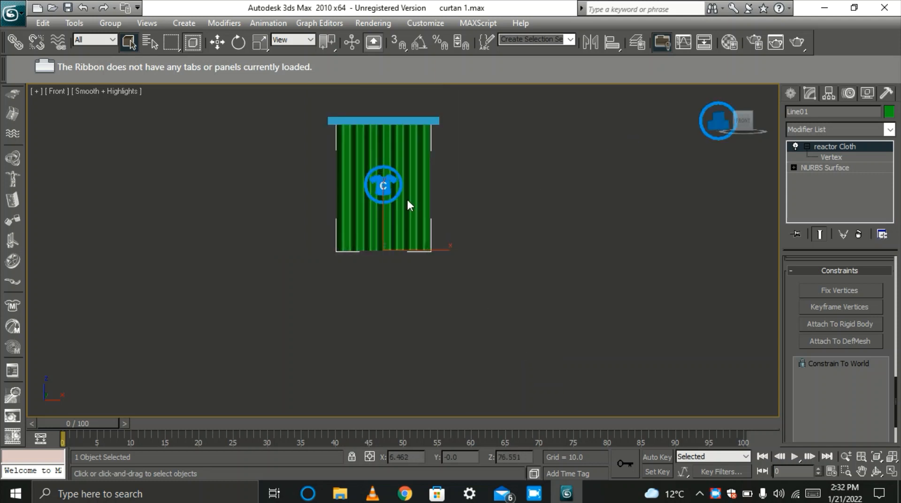
pyautogui.scroll(-1, 403, 193)
pyautogui.scroll(1, 391, 158)
pyautogui.scroll(6, 796, 295)
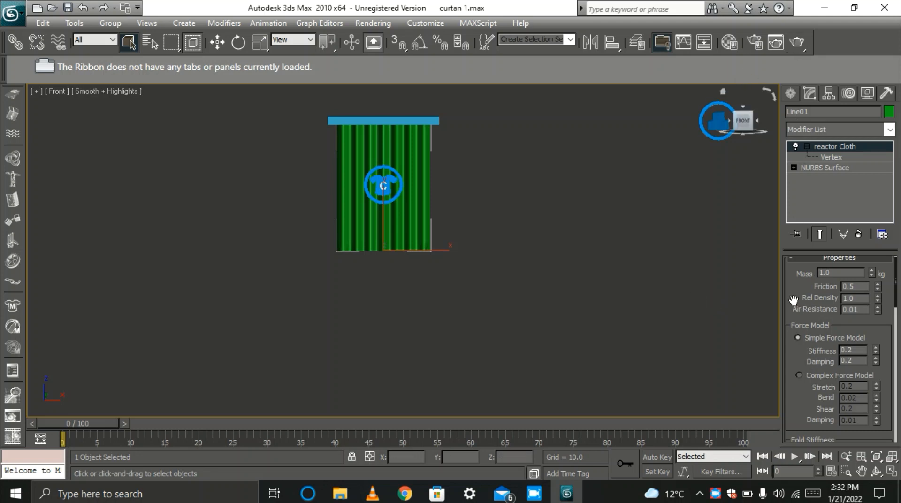
pyautogui.click(795, 458)
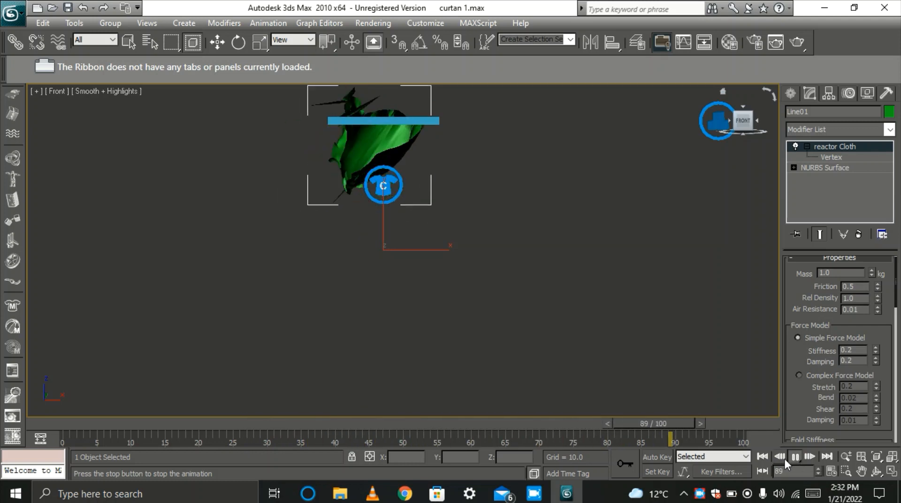
pyautogui.moveTo(364, 425); pyautogui.dragTo(83, 424)
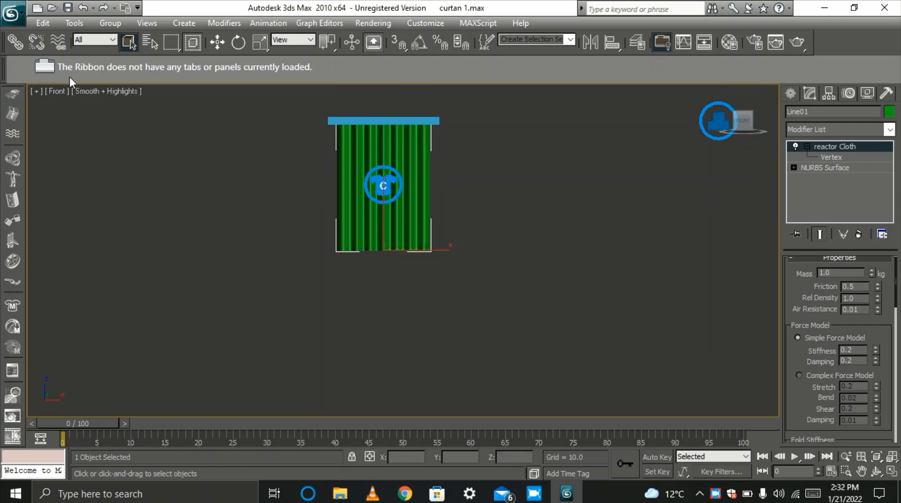
# Save the curtain scene, reset to a new empty scene, and maximize the perspective viewport.
pyautogui.click(68, 7)
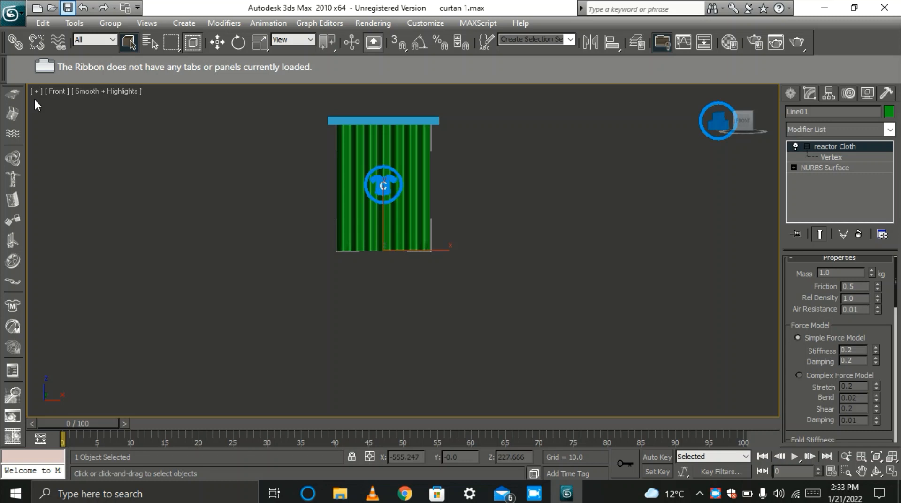
pyautogui.click(21, 16)
pyautogui.click(47, 75)
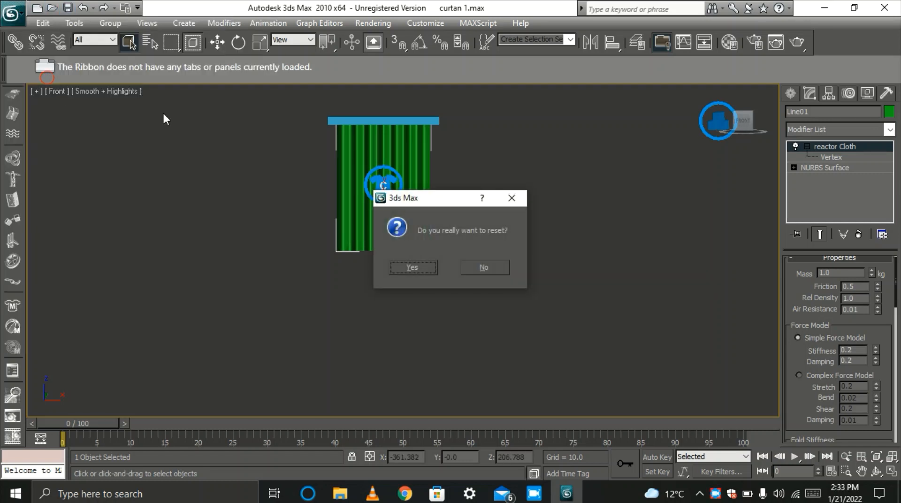
pyautogui.click(412, 268)
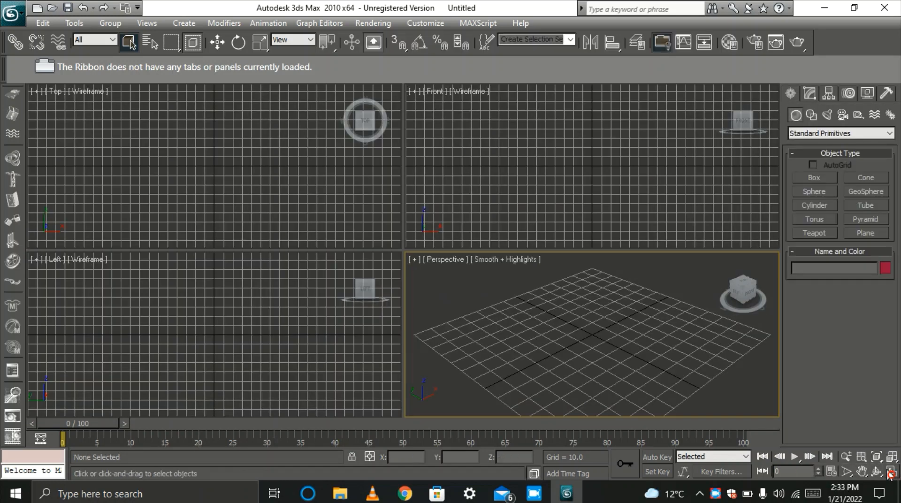
pyautogui.click(891, 473)
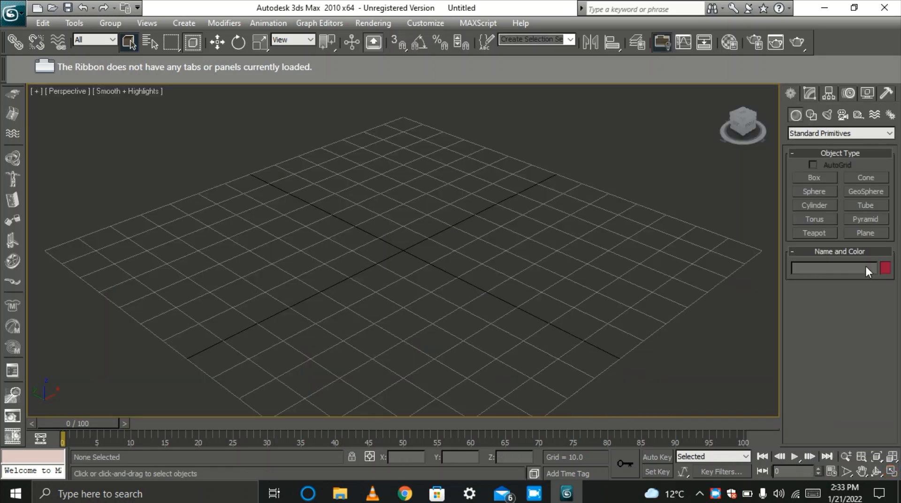
# Create a flat ChamferCyl extended primitive at the grid centre, about 69 in radius, 4.5 high, with a fillet of about 2.1.
pyautogui.click(889, 134)
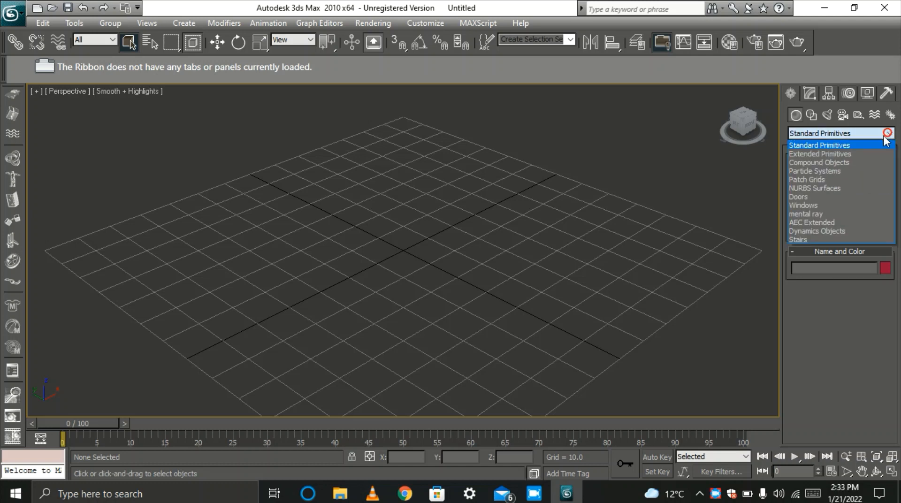
pyautogui.click(862, 157)
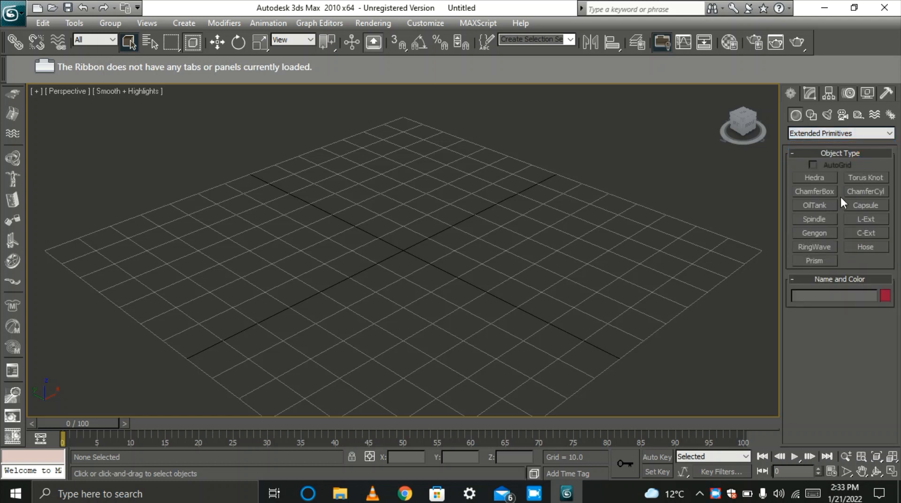
pyautogui.click(852, 191)
pyautogui.moveTo(399, 246); pyautogui.dragTo(553, 376)
pyautogui.click(551, 358)
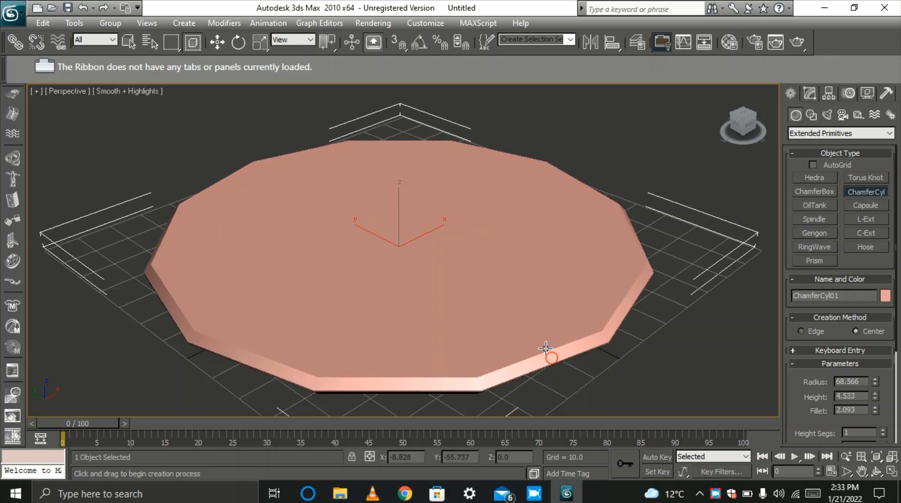
pyautogui.rightClick(545, 348)
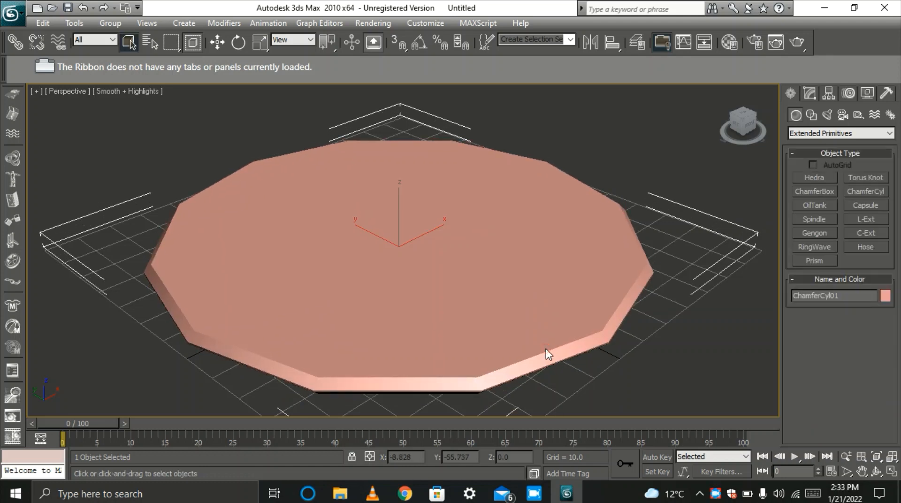
# Set the chamfer cylinder's radius to 100, height to 5 and fillet to 1.
pyautogui.click(810, 93)
pyautogui.doubleClick(859, 283)
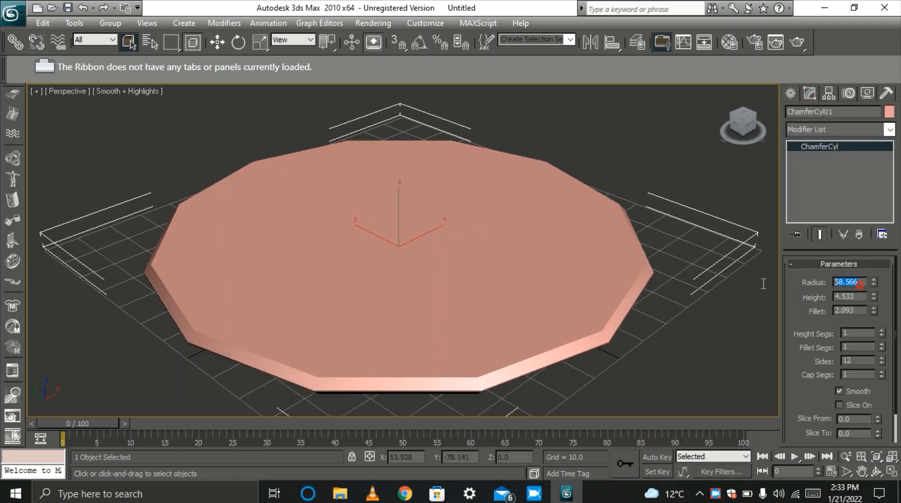
pyautogui.write('100')
pyautogui.doubleClick(856, 298)
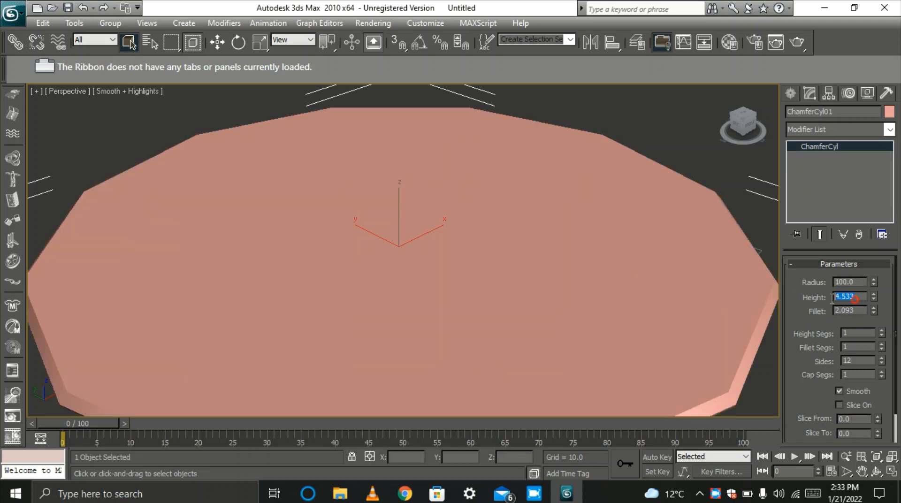
pyautogui.write('5')
pyautogui.press('Tab')
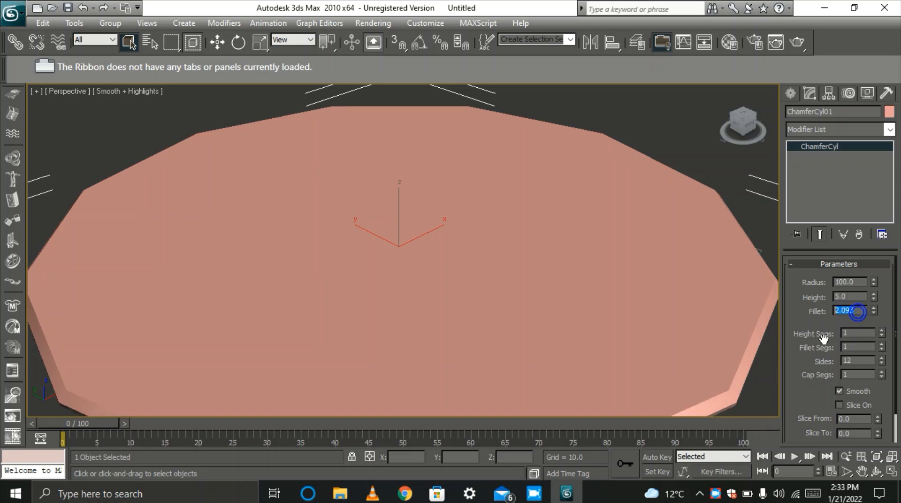
pyautogui.write('1')
pyautogui.press('Return')
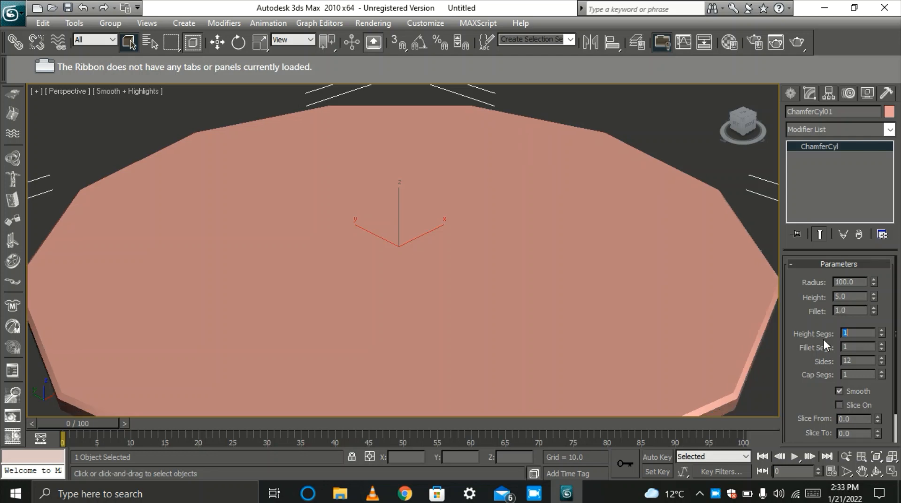
pyautogui.click(768, 368)
pyautogui.scroll(-5, 580, 270)
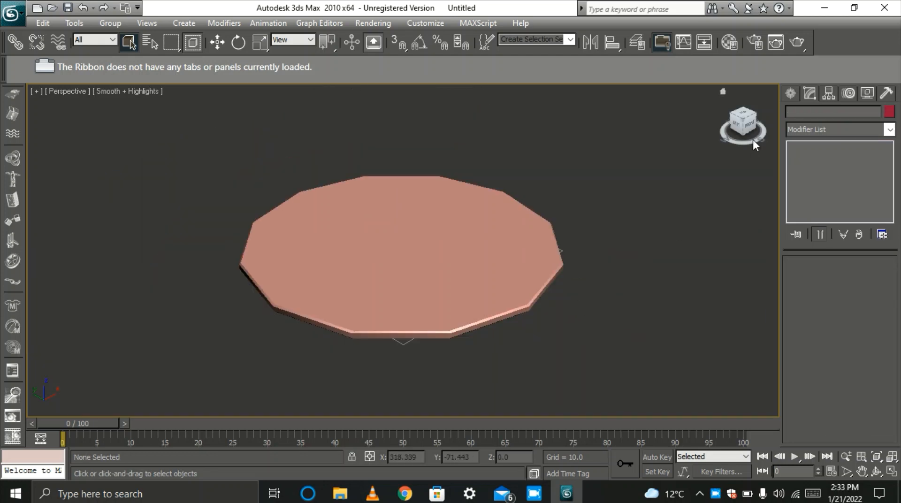
# Reduce the chamfer cylinder's number of sides step by step to 3.
pyautogui.click(533, 227)
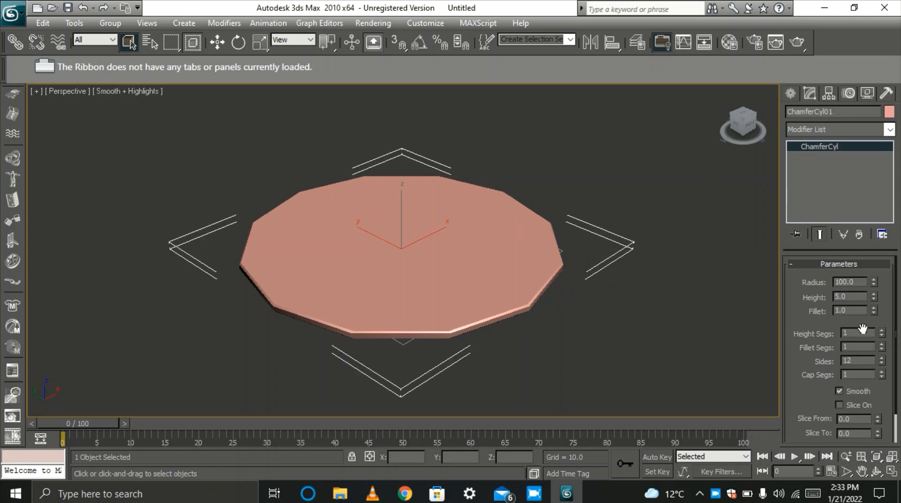
pyautogui.click(881, 364)
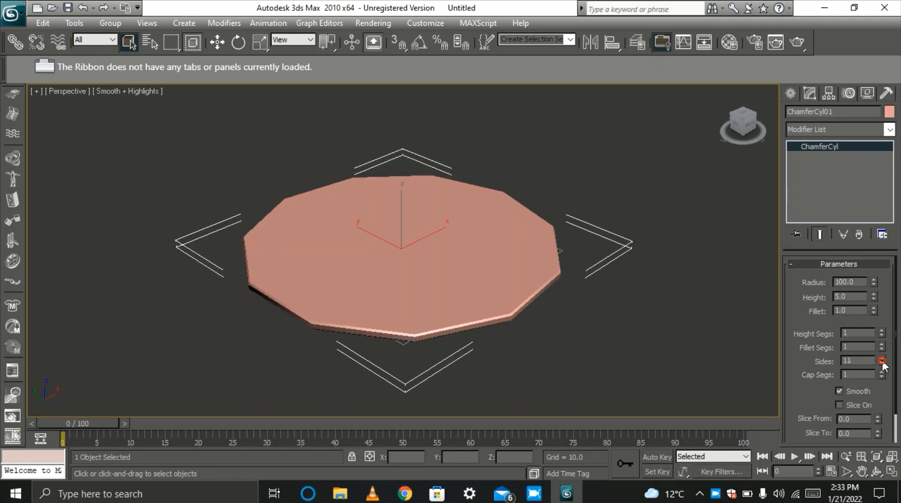
pyautogui.click(882, 364)
pyautogui.click(882, 364)
pyautogui.click(882, 364)
pyautogui.click(882, 365)
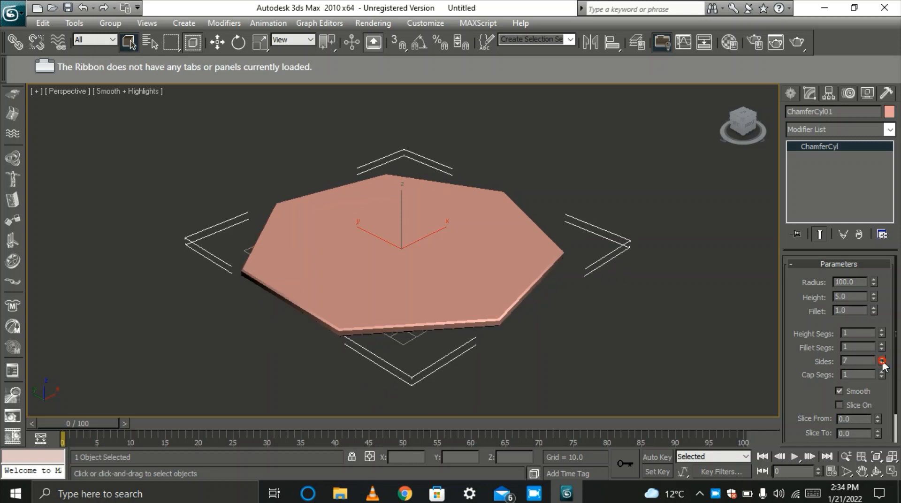
pyautogui.click(882, 364)
pyautogui.click(882, 364)
pyautogui.click(883, 365)
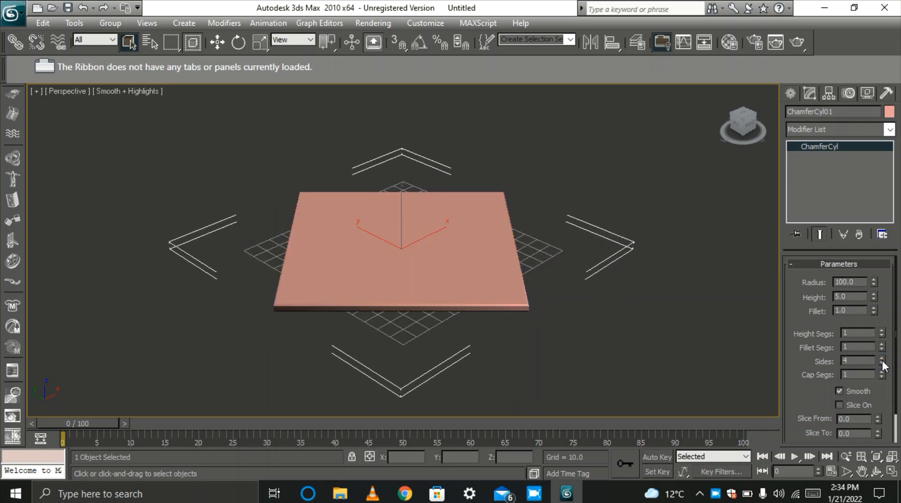
pyautogui.click(882, 364)
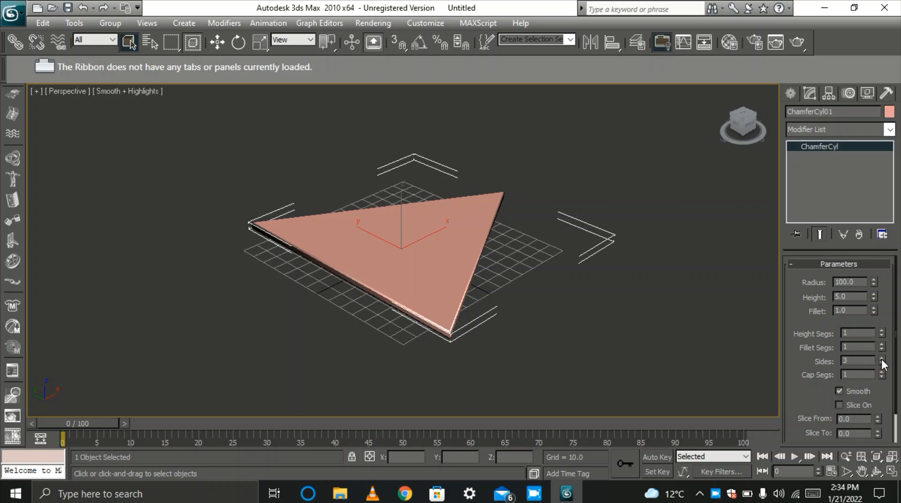
# Raise the chamfer cylinder's number of sides step by step to 18.
pyautogui.click(882, 359)
pyautogui.click(882, 359)
pyautogui.click(881, 359)
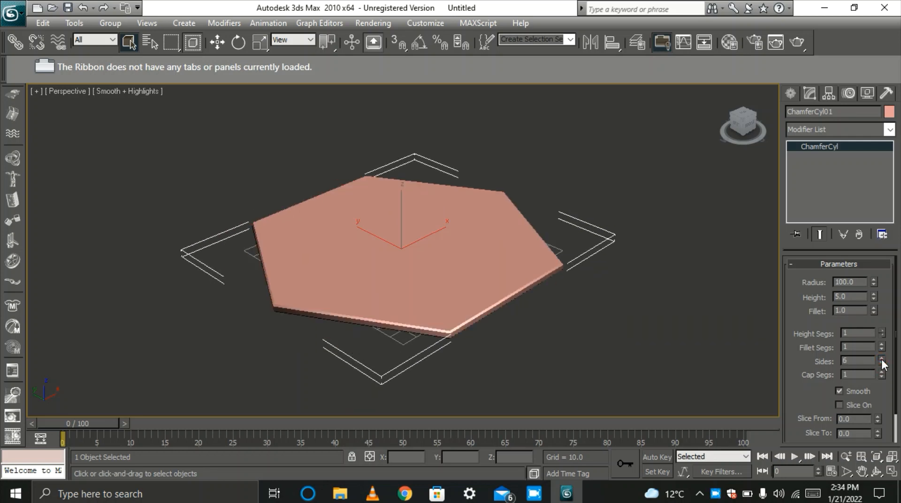
pyautogui.click(882, 359)
pyautogui.click(881, 359)
pyautogui.click(881, 359)
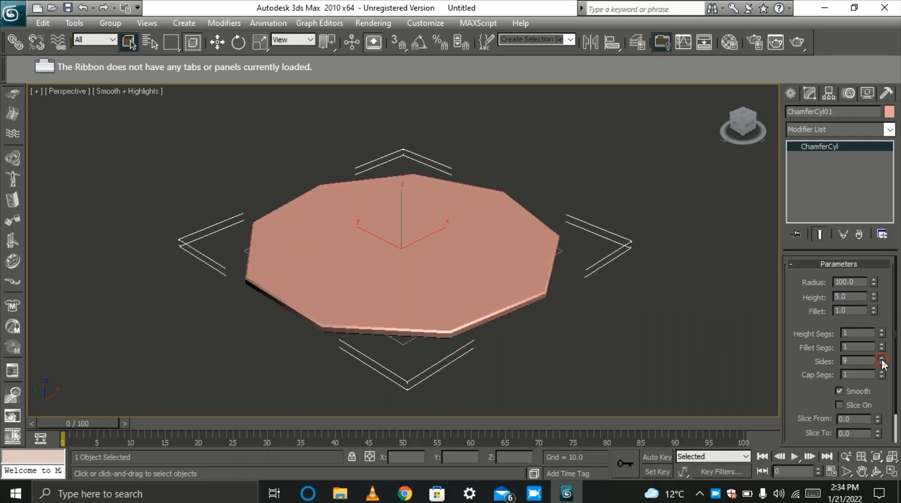
pyautogui.click(882, 359)
pyautogui.click(881, 359)
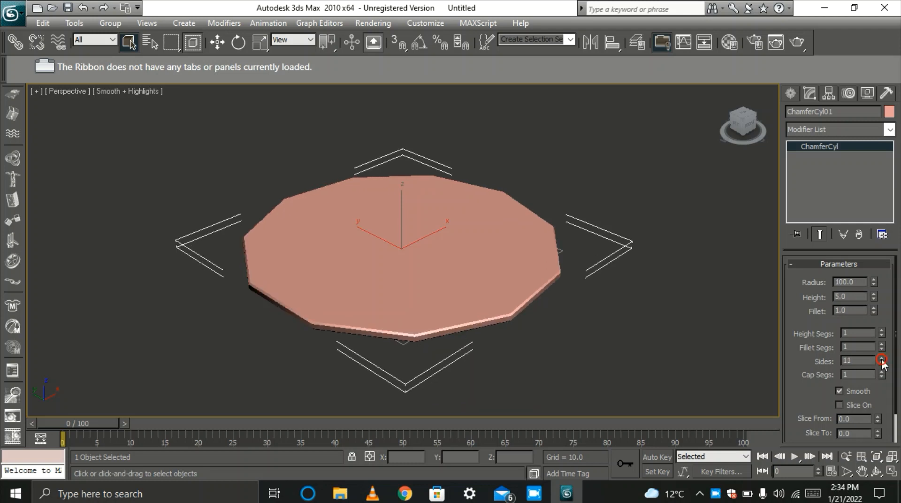
pyautogui.click(882, 359)
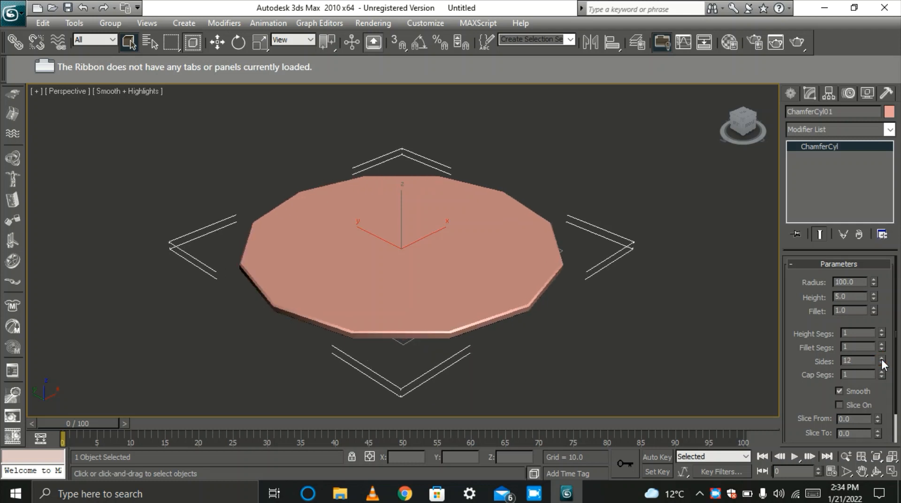
pyautogui.click(881, 359)
pyautogui.click(882, 359)
pyautogui.click(882, 359)
pyautogui.click(881, 359)
pyautogui.click(882, 359)
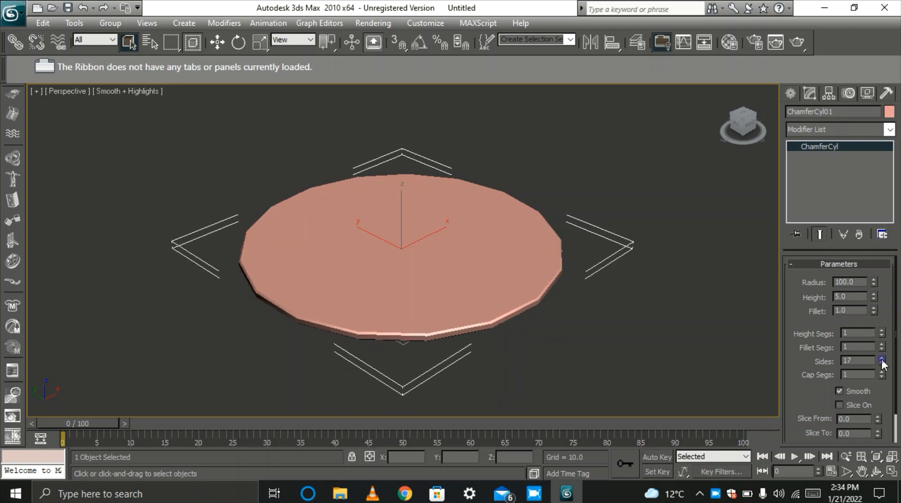
pyautogui.click(882, 359)
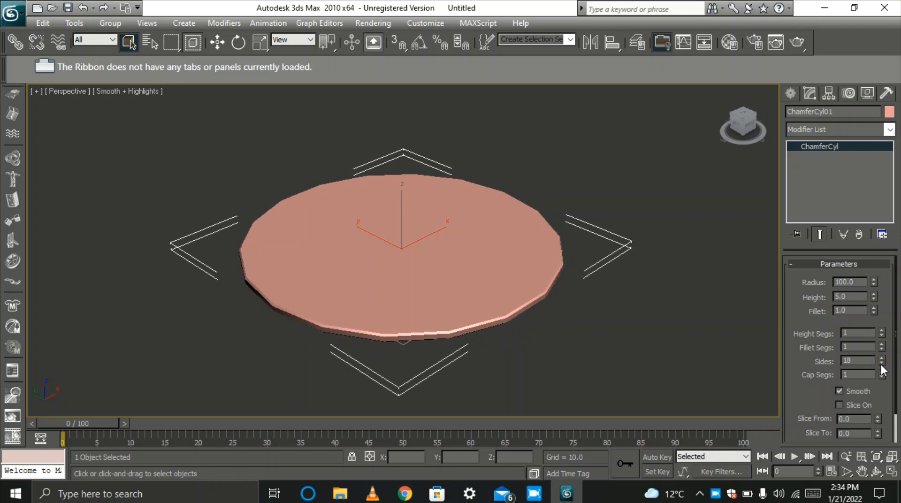
# Lower the chamfer cylinder's number of sides to 13.
pyautogui.click(882, 364)
pyautogui.click(882, 364)
pyautogui.click(881, 364)
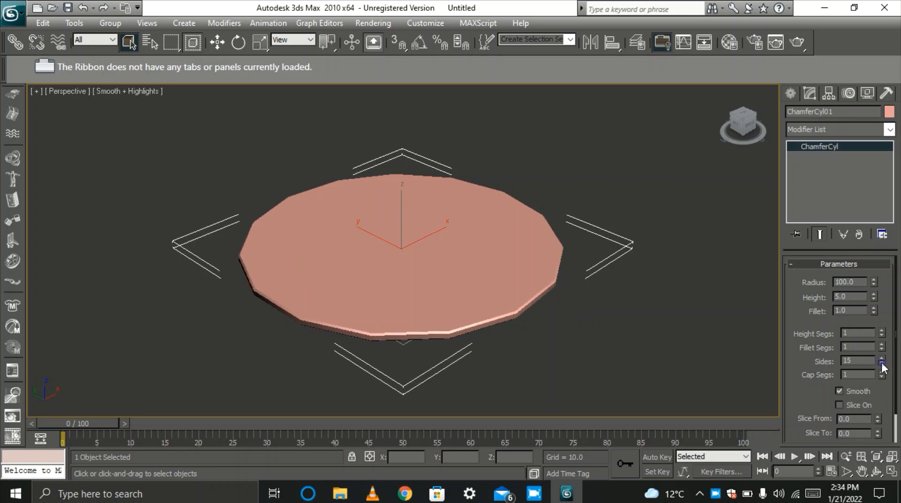
pyautogui.click(881, 364)
pyautogui.click(882, 365)
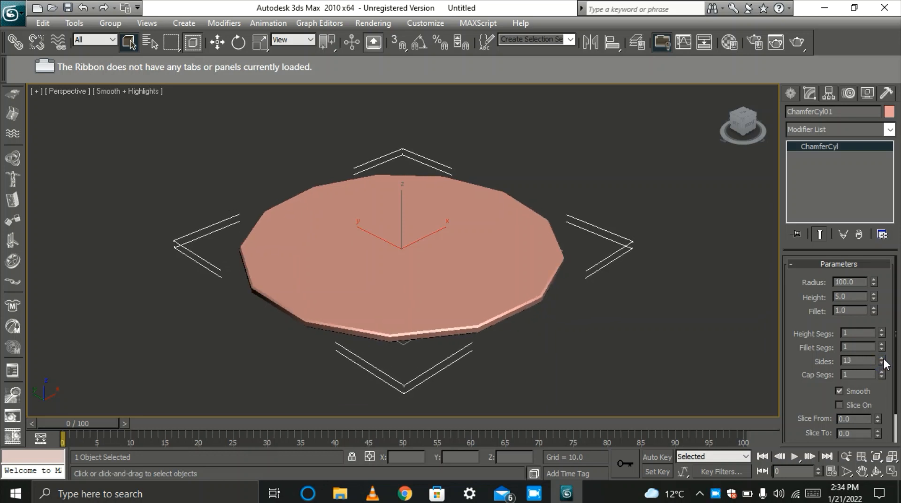
# Set the chamfer cylinder's number of sides to 15 and raise it about 45 units along Z.
pyautogui.click(882, 358)
pyautogui.click(882, 358)
pyautogui.click(882, 358)
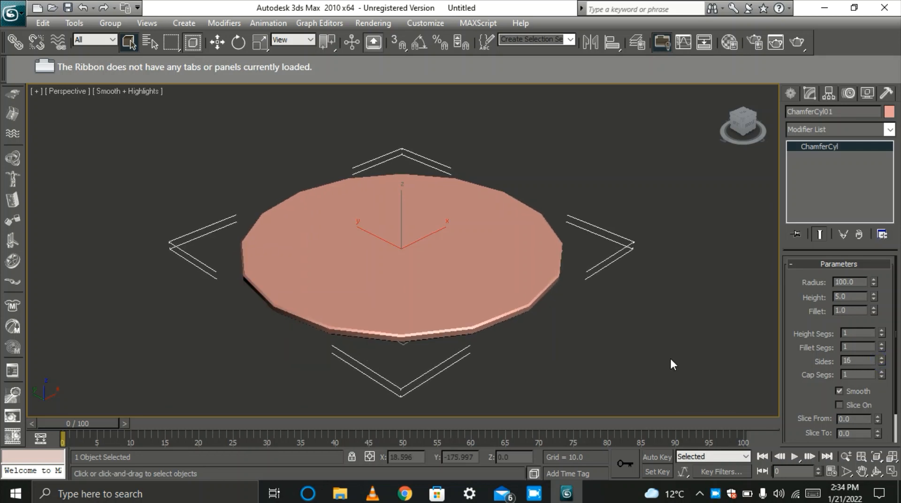
pyautogui.click(882, 364)
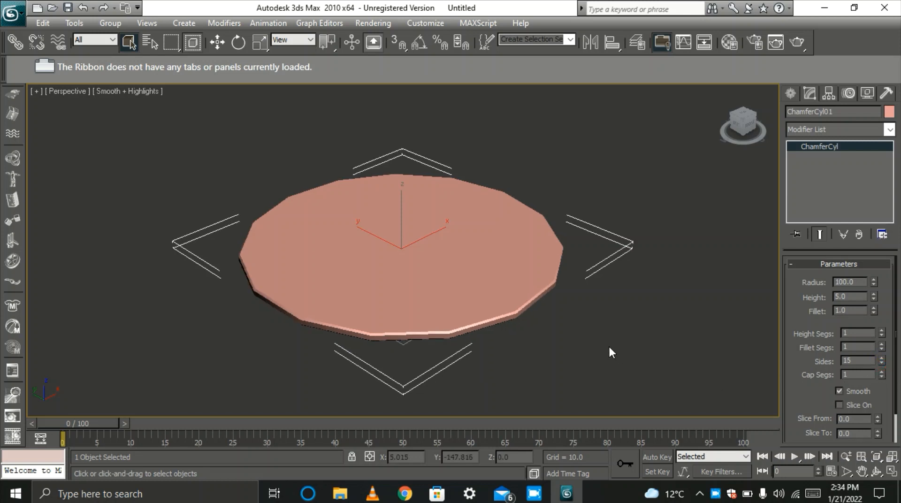
pyautogui.click(217, 43)
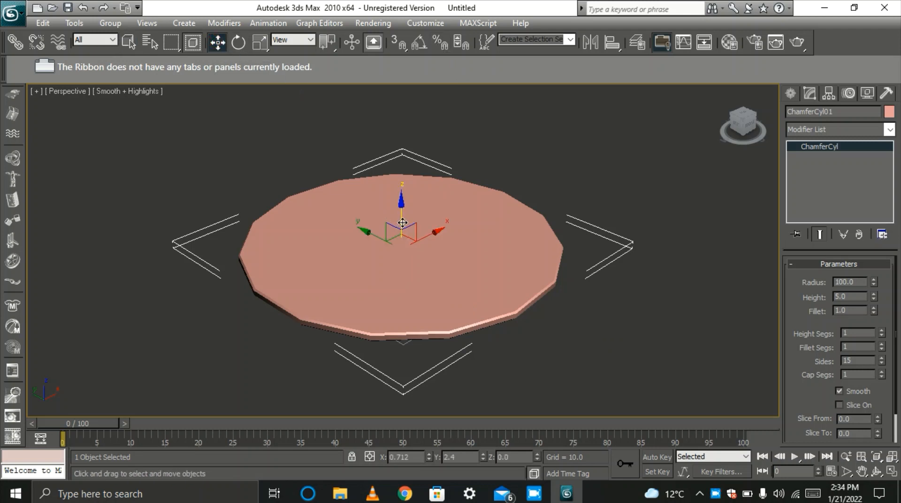
pyautogui.moveTo(396, 222); pyautogui.dragTo(397, 161)
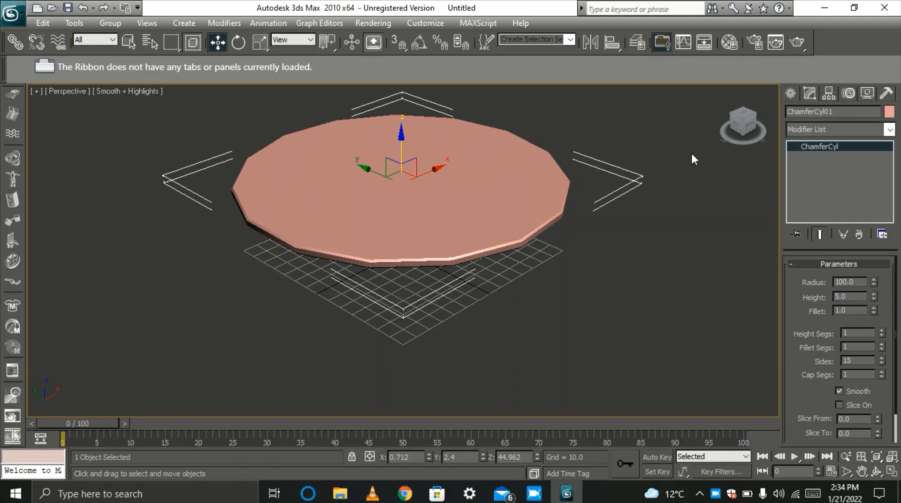
# Create a standard box in front of the disc, about 73 long, 84 wide and 66 high.
pyautogui.click(788, 93)
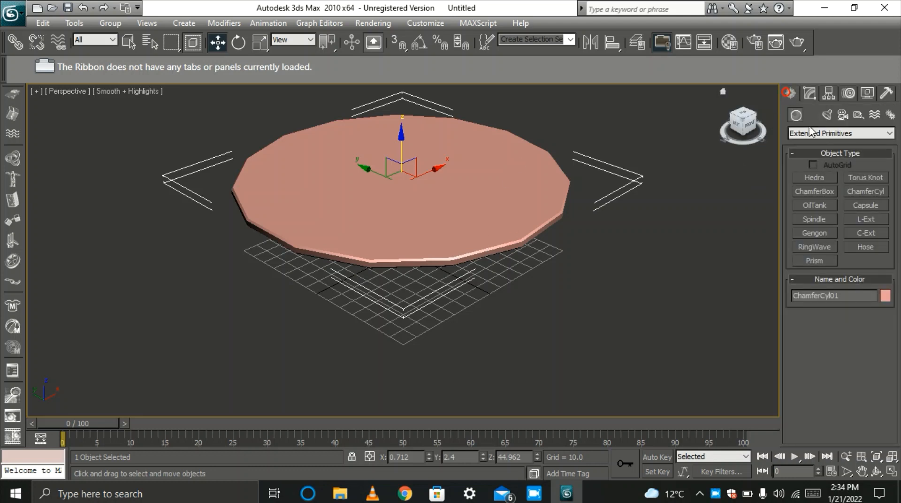
pyautogui.click(884, 134)
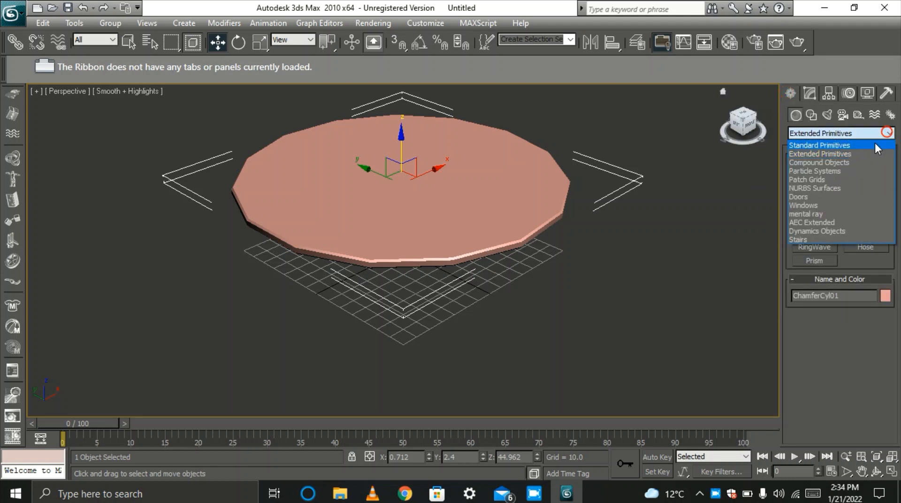
pyautogui.click(874, 143)
pyautogui.click(810, 181)
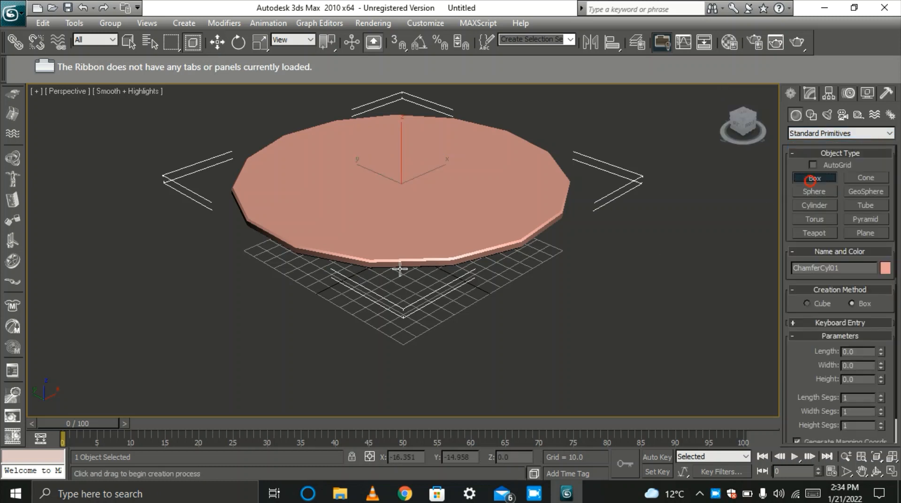
pyautogui.moveTo(438, 278); pyautogui.dragTo(429, 396)
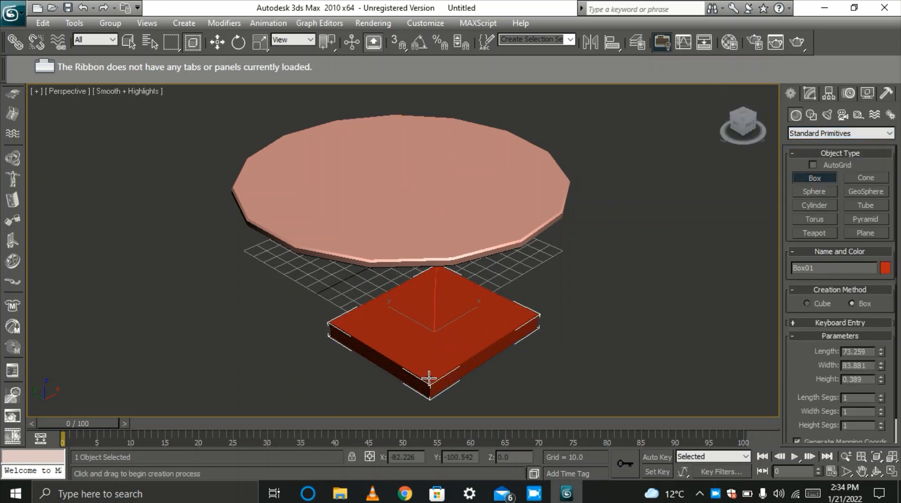
pyautogui.click(417, 286)
pyautogui.rightClick(418, 286)
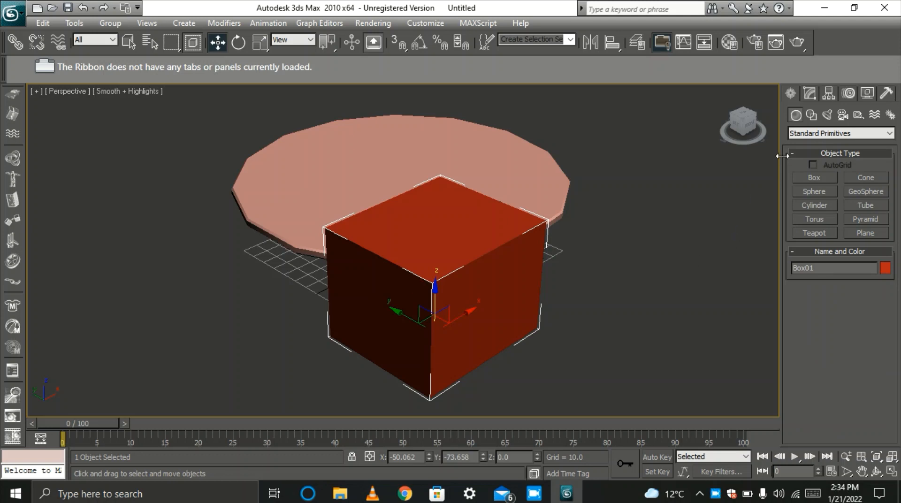
# Set the chamfer cylinder's radius to 72.
pyautogui.click(809, 95)
pyautogui.click(699, 221)
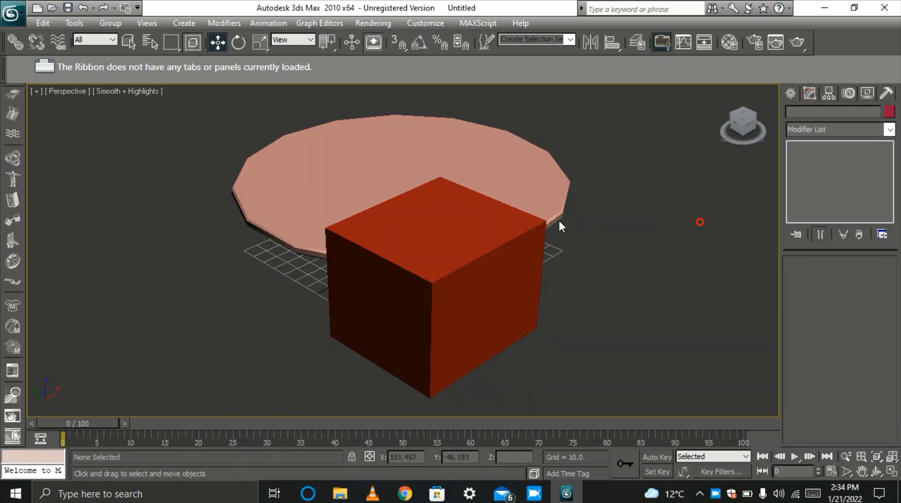
pyautogui.click(551, 204)
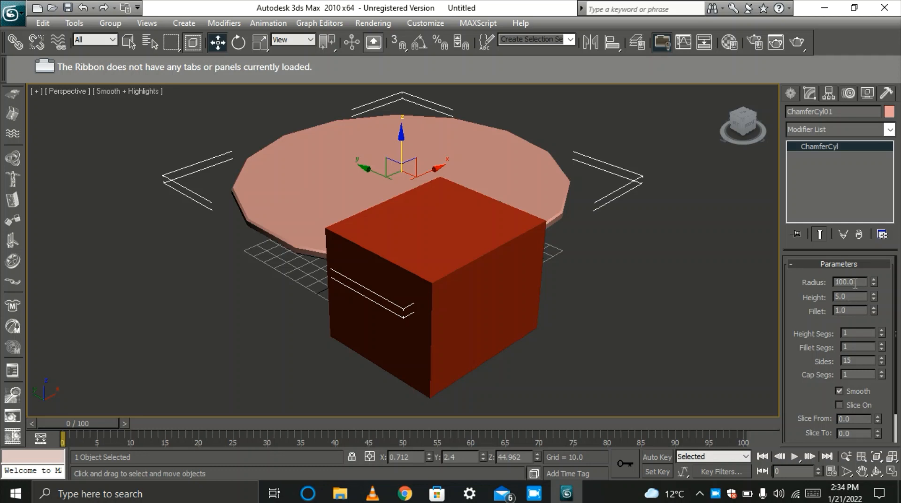
pyautogui.doubleClick(859, 283)
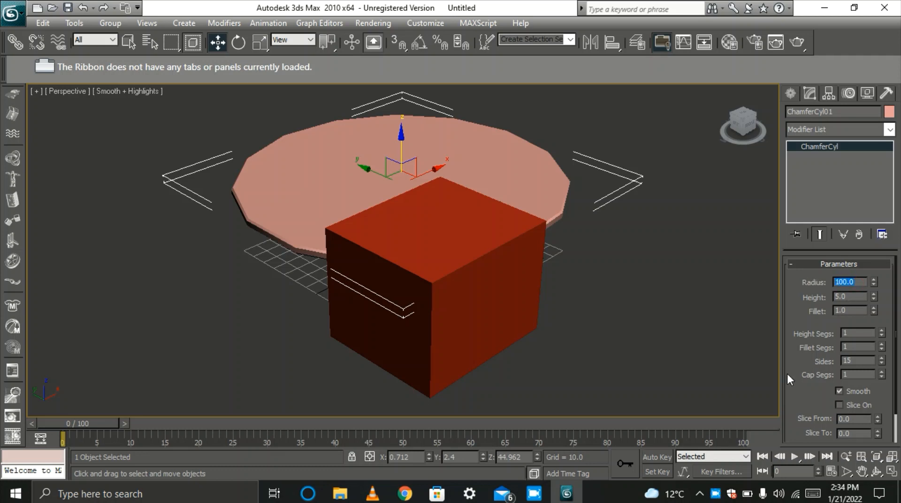
pyautogui.write('62')
pyautogui.press('Tab')
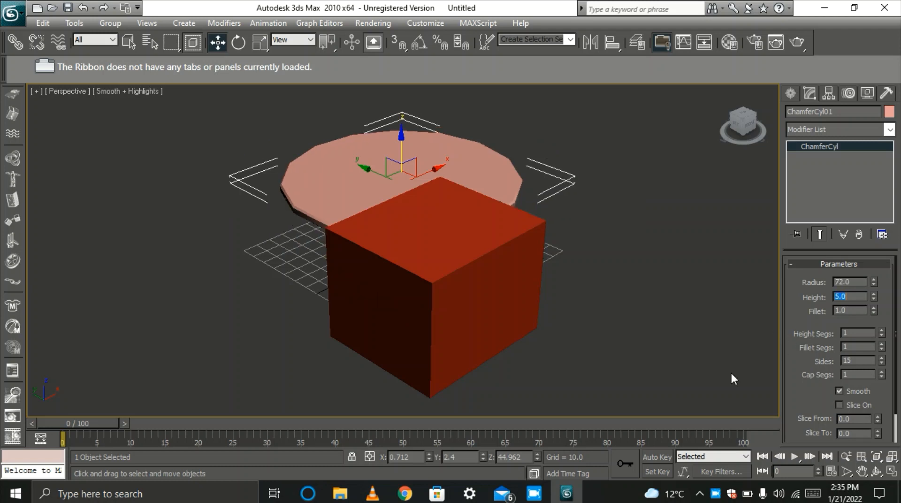
# Set the red box's length and width to 48 and its height to 36.
pyautogui.click(483, 318)
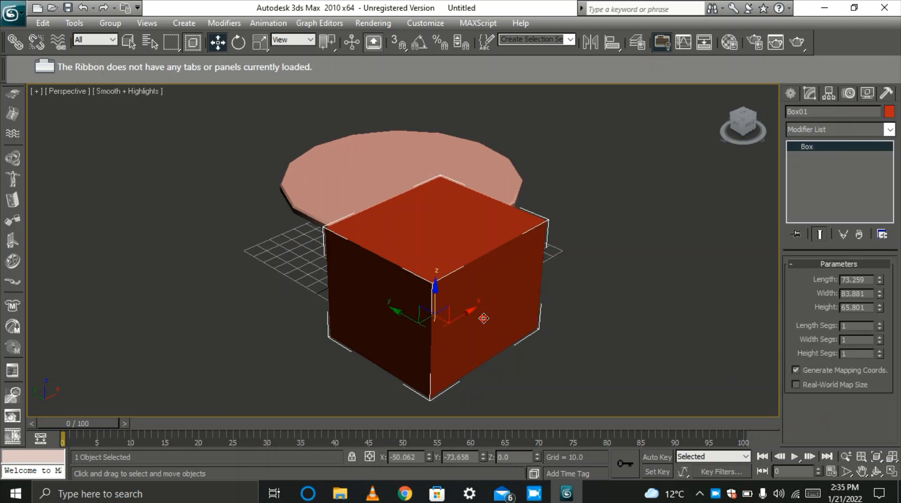
pyautogui.doubleClick(871, 282)
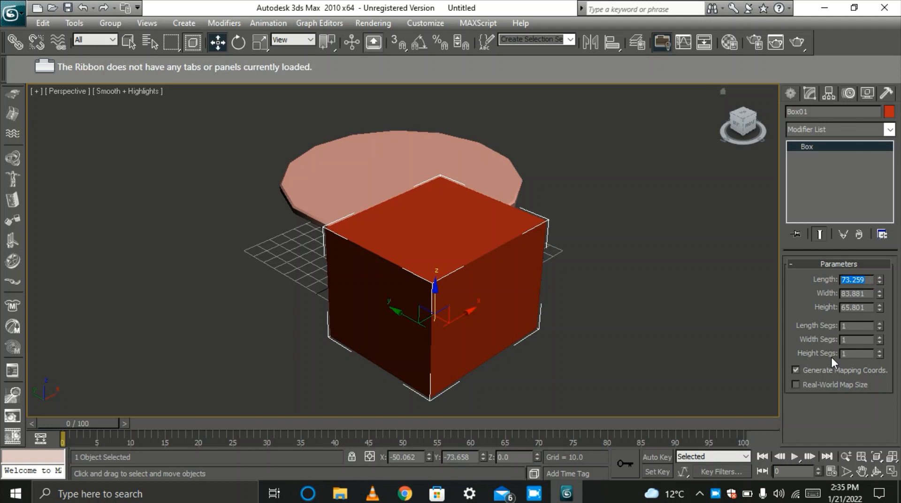
pyautogui.write('48')
pyautogui.press('Tab')
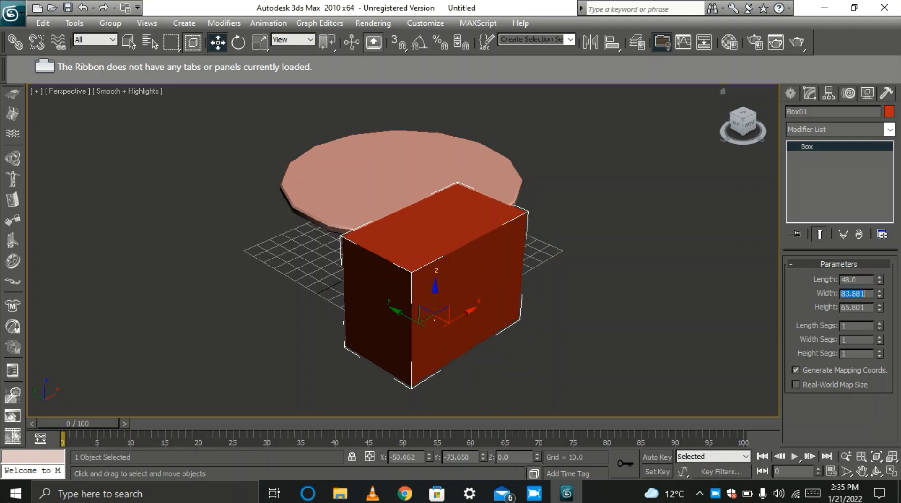
pyautogui.write('48')
pyautogui.press('Tab')
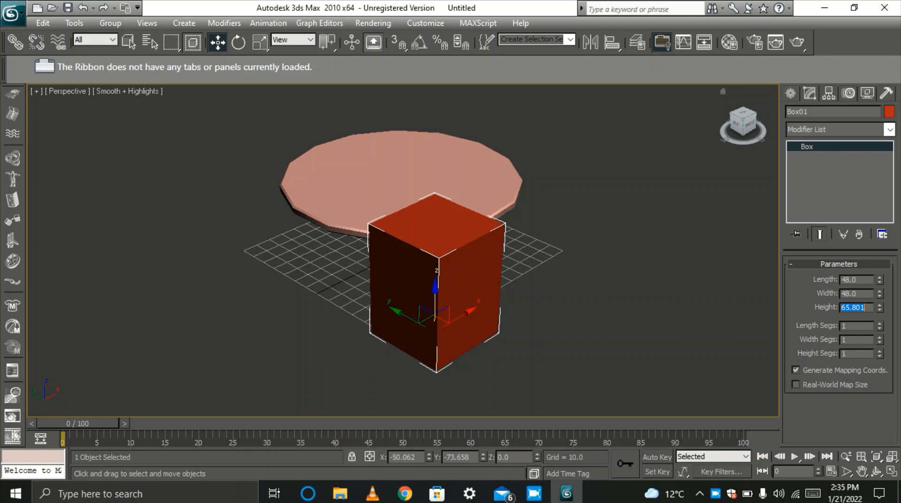
pyautogui.write('36')
pyautogui.press('Tab')
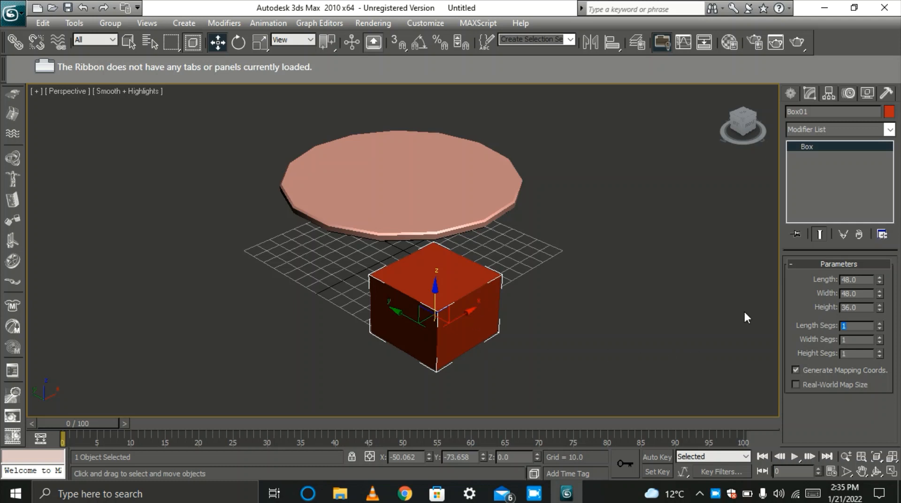
# Set the box's length segments to 4 and show edged faces in the perspective view.
pyautogui.click(877, 326)
pyautogui.click(879, 325)
pyautogui.click(879, 324)
pyautogui.click(879, 324)
pyautogui.press('F4')
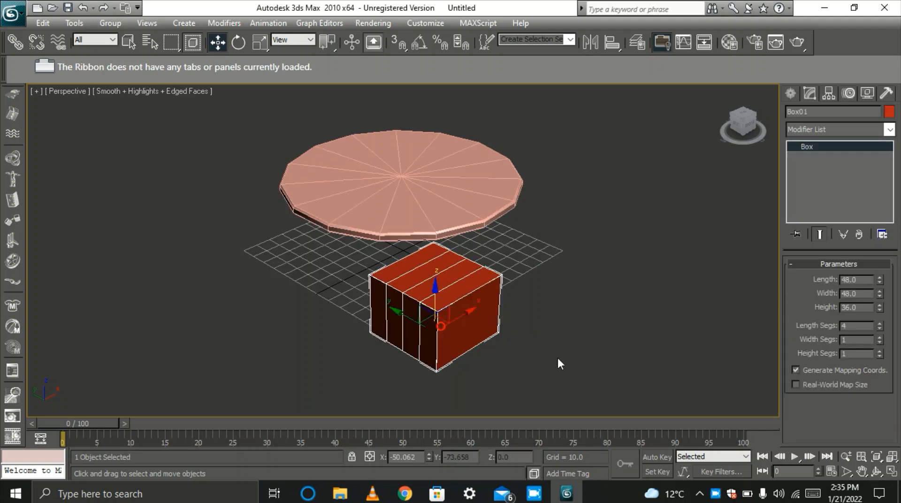
# Set the box's width segments and height segments to 4 each.
pyautogui.click(880, 337)
pyautogui.click(880, 337)
pyautogui.click(880, 336)
pyautogui.click(880, 351)
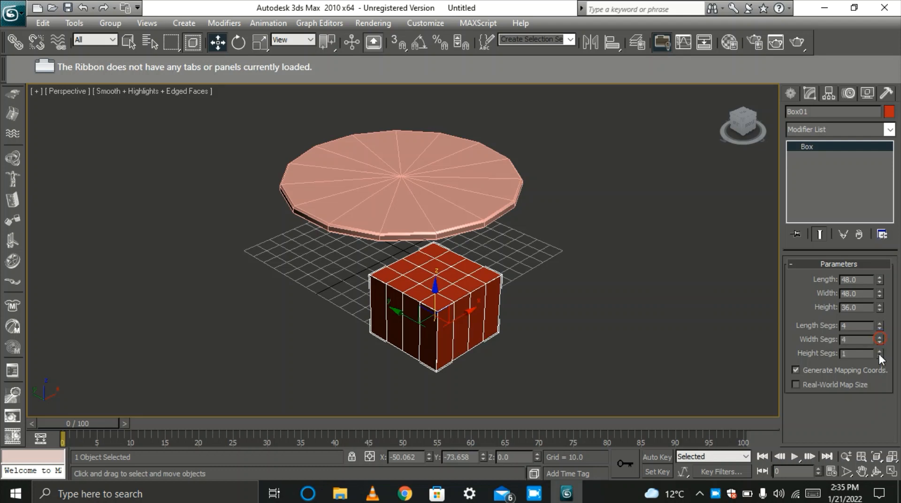
pyautogui.click(880, 351)
pyautogui.click(880, 351)
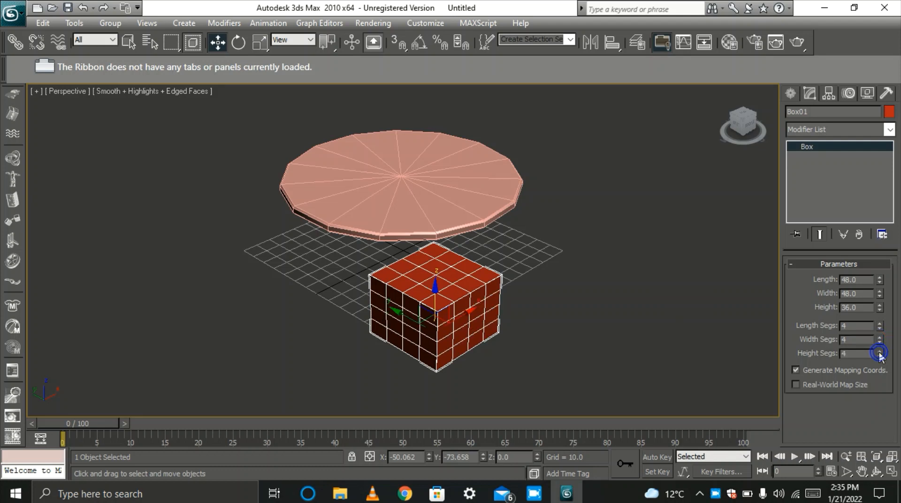
pyautogui.click(880, 351)
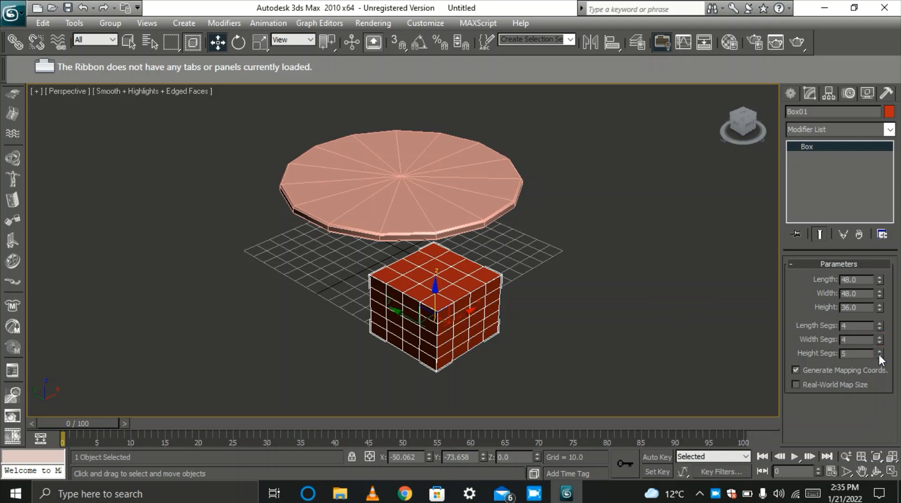
pyautogui.click(879, 356)
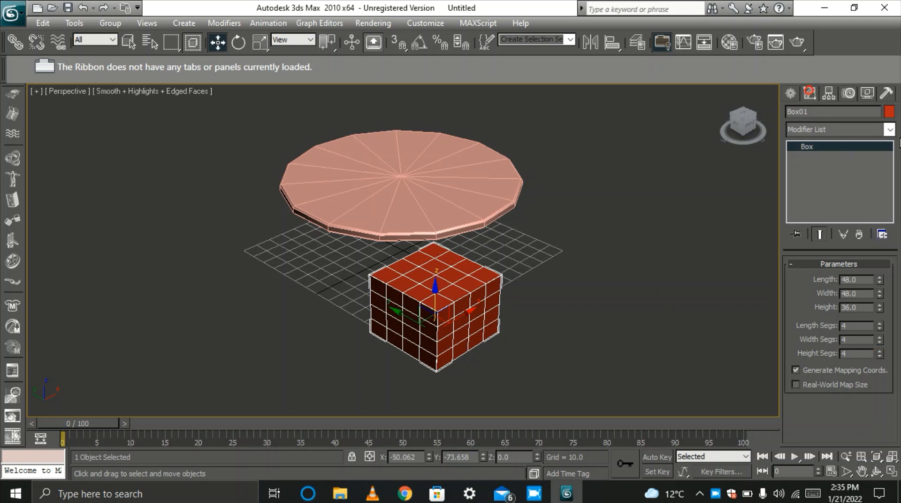
# Try the Lattice modifier on the segmented box.
pyautogui.click(889, 130)
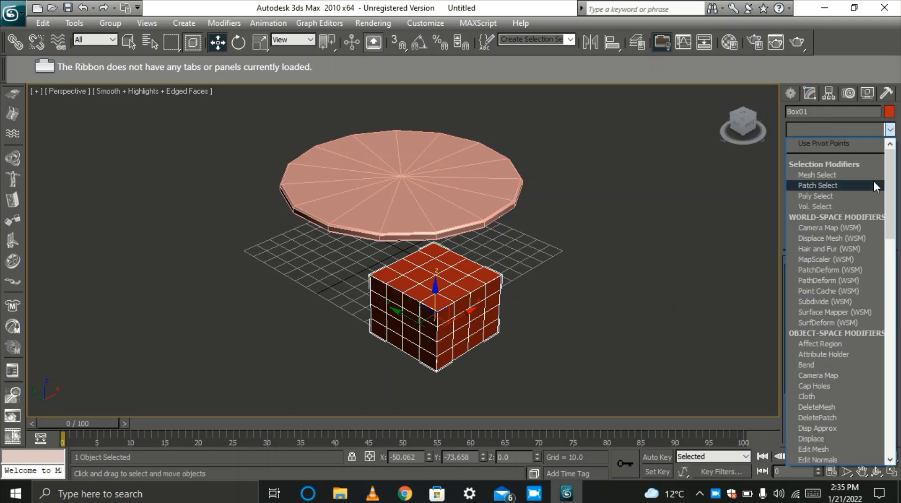
pyautogui.press('l')
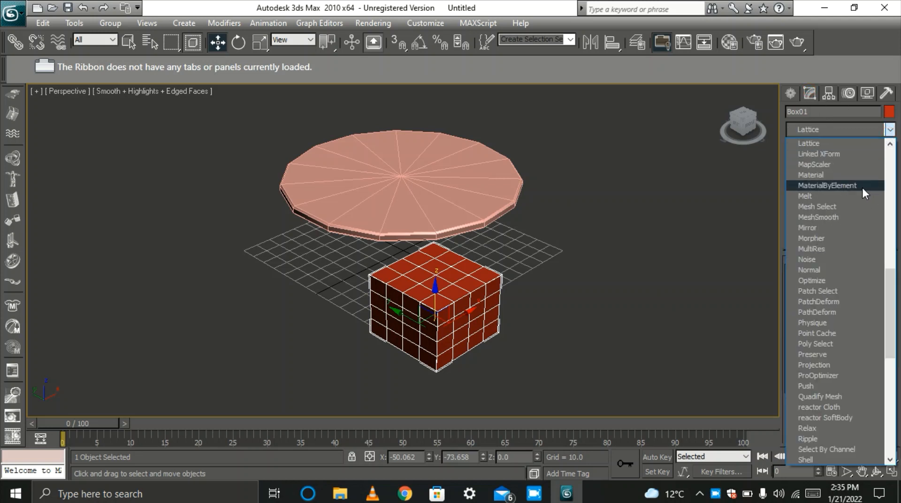
pyautogui.click(832, 145)
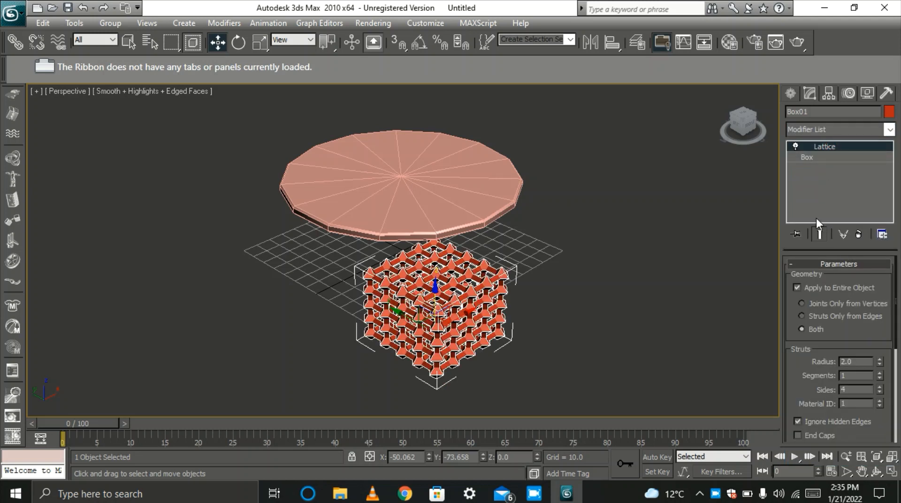
pyautogui.hotkey('ctrl', 'z')
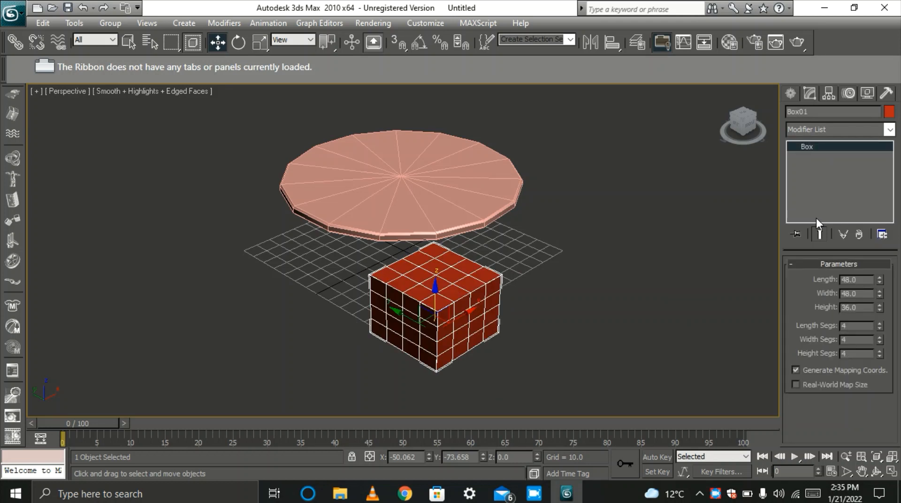
# Move the box about 193 units along negative Y, well away from the disc.
pyautogui.moveTo(403, 315); pyautogui.dragTo(783, 381)
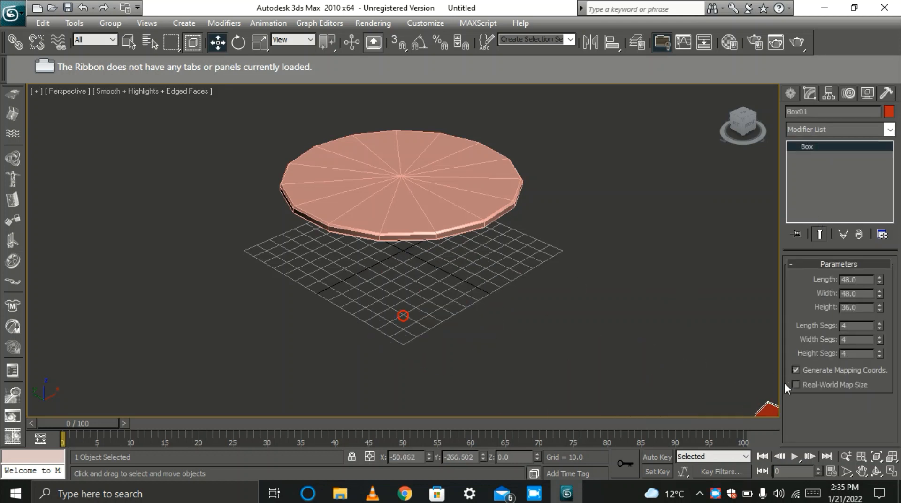
# Create a torus knot beneath the disc with a base radius of about 47 and a cross-section radius of about 5.
pyautogui.click(791, 95)
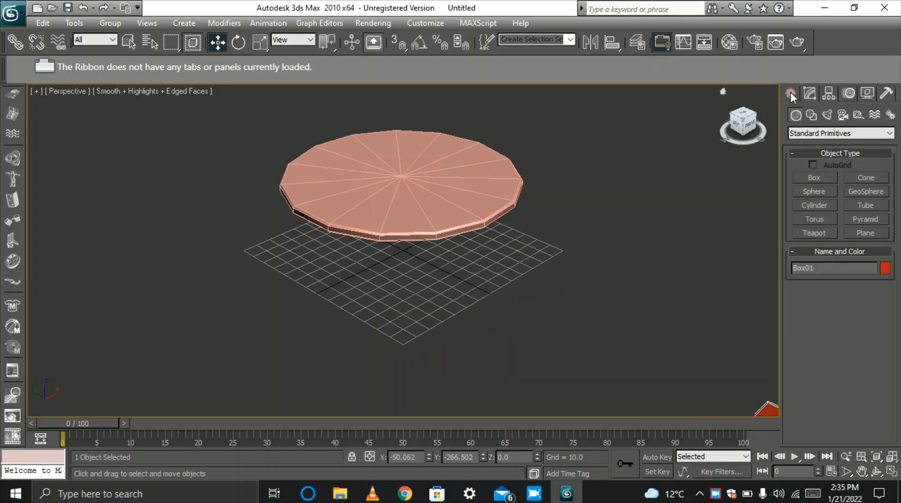
pyautogui.click(889, 135)
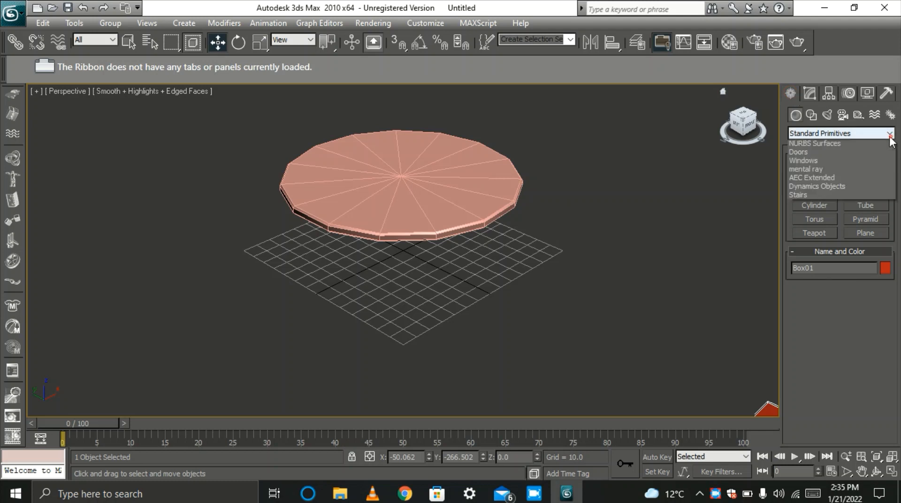
pyautogui.click(863, 153)
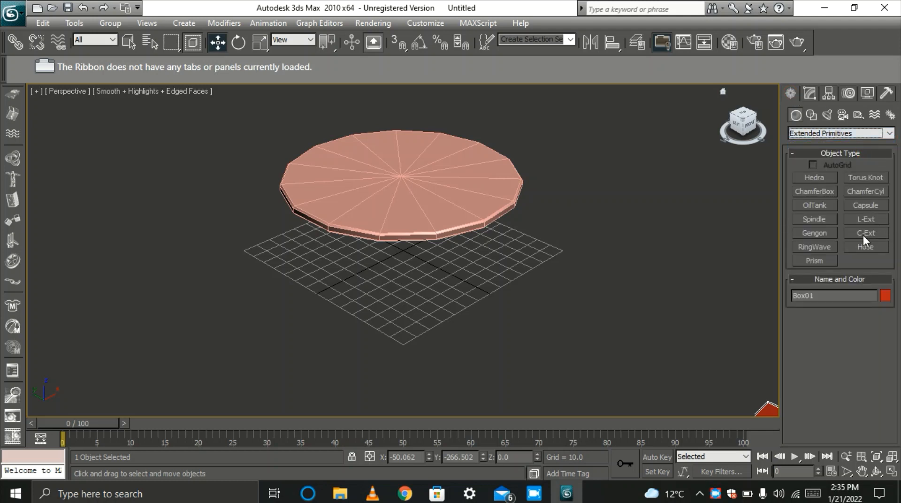
pyautogui.click(854, 178)
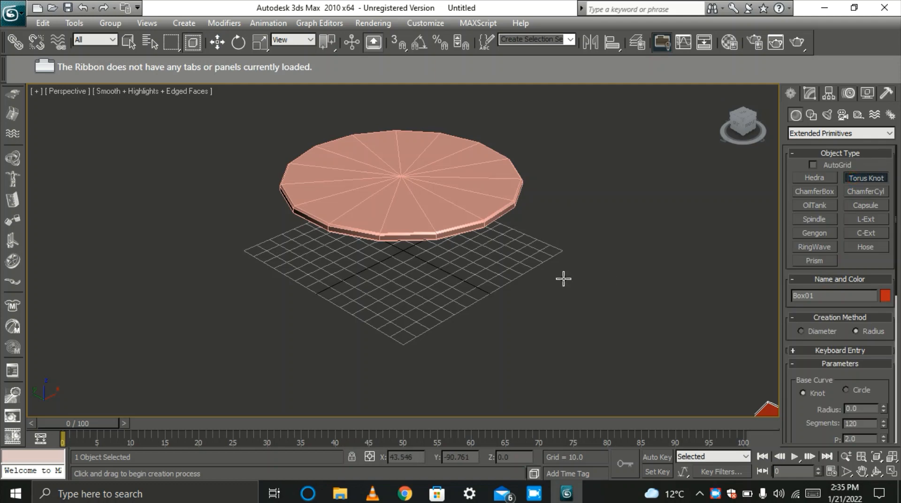
pyautogui.moveTo(499, 278); pyautogui.dragTo(498, 279)
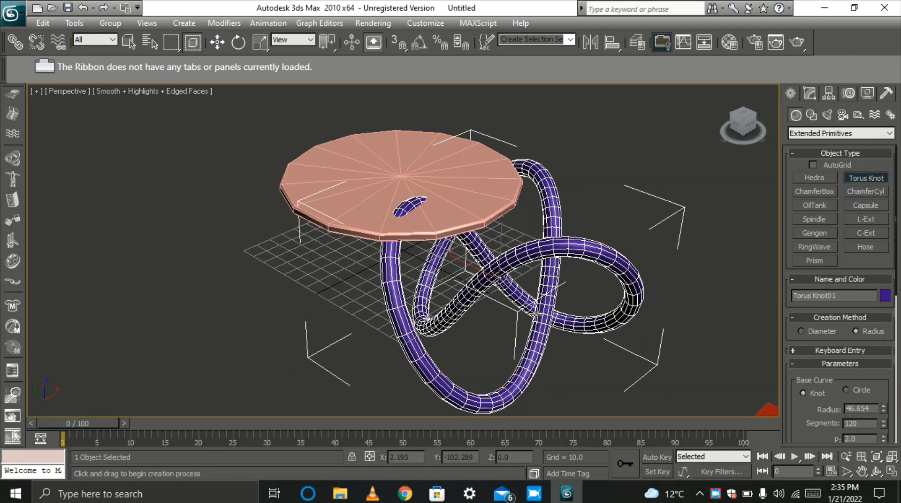
pyautogui.click(537, 315)
pyautogui.rightClick(536, 315)
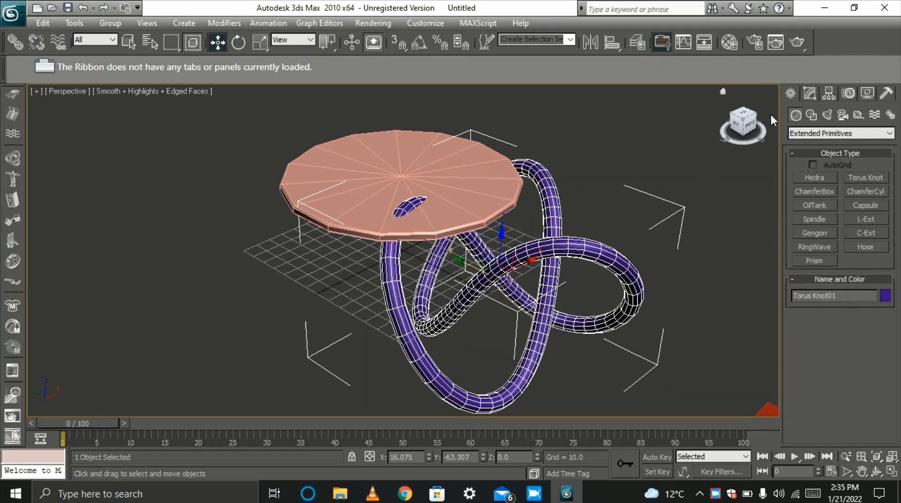
pyautogui.click(808, 95)
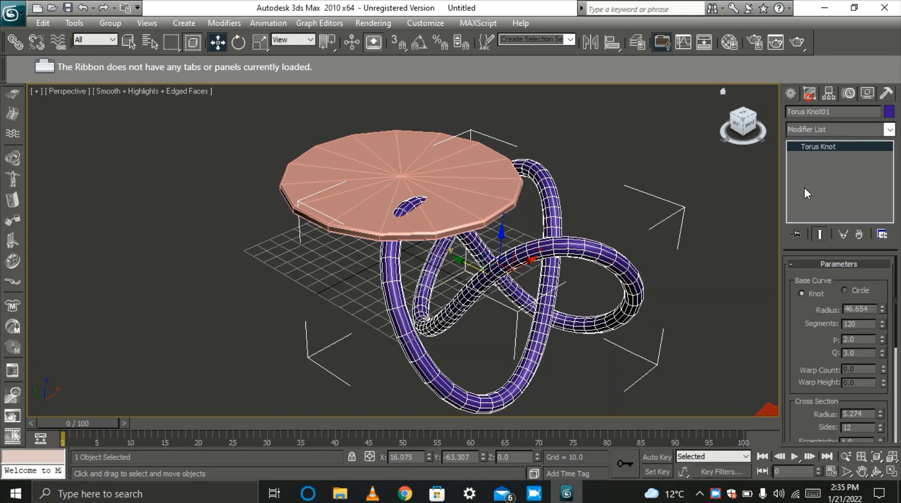
# Set the torus knot's base radius to 36 and its cross-section radius to 4, trying 48 and 6 first.
pyautogui.doubleClick(869, 309)
pyautogui.write('48')
pyautogui.press('Tab')
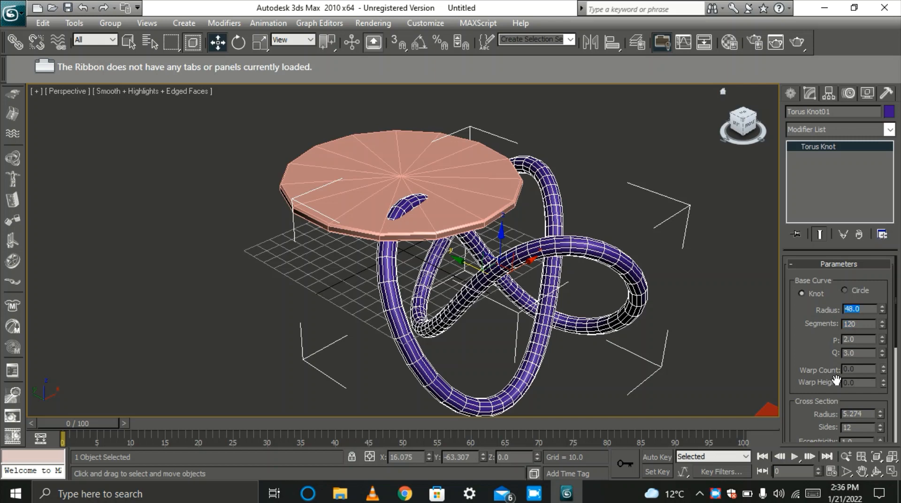
pyautogui.write('36')
pyautogui.press('Tab')
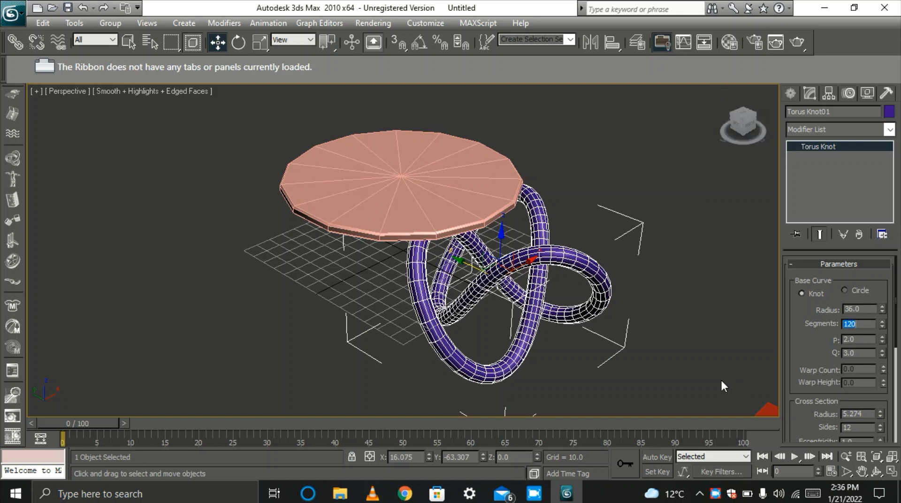
pyautogui.click(866, 416)
pyautogui.write('6')
pyautogui.press('Tab')
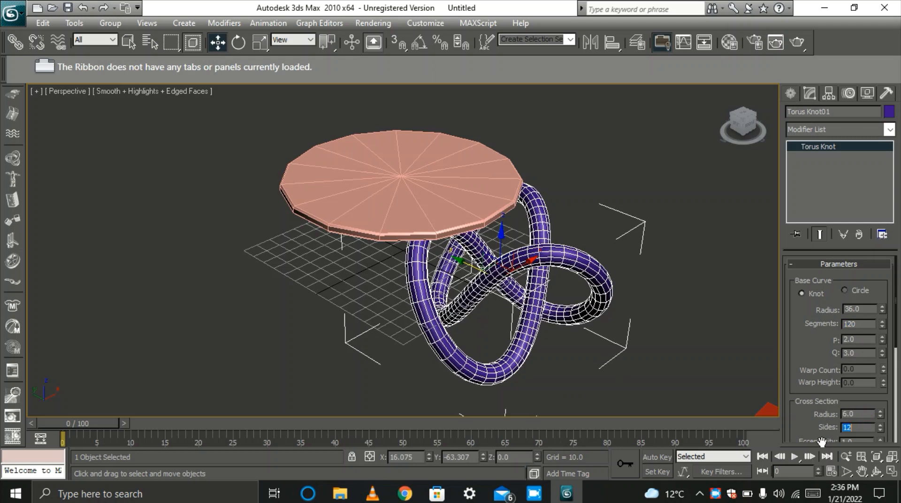
pyautogui.click(573, 348)
pyautogui.click(518, 353)
pyautogui.doubleClick(859, 415)
pyautogui.write('4')
pyautogui.press('Tab')
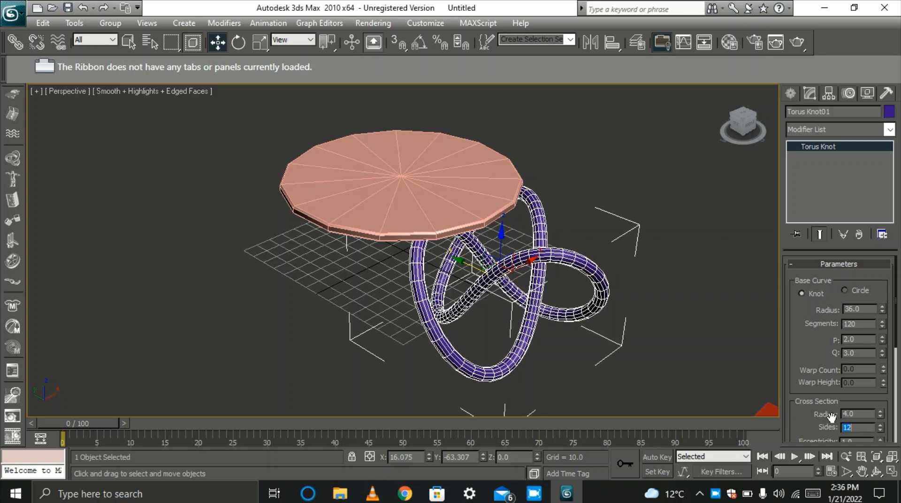
# Align the torus knot center-to-center with the tabletop in X, Y and Z, matching orientation and scale on all axes, and lower it beneath the tabletop.
pyautogui.click(653, 352)
pyautogui.click(599, 282)
pyautogui.click(606, 47)
pyautogui.click(357, 204)
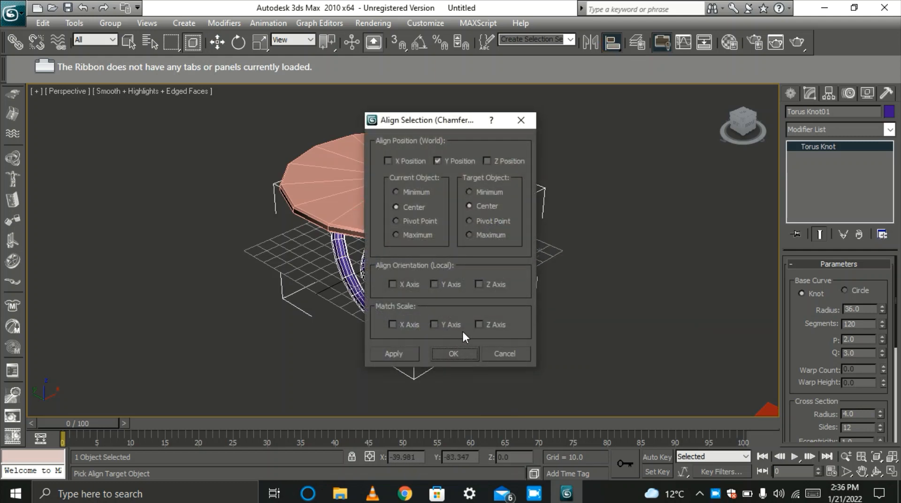
pyautogui.click(487, 161)
pyautogui.click(452, 162)
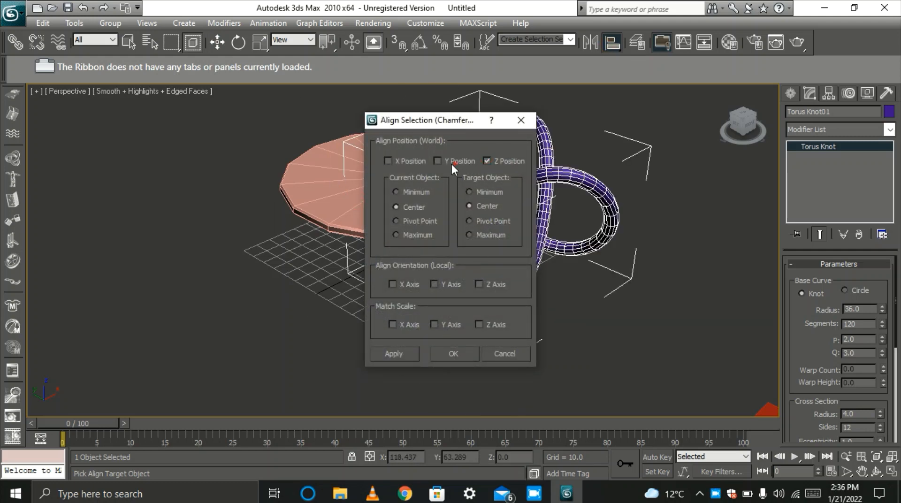
pyautogui.click(388, 161)
pyautogui.click(446, 160)
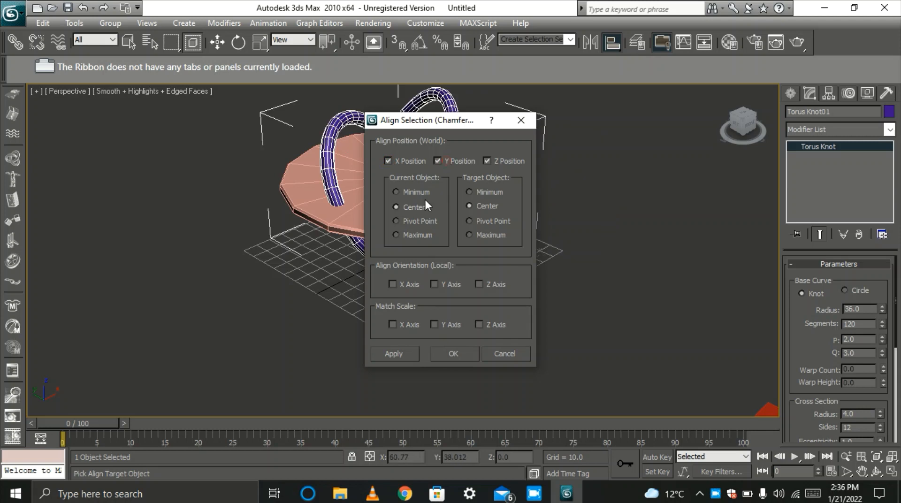
pyautogui.click(406, 284)
pyautogui.click(450, 324)
pyautogui.click(445, 290)
pyautogui.click(463, 353)
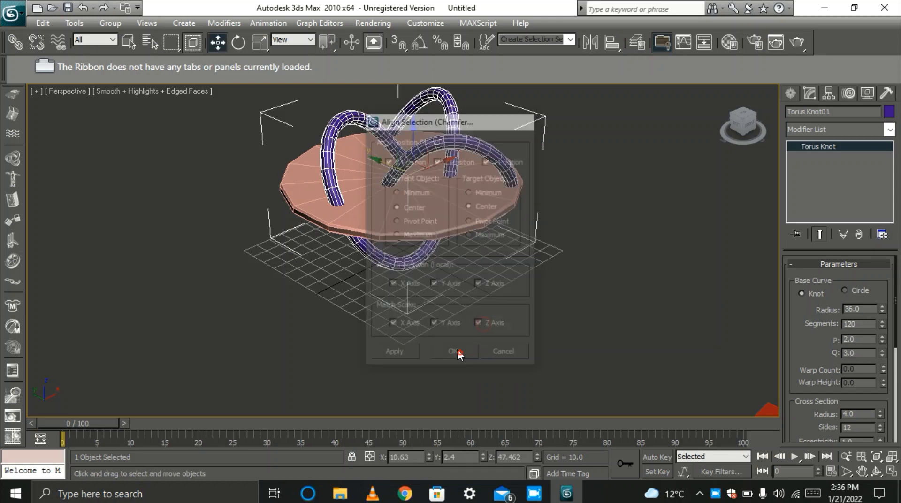
pyautogui.moveTo(413, 136); pyautogui.dragTo(412, 203)
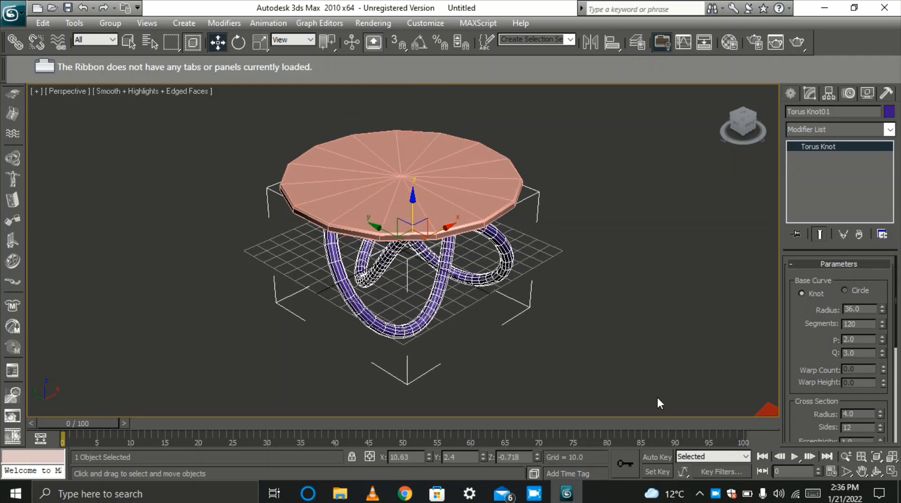
# Delete the red segmented box from the scene in the front view.
pyautogui.press('f')
pyautogui.click(301, 233)
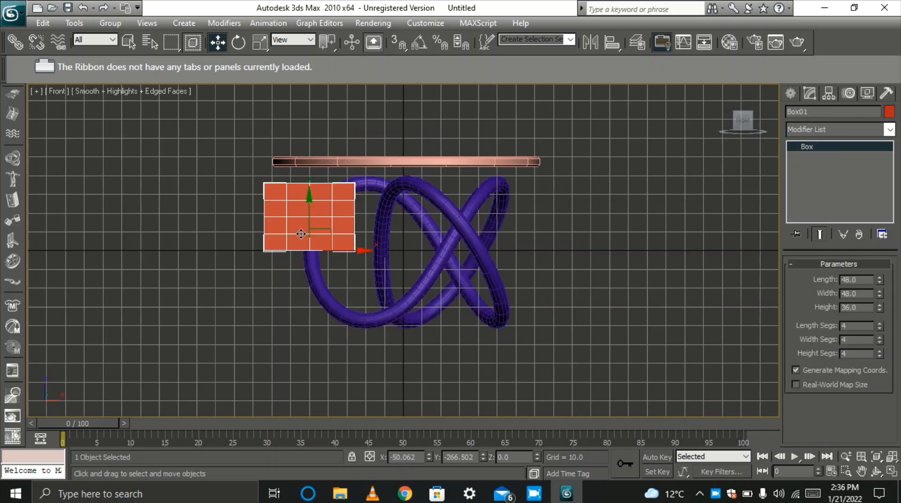
pyautogui.press('Delete')
# In the front view, move the torus knot up against the tabletop's underside, to about X 5.4 and Z 8.1, and check its placement from other views.
pyautogui.click(460, 268)
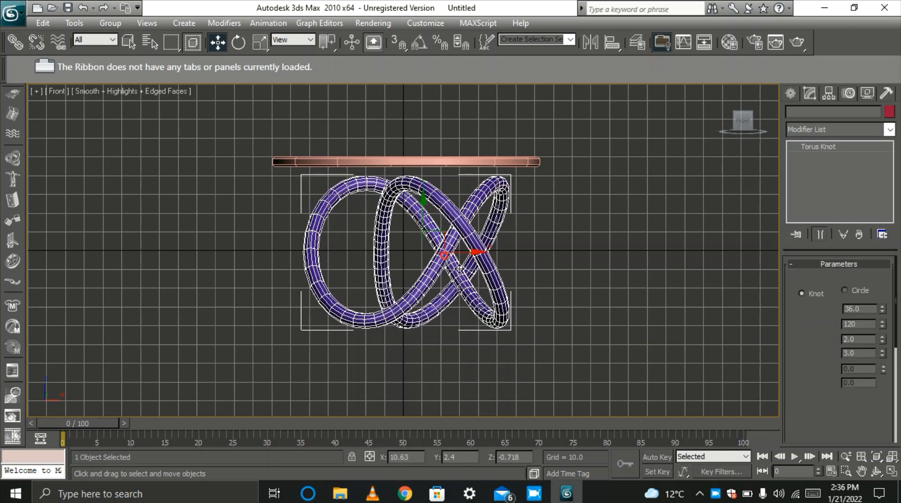
pyautogui.moveTo(431, 229); pyautogui.dragTo(409, 192)
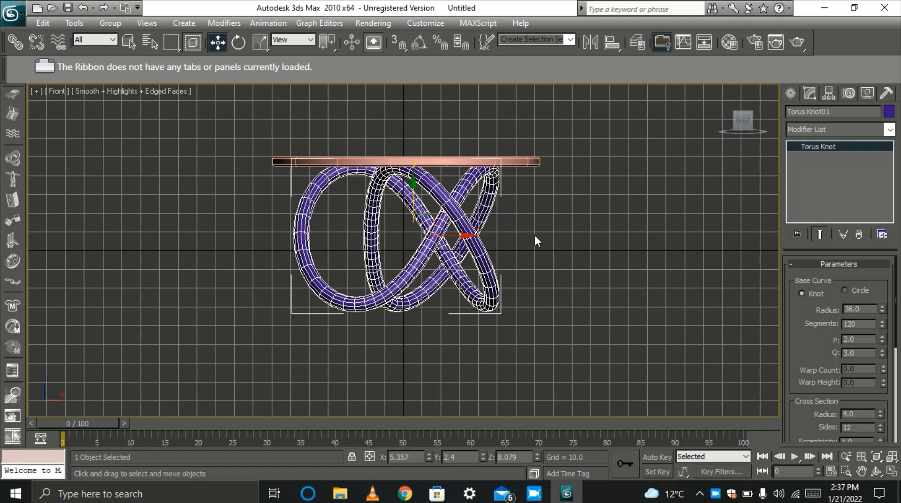
pyautogui.press('l')
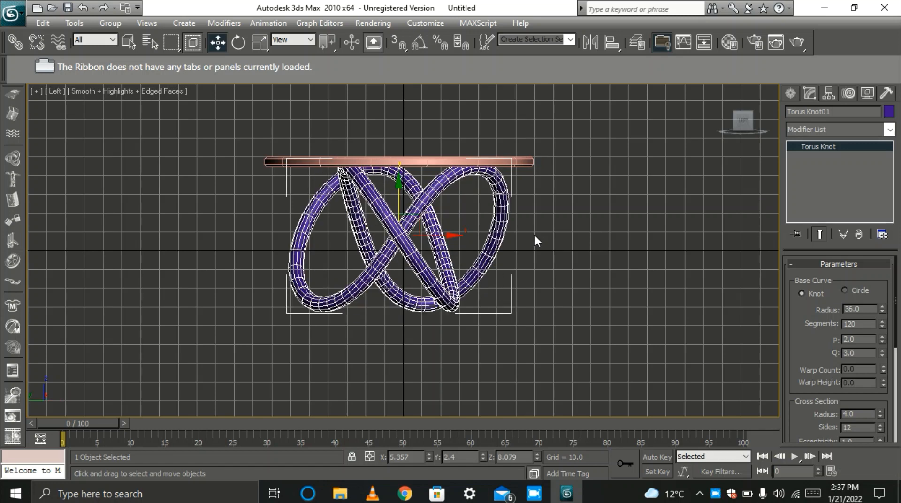
pyautogui.press('p')
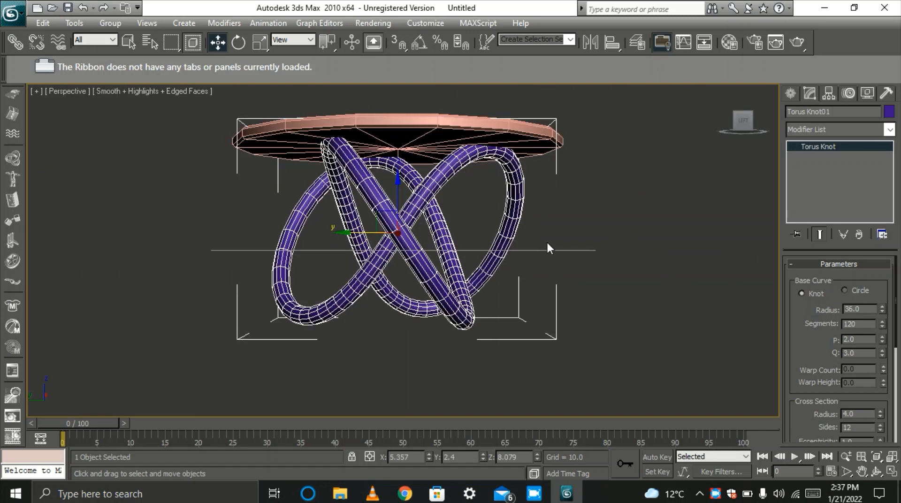
pyautogui.click(722, 94)
# Render the perspective view of the table and close the rendered frame.
pyautogui.scroll(-5, 539, 301)
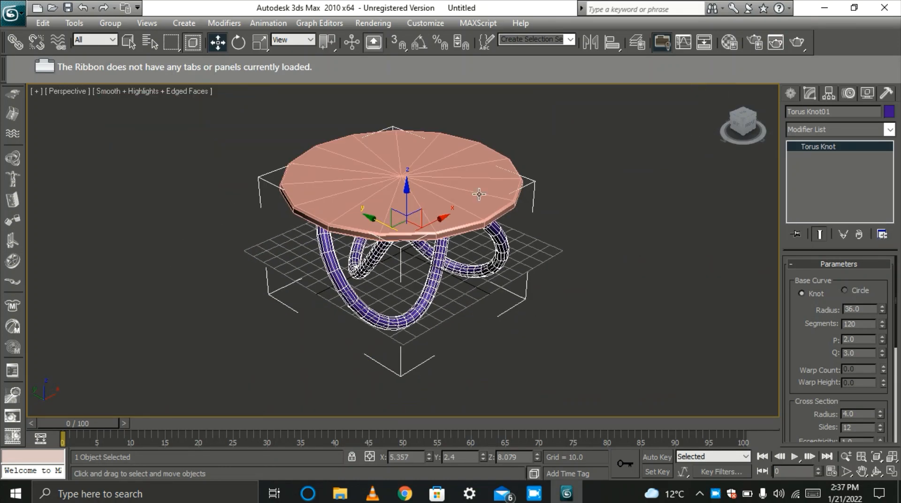
pyautogui.scroll(2, 554, 384)
pyautogui.click(559, 378)
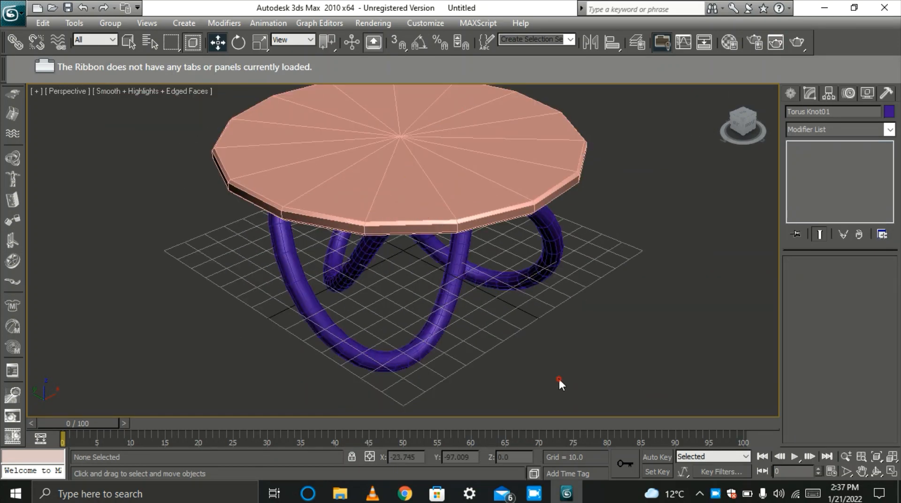
pyautogui.scroll(-2, 553, 368)
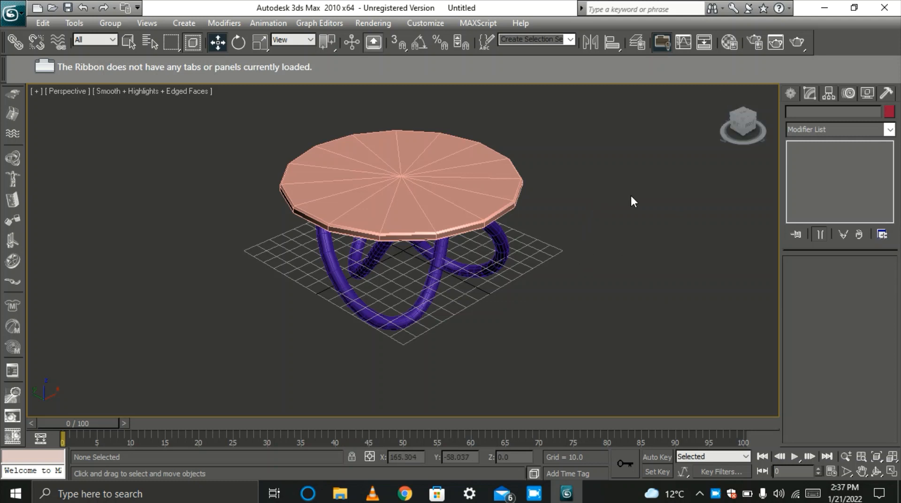
pyautogui.click(796, 43)
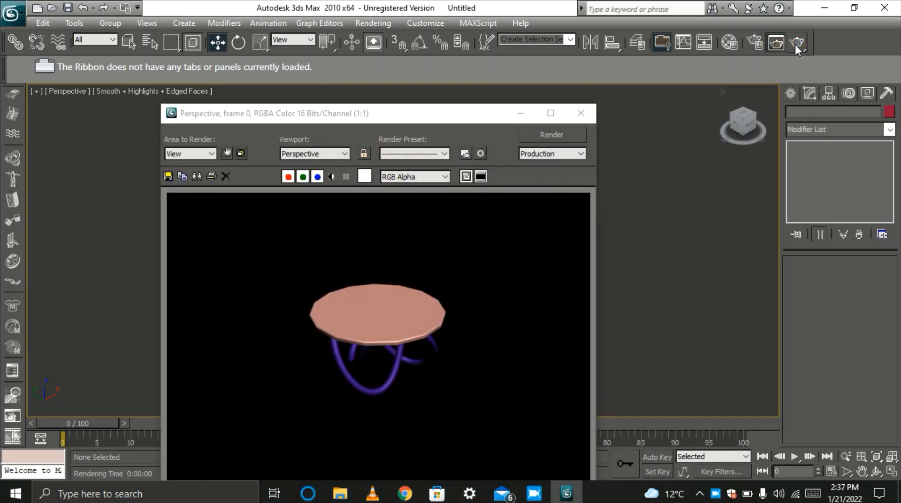
pyautogui.click(574, 116)
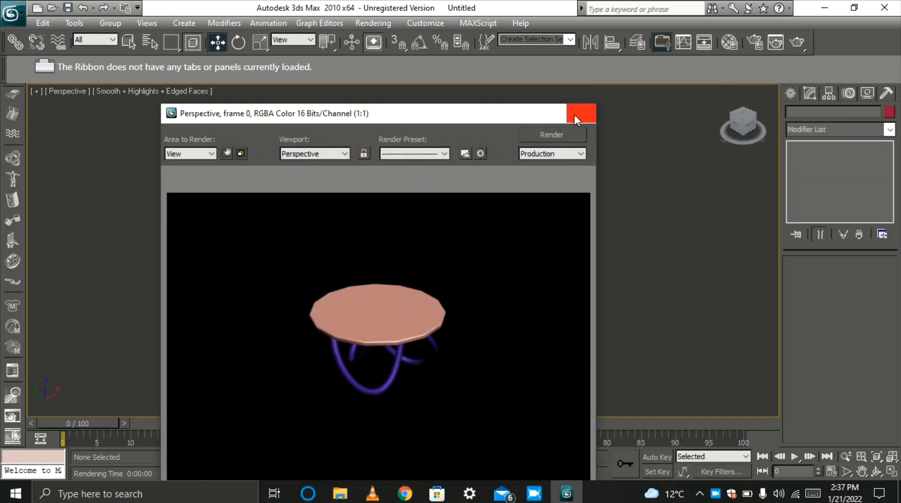
# Reduce the torus knot's base radius to 30.
pyautogui.click(436, 273)
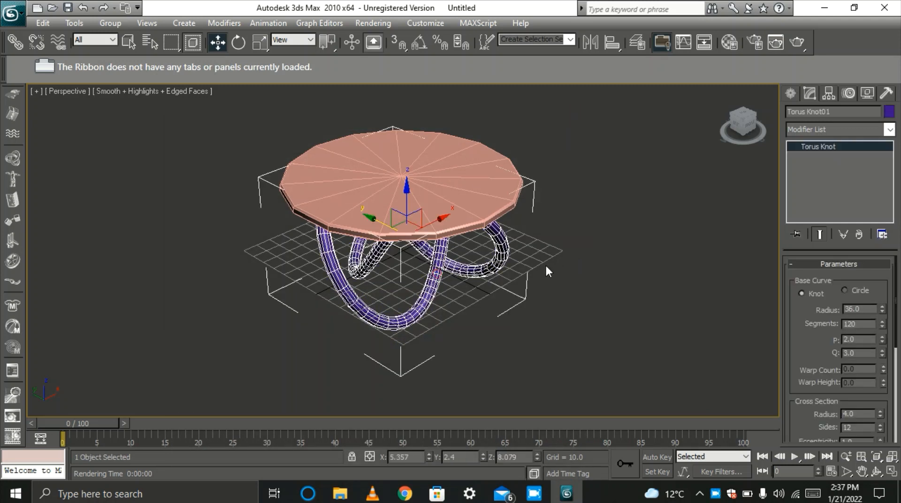
pyautogui.click(859, 309)
pyautogui.write('30')
pyautogui.press('Return')
pyautogui.click(620, 300)
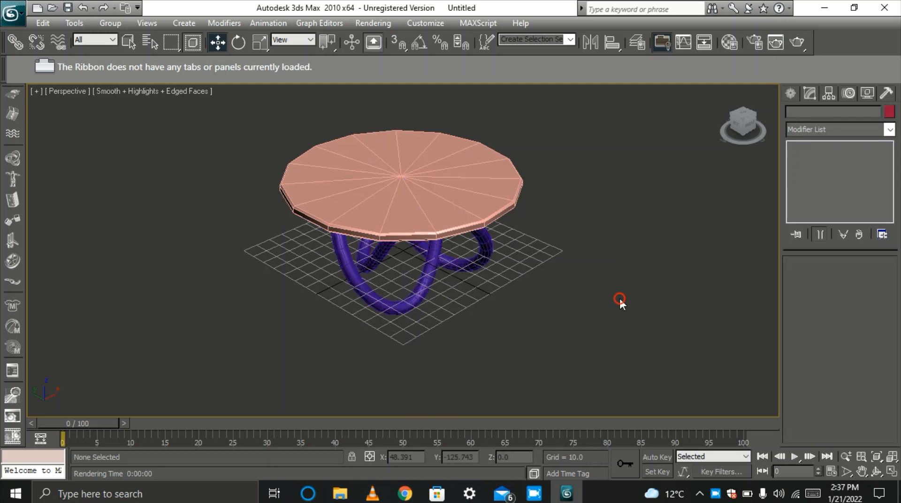
# Raise the tabletop and torus knot together a short distance along the Z axis.
pyautogui.moveTo(580, 322); pyautogui.dragTo(228, 131)
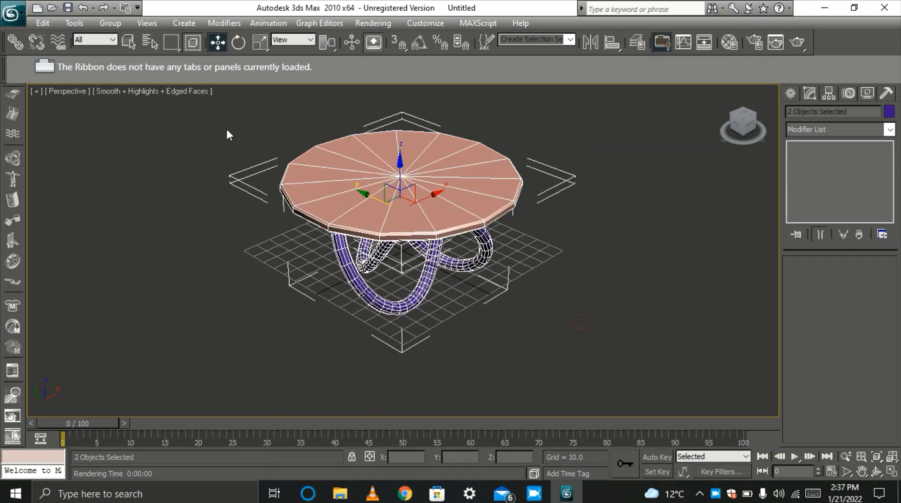
pyautogui.moveTo(402, 165); pyautogui.dragTo(402, 142)
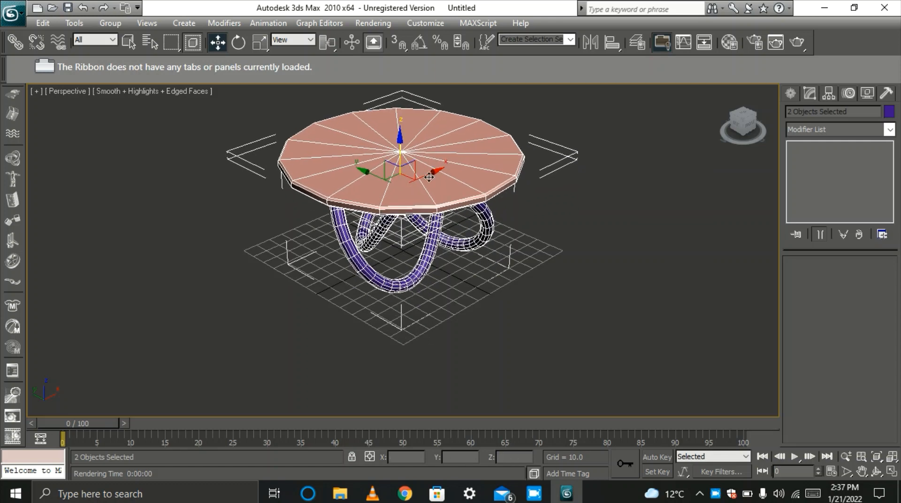
pyautogui.click(504, 313)
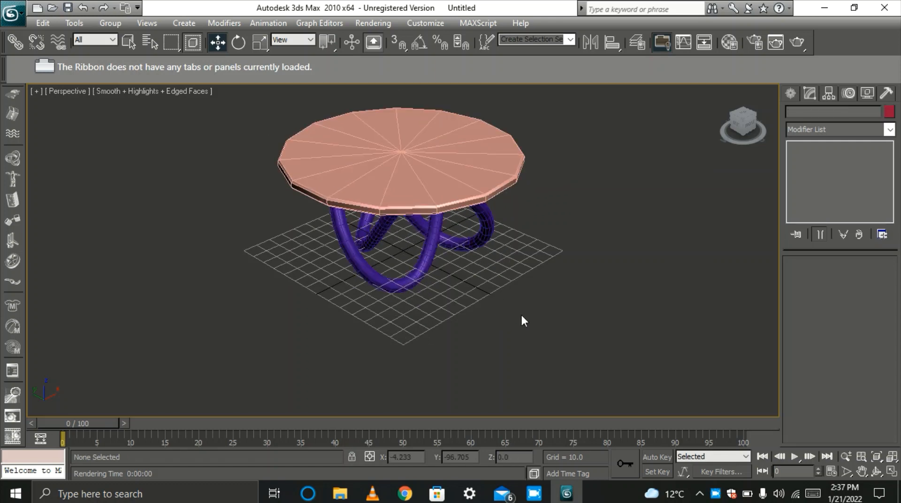
# Save the scene as "dining table" in the SIR 3D DRAWINGS LECTURE folder on drive E.
pyautogui.hotkey('ctrl', 's')
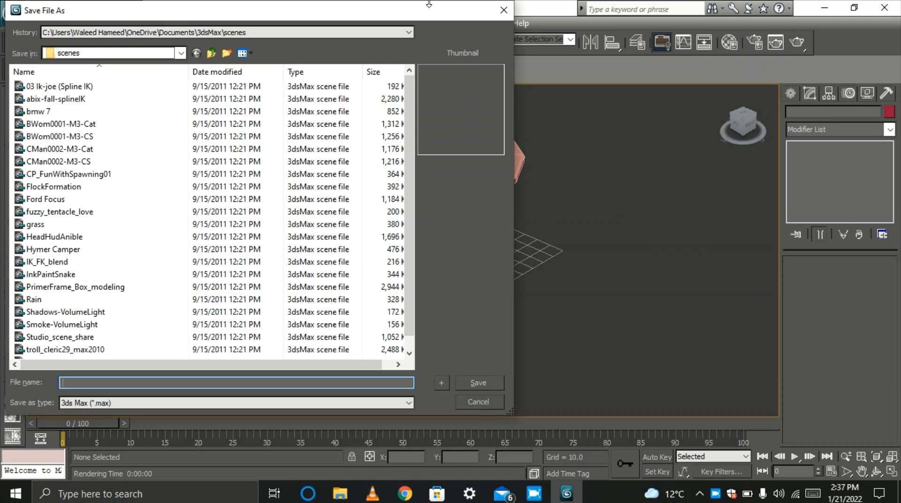
pyautogui.click(180, 53)
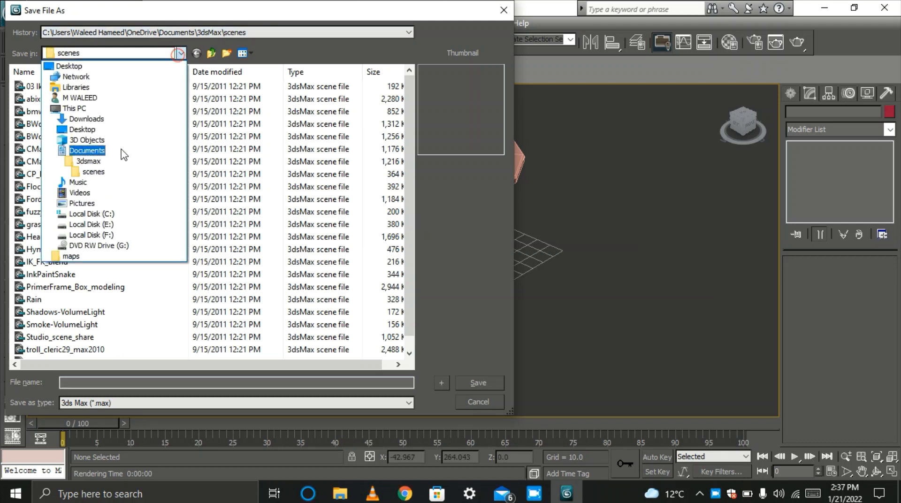
pyautogui.click(109, 224)
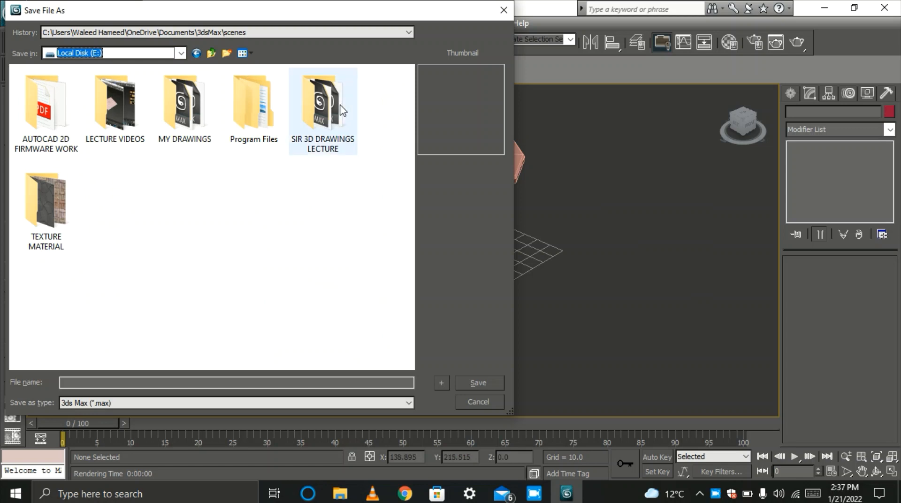
pyautogui.doubleClick(342, 111)
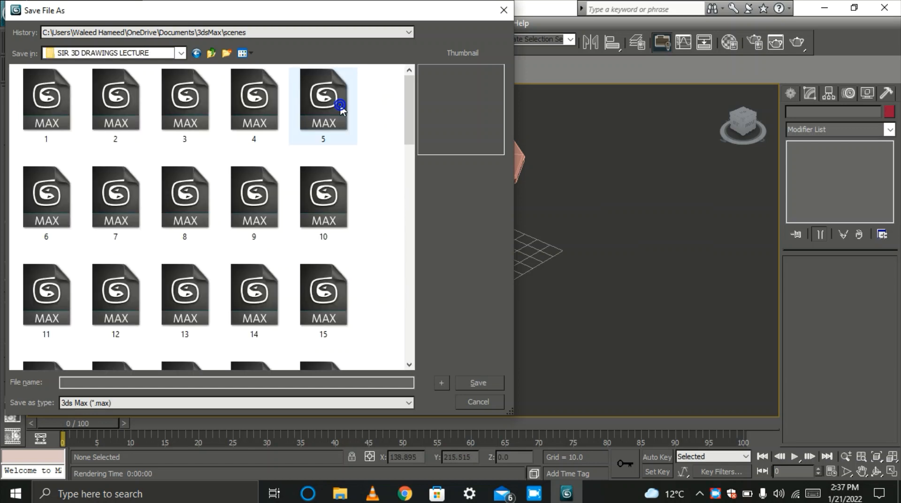
pyautogui.click(251, 382)
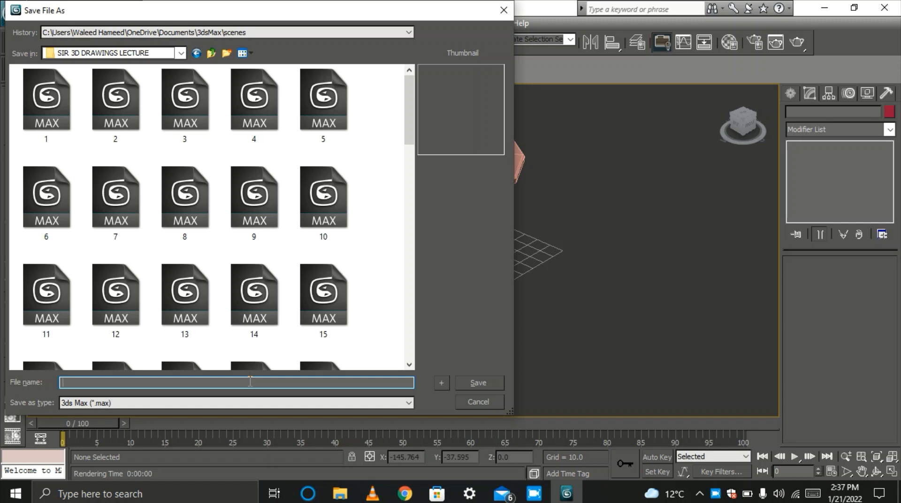
pyautogui.write('dining table')
pyautogui.click(470, 381)
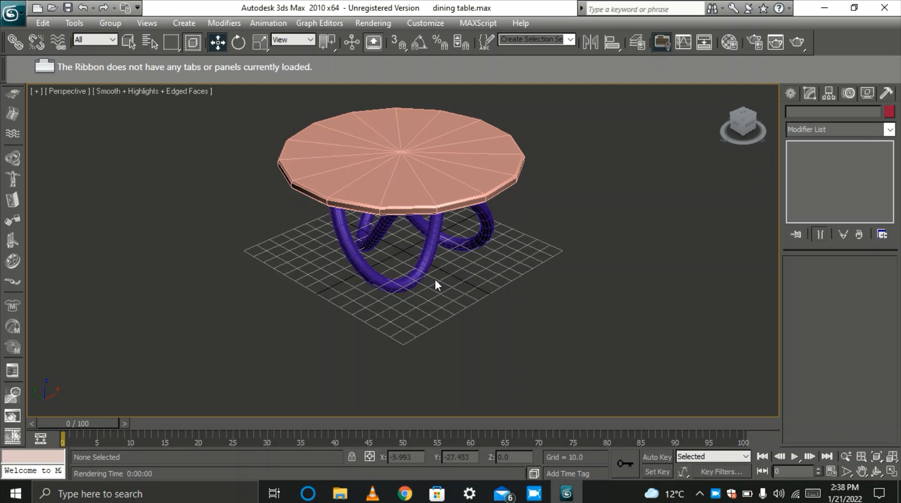
# Hide the perspective grid, render the table from farther away and close the rendered frame.
pyautogui.press('g')
pyautogui.scroll(-4, 493, 290)
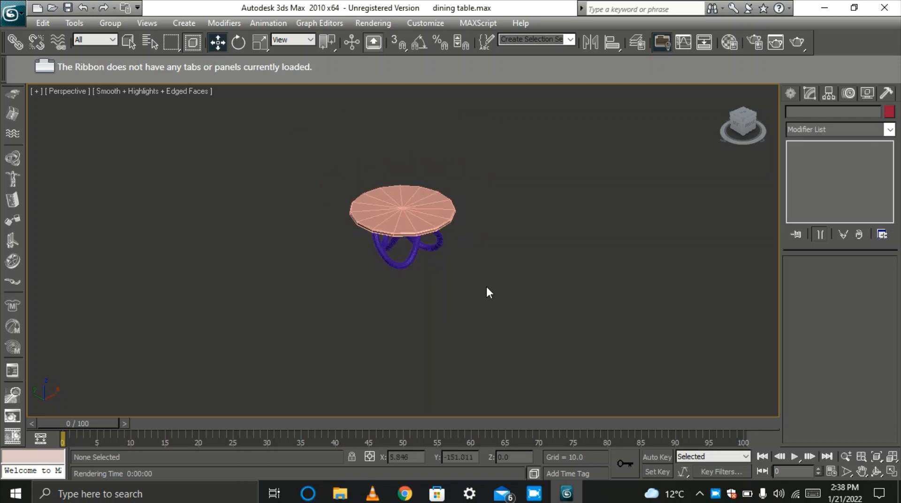
pyautogui.click(793, 43)
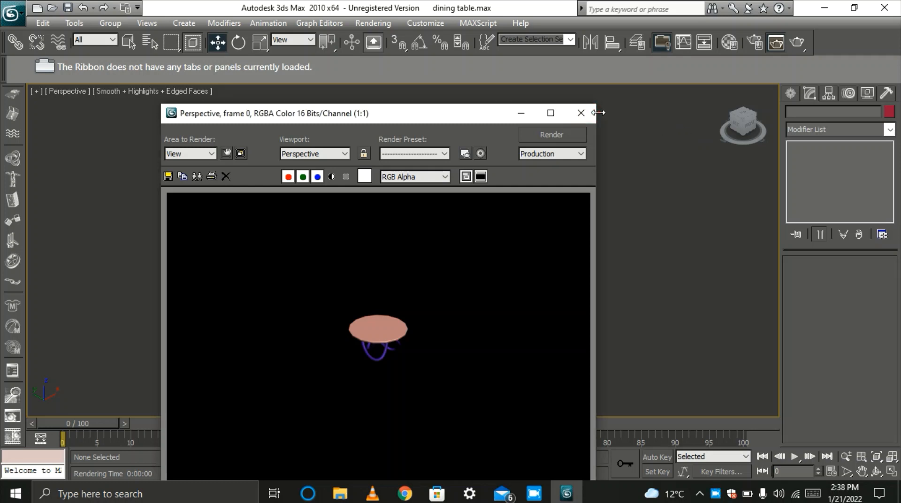
pyautogui.click(581, 112)
pyautogui.scroll(4, 380, 164)
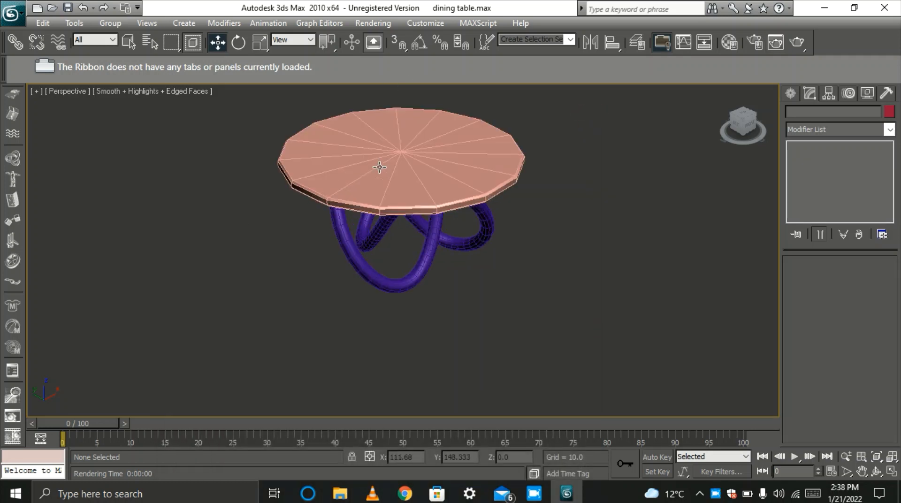
pyautogui.scroll(-4, 378, 150)
pyautogui.scroll(4, 378, 150)
pyautogui.scroll(4, 372, 84)
pyautogui.scroll(-4, 371, 84)
pyautogui.scroll(-4, 376, 101)
pyautogui.scroll(4, 382, 120)
pyautogui.scroll(4, 388, 90)
pyautogui.scroll(-6, 387, 89)
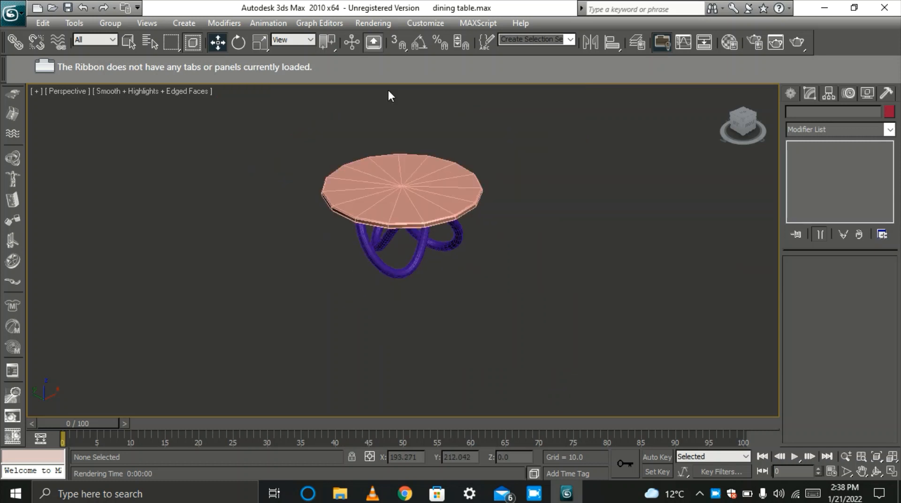
pyautogui.scroll(3, 394, 84)
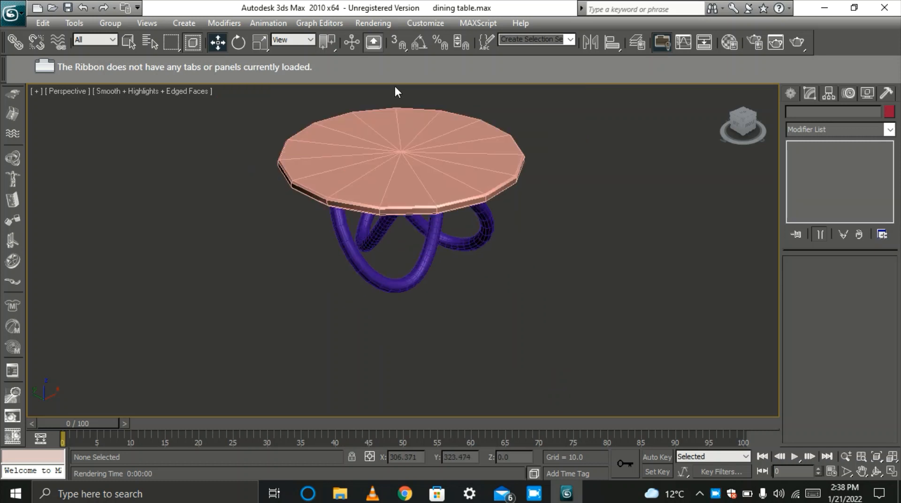
pyautogui.scroll(-4, 416, 126)
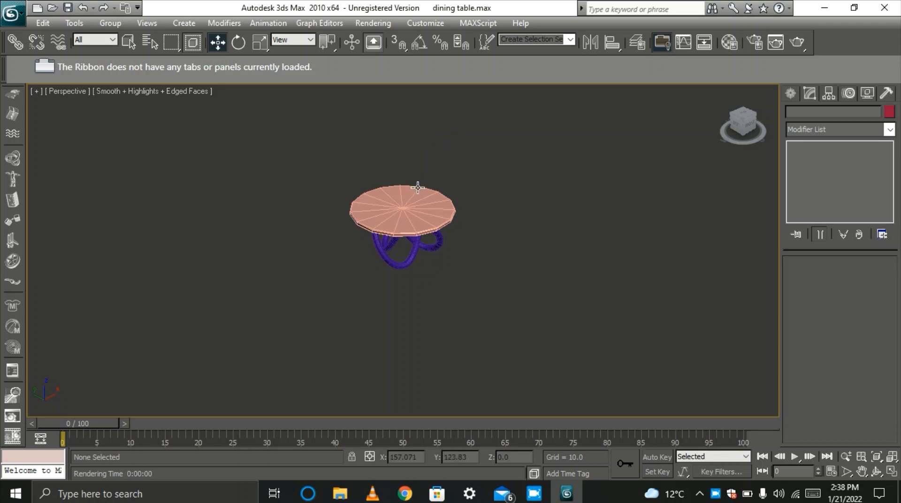
pyautogui.scroll(2, 409, 180)
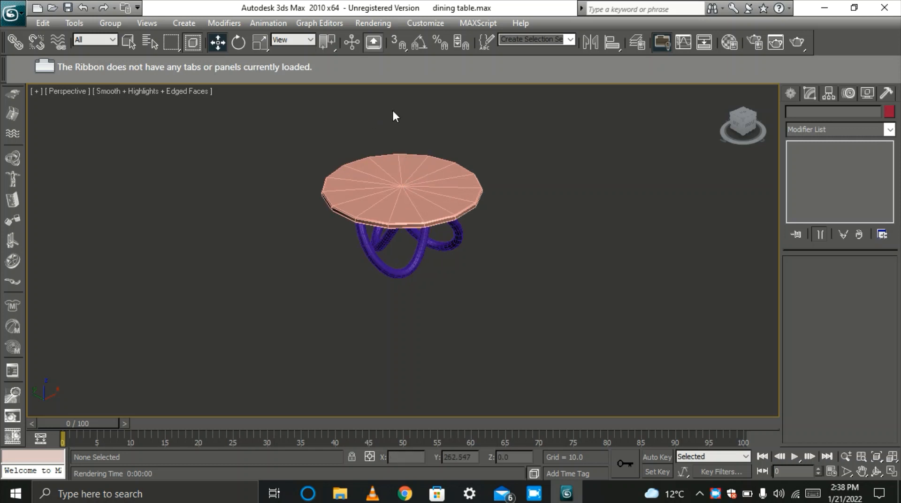
pyautogui.scroll(1, 407, 102)
pyautogui.scroll(-4, 406, 101)
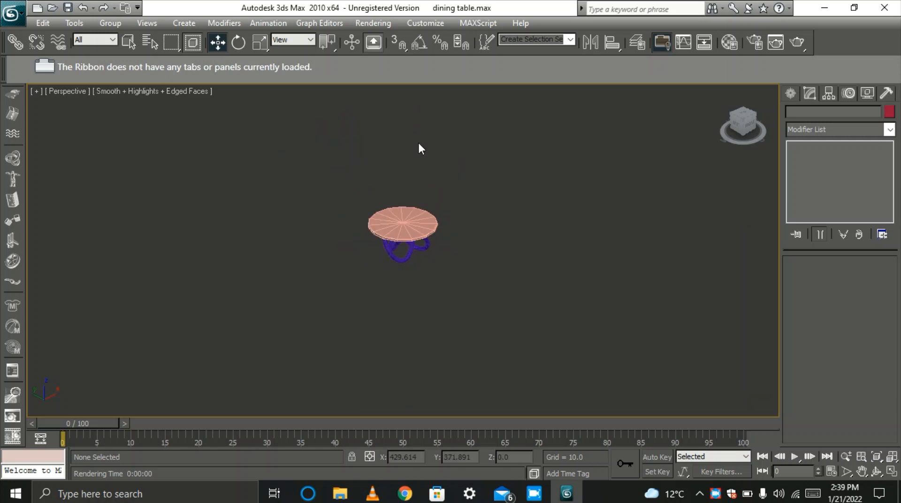
pyautogui.scroll(-2, 415, 146)
pyautogui.scroll(1, 409, 143)
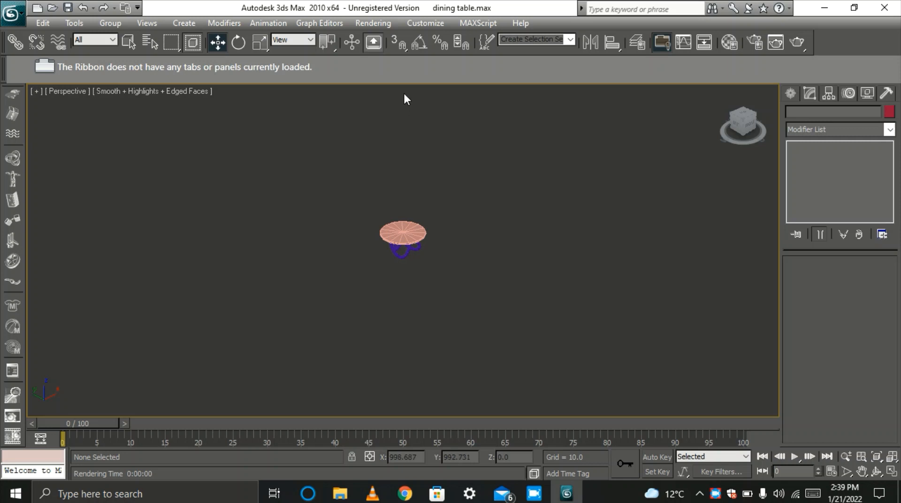
pyautogui.scroll(1, 404, 97)
pyautogui.scroll(-8, 404, 110)
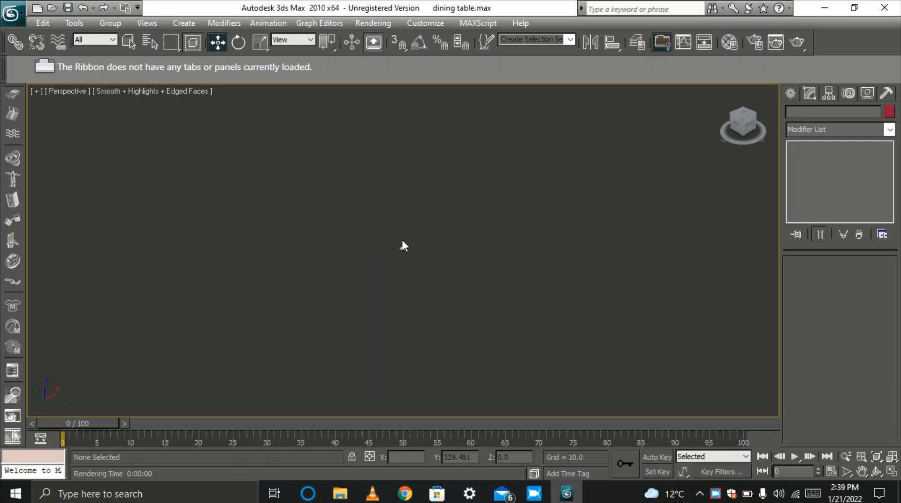
pyautogui.scroll(6, 401, 238)
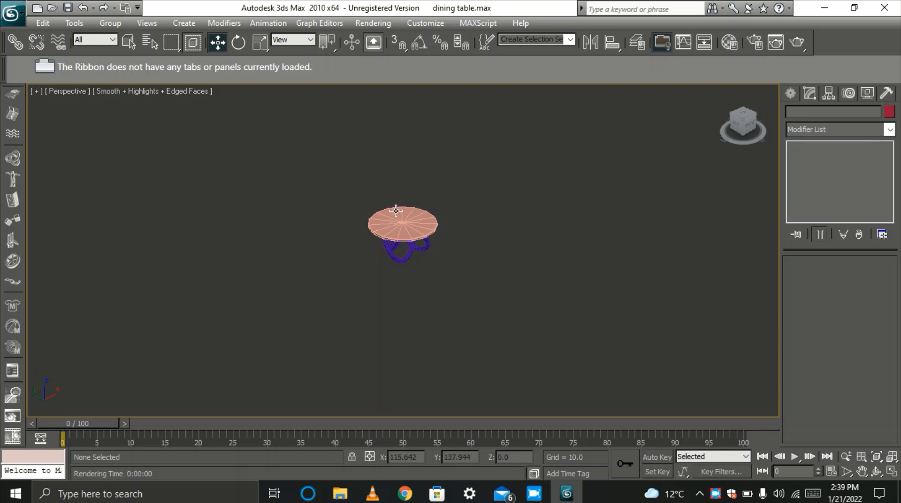
pyautogui.scroll(2, 396, 211)
pyautogui.scroll(2, 395, 179)
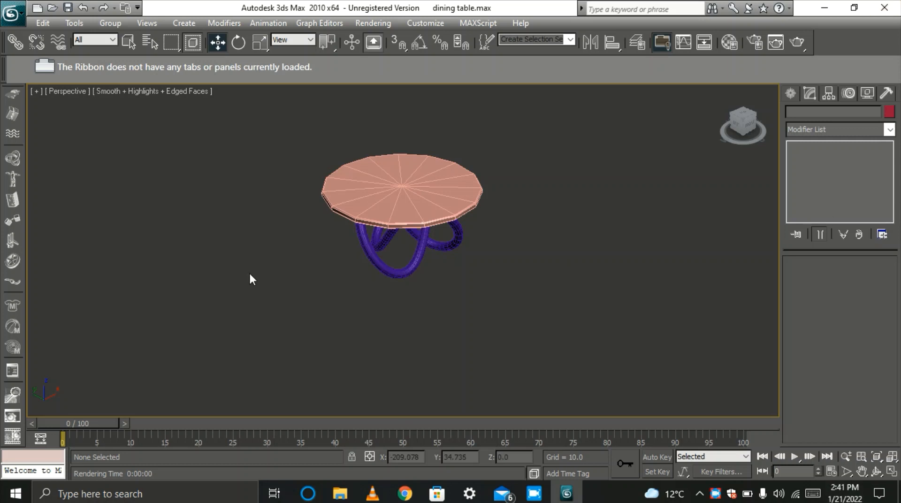
pyautogui.click(792, 95)
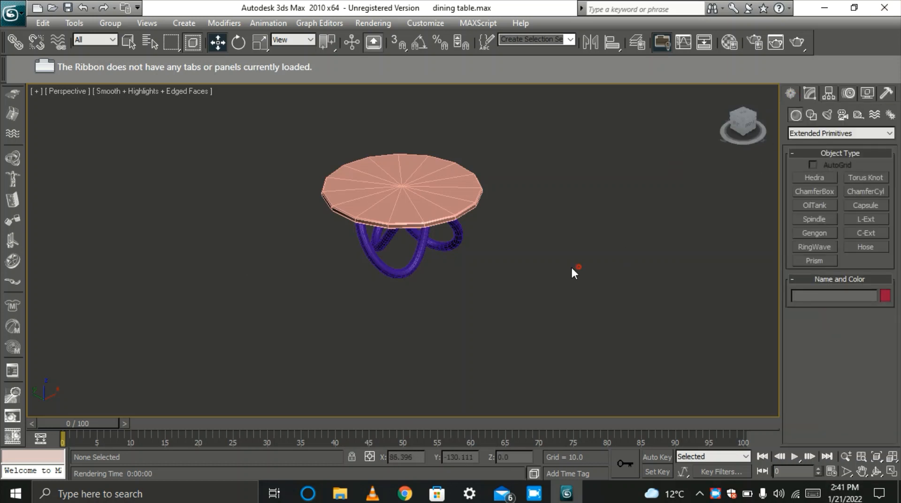
pyautogui.moveTo(531, 274); pyautogui.dragTo(266, 120)
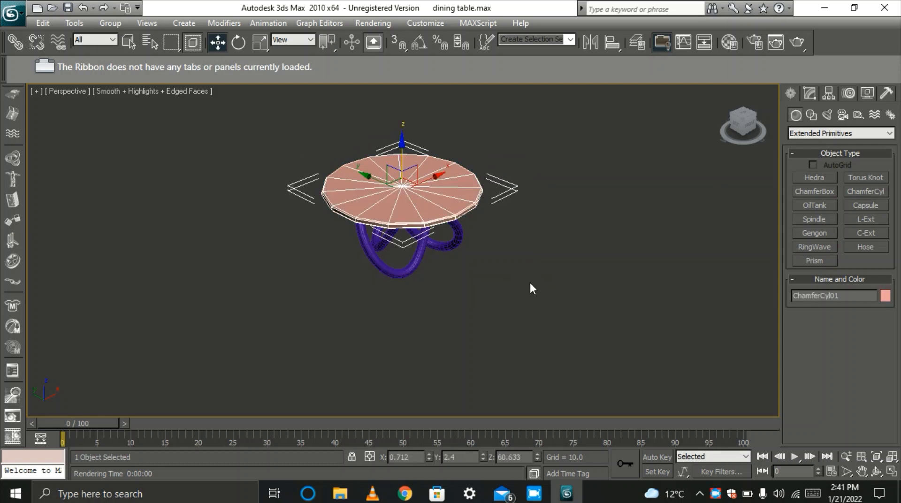
pyautogui.click(530, 283)
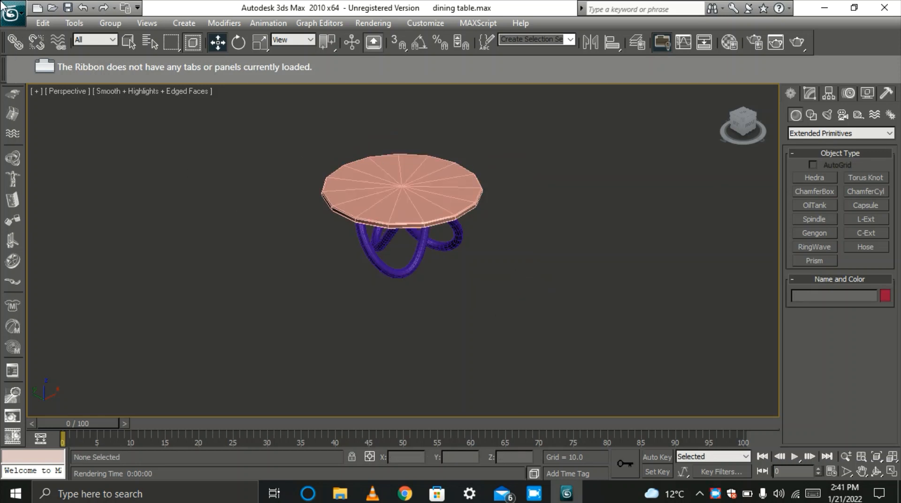
# Save the scene under the new name "dining table 1" in the SIR 3D DRAWINGS LECTURE folder.
pyautogui.click(25, 16)
pyautogui.click(41, 162)
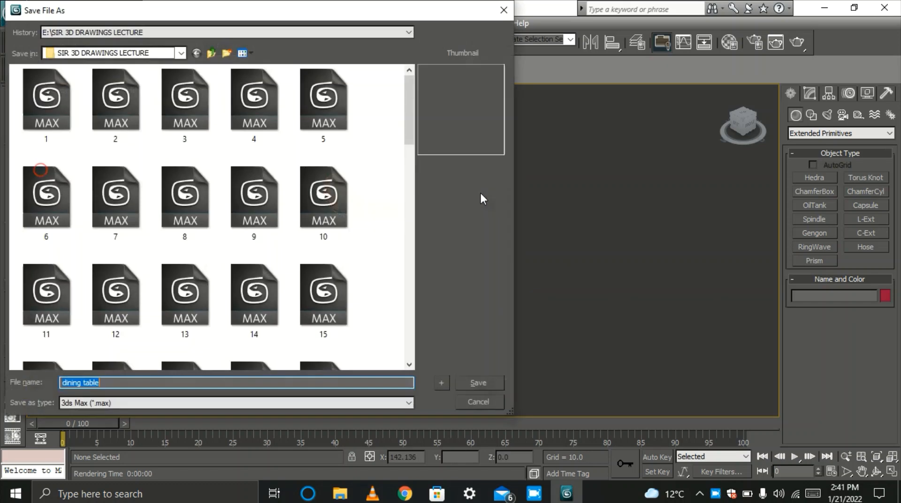
pyautogui.click(146, 381)
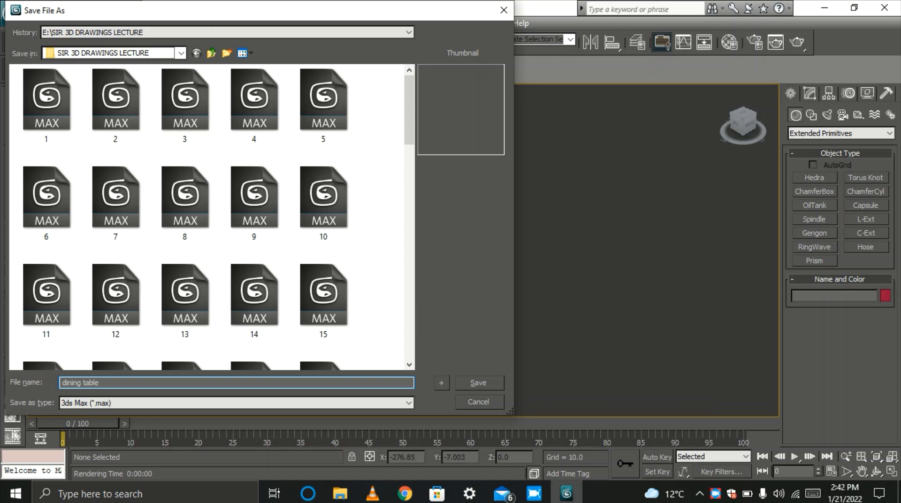
pyautogui.write('1')
pyautogui.click(483, 384)
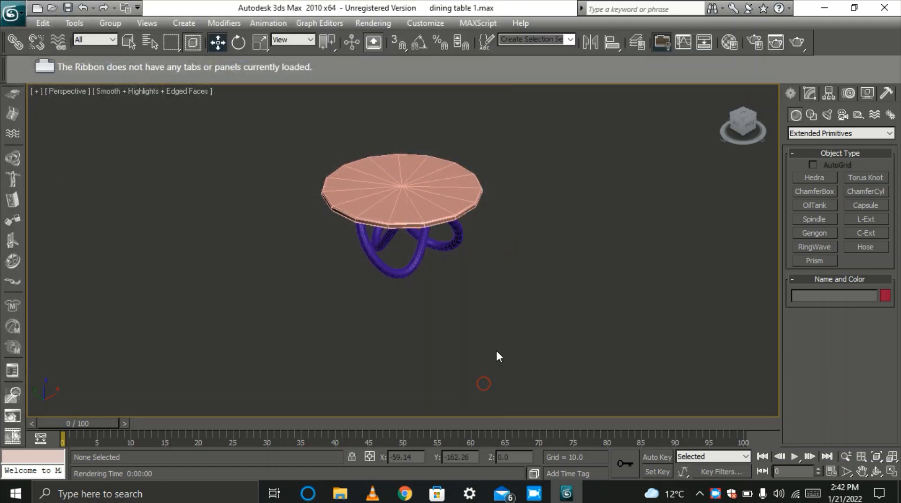
# Create a Standard Primitives box about 87 long, 97 wide and 66 high beside the dining table.
pyautogui.click(889, 133)
pyautogui.click(857, 146)
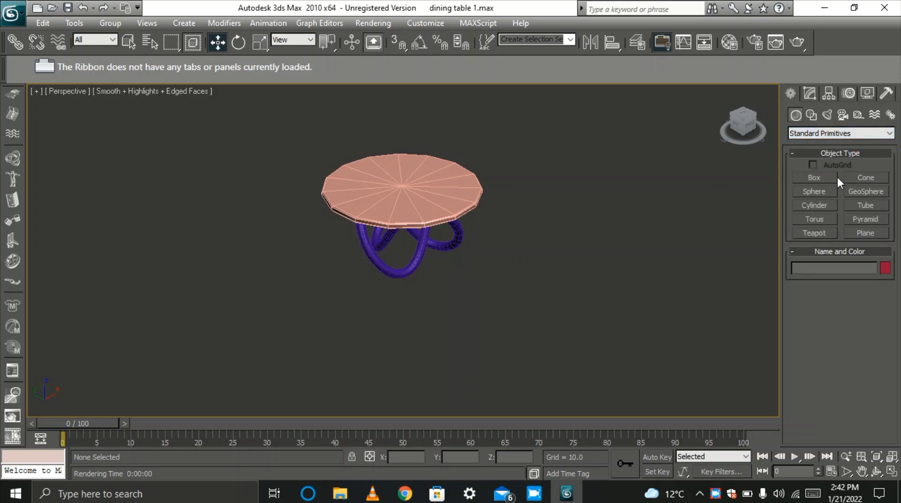
pyautogui.click(815, 177)
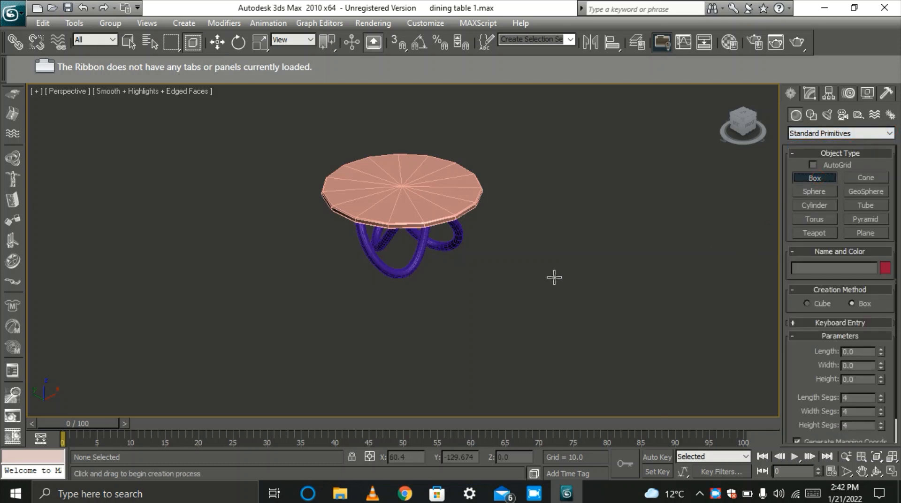
pyautogui.moveTo(553, 275); pyautogui.dragTo(568, 362)
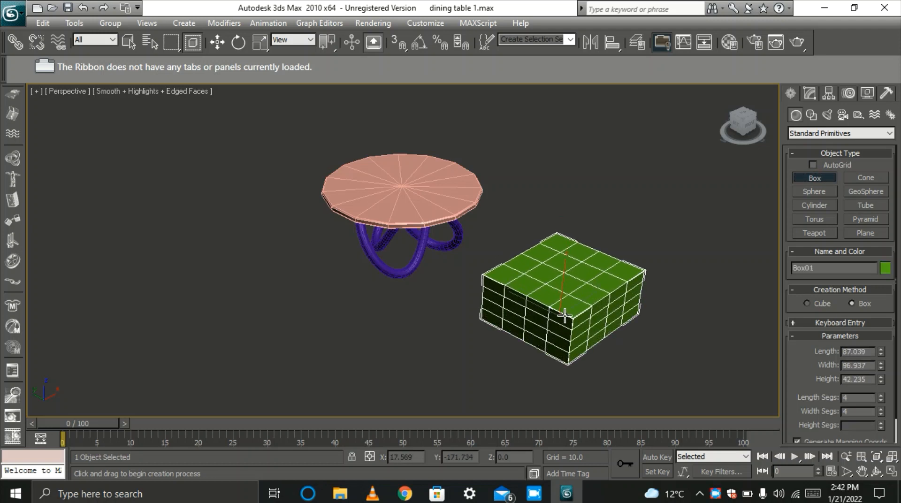
pyautogui.click(570, 295)
pyautogui.rightClick(570, 295)
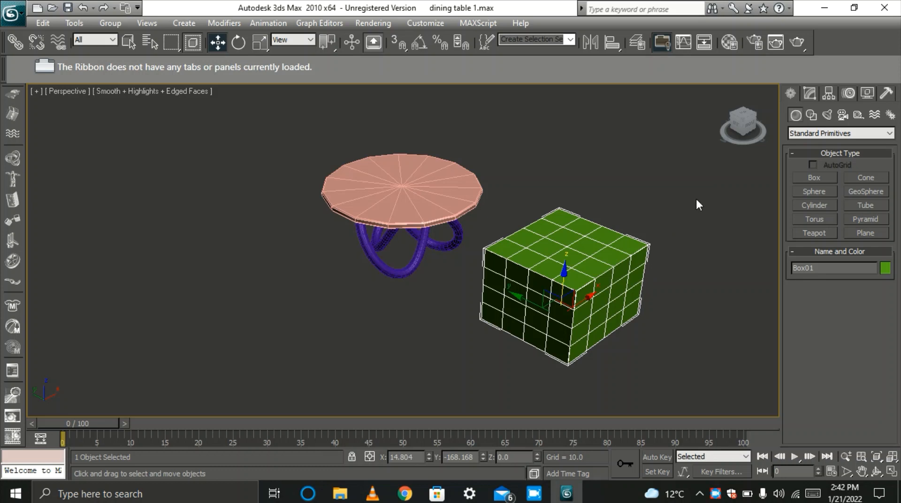
# Set the box's length and width to 24.
pyautogui.click(810, 96)
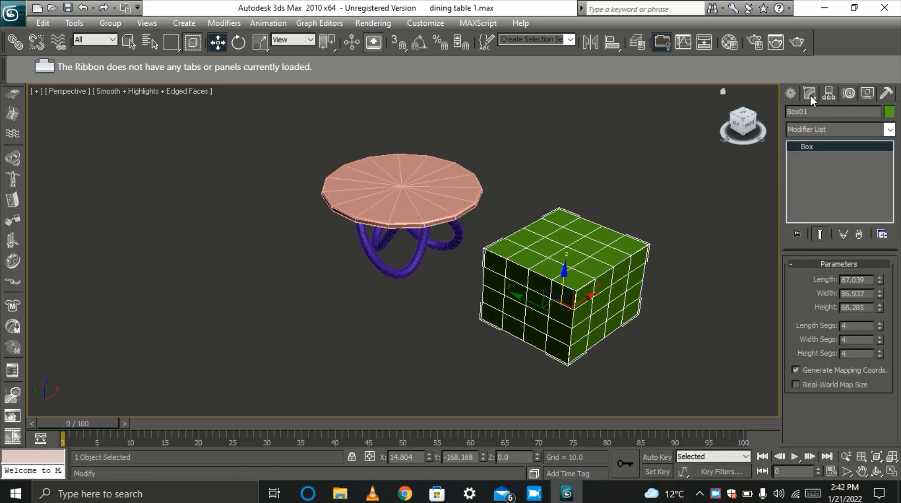
pyautogui.doubleClick(870, 279)
pyautogui.write('2')
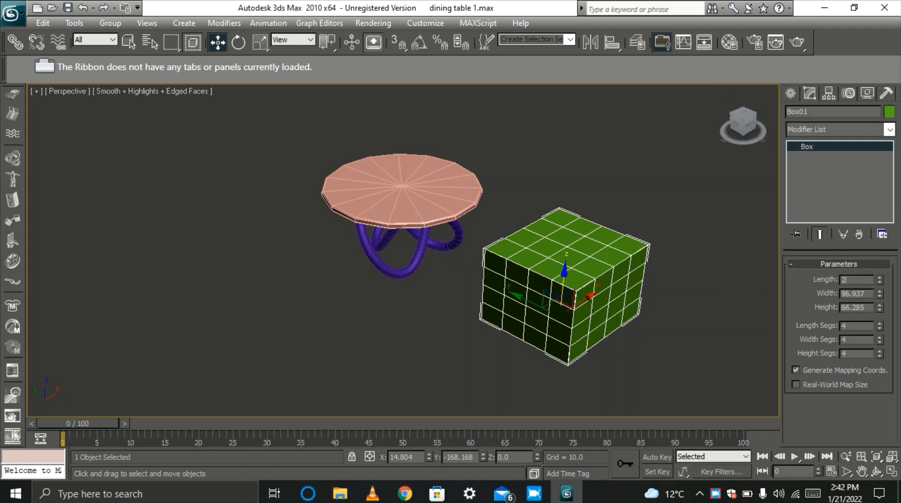
pyautogui.write('4')
pyautogui.press('Tab')
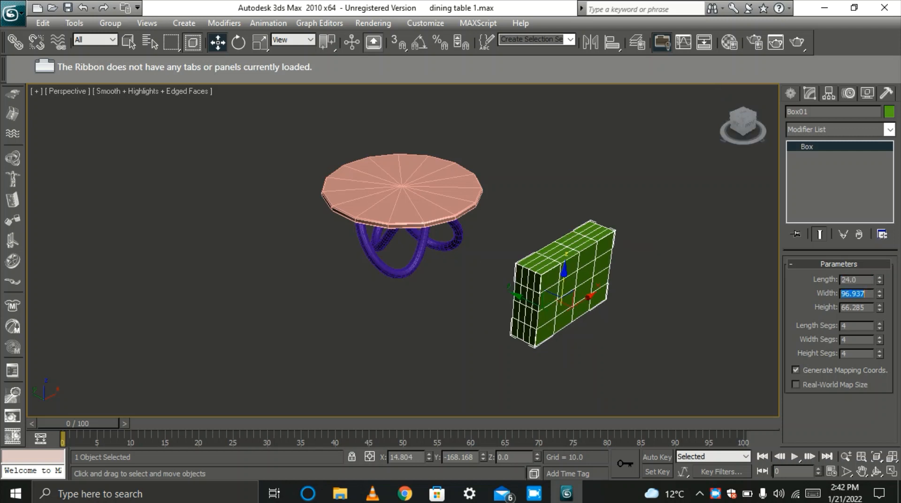
pyautogui.write('24')
pyautogui.press('Tab')
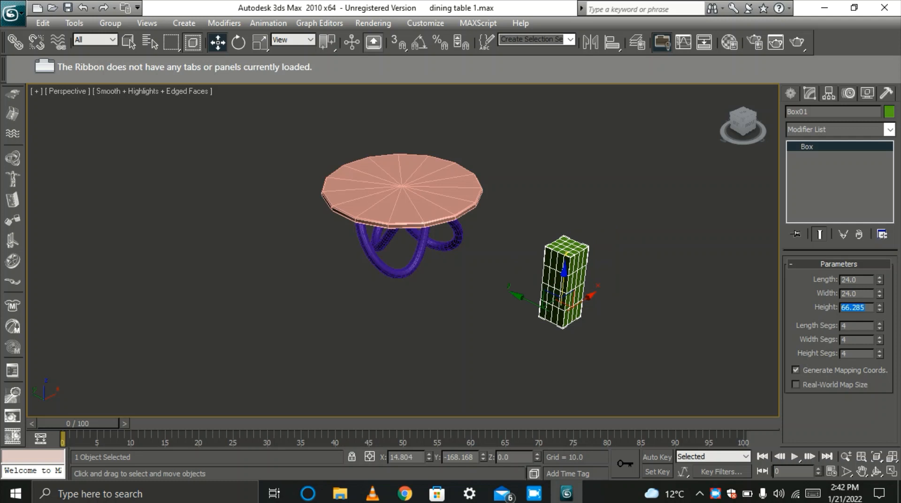
# Set the box's length and width to 48 and its height to 12.
pyautogui.moveTo(864, 280); pyautogui.dragTo(814, 280)
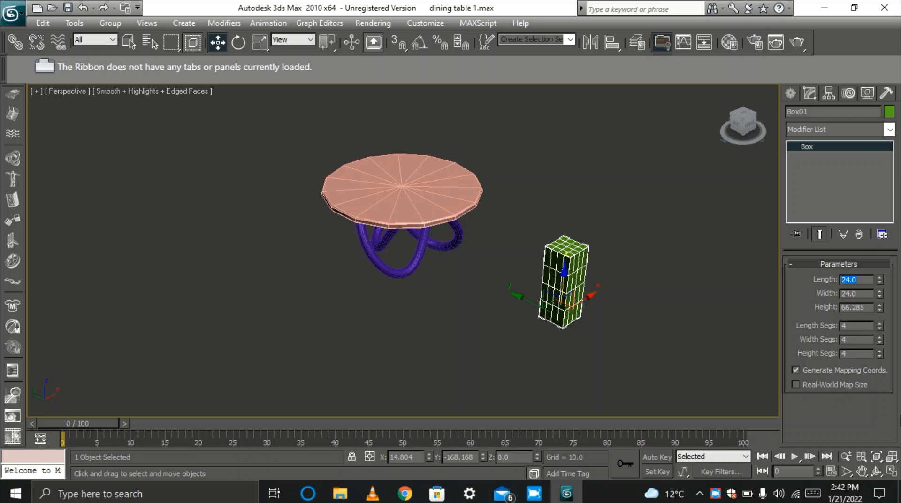
pyautogui.write('48')
pyautogui.press('Tab')
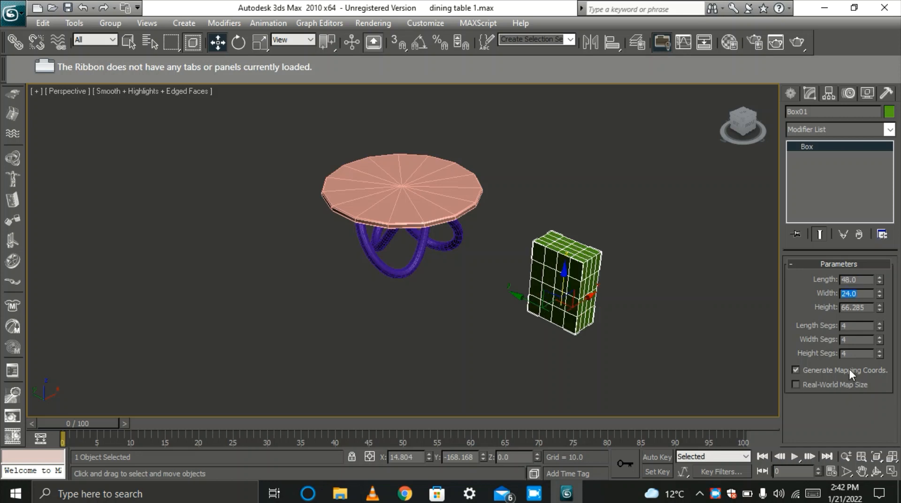
pyautogui.write('48')
pyautogui.press('Tab')
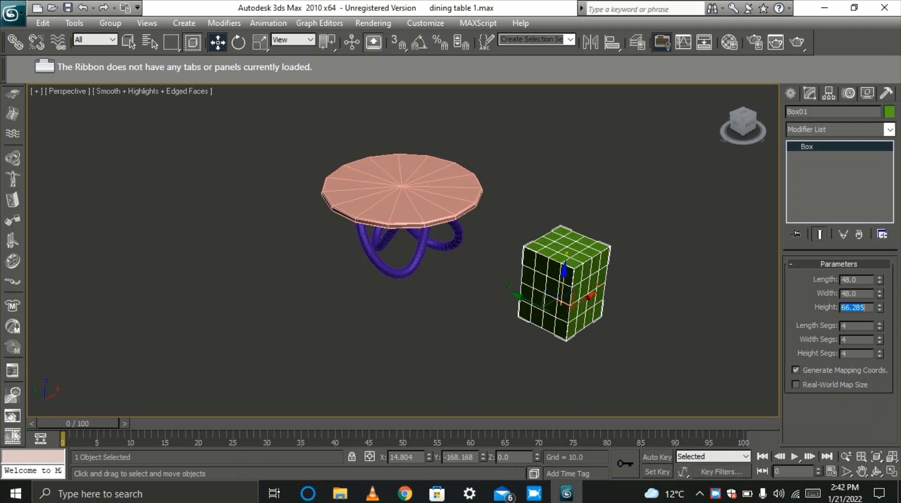
pyautogui.write('12')
pyautogui.press('Tab')
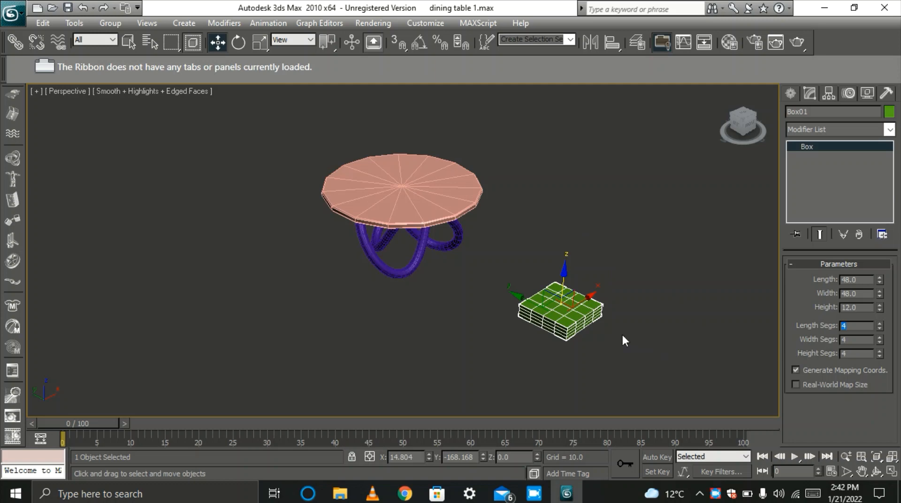
# Reduce the box's height segments to 1.
pyautogui.scroll(3, 596, 365)
pyautogui.scroll(-3, 457, 295)
pyautogui.scroll(2, 616, 343)
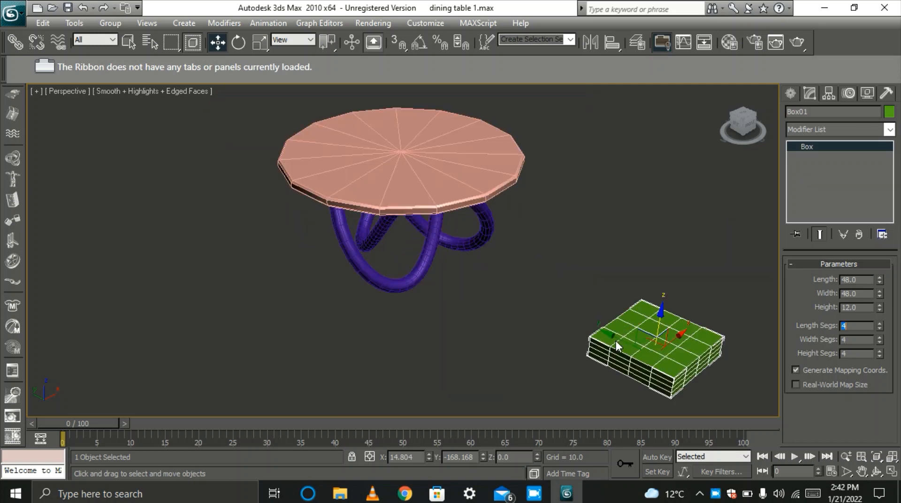
pyautogui.click(878, 356)
pyautogui.click(878, 356)
pyautogui.click(878, 357)
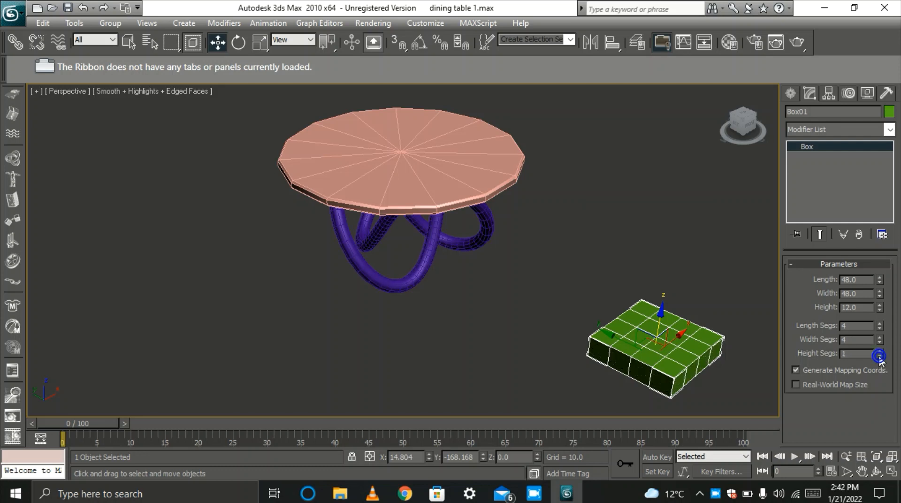
pyautogui.scroll(-2, 639, 334)
pyautogui.scroll(2, 639, 337)
pyautogui.scroll(-2, 606, 319)
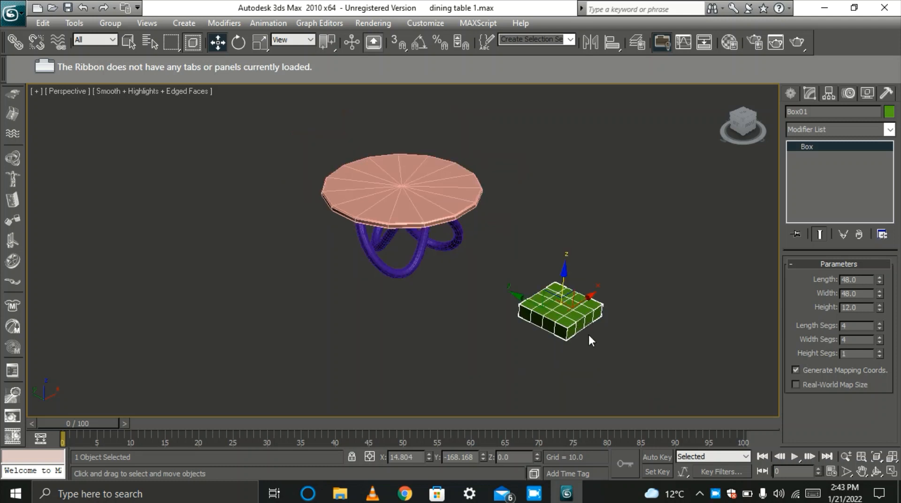
# Convert the box to an editable poly and switch to polygon selection.
pyautogui.rightClick(556, 326)
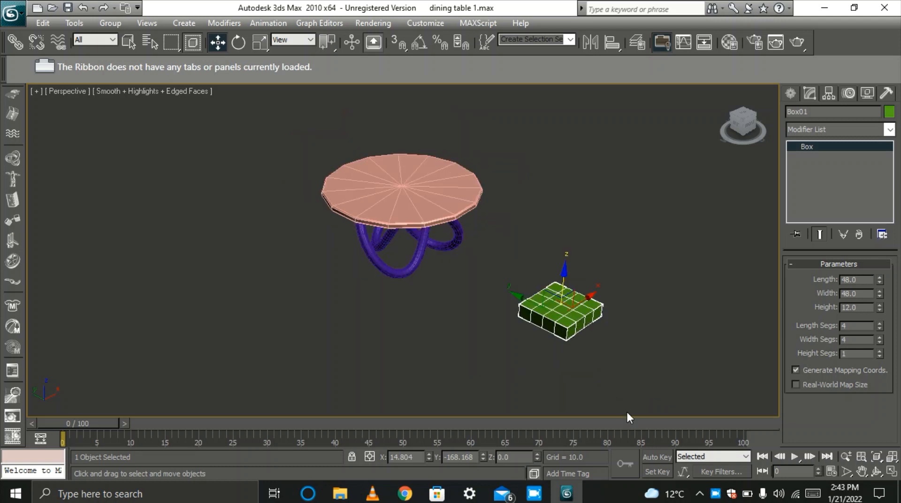
pyautogui.click(764, 446)
pyautogui.click(854, 279)
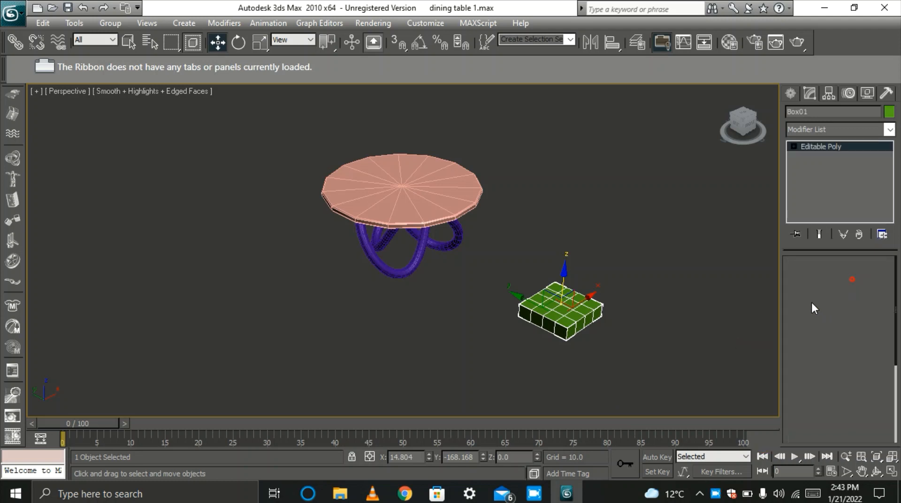
# Select the four corner polygons on the box's top face.
pyautogui.click(566, 323)
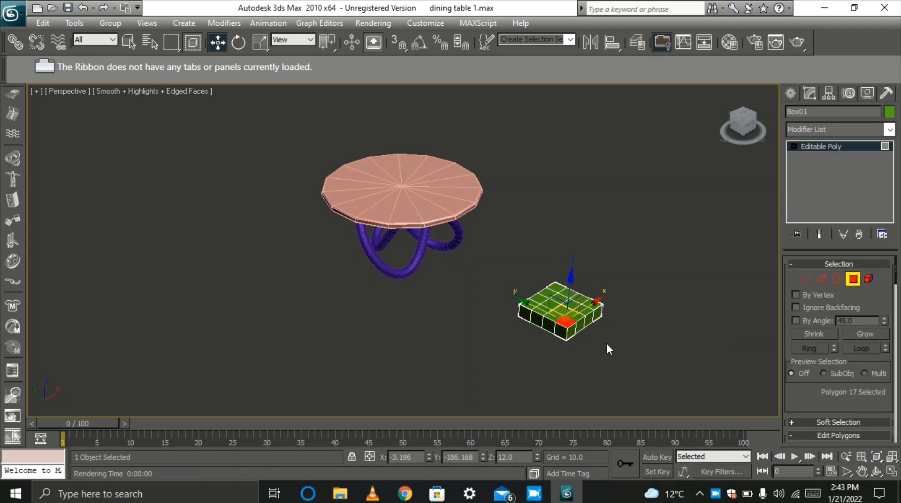
pyautogui.keyDown('ctrl'); pyautogui.click(592, 304); pyautogui.keyUp('ctrl')
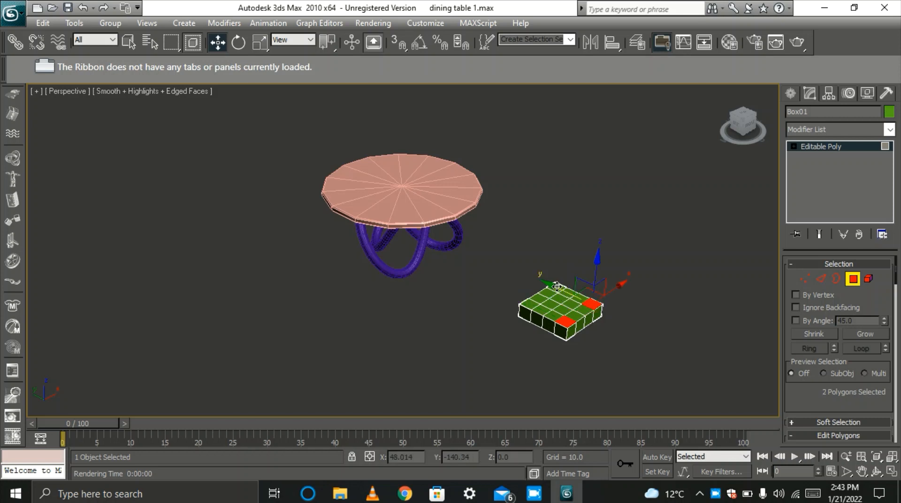
pyautogui.keyDown('ctrl'); pyautogui.click(556, 288); pyautogui.keyUp('ctrl')
pyautogui.keyDown('ctrl'); pyautogui.click(528, 304); pyautogui.keyUp('ctrl')
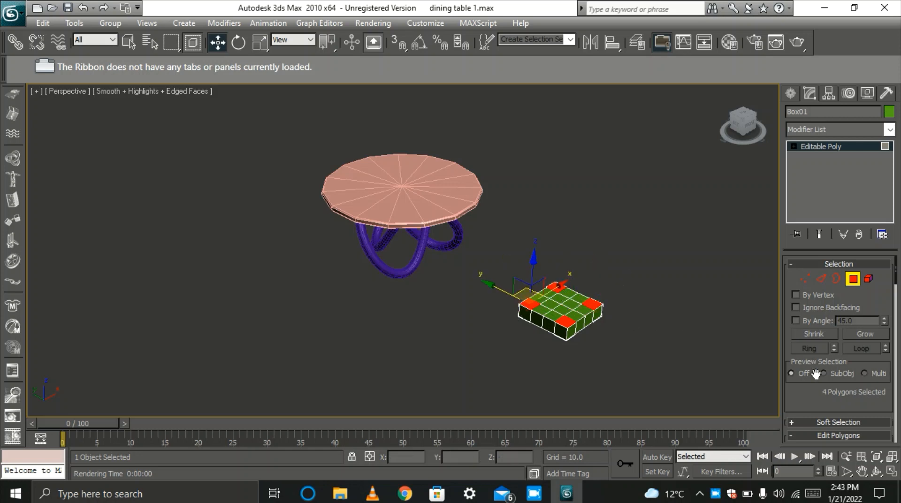
# Try extruding the four selected corner polygons by a height of 24 as a group.
pyautogui.moveTo(807, 396); pyautogui.dragTo(811, 264)
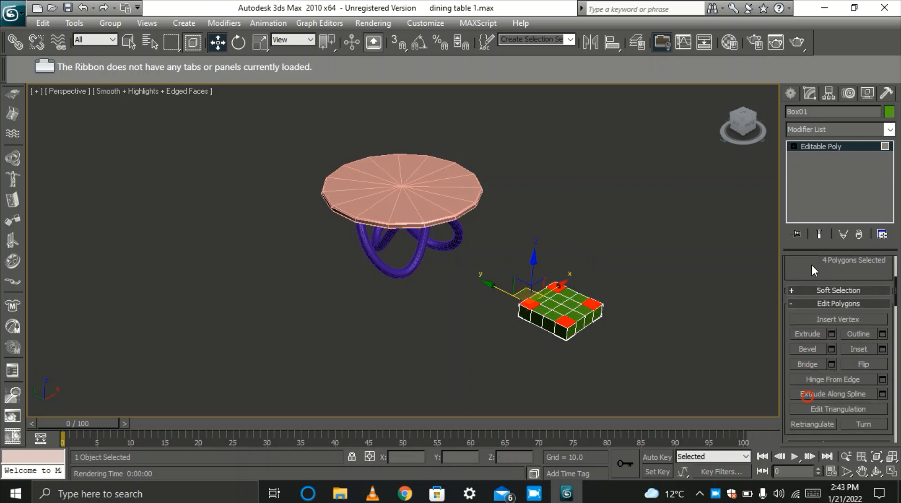
pyautogui.click(831, 334)
pyautogui.doubleClick(772, 221)
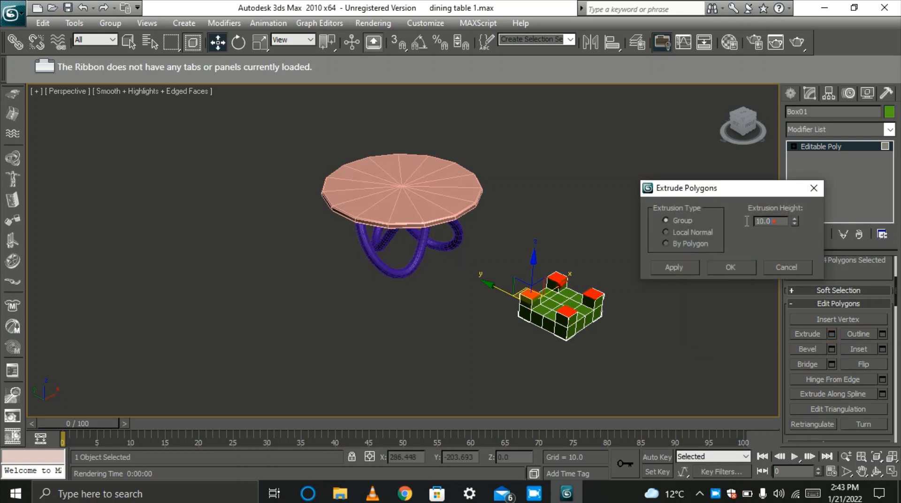
pyautogui.write('2')
pyautogui.click(739, 268)
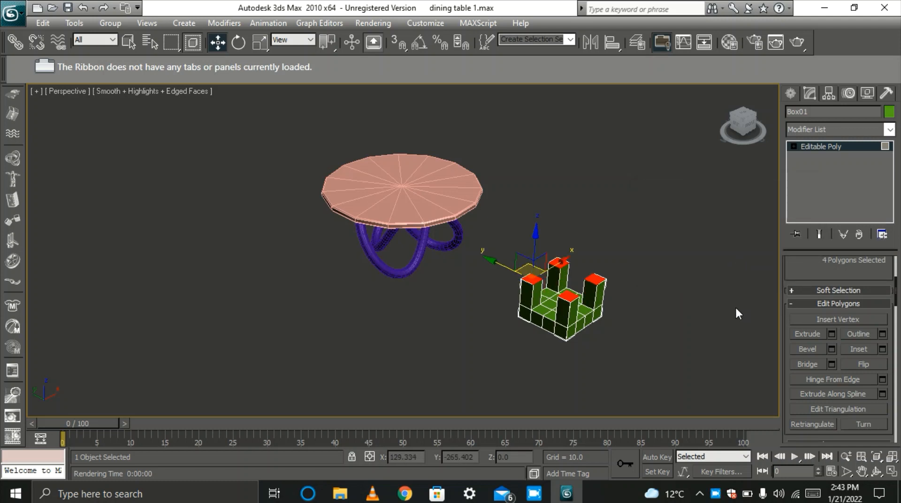
pyautogui.click(831, 334)
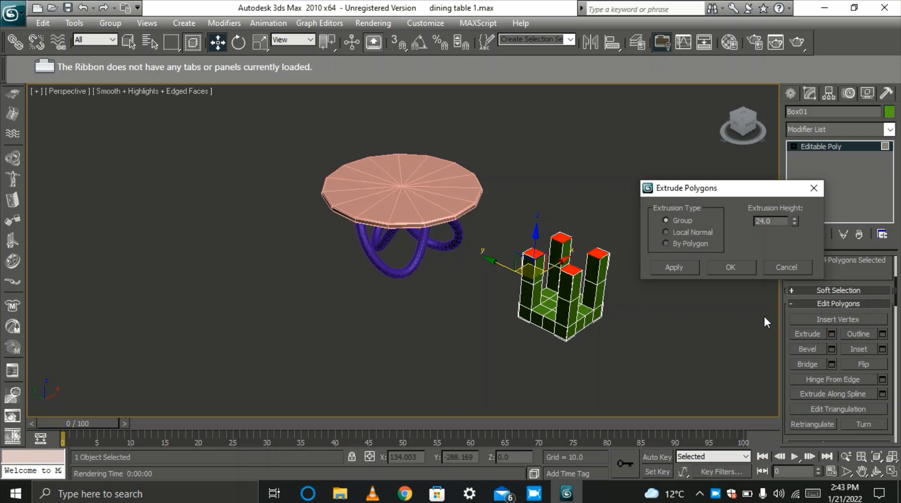
pyautogui.click(787, 268)
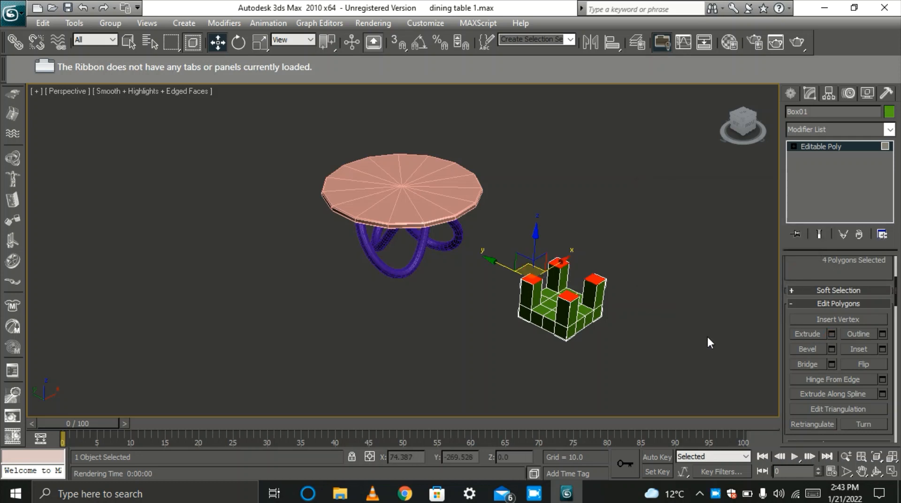
# Extrude the four corner polygons by 60 to form the chair legs, and clear the polygon selection.
pyautogui.click(831, 333)
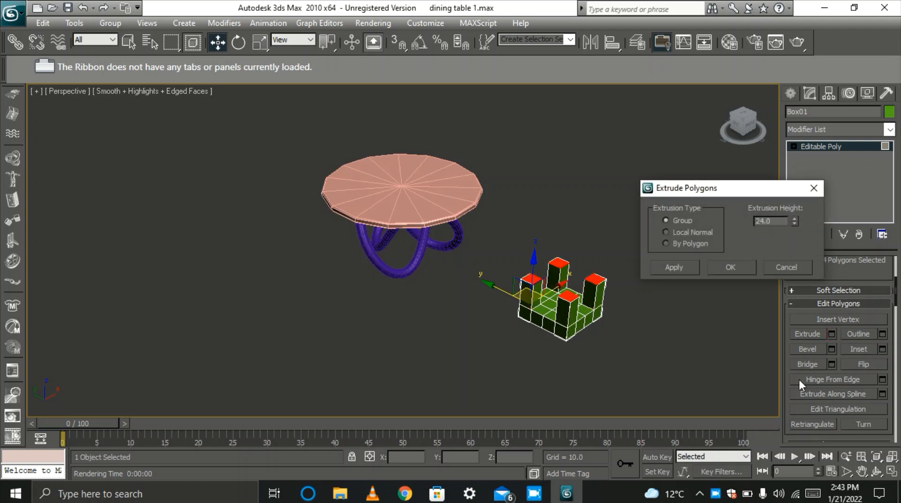
pyautogui.click(773, 223)
pyautogui.doubleClick(765, 222)
pyautogui.write('5')
pyautogui.click(733, 267)
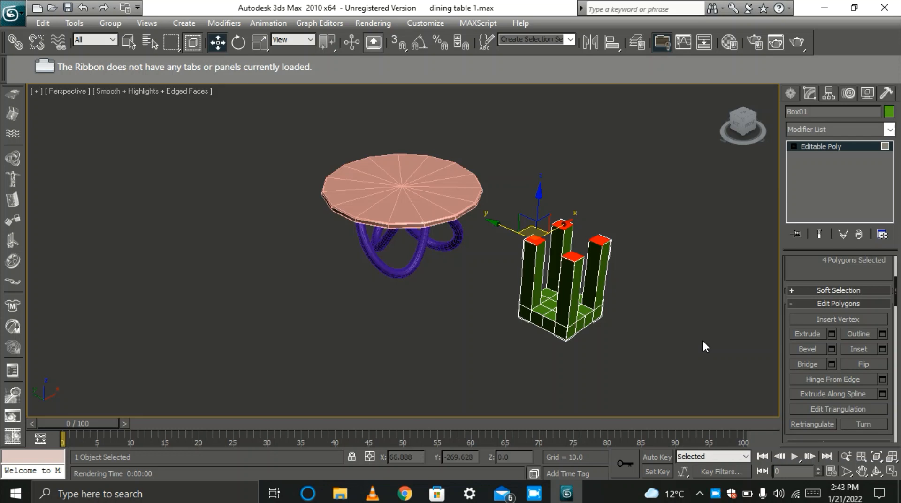
pyautogui.click(681, 338)
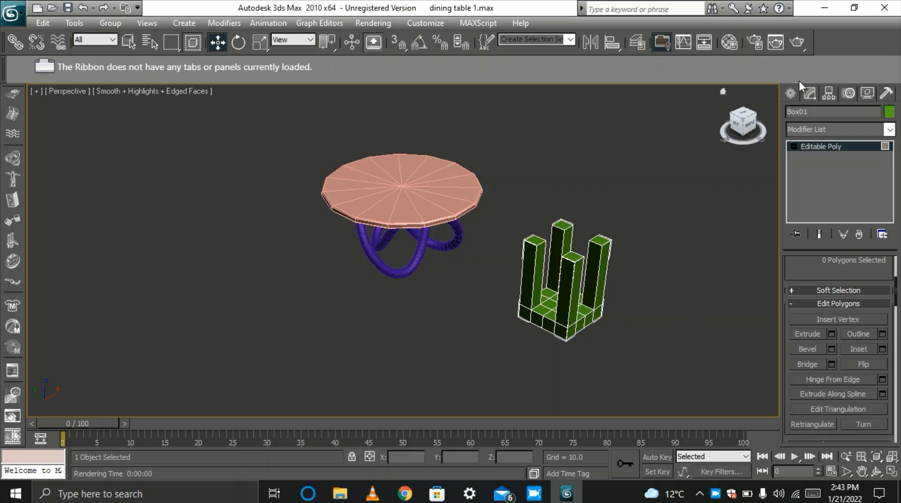
# Leave polygon editing and rotate the whole box to exactly 180 degrees about the Y axis, so the legs point down.
pyautogui.click(791, 91)
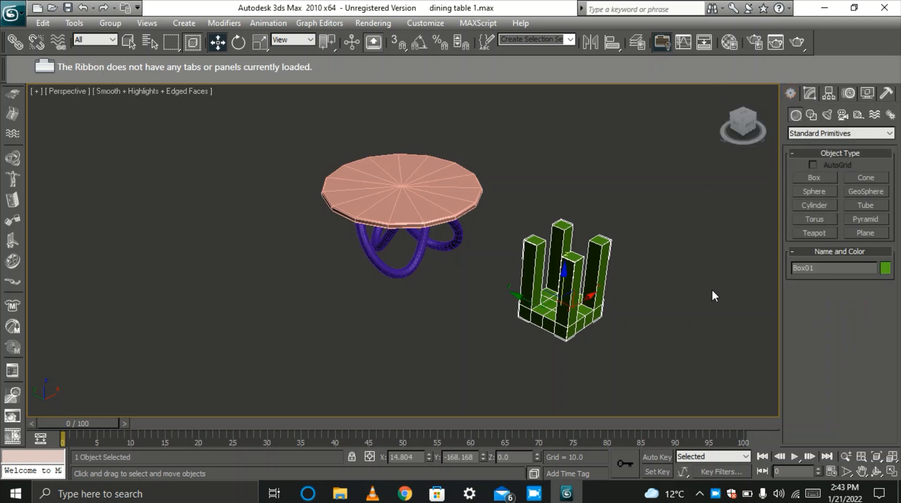
pyautogui.click(683, 310)
pyautogui.moveTo(653, 342); pyautogui.dragTo(526, 201)
pyautogui.click(572, 262)
pyautogui.click(243, 45)
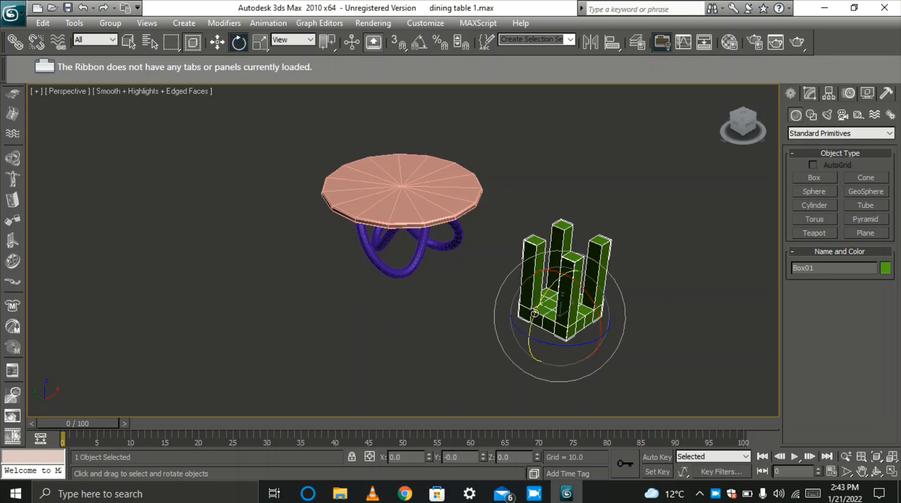
pyautogui.moveTo(535, 313); pyautogui.dragTo(582, 159)
pyautogui.rightClick(235, 48)
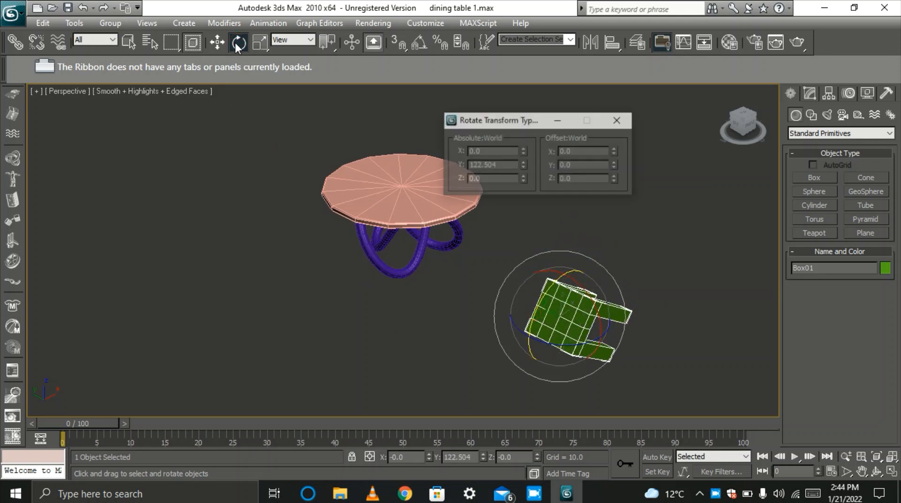
pyautogui.doubleClick(501, 165)
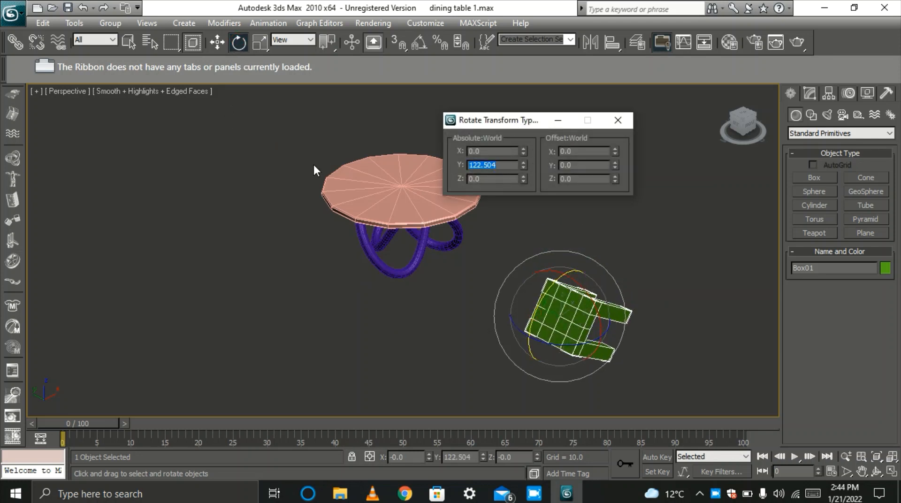
pyautogui.write('180')
pyautogui.press('Tab')
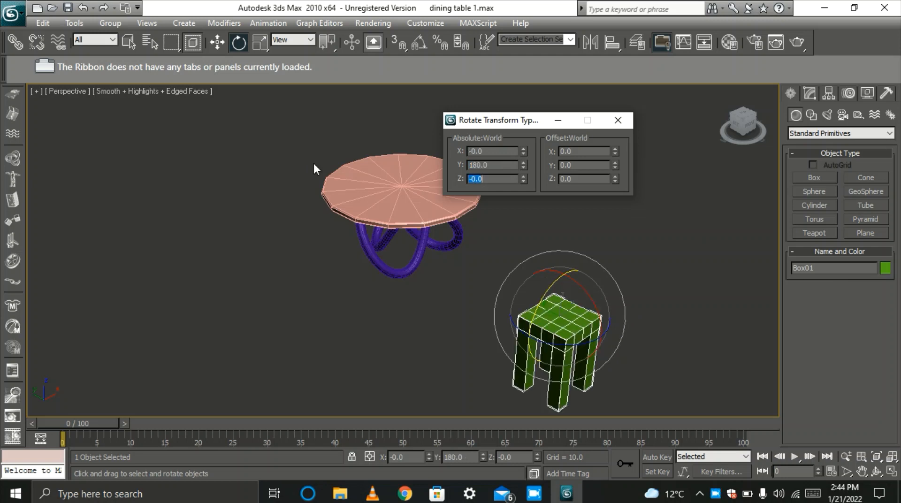
pyautogui.click(617, 121)
pyautogui.click(621, 235)
# Select the row of four top polygons along the chair seat's edge facing away from the table.
pyautogui.scroll(3, 613, 385)
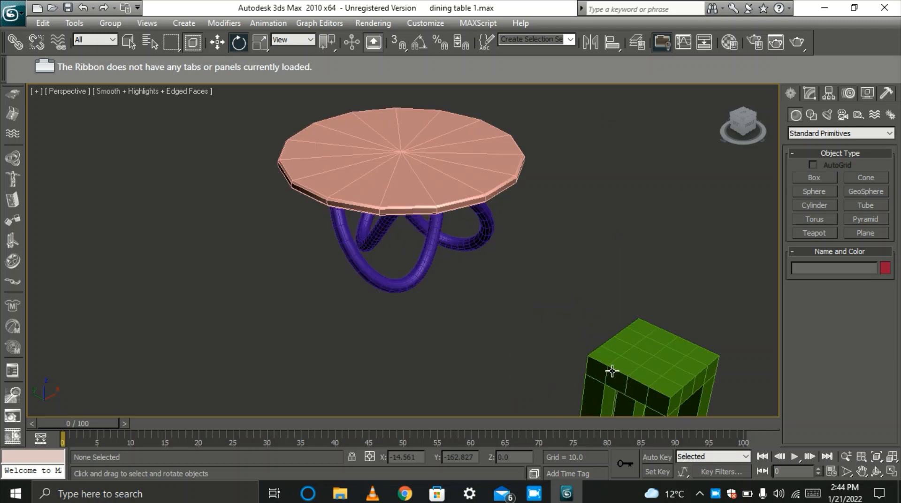
pyautogui.scroll(-6, 610, 356)
pyautogui.scroll(2, 554, 374)
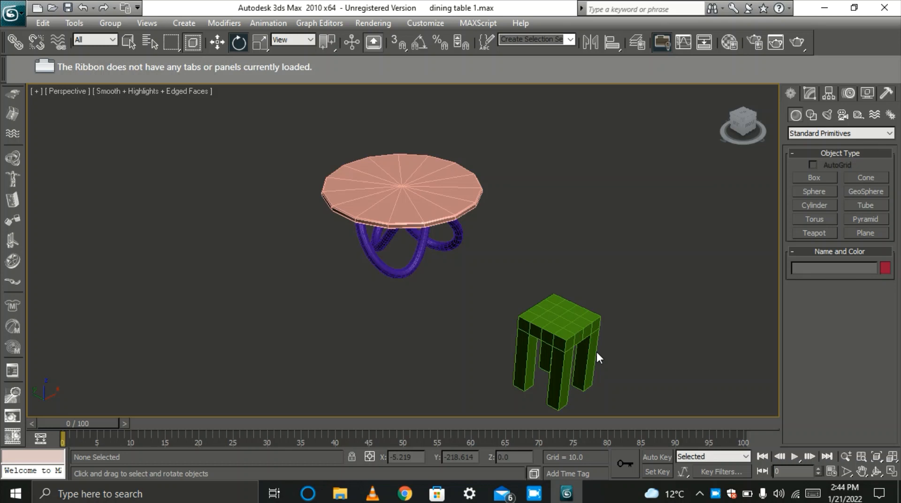
pyautogui.click(571, 335)
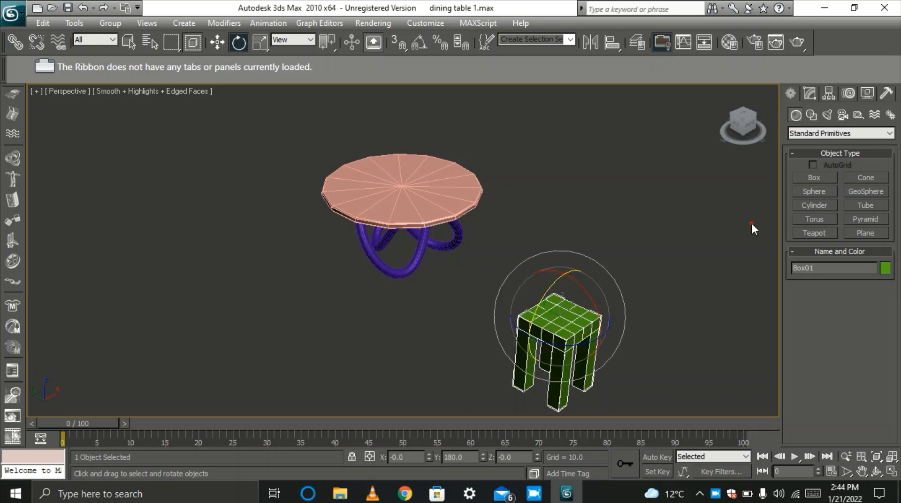
pyautogui.click(810, 93)
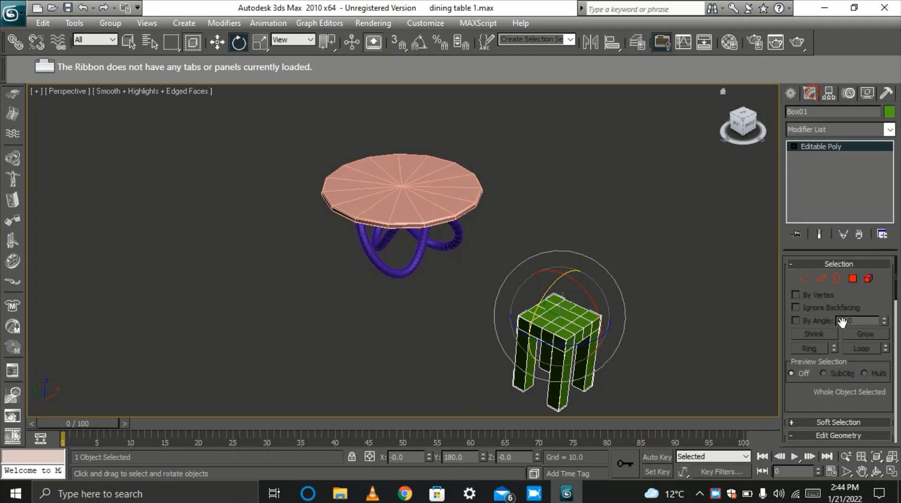
pyautogui.click(853, 279)
pyautogui.click(565, 333)
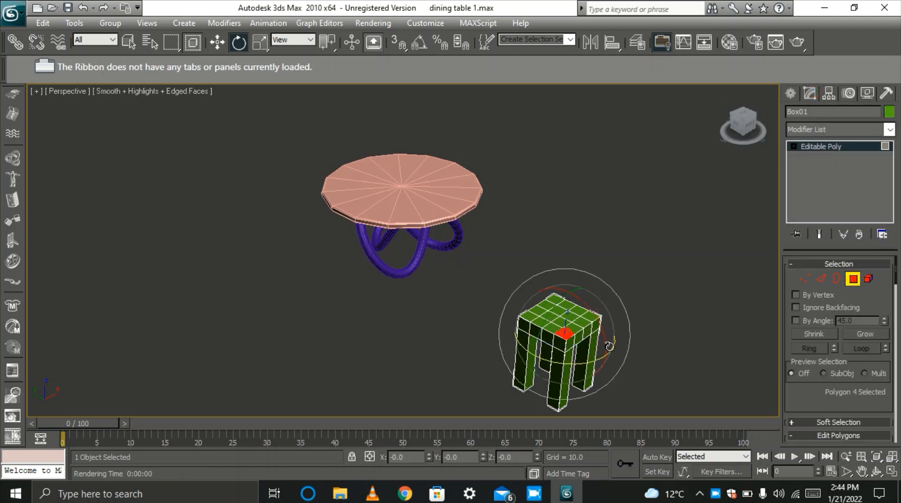
pyautogui.keyDown('ctrl'); pyautogui.click(578, 325); pyautogui.keyUp('ctrl')
pyautogui.keyDown('ctrl'); pyautogui.click(584, 323); pyautogui.keyUp('ctrl')
pyautogui.keyDown('ctrl'); pyautogui.click(593, 317); pyautogui.keyUp('ctrl')
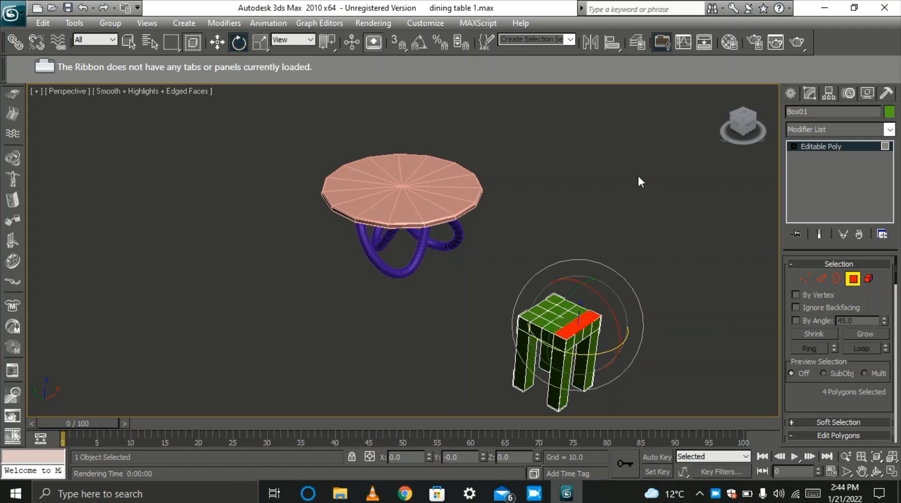
# Try extruding the selected seat-edge polygons by 60 as a backrest, and undo the extrusion.
pyautogui.scroll(-5, 817, 423)
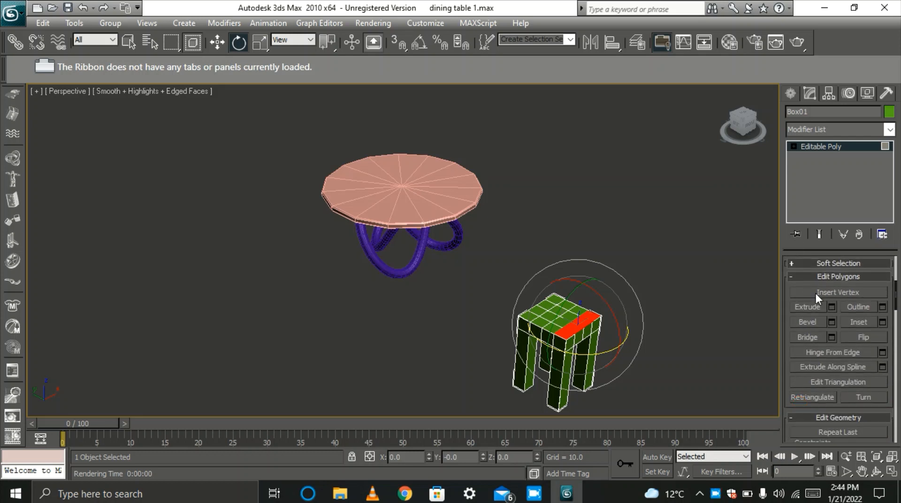
pyautogui.click(832, 307)
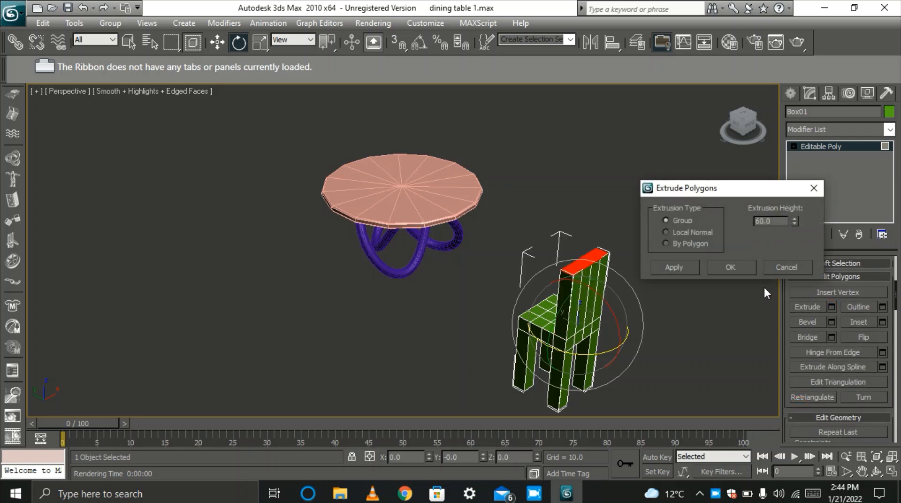
pyautogui.click(738, 268)
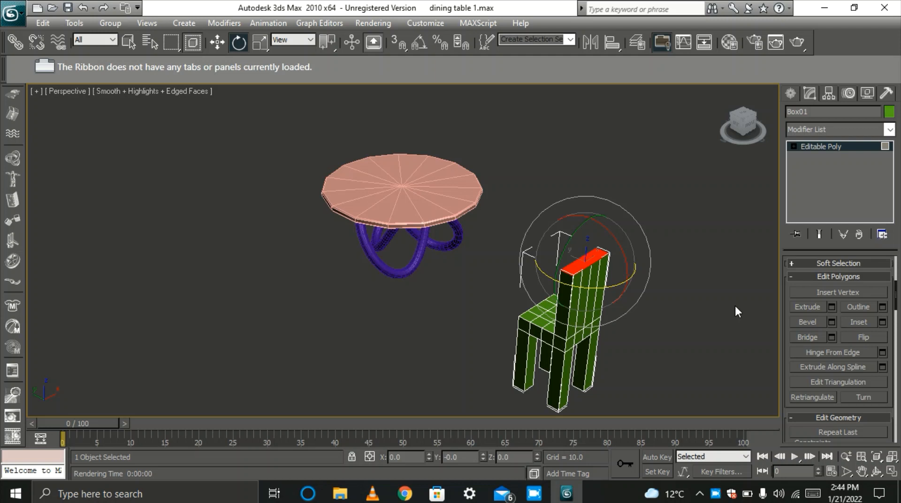
pyautogui.click(833, 306)
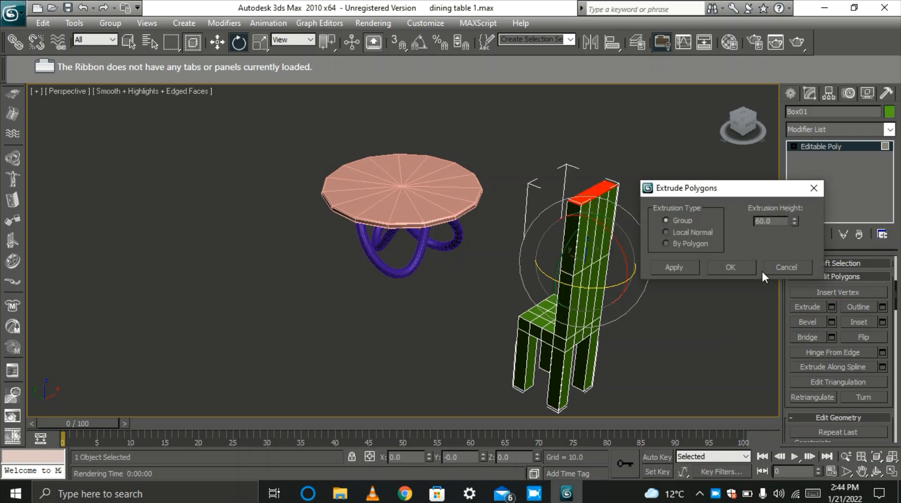
pyautogui.click(779, 264)
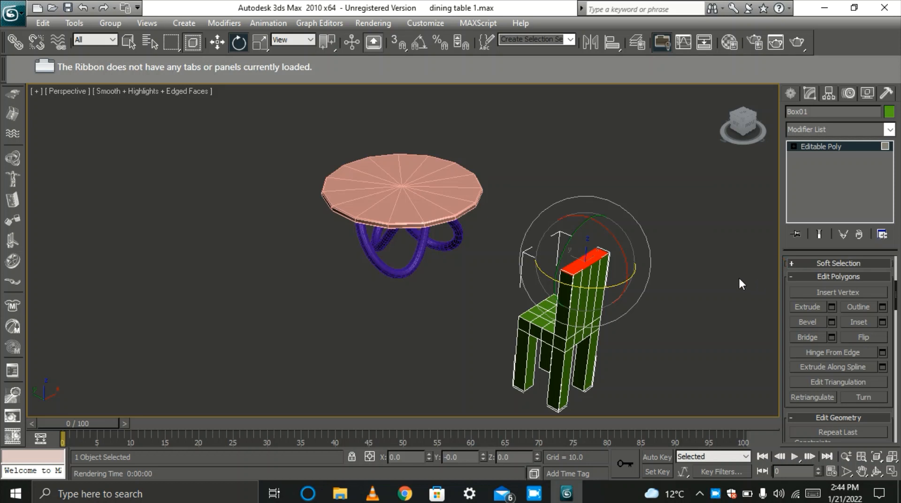
pyautogui.hotkey('ctrl', 'z')
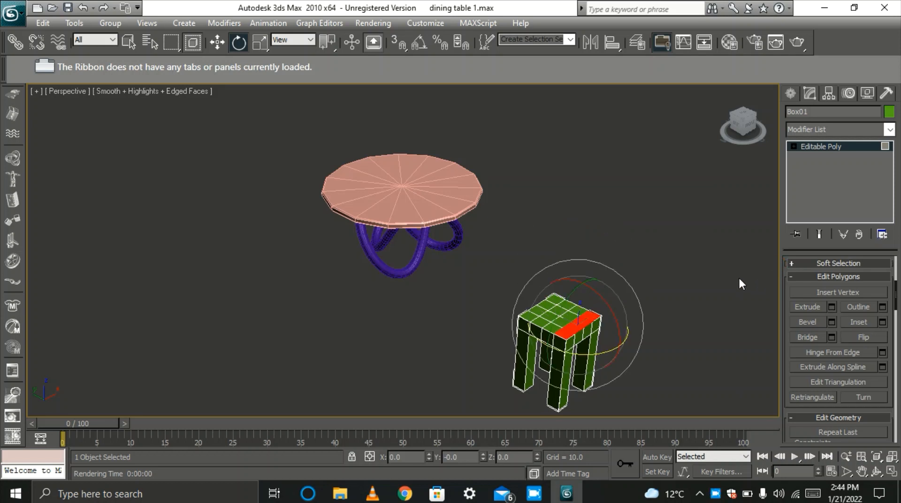
# Try a backrest extrusion of 72 on the selected seat-edge polygons, and undo it.
pyautogui.click(832, 304)
pyautogui.moveTo(773, 222); pyautogui.dragTo(747, 223)
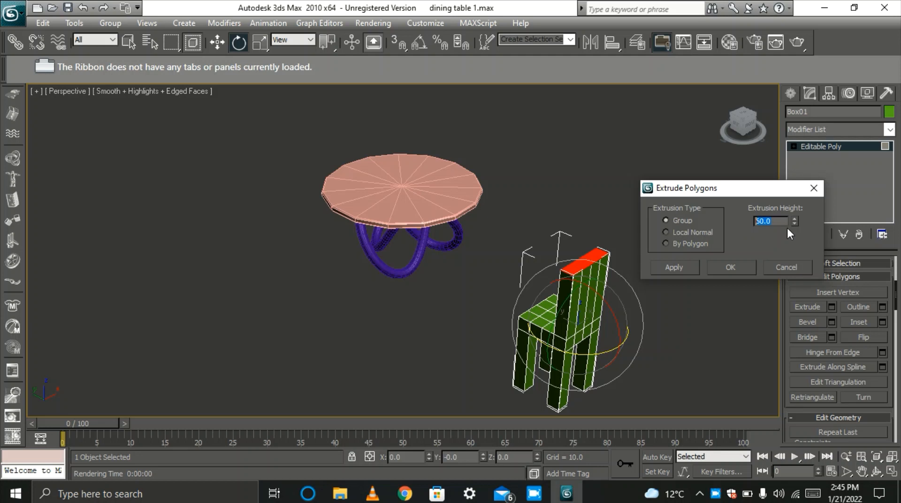
pyautogui.click(772, 224)
pyautogui.write('6')
pyautogui.click(730, 269)
pyautogui.click(702, 315)
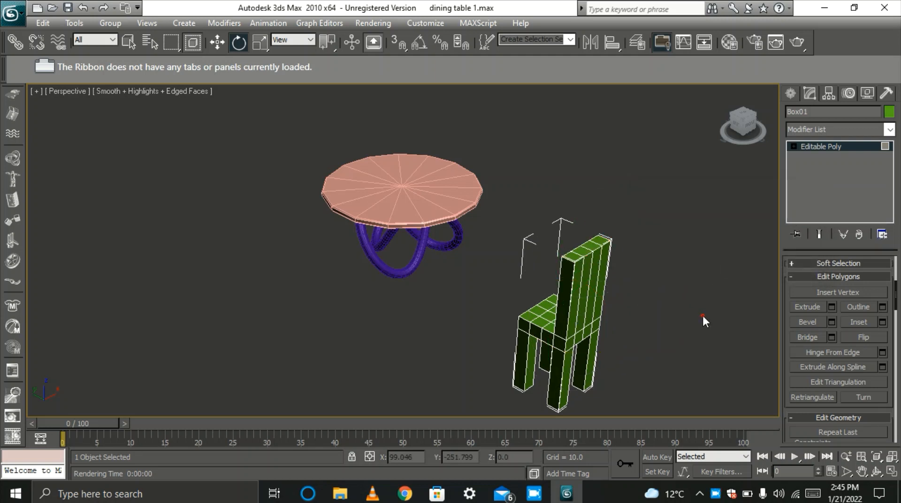
pyautogui.click(875, 471)
pyautogui.click(640, 354)
pyautogui.press('e')
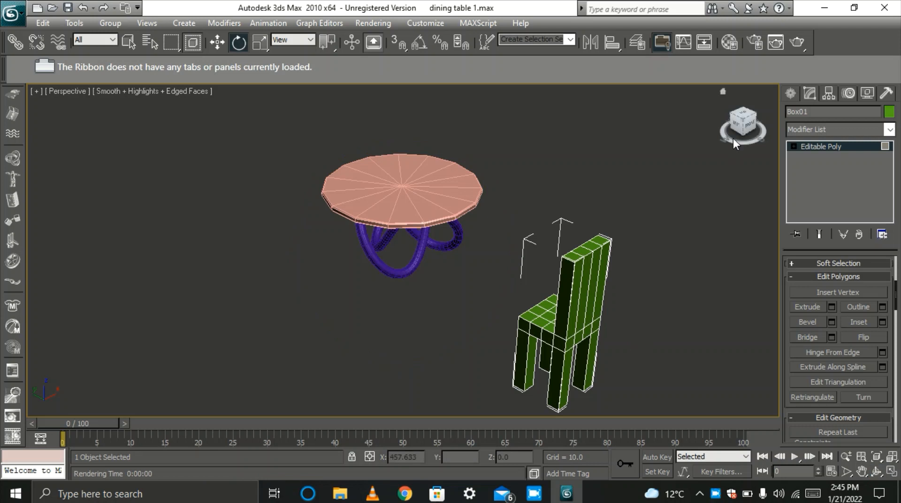
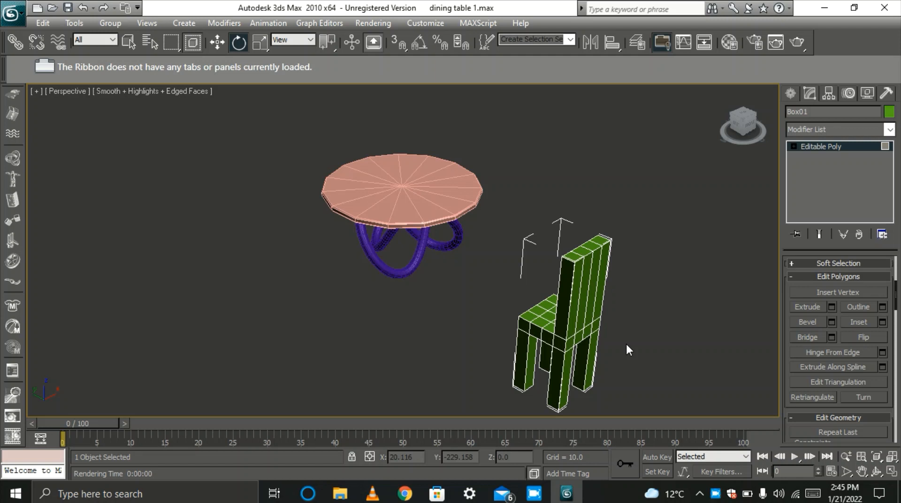
pyautogui.hotkey('ctrl', 'z')
pyautogui.hotkey('ctrl', 'z')
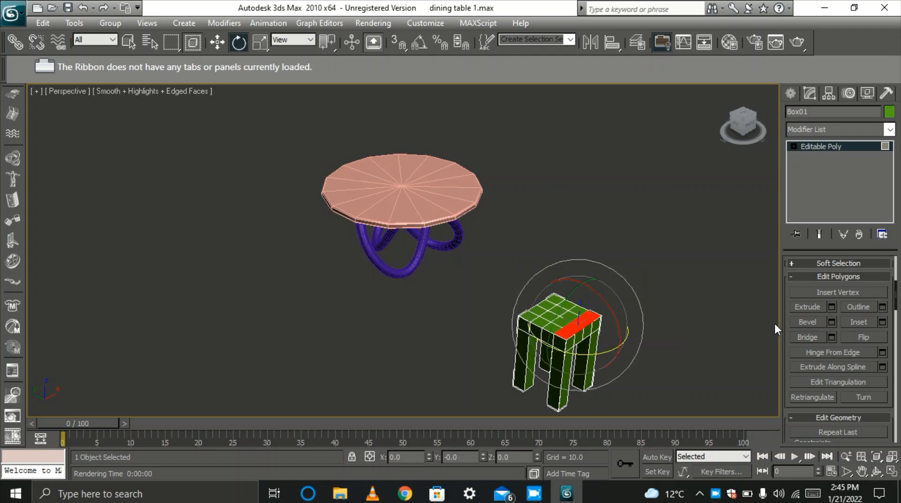
# Extrude the selected seat-edge polygons by 48 as the backrest, and select the two outer end polygons on its top.
pyautogui.click(832, 308)
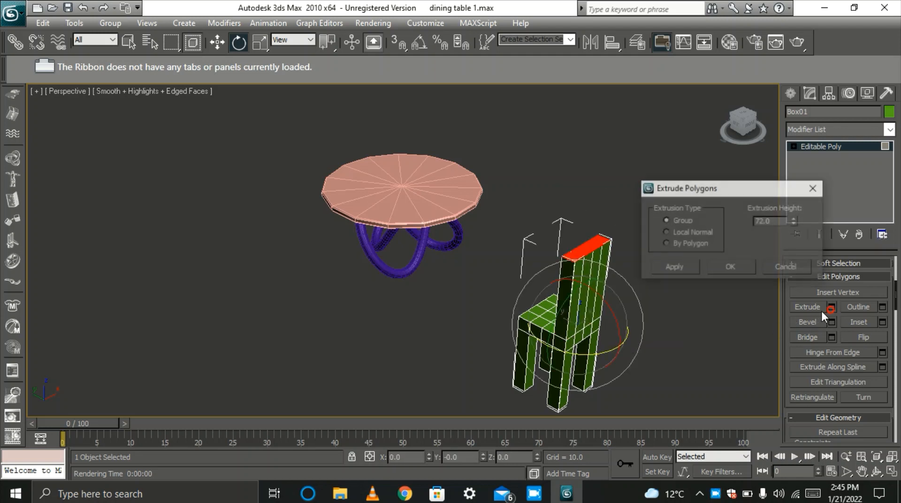
pyautogui.doubleClick(764, 221)
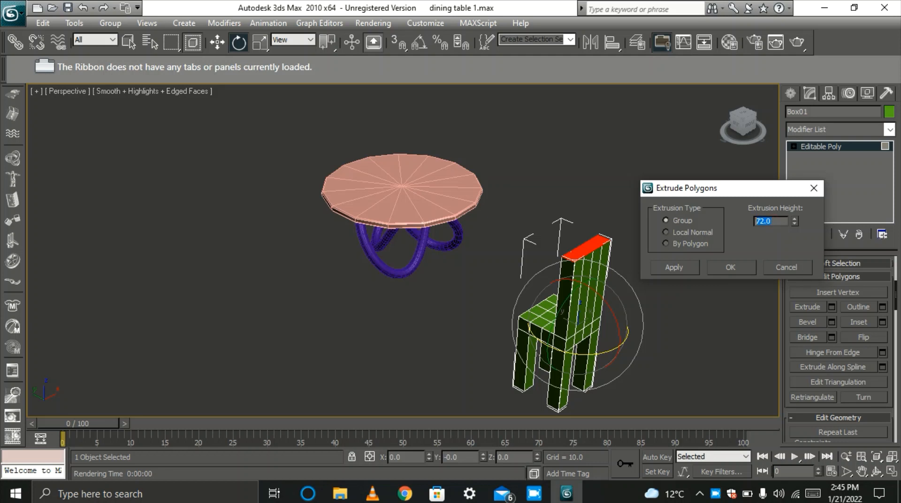
pyautogui.write('4')
pyautogui.click(745, 275)
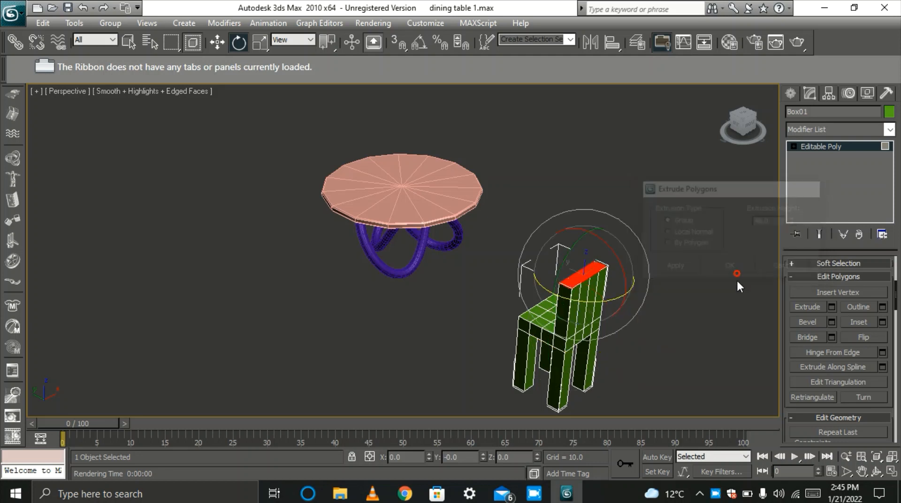
pyautogui.click(702, 332)
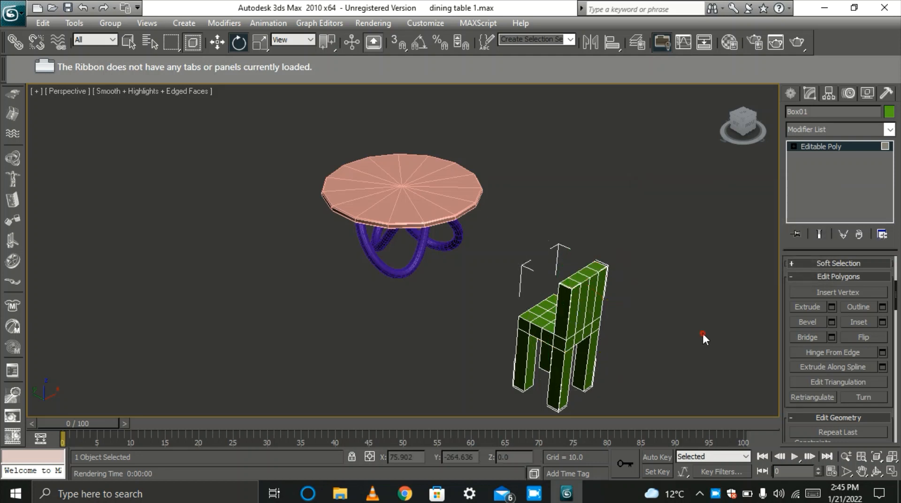
pyautogui.click(597, 264)
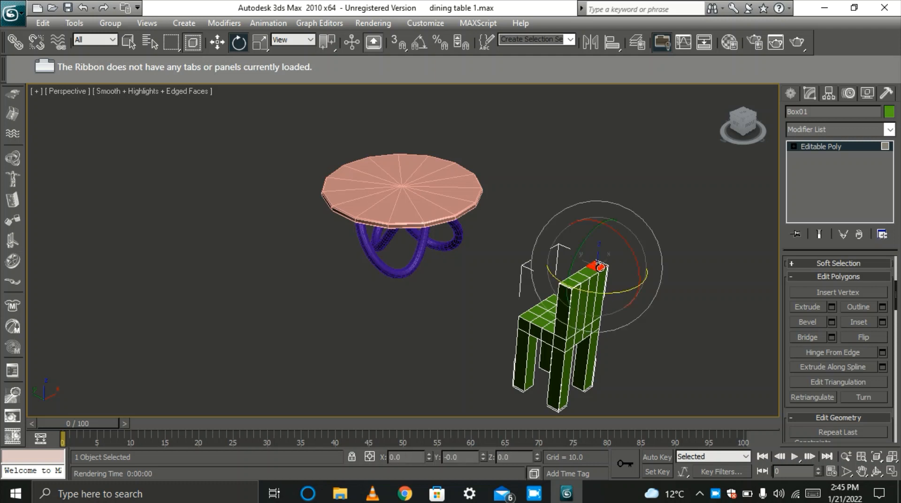
pyautogui.keyDown('ctrl'); pyautogui.click(570, 283); pyautogui.keyUp('ctrl')
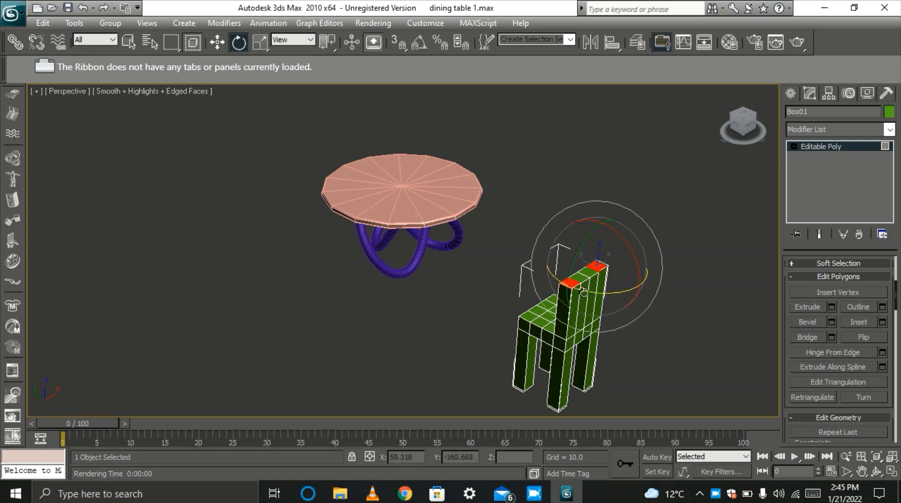
# Try extruding the two end polygons on top of the backrest by 12, and undo the extrusion.
pyautogui.click(831, 307)
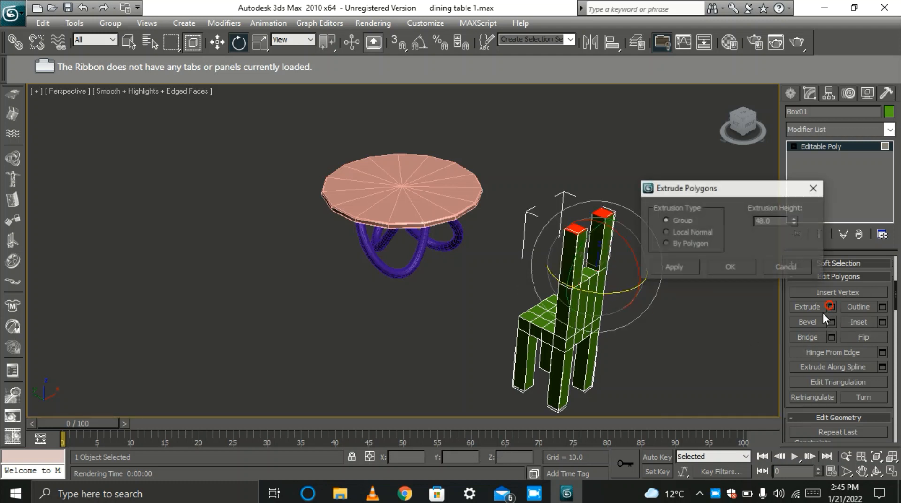
pyautogui.doubleClick(771, 221)
pyautogui.write('1')
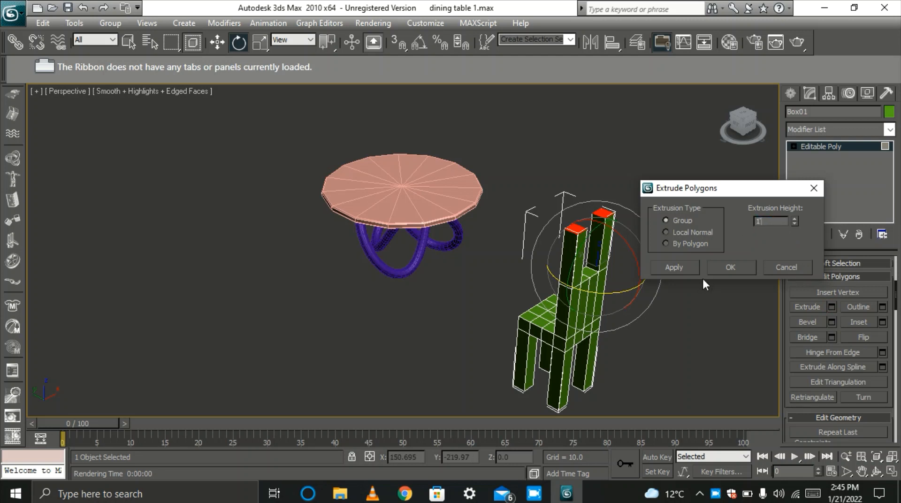
pyautogui.click(740, 266)
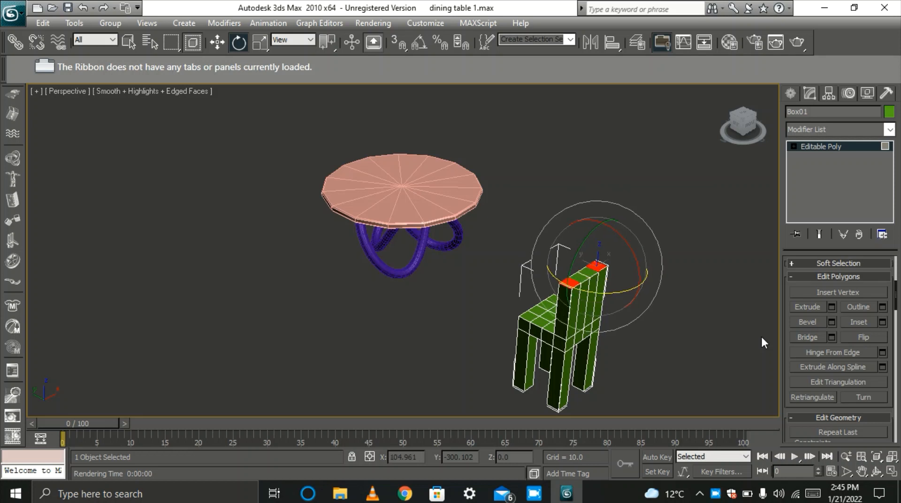
# Try an 18-unit extrusion of the two end polygons on top of the backrest to form posts.
pyautogui.click(832, 307)
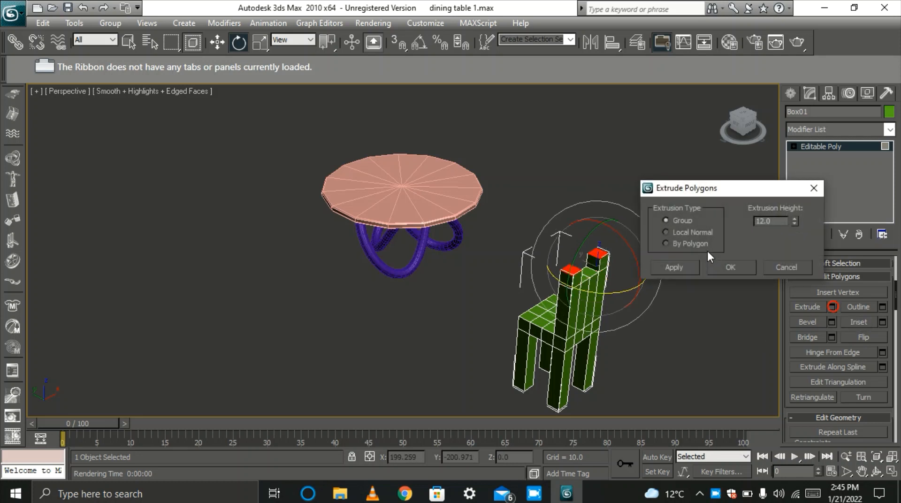
pyautogui.click(772, 221)
pyautogui.click(741, 267)
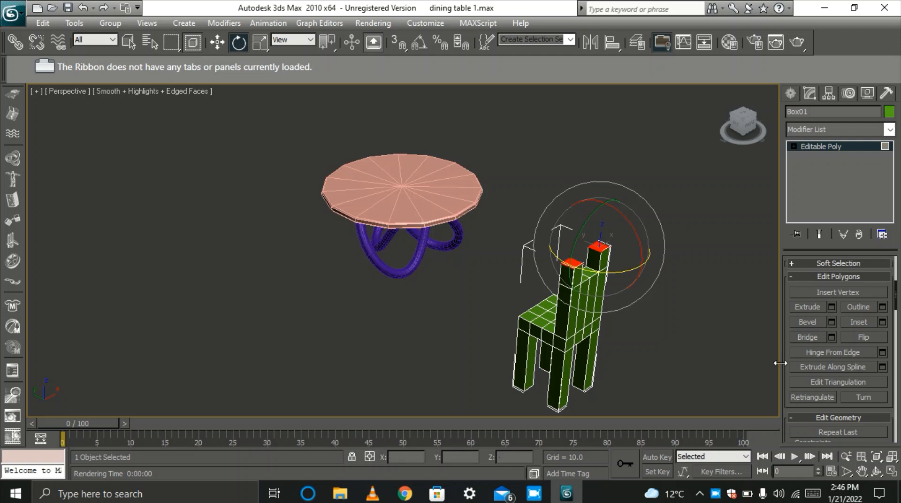
# Try to bridge the top polygons of the two backrest posts.
pyautogui.scroll(-5, 786, 366)
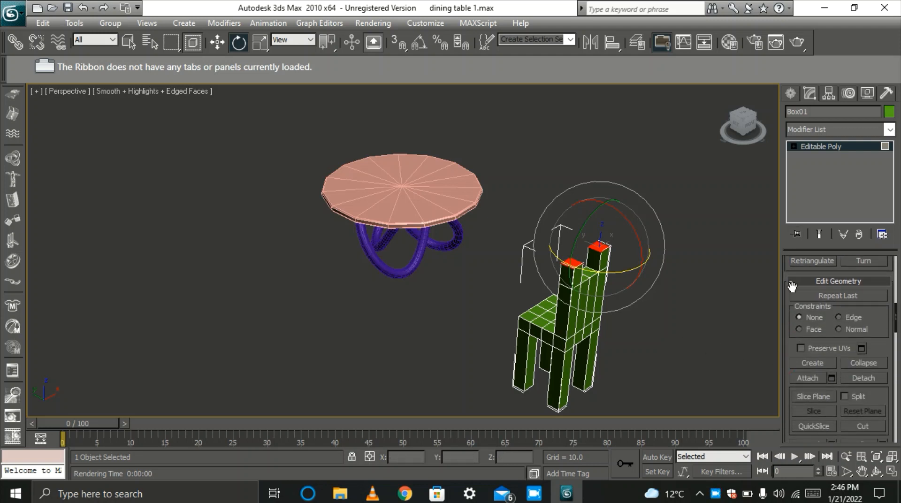
pyautogui.moveTo(789, 340); pyautogui.dragTo(788, 246)
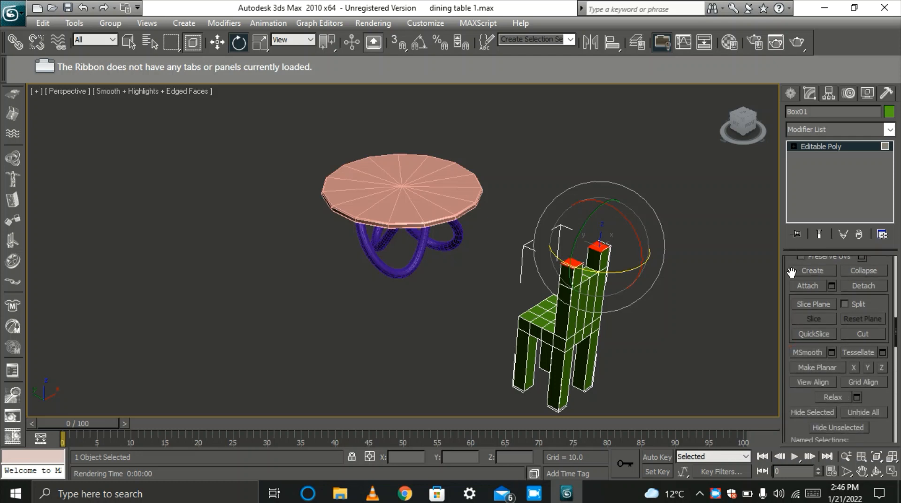
pyautogui.moveTo(788, 279); pyautogui.dragTo(790, 362)
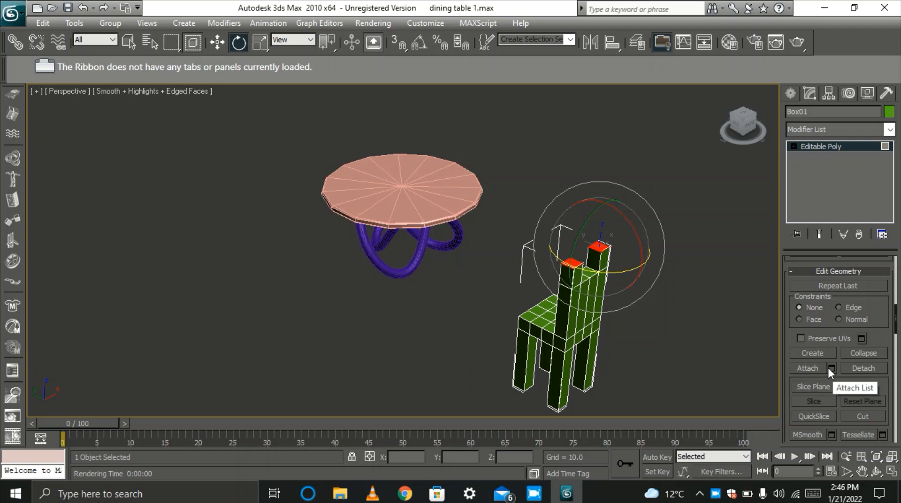
pyautogui.moveTo(790, 341); pyautogui.dragTo(798, 447)
pyautogui.click(808, 298)
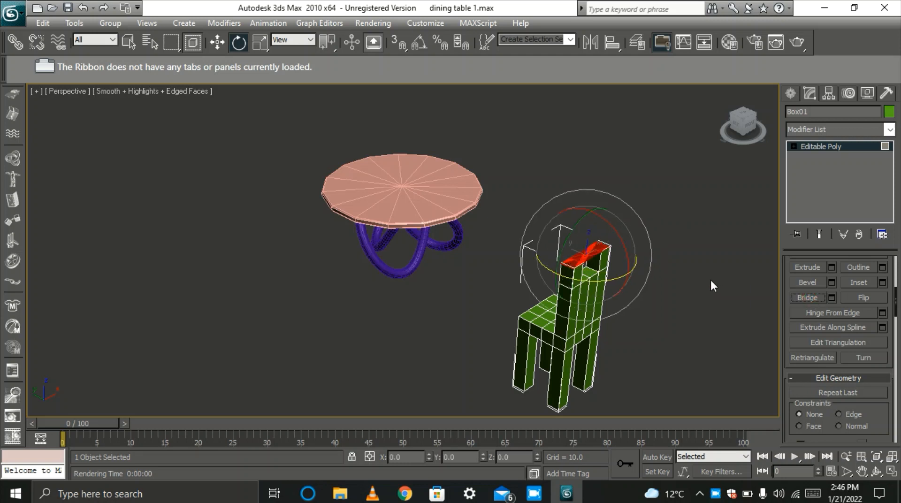
# Try extruding the bridged polygons between the two posts, cancel the extrusion, and clear the selection.
pyautogui.click(808, 268)
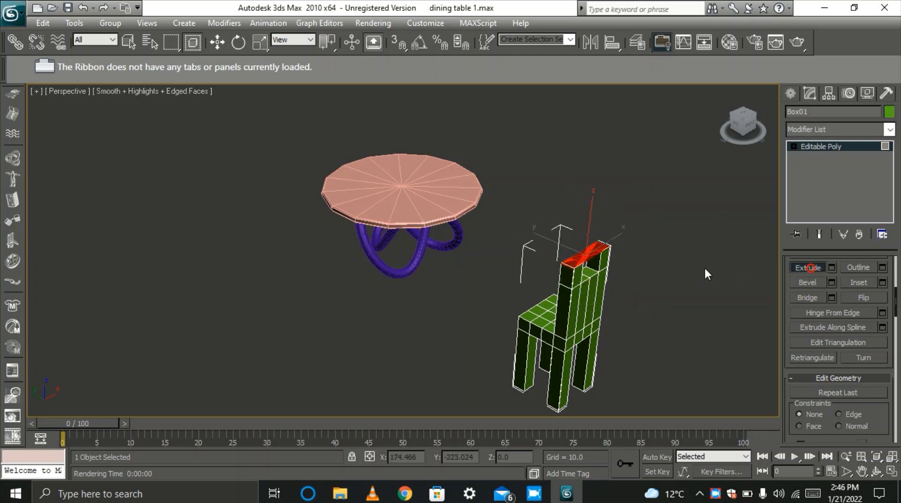
pyautogui.click(623, 280)
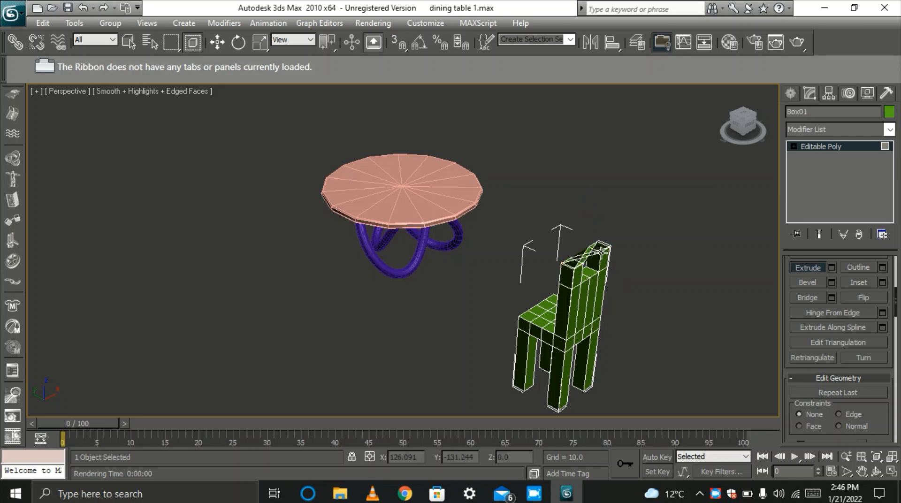
pyautogui.hotkey('ctrl', 'z')
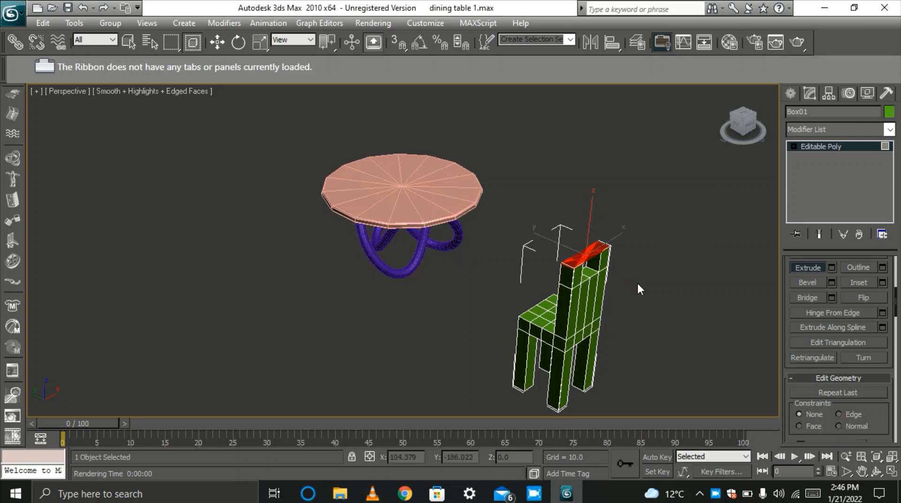
pyautogui.click(592, 249)
pyautogui.hotkey('ctrl', 'z')
pyautogui.click(830, 268)
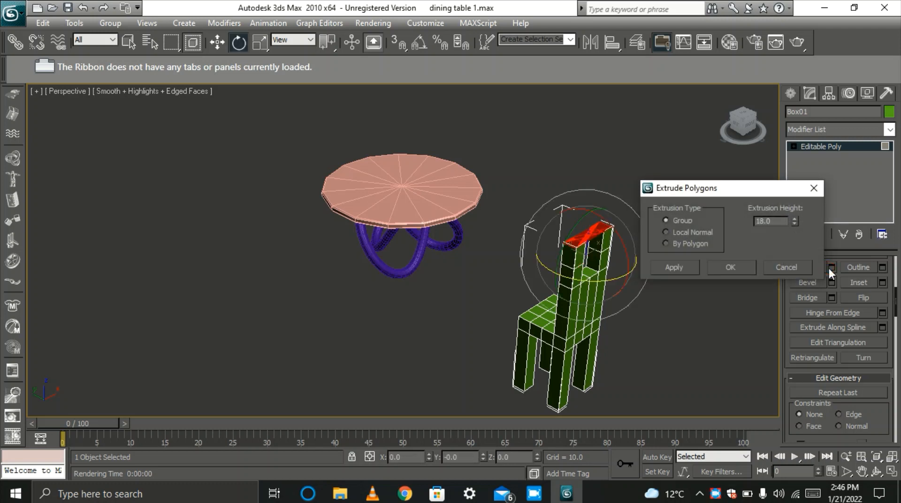
pyautogui.click(797, 267)
pyautogui.click(722, 315)
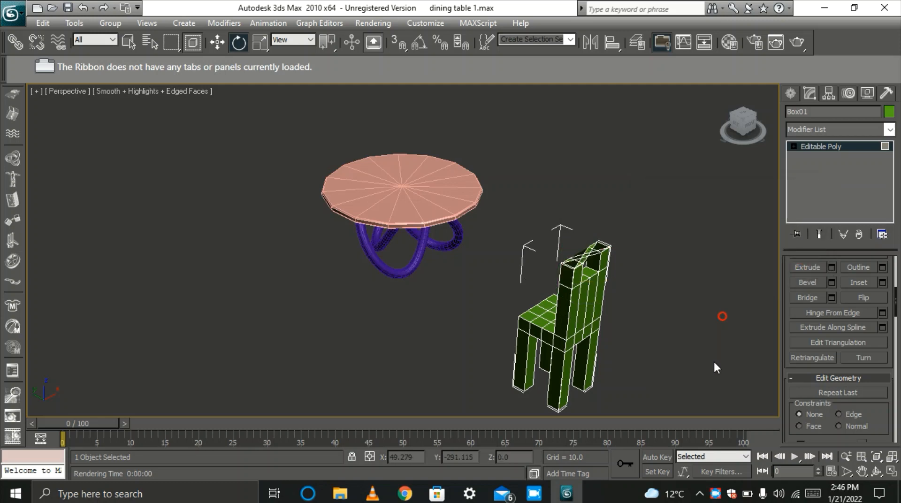
# Undo the bridge between the posts and the 18-unit extrusion of the backrest's end polygons.
pyautogui.scroll(5, 614, 254)
pyautogui.scroll(-5, 616, 257)
pyautogui.scroll(2, 642, 258)
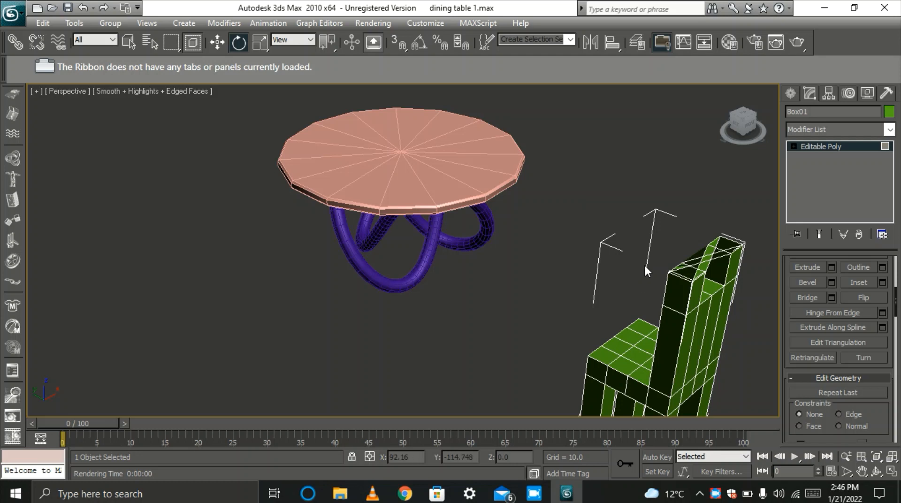
pyautogui.hotkey('ctrl', 'z')
pyautogui.hotkey('ctrl', 'z')
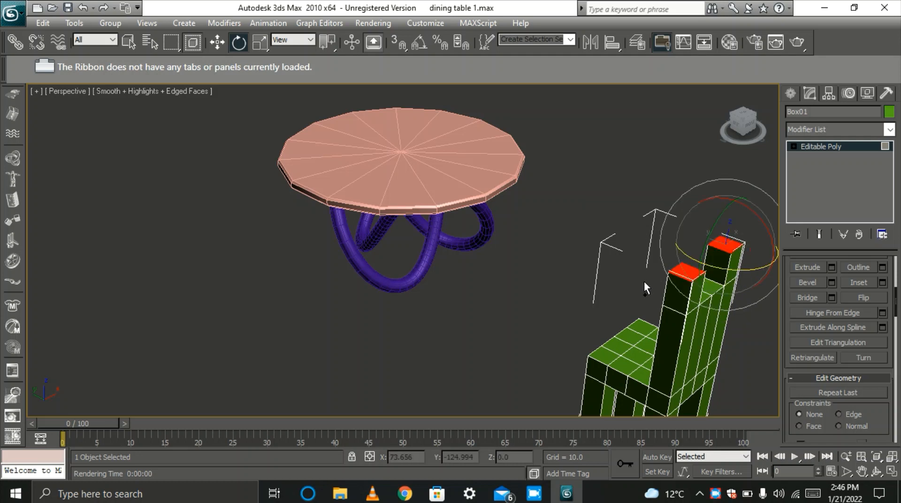
pyautogui.scroll(-2, 530, 268)
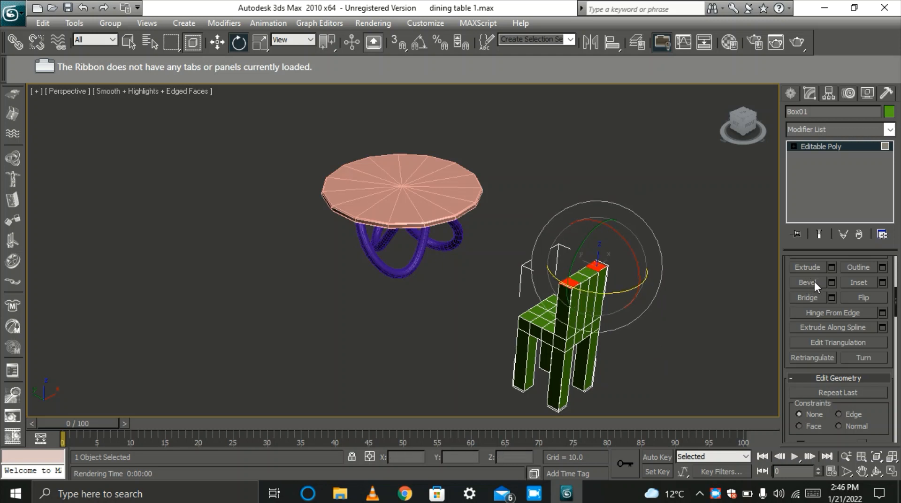
# Extrude the backrest's two end polygons upward freehand in two stages to form short segmented posts, and clear the selection.
pyautogui.click(816, 267)
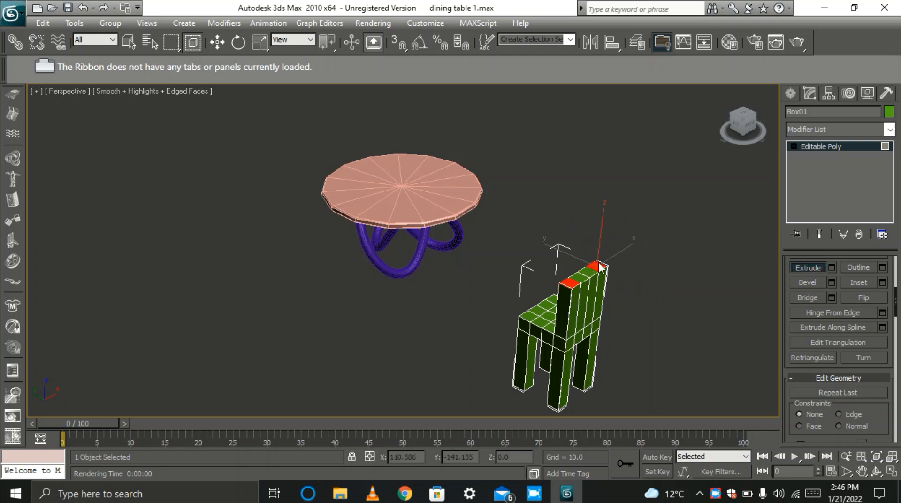
pyautogui.moveTo(597, 265); pyautogui.dragTo(599, 233)
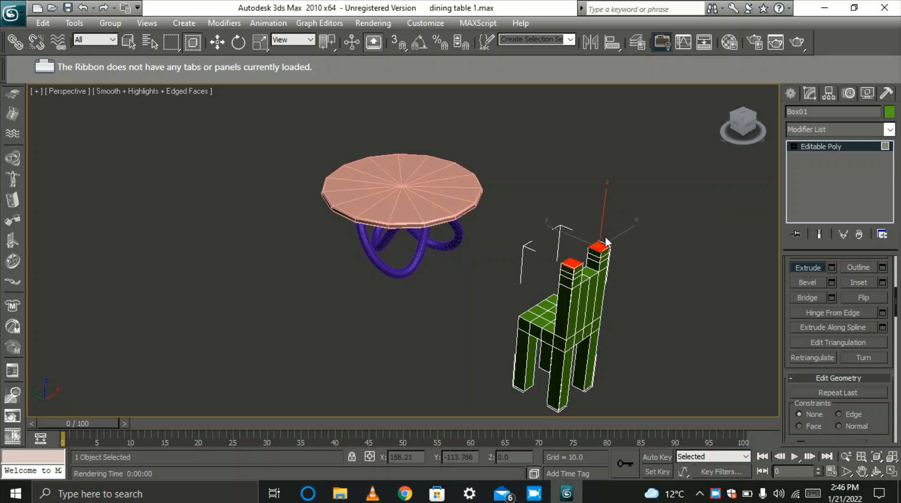
pyautogui.click(629, 265)
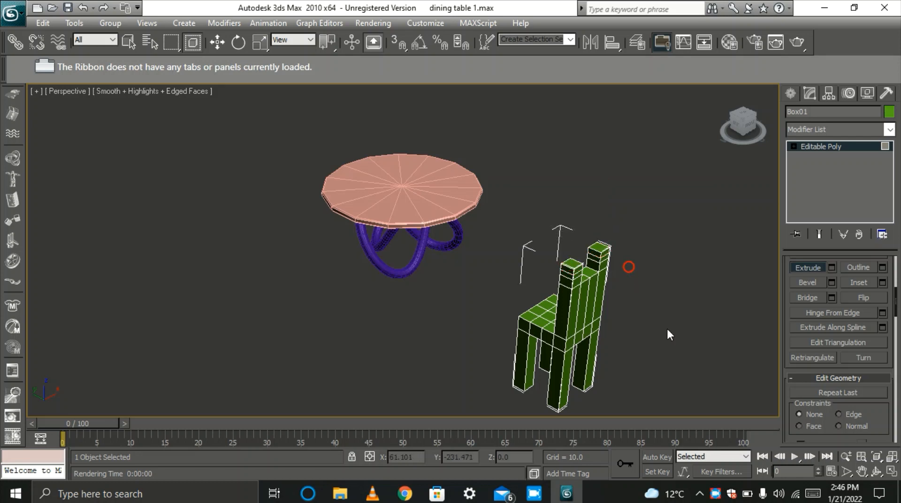
# Bridge the facing inner polygons of the two posts' upper segments to form a top rail across the backrest, and clear the selection.
pyautogui.click(876, 471)
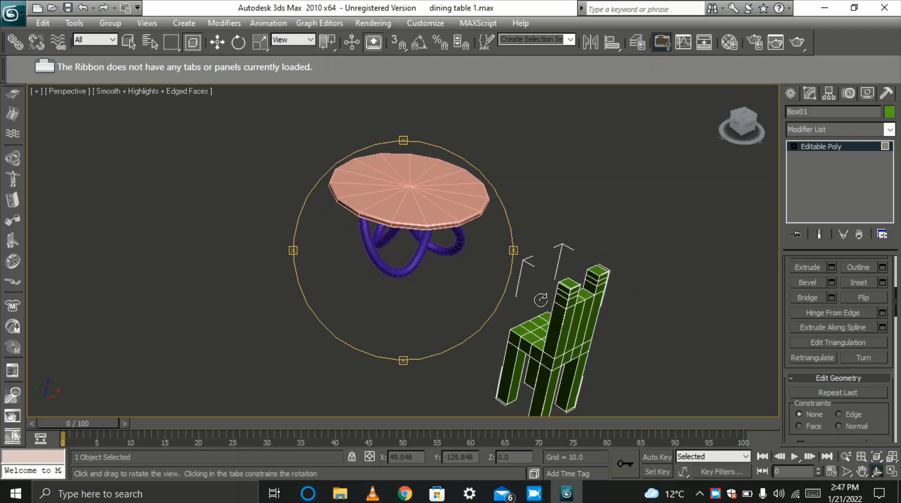
pyautogui.scroll(-8, 531, 304)
pyautogui.scroll(3, 441, 282)
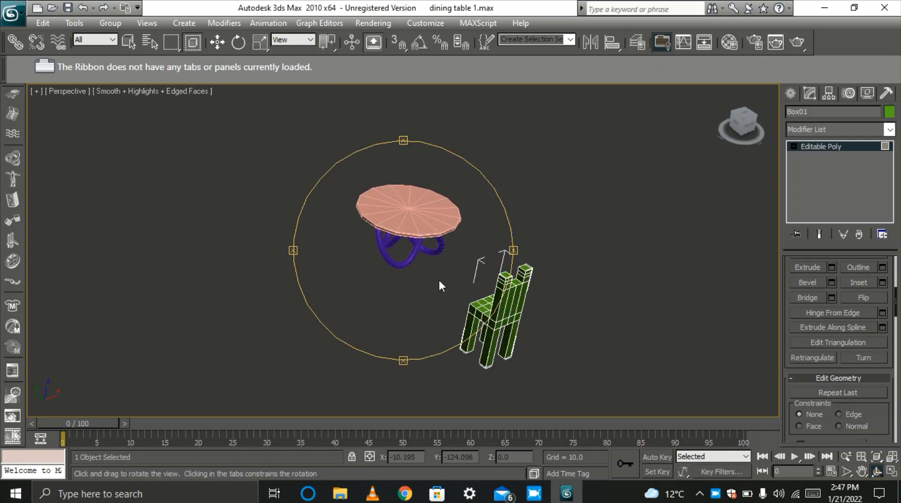
pyautogui.moveTo(517, 296); pyautogui.dragTo(456, 380)
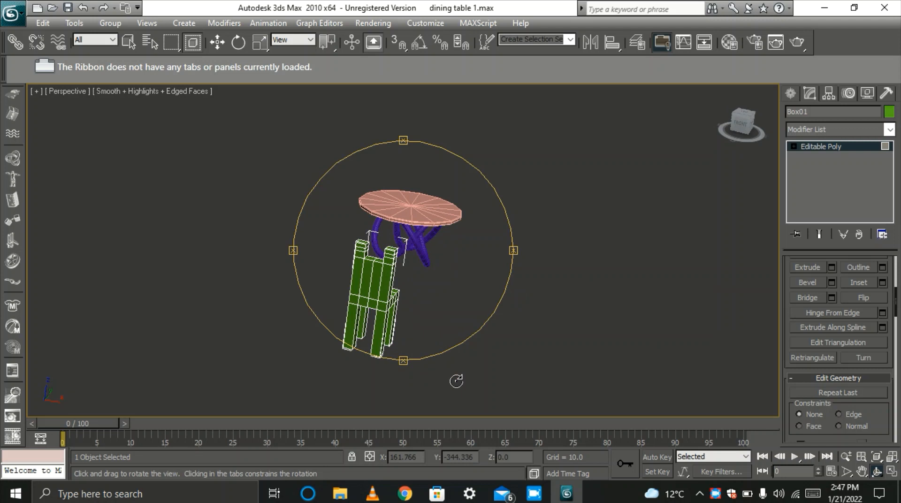
pyautogui.moveTo(388, 223); pyautogui.dragTo(326, 257)
pyautogui.rightClick(326, 257)
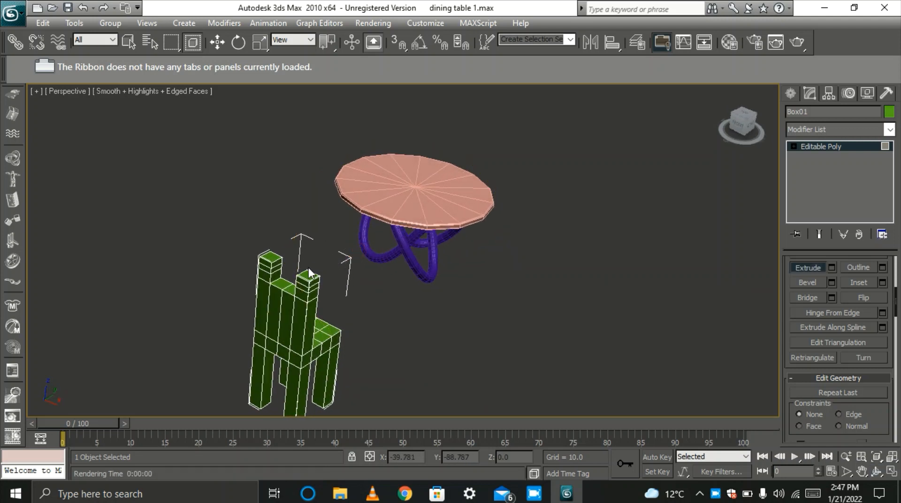
pyautogui.click(277, 262)
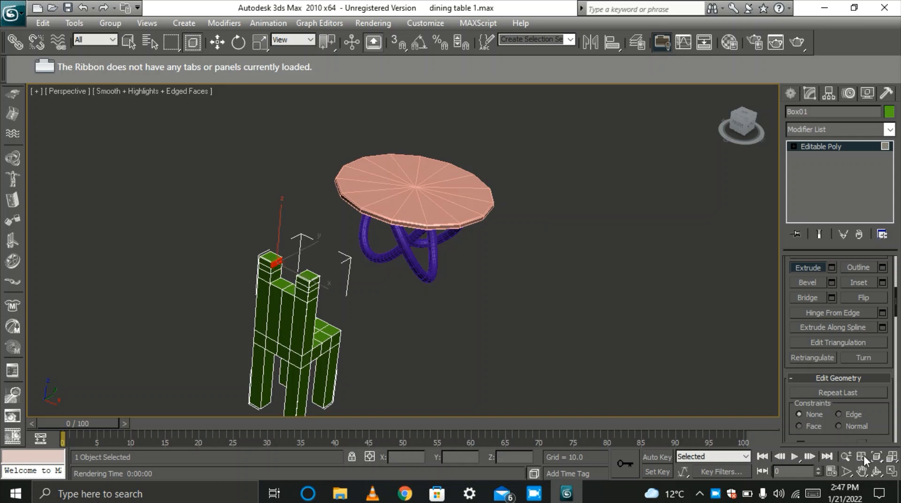
pyautogui.click(876, 471)
pyautogui.moveTo(360, 346); pyautogui.dragTo(441, 336)
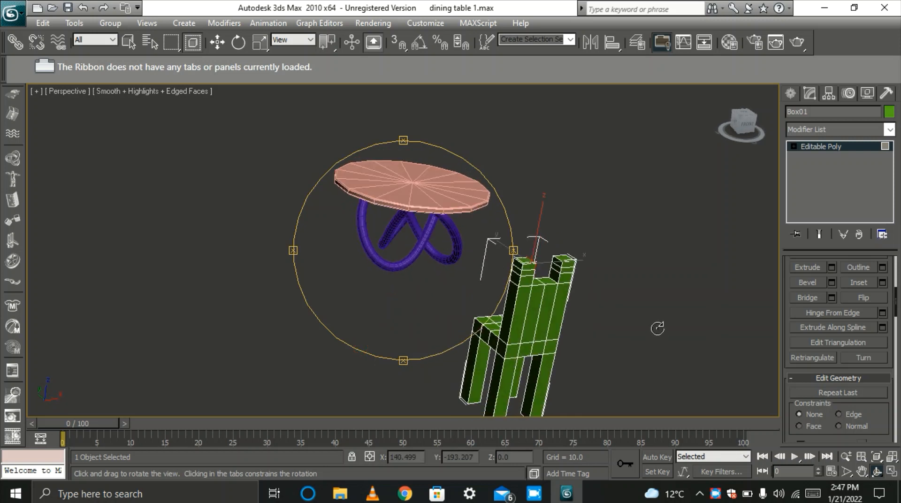
pyautogui.rightClick(657, 329)
pyautogui.keyDown('ctrl'); pyautogui.click(558, 261); pyautogui.keyUp('ctrl')
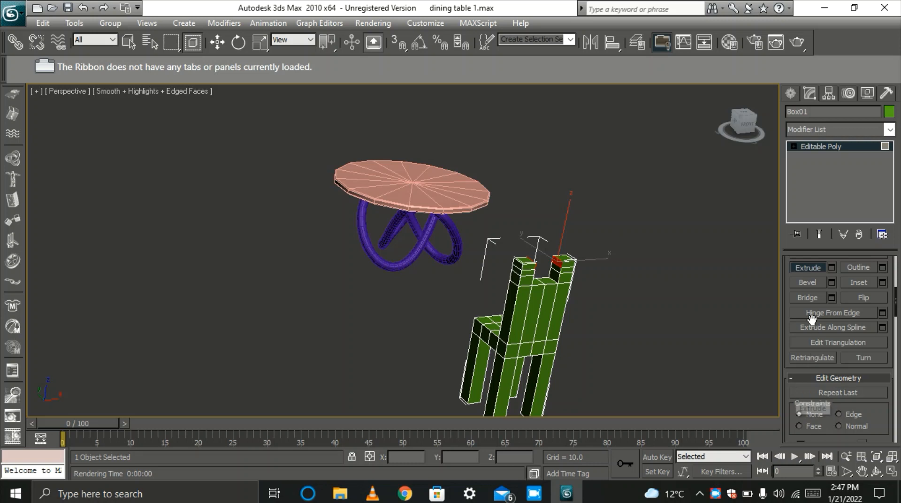
pyautogui.click(813, 299)
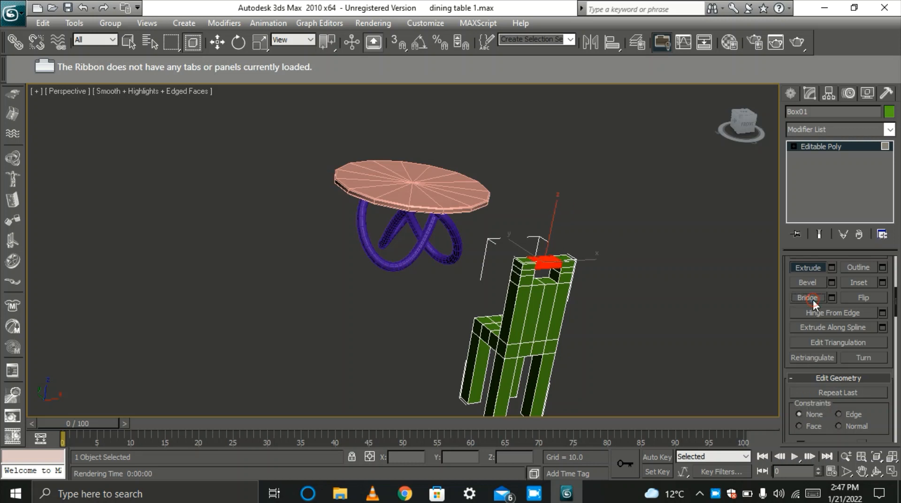
pyautogui.click(606, 322)
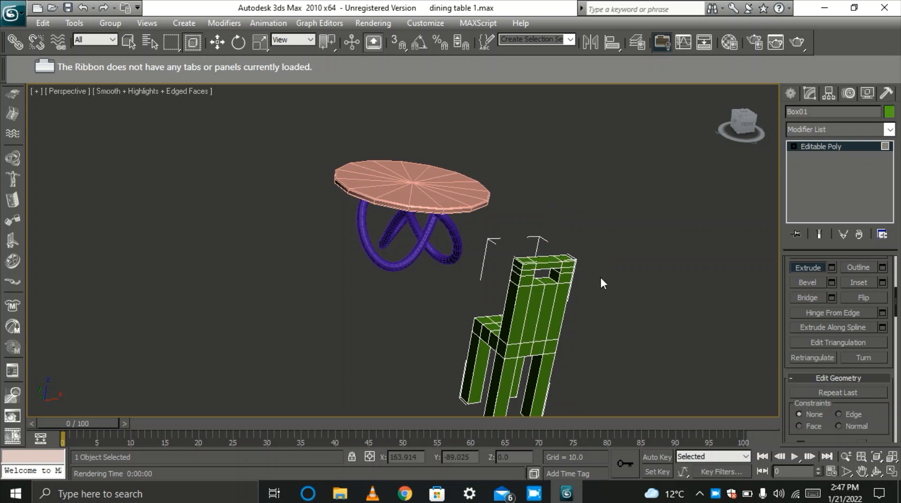
# Try extruding the two middle polygons of the backrest's upper edge downward inside the opening, and clear the selection.
pyautogui.click(536, 282)
pyautogui.moveTo(536, 281)
pyautogui.mouseDown()
pyautogui.moveTo(549, 294)
pyautogui.moveTo(551, 280)
pyautogui.mouseUp()
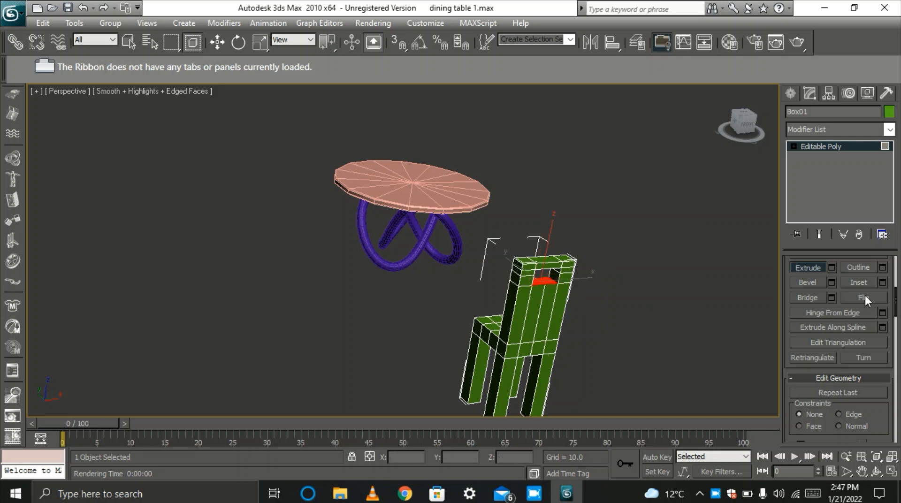
pyautogui.moveTo(543, 277); pyautogui.dragTo(543, 299)
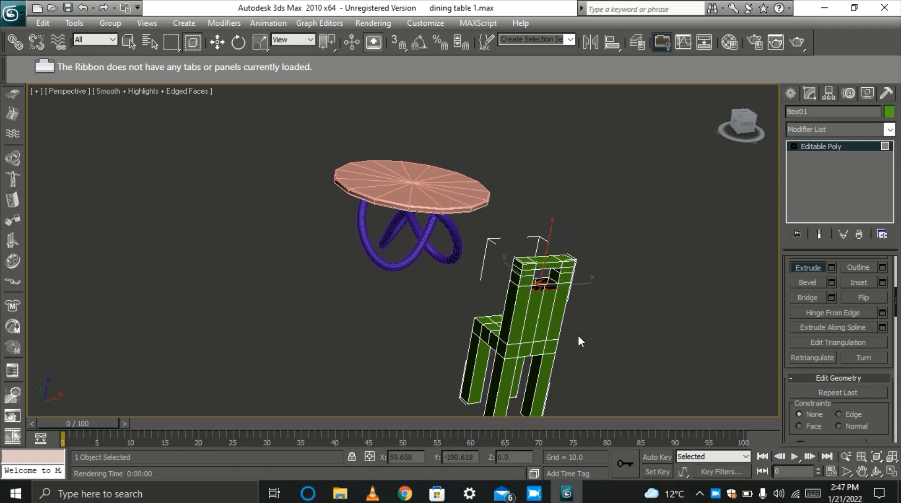
pyautogui.click(592, 335)
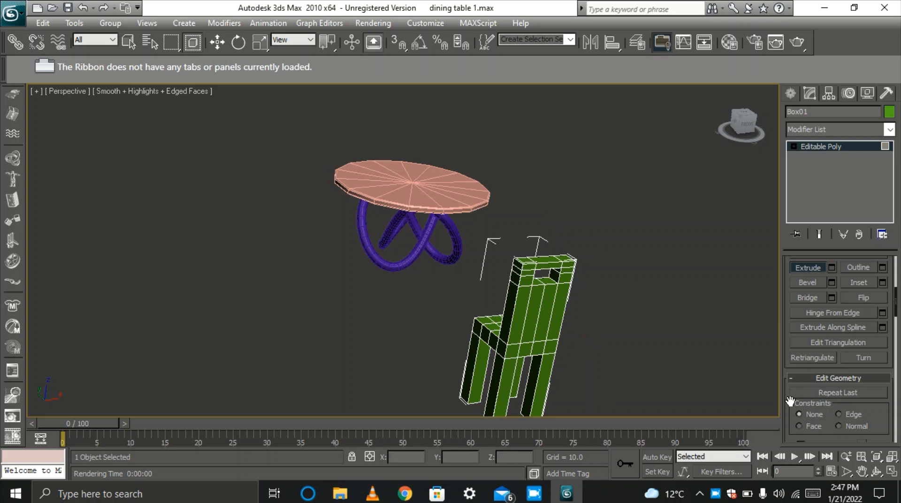
# Leave polygon editing and move the chair freehand in the front view to about X 139, beside the table.
pyautogui.click(877, 471)
pyautogui.moveTo(531, 342); pyautogui.dragTo(576, 344)
pyautogui.rightClick(610, 369)
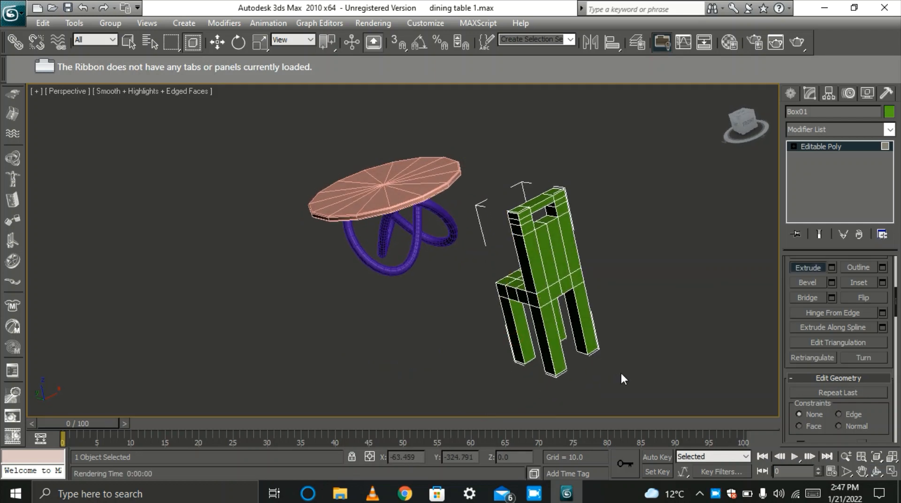
pyautogui.press('f')
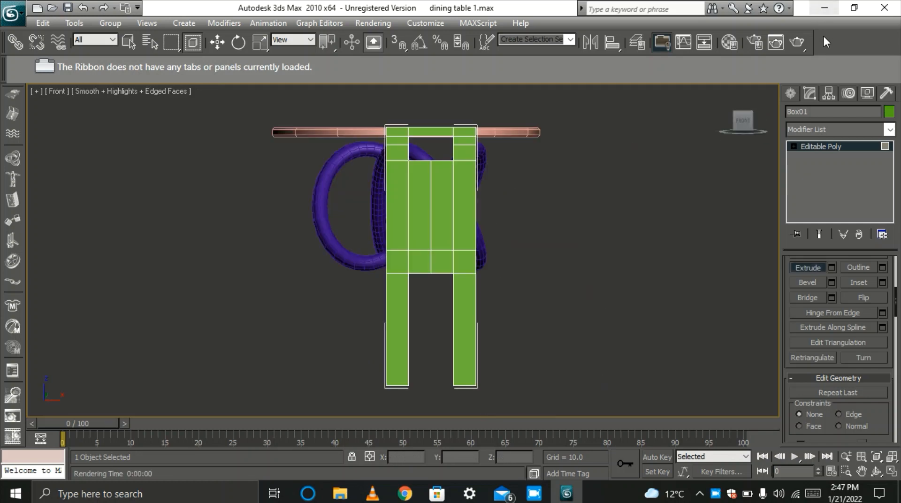
pyautogui.click(788, 92)
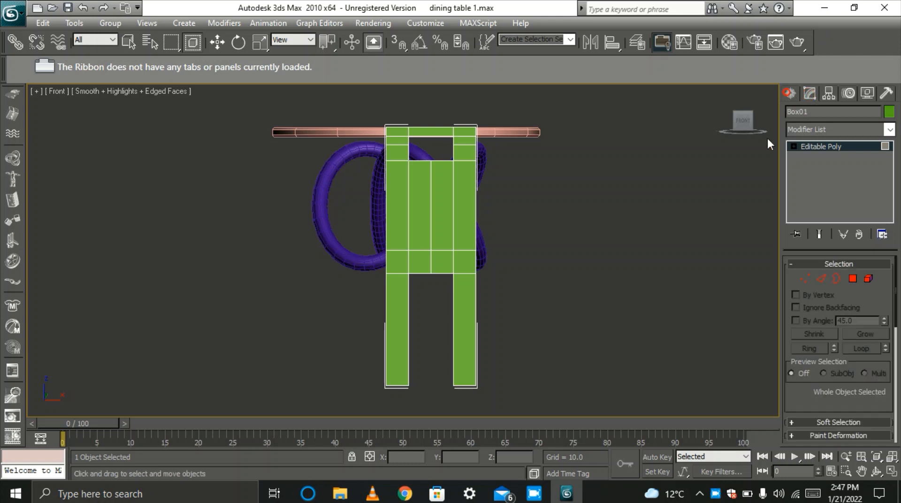
pyautogui.click(623, 302)
pyautogui.moveTo(527, 354); pyautogui.dragTo(337, 282)
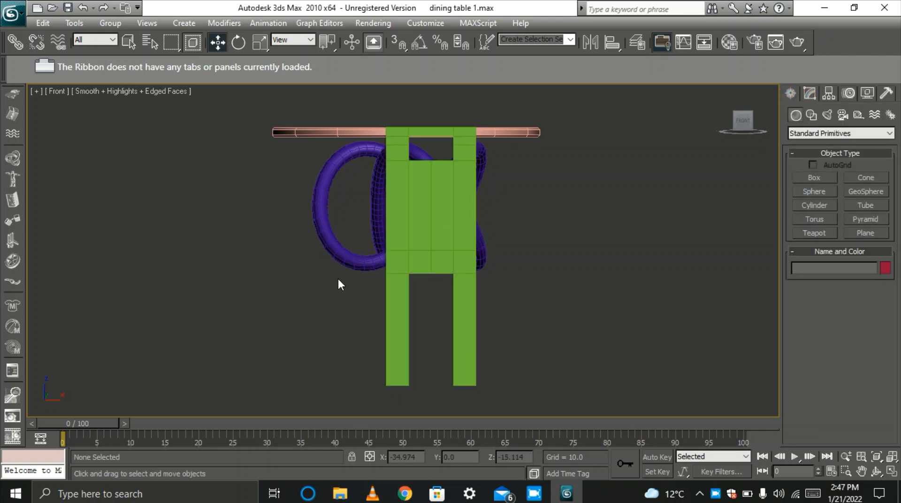
pyautogui.click(390, 297)
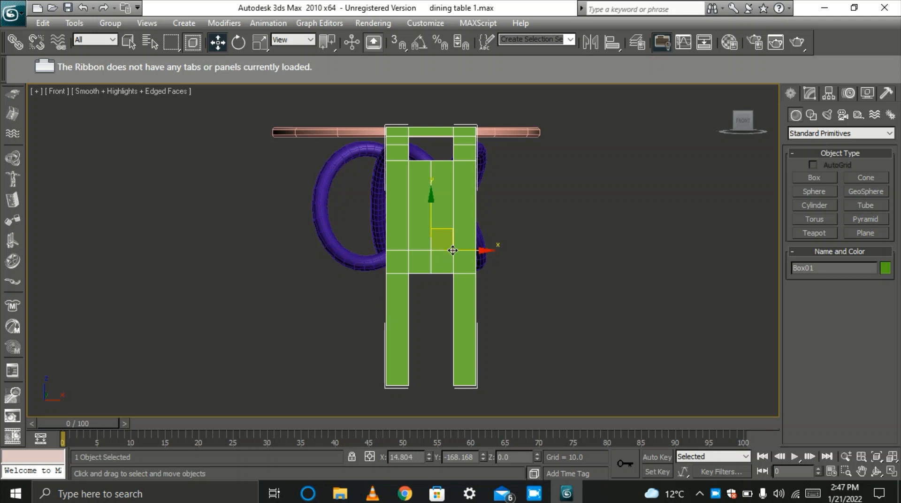
pyautogui.moveTo(453, 250); pyautogui.dragTo(685, 253)
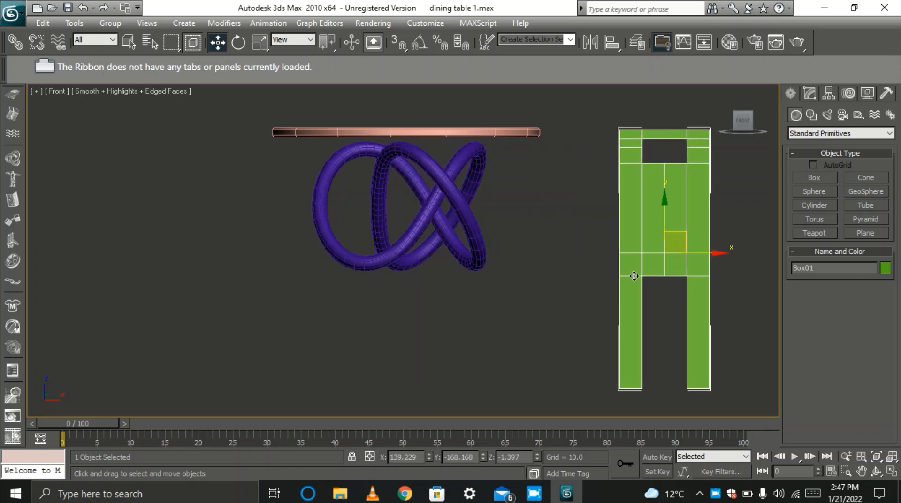
# Save the scene as a new file named "dining table 1 with chair".
pyautogui.click(10, 14)
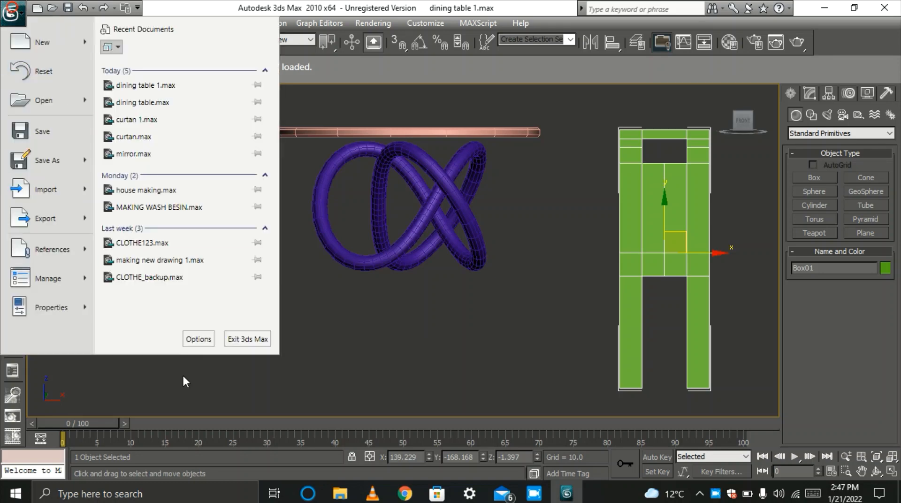
pyautogui.click(43, 160)
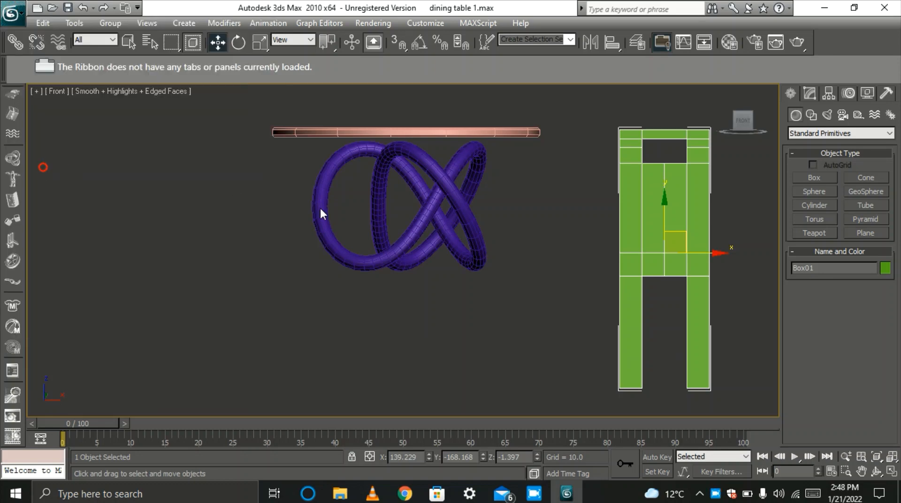
pyautogui.click(173, 382)
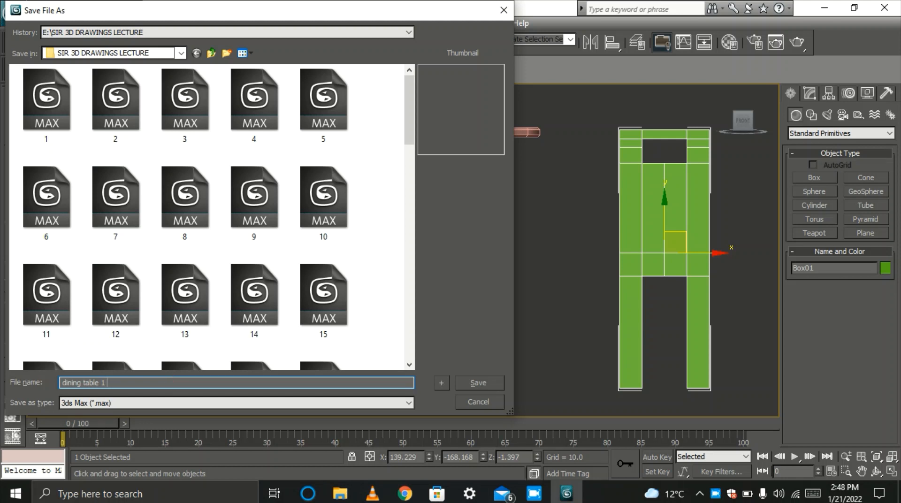
pyautogui.write('with chair')
pyautogui.click(474, 378)
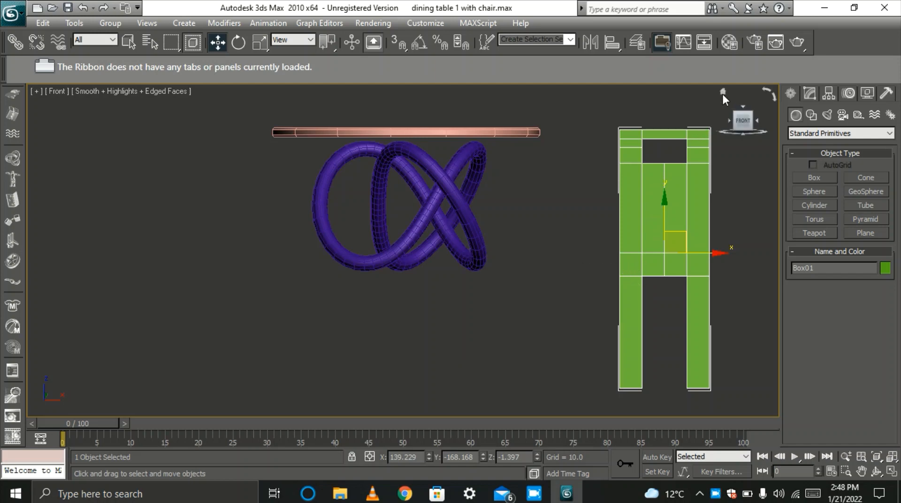
# Rotate the chair freehand about its vertical axis to a Z rotation of about -42 degrees in the perspective view.
pyautogui.click(723, 94)
pyautogui.click(722, 92)
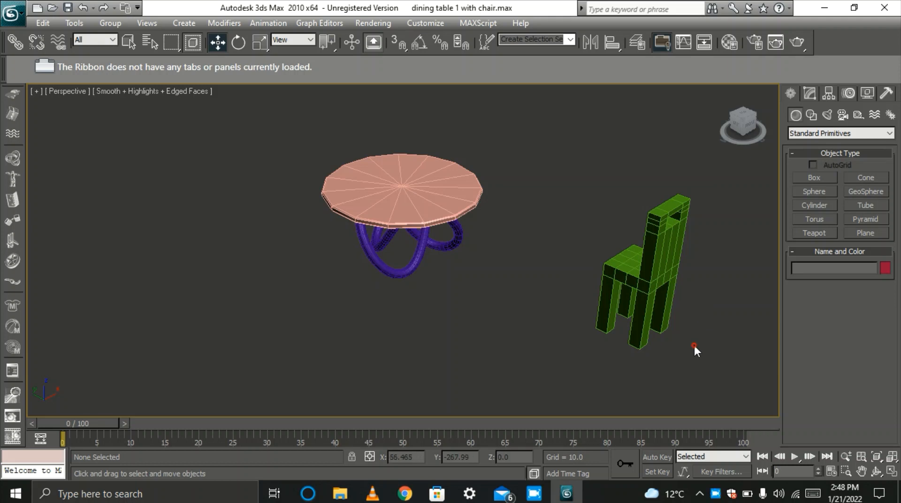
pyautogui.moveTo(690, 341); pyautogui.dragTo(562, 187)
pyautogui.moveTo(695, 357); pyautogui.dragTo(572, 176)
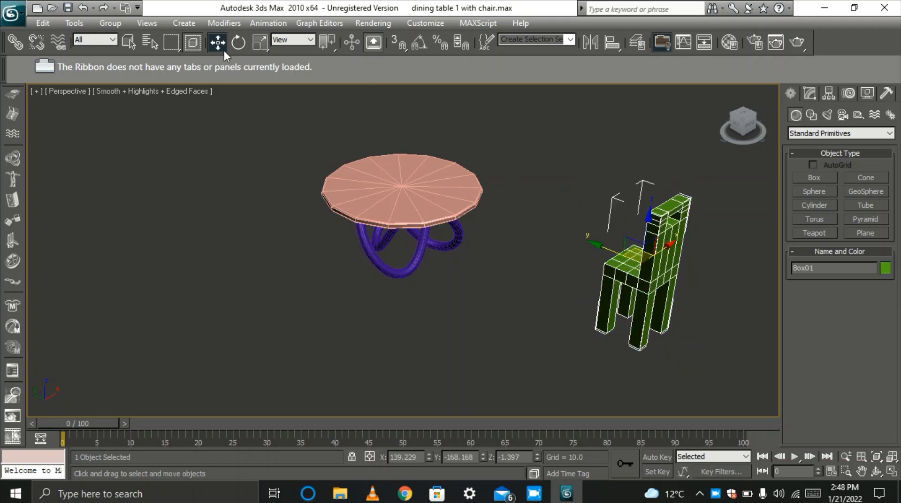
pyautogui.click(241, 43)
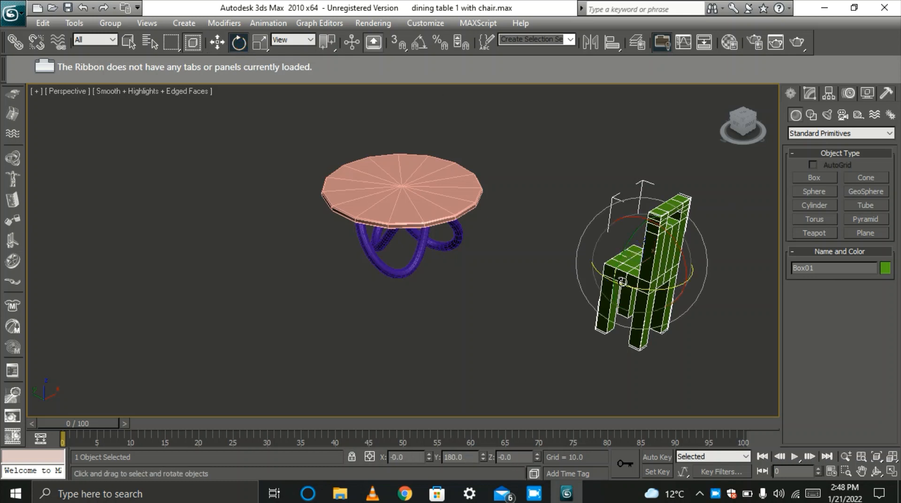
pyautogui.moveTo(623, 281); pyautogui.dragTo(812, 286)
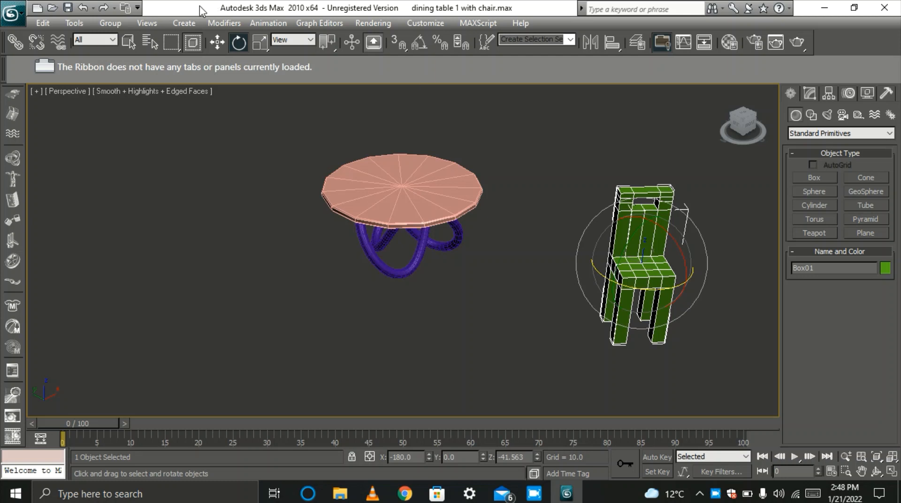
# Set the chair's absolute world Z rotation to 0 and clear the selection.
pyautogui.rightClick(238, 43)
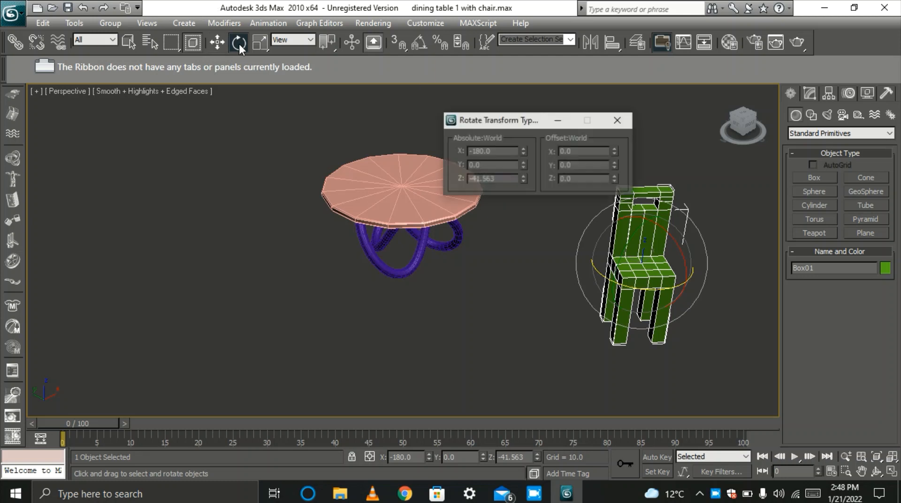
pyautogui.doubleClick(498, 180)
pyautogui.write('0')
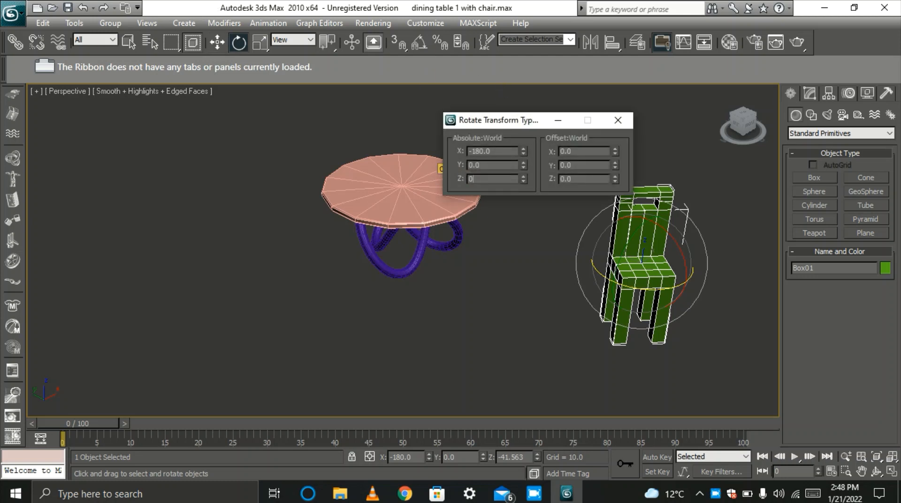
pyautogui.press('Tab')
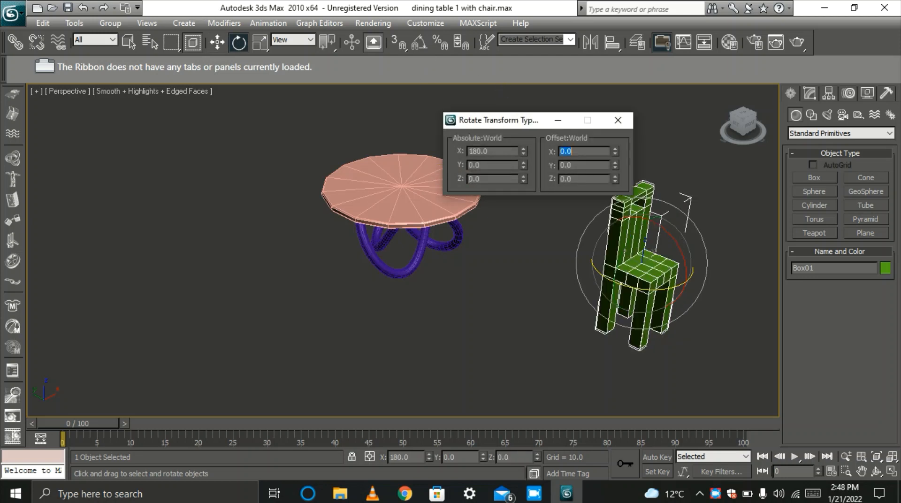
pyautogui.click(605, 124)
pyautogui.moveTo(710, 356); pyautogui.dragTo(580, 171)
pyautogui.click(580, 158)
# Select the whole chair at element level and smooth its mesh once with MSmooth.
pyautogui.click(813, 95)
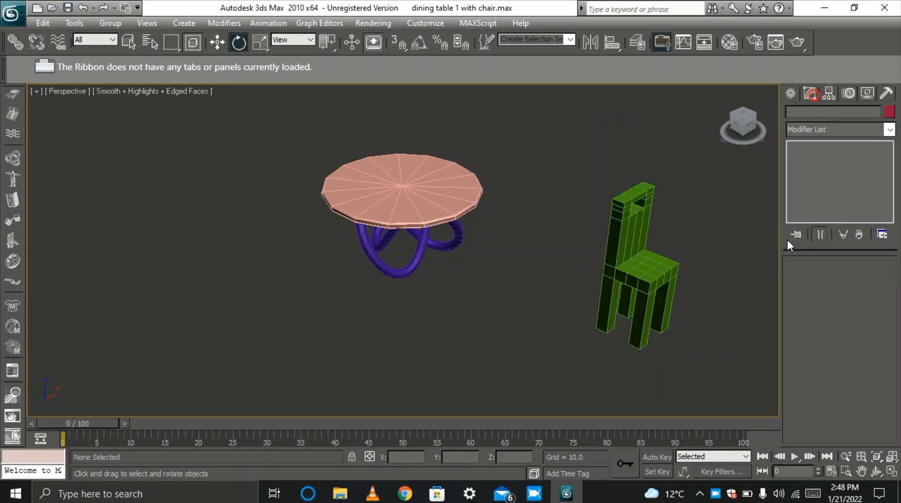
pyautogui.moveTo(718, 352); pyautogui.dragTo(559, 168)
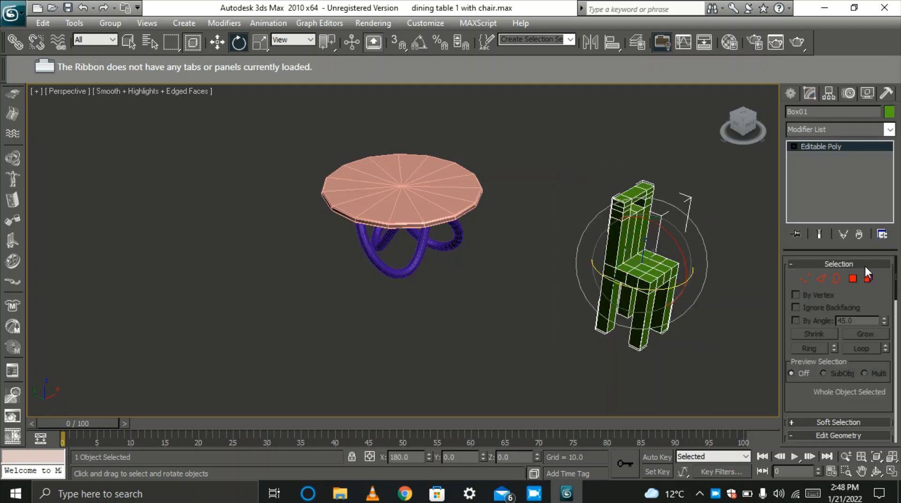
pyautogui.click(868, 279)
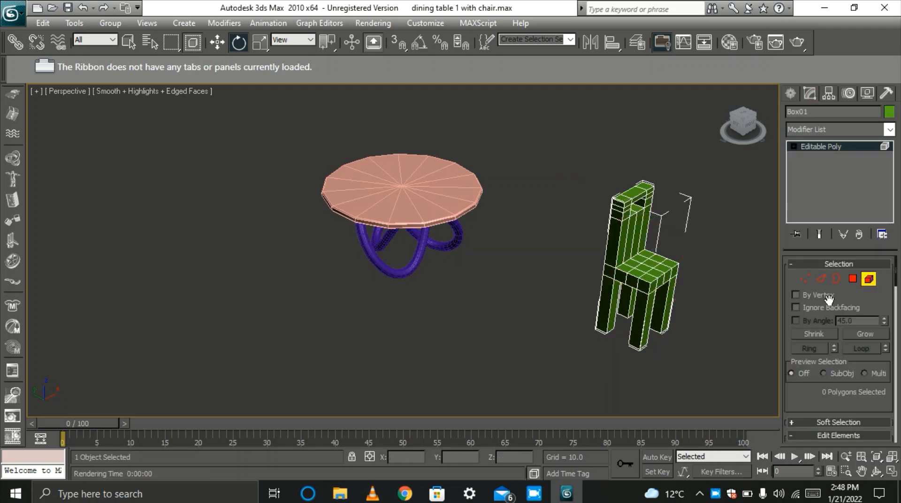
pyautogui.moveTo(730, 347); pyautogui.dragTo(564, 130)
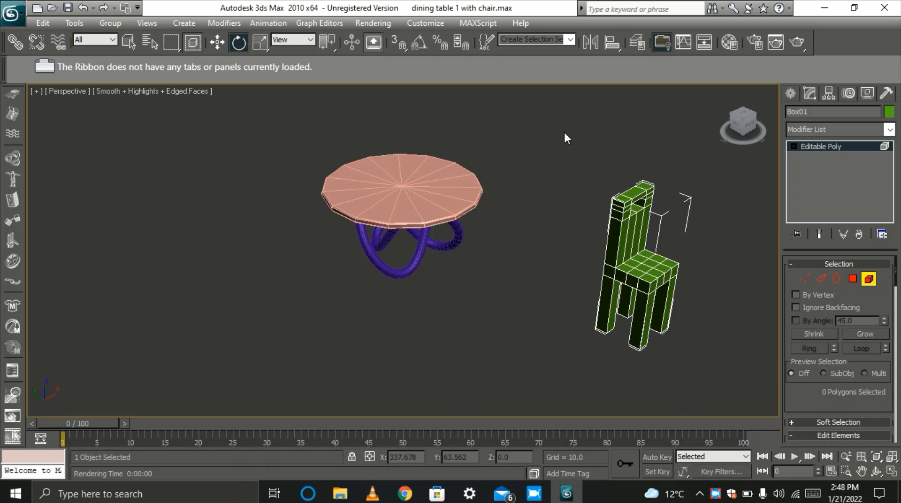
pyautogui.click(609, 234)
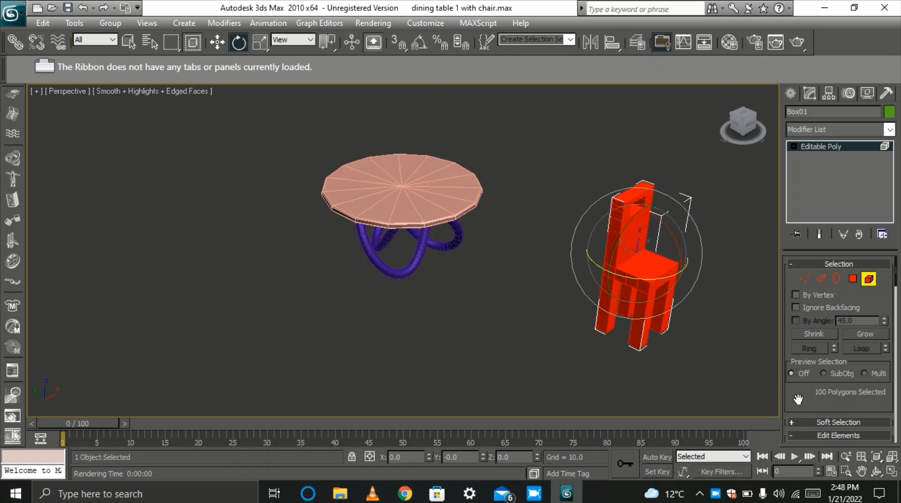
pyautogui.moveTo(798, 399); pyautogui.dragTo(784, 169)
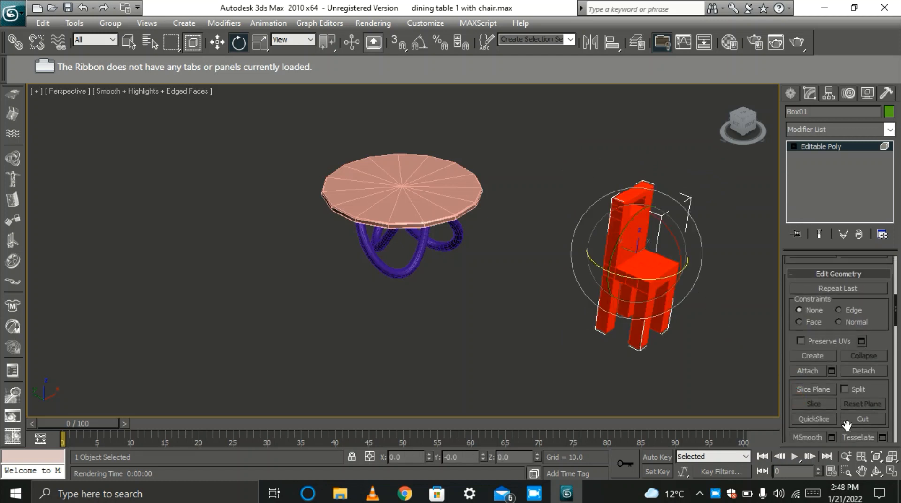
pyautogui.click(859, 438)
pyautogui.scroll(-5, 786, 343)
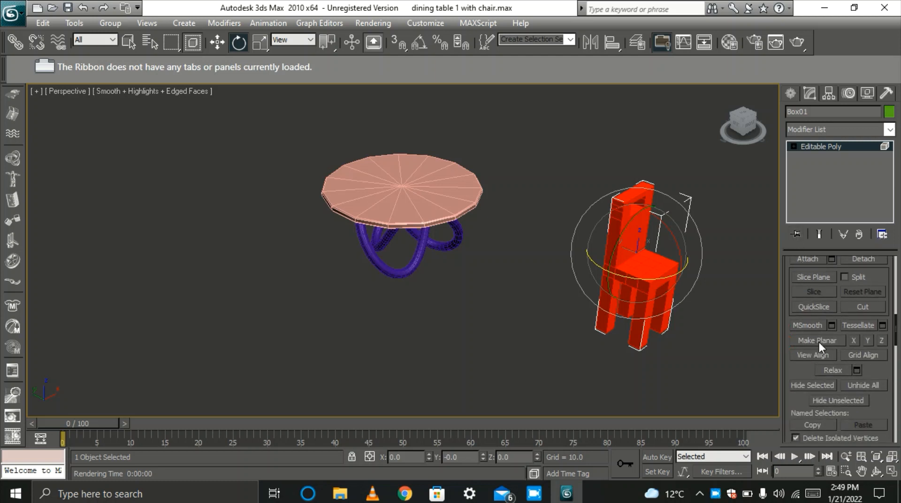
pyautogui.click(814, 326)
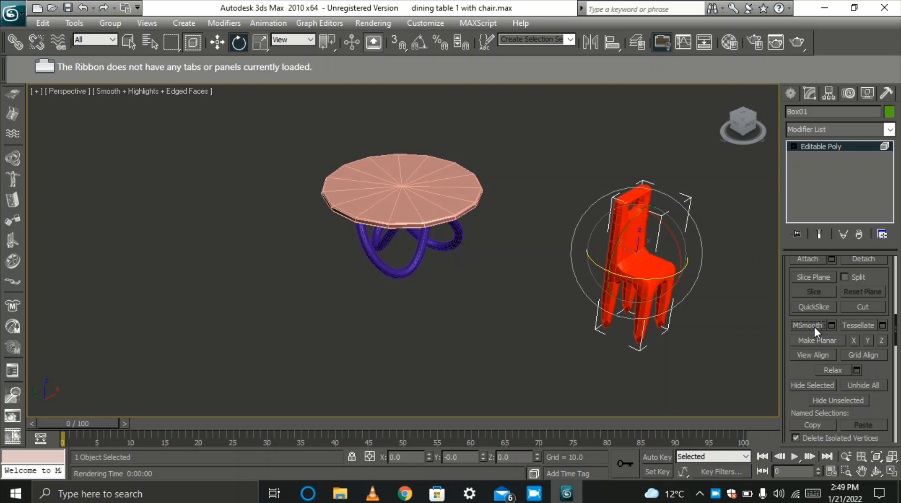
# Render the perspective view of the table and chair, and render a close-up of the smoothed chair.
pyautogui.click(783, 45)
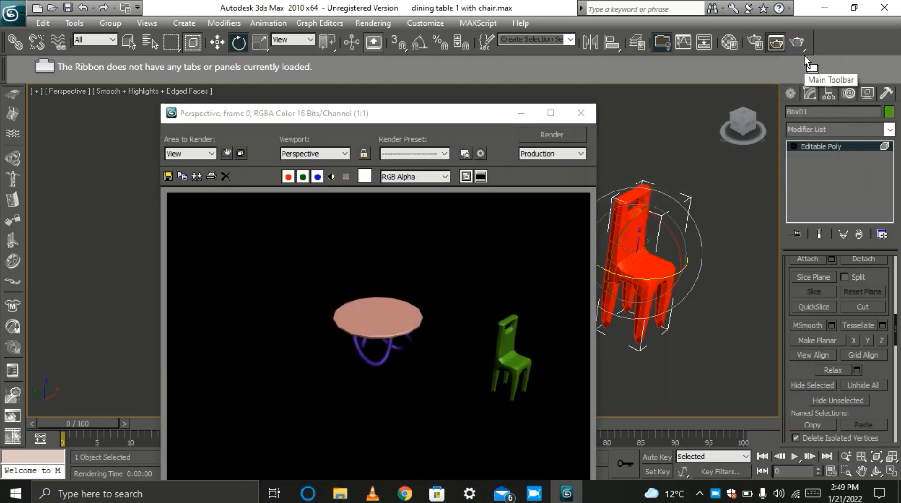
pyautogui.click(582, 113)
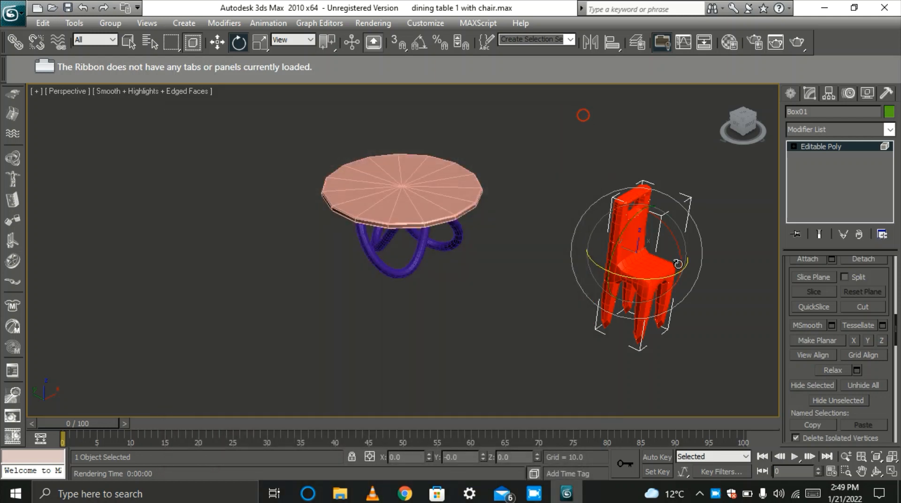
pyautogui.press('z')
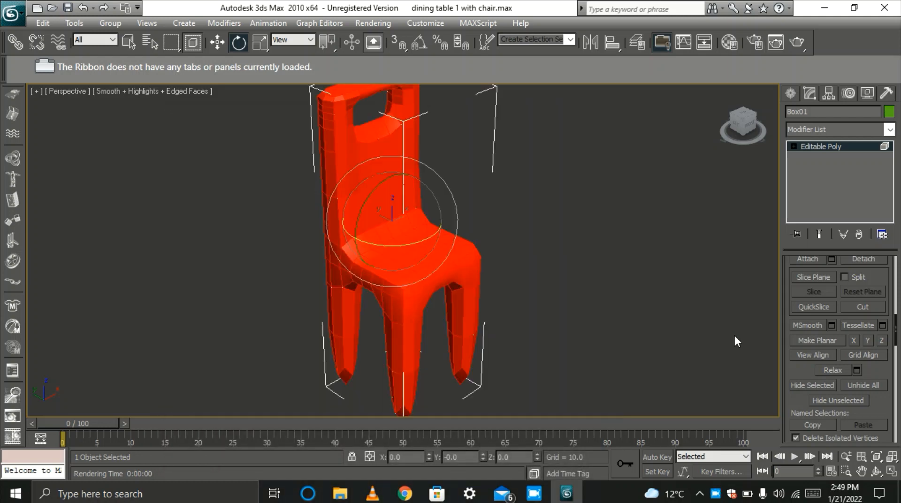
pyautogui.click(798, 44)
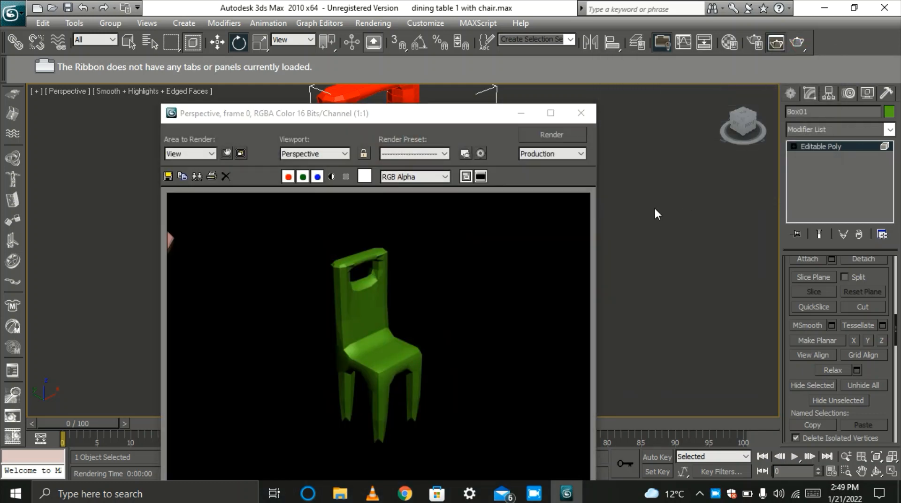
pyautogui.click(587, 114)
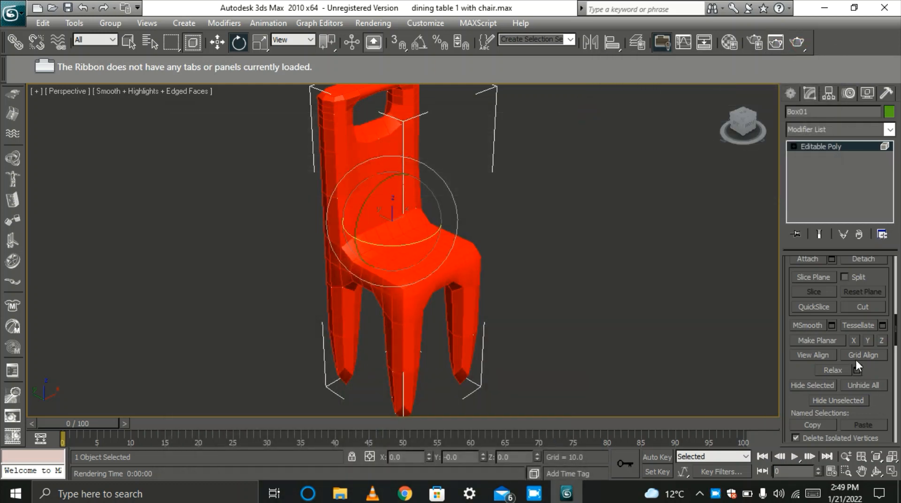
# Apply MSmooth to the chair element a second time and render the close-up view.
pyautogui.click(819, 328)
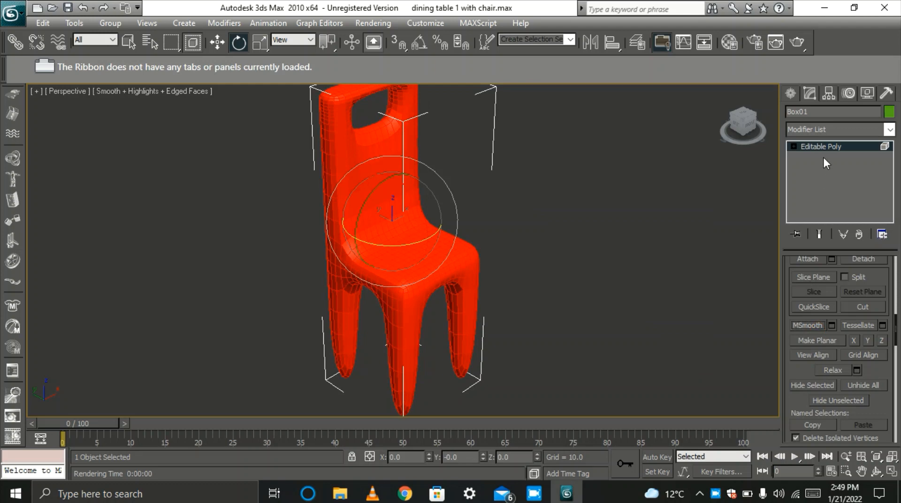
pyautogui.click(800, 41)
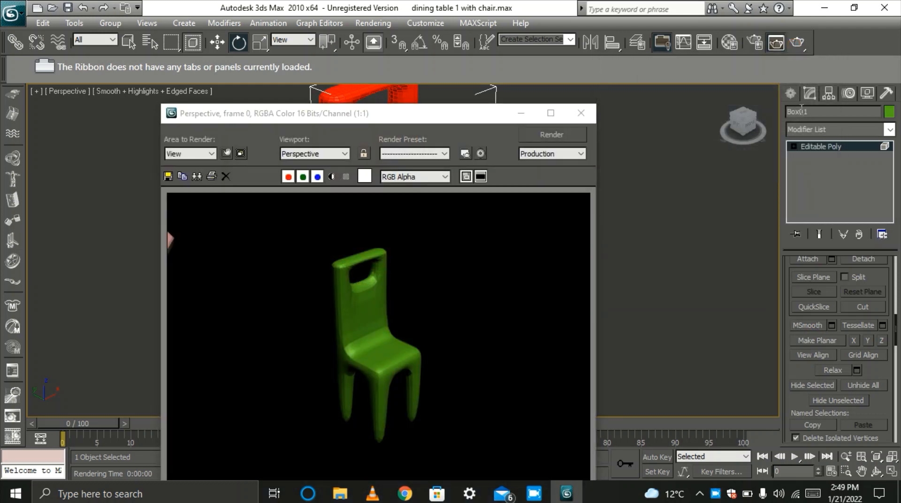
# Render the close-up perspective view of the smoothed chair once more and close the rendered image.
pyautogui.click(581, 115)
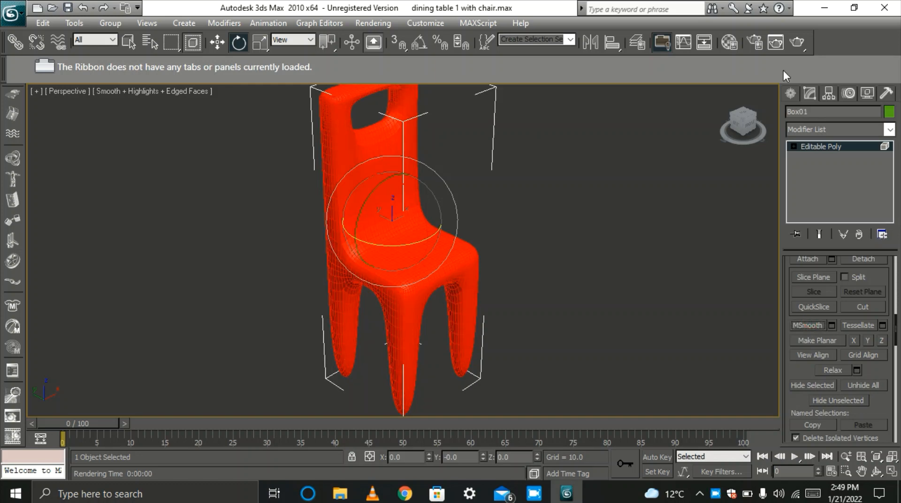
pyautogui.click(800, 41)
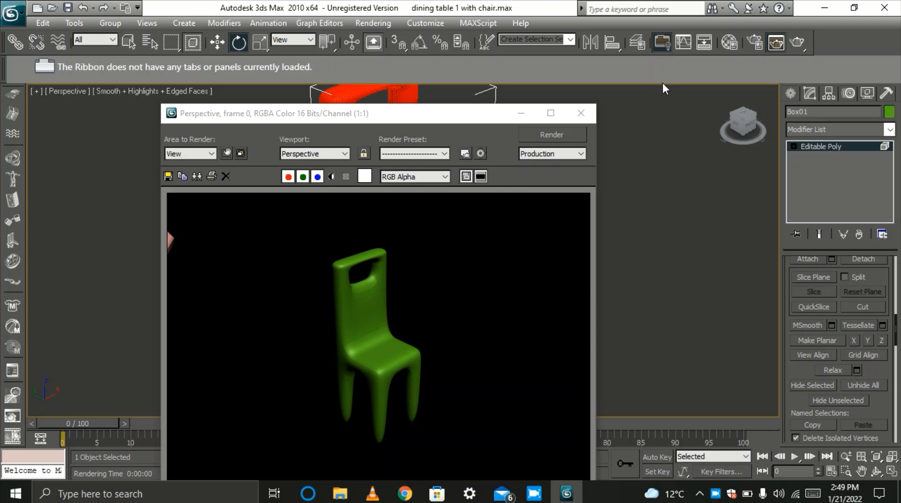
pyautogui.click(592, 113)
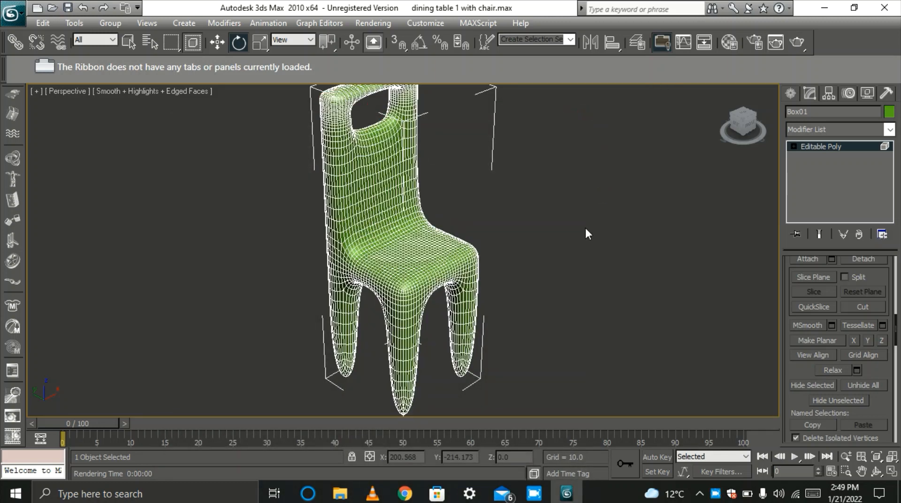
# Undo the MSmooth passes applied to the chair.
pyautogui.hotkey('ctrl', 'z')
pyautogui.hotkey('ctrl', 'z')
pyautogui.hotkey('ctrl', 'z')
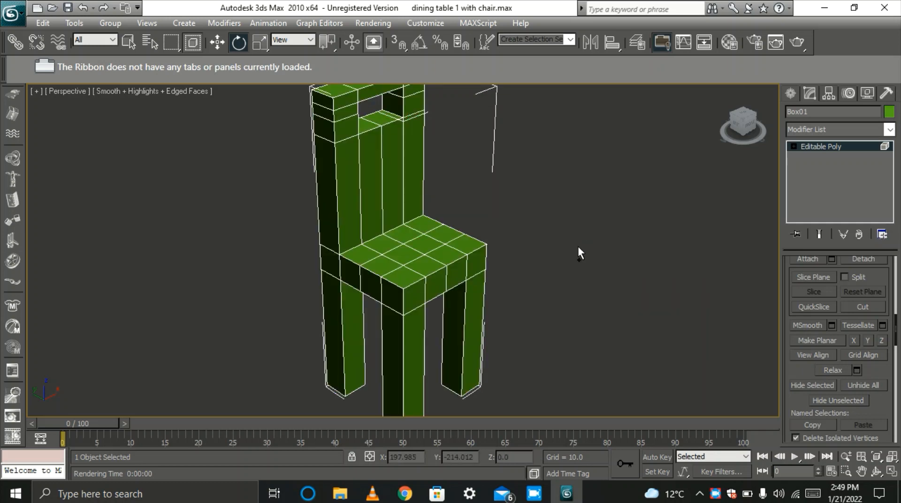
# Clone the chair along the X axis as two independent copies, spaced about 89.5 units apart.
pyautogui.click(790, 92)
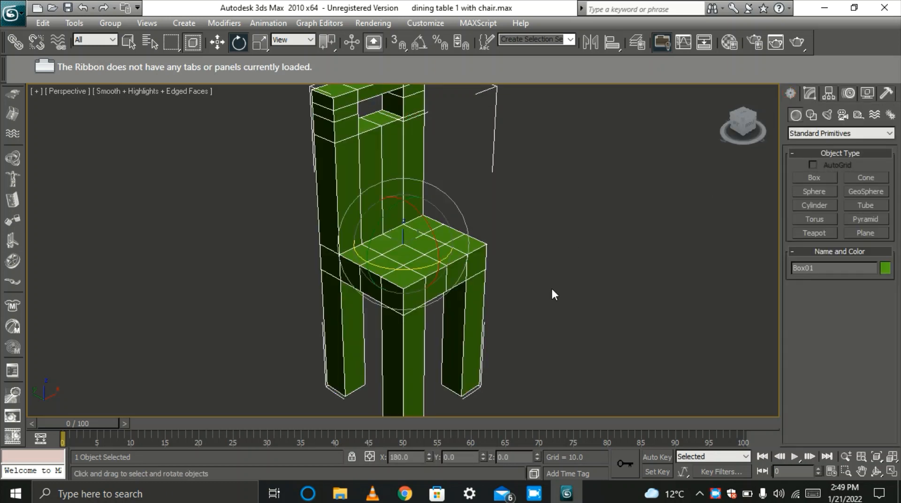
pyautogui.click(217, 42)
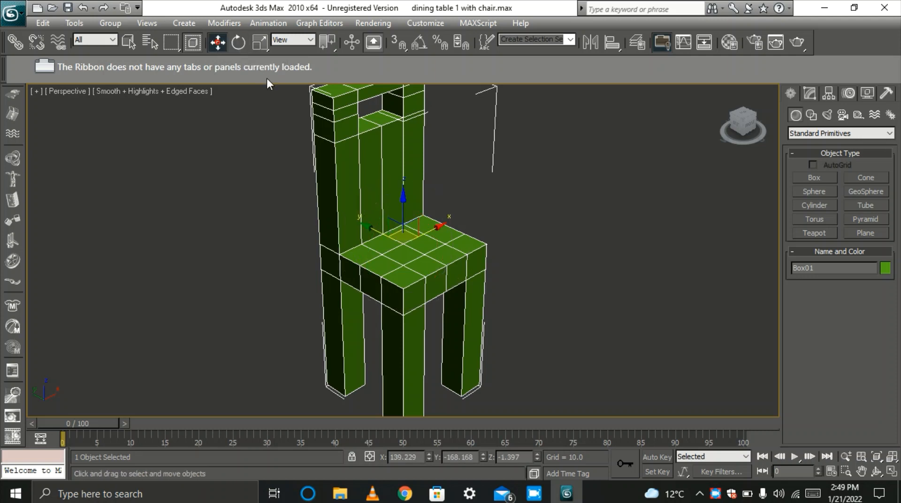
pyautogui.click(517, 175)
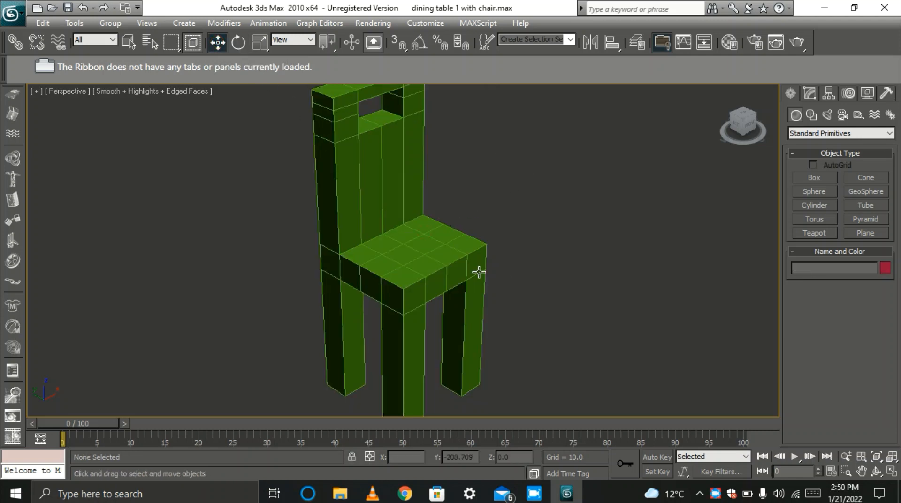
pyautogui.click(464, 257)
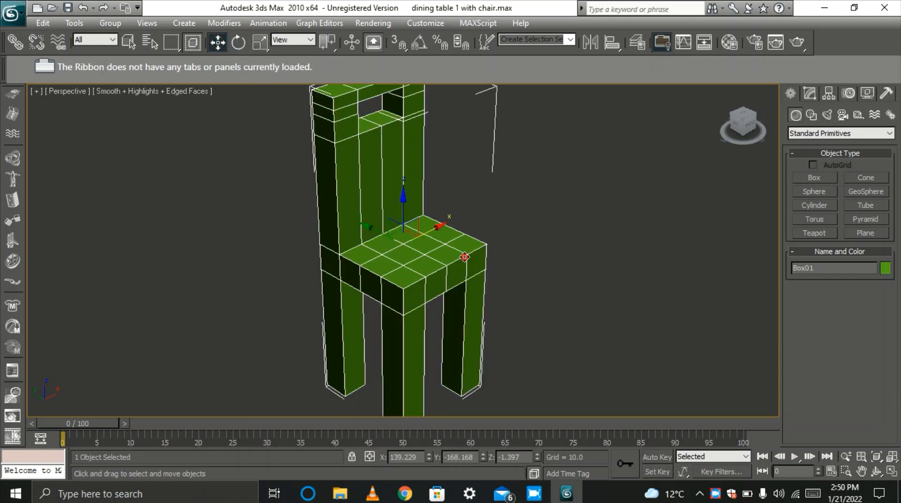
pyautogui.moveTo(439, 230)
pyautogui.keyDown('shift'); pyautogui.mouseDown()
pyautogui.moveTo(531, 181)
pyautogui.moveTo(570, 145)
pyautogui.moveTo(566, 160)
pyautogui.mouseUp(); pyautogui.keyUp('shift')
pyautogui.click(436, 228)
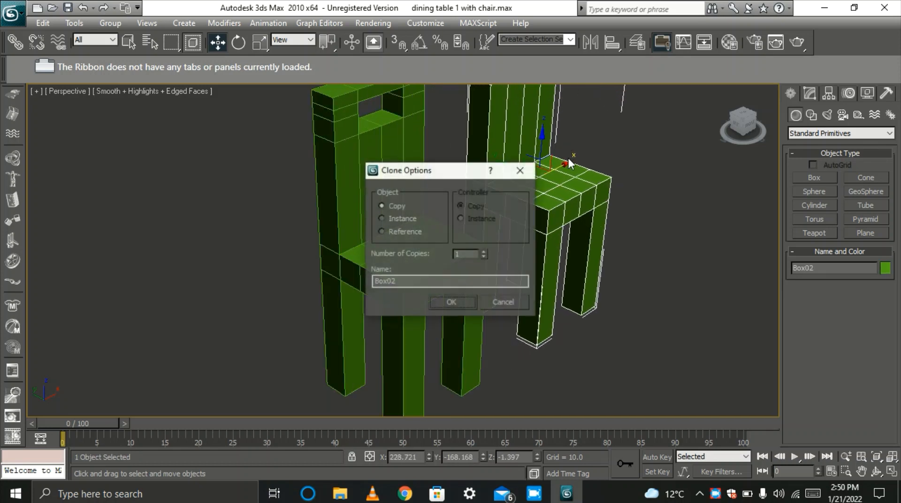
pyautogui.click(484, 252)
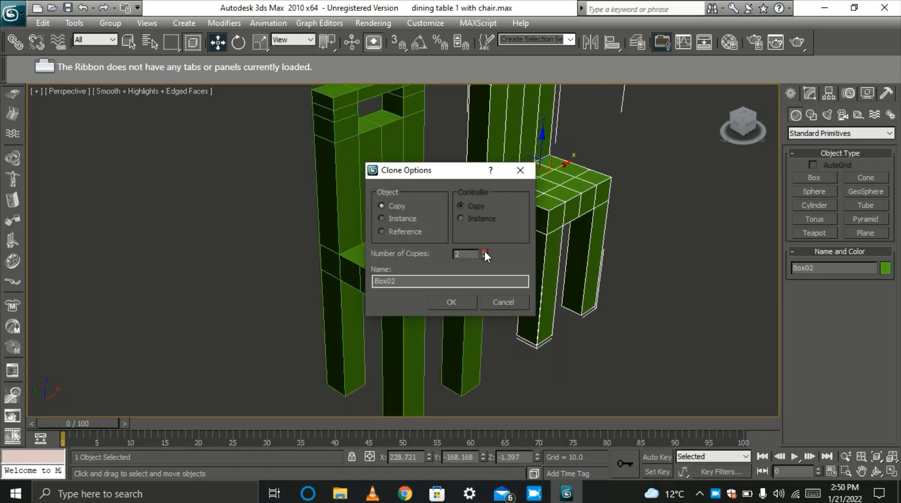
pyautogui.click(452, 301)
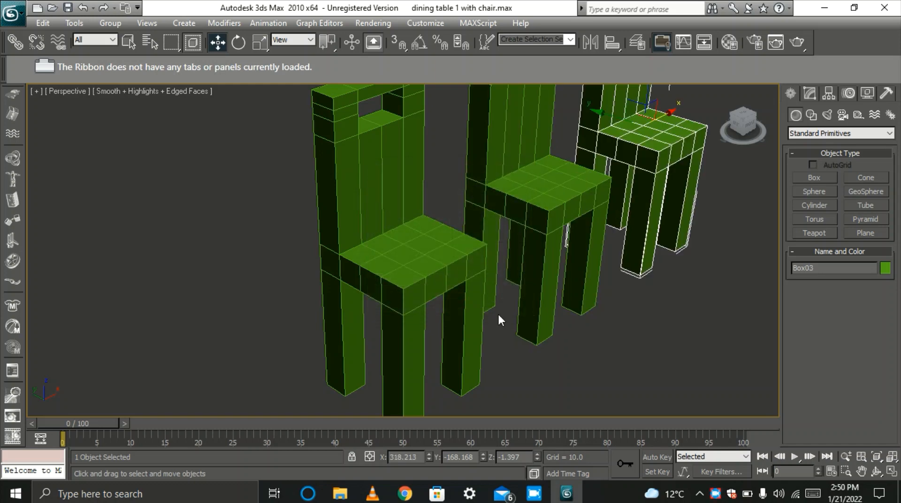
# Select the bottom polygons of the original chair's four legs in the front view and smooth them with MSmooth.
pyautogui.scroll(-5, 465, 292)
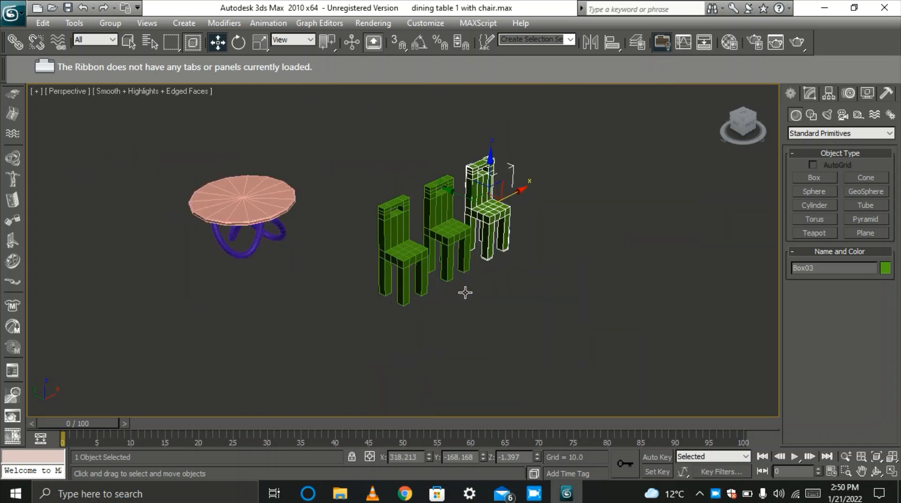
pyautogui.click(421, 290)
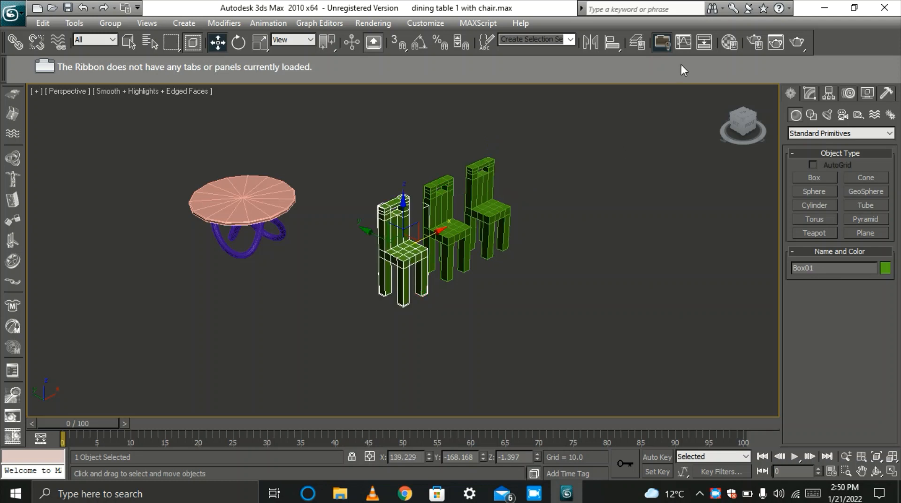
pyautogui.click(811, 93)
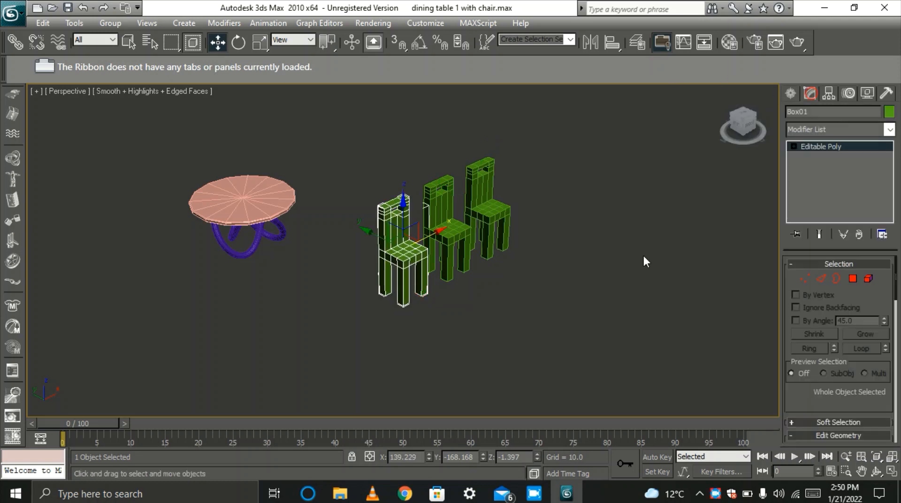
pyautogui.press('f')
pyautogui.scroll(-4, 482, 195)
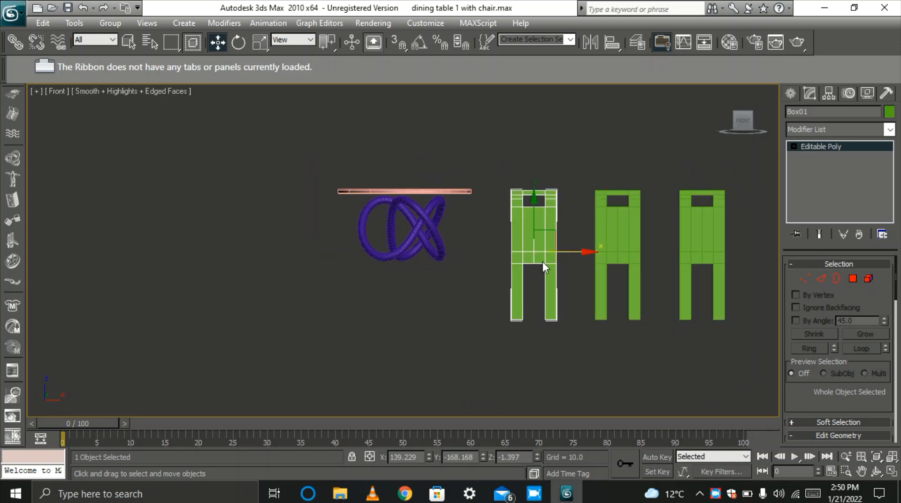
pyautogui.click(852, 280)
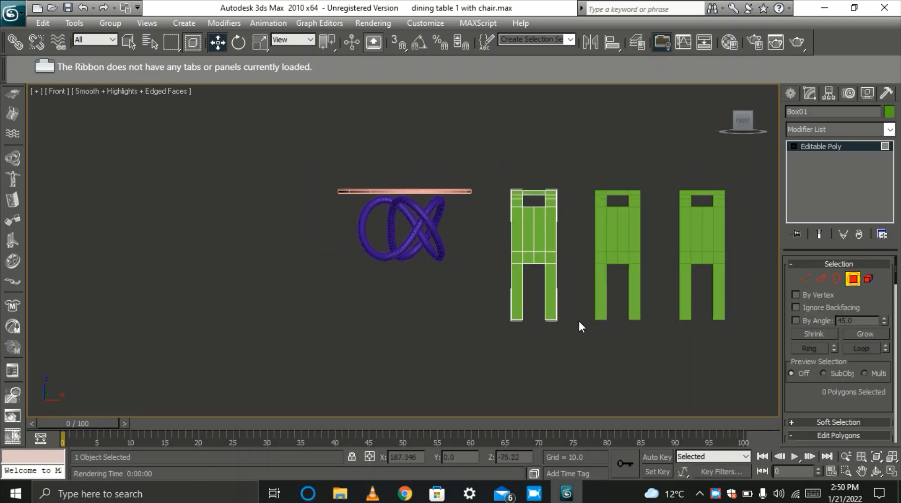
pyautogui.moveTo(578, 324); pyautogui.dragTo(482, 276)
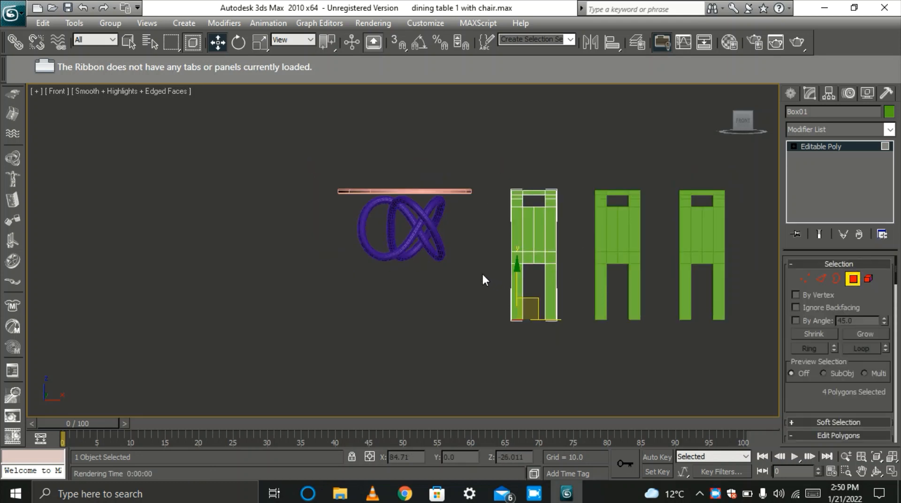
pyautogui.scroll(-5, 797, 397)
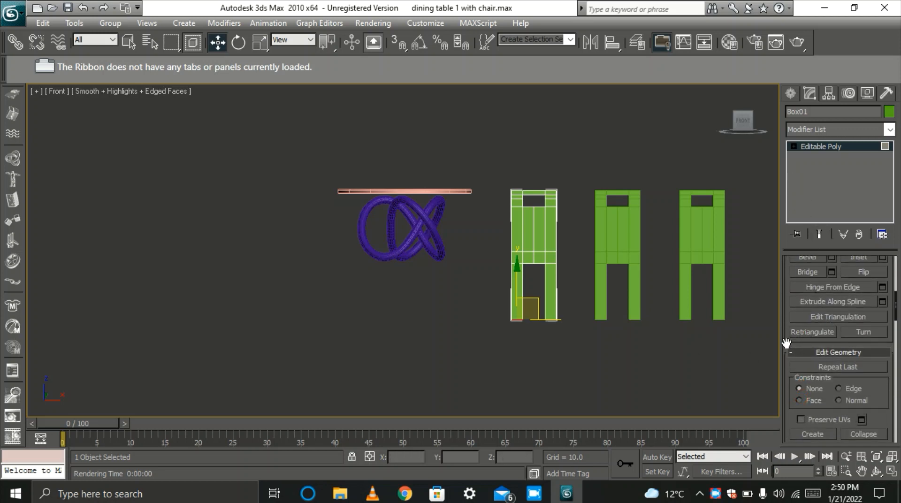
pyautogui.moveTo(786, 343); pyautogui.dragTo(784, 158)
pyautogui.click(801, 331)
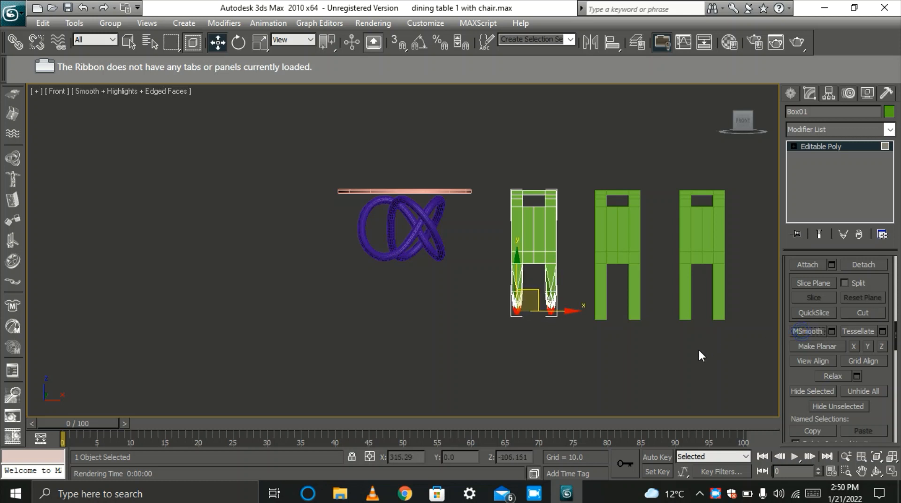
# Render the three chairs in perspective, close the image, and undo the smoothing of the original chair's legs.
pyautogui.click(681, 359)
pyautogui.press('p')
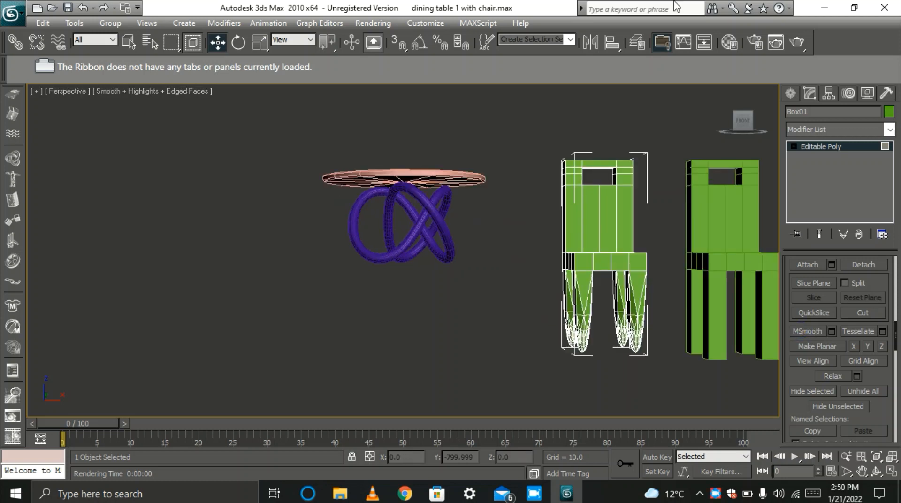
pyautogui.click(722, 90)
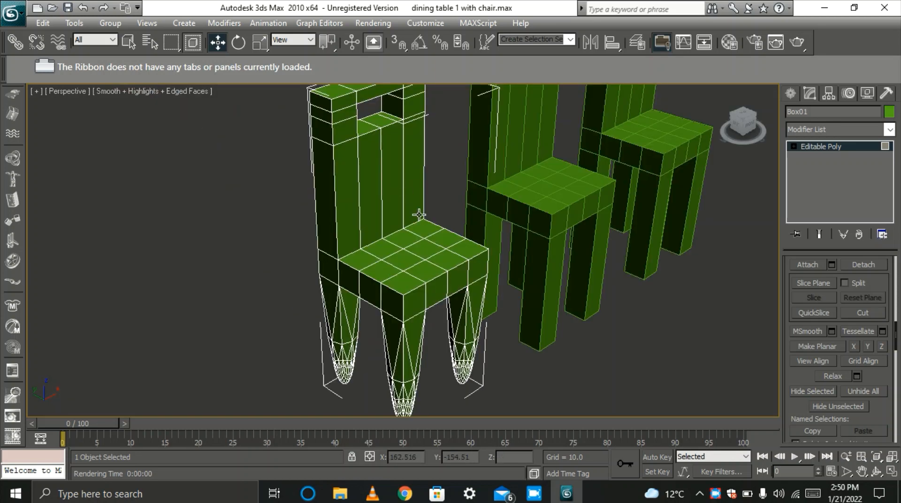
pyautogui.click(798, 41)
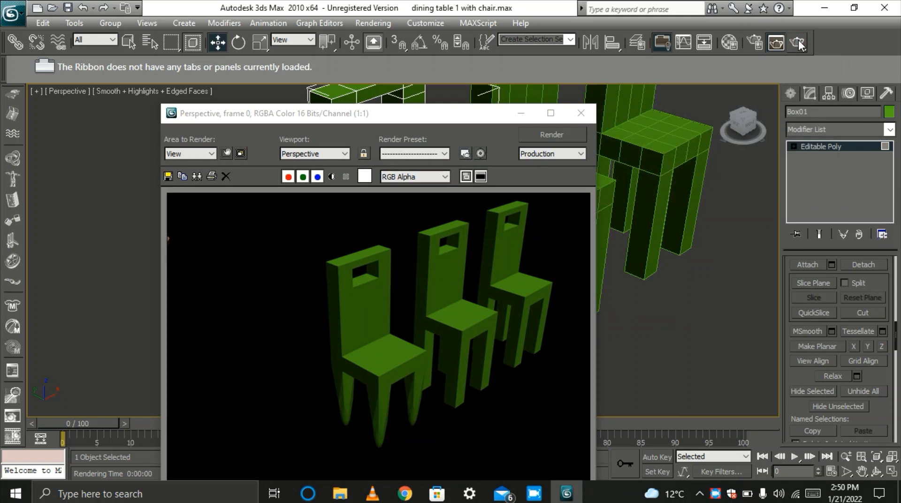
pyautogui.click(587, 114)
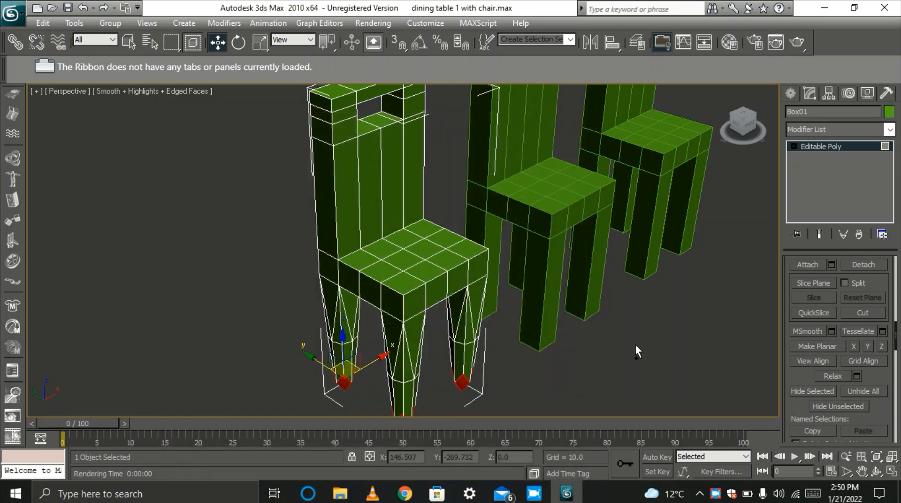
pyautogui.hotkey('ctrl', 'z')
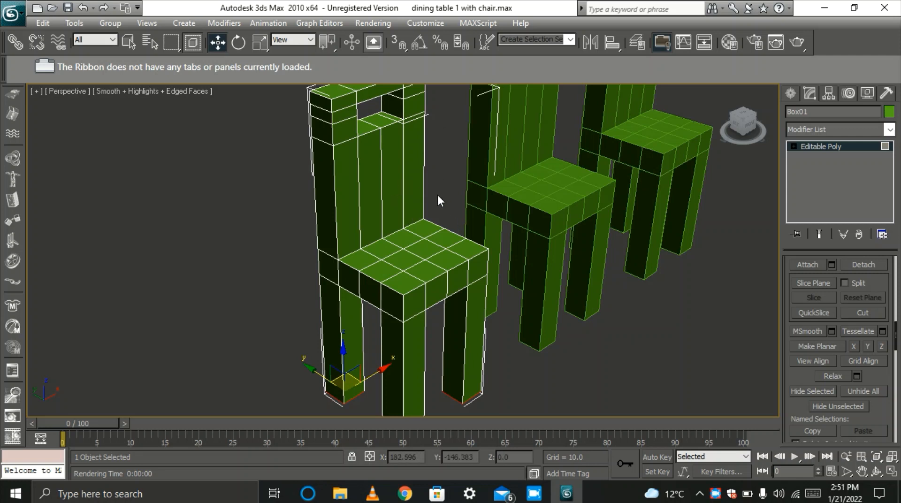
# Select all backrest polygons of the original chair, above the seat, and smooth them with repeated MSmooth passes.
pyautogui.scroll(-3, 437, 205)
pyautogui.moveTo(378, 180); pyautogui.dragTo(322, 117)
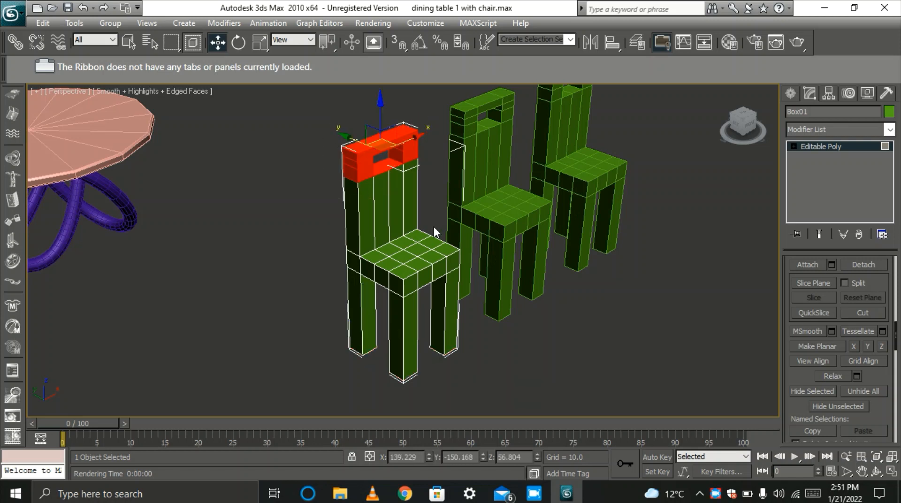
pyautogui.moveTo(423, 217); pyautogui.dragTo(301, 134)
pyautogui.keyDown('ctrl'); pyautogui.click(355, 215); pyautogui.keyUp('ctrl')
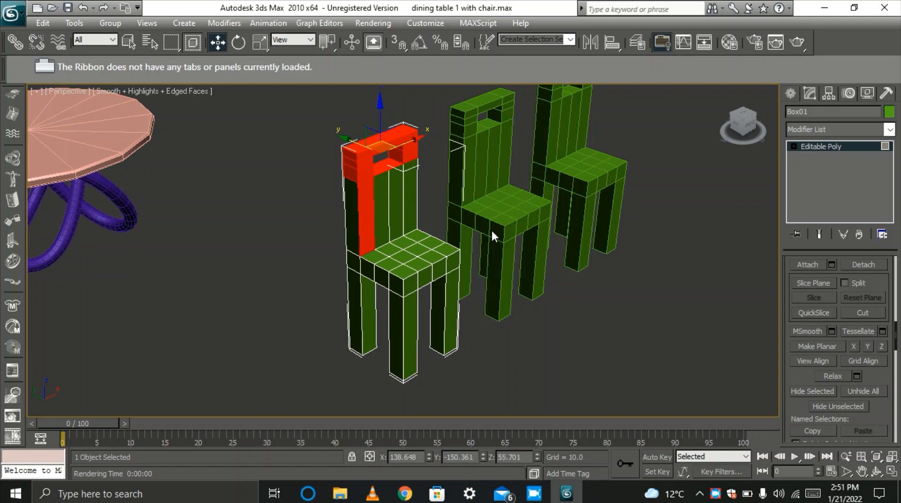
pyautogui.press('f')
pyautogui.keyDown('alt'); pyautogui.moveTo(721, 235); pyautogui.dragTo(578, 140); pyautogui.keyUp('alt')
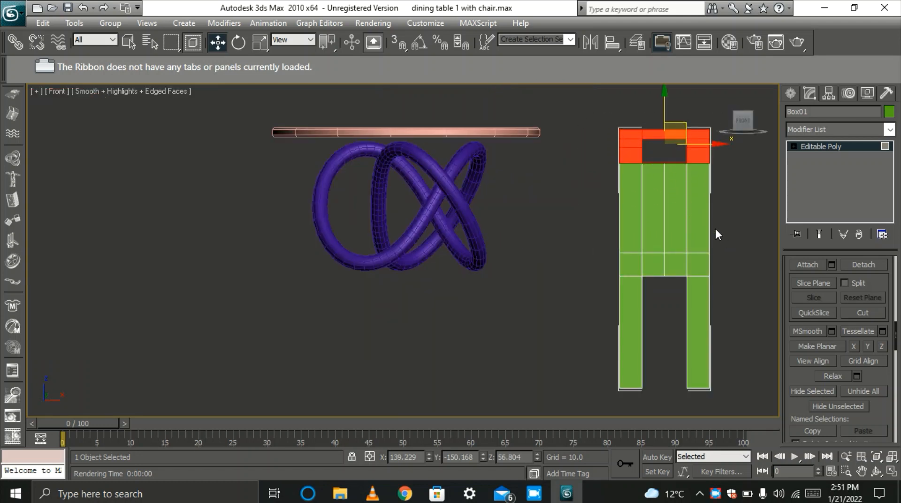
pyautogui.keyDown('ctrl'); pyautogui.click(698, 214); pyautogui.keyUp('ctrl')
pyautogui.keyDown('ctrl'); pyautogui.click(678, 215); pyautogui.keyUp('ctrl')
pyautogui.keyDown('ctrl'); pyautogui.click(655, 215); pyautogui.keyUp('ctrl')
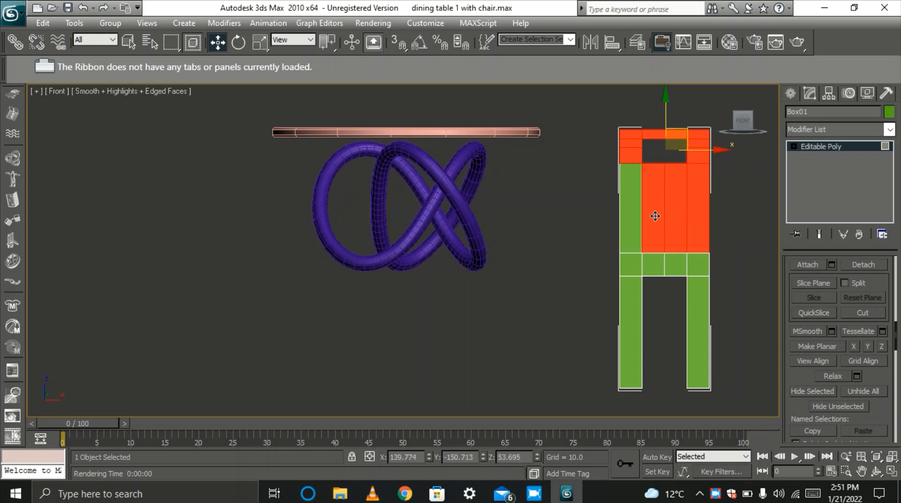
pyautogui.keyDown('ctrl'); pyautogui.click(631, 215); pyautogui.keyUp('ctrl')
pyautogui.moveTo(730, 233); pyautogui.dragTo(596, 159)
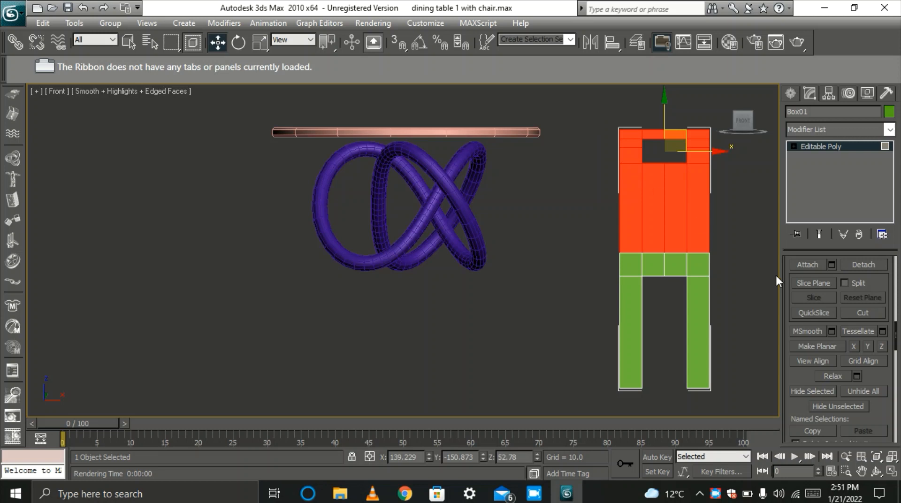
pyautogui.click(815, 330)
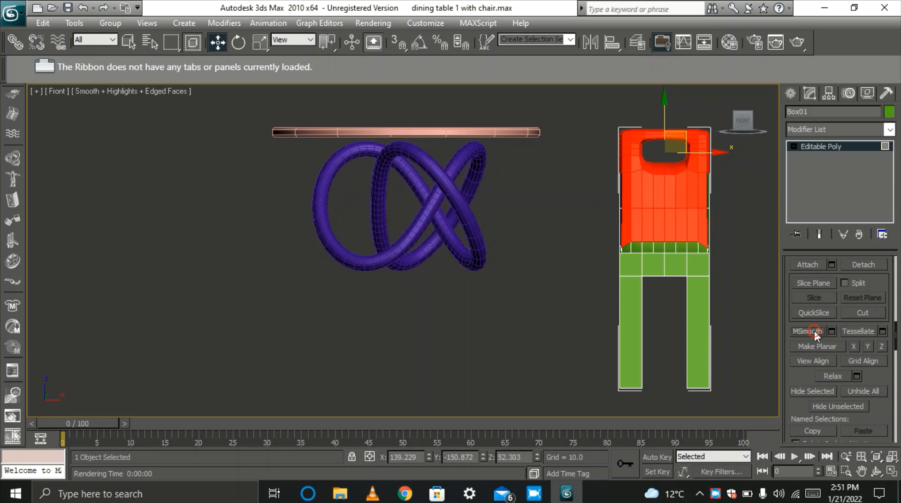
pyautogui.click(815, 331)
pyautogui.click(815, 331)
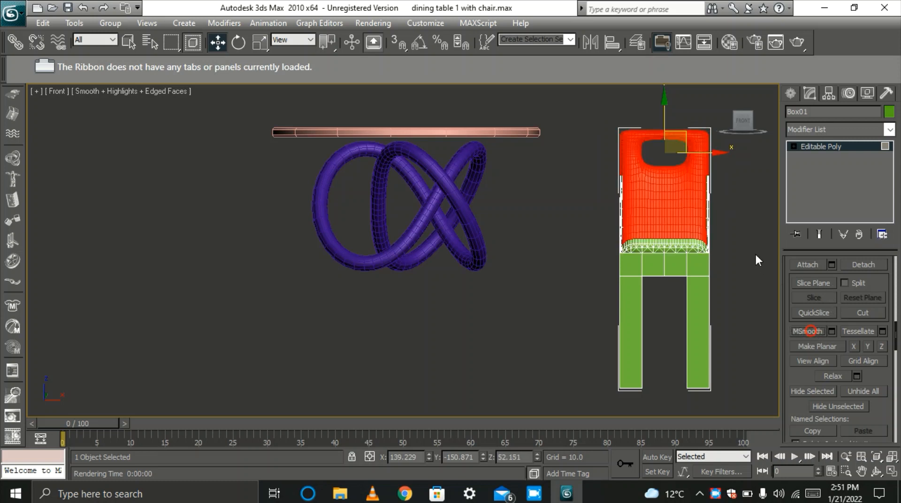
# Render the front view of the table and chair, and return to a perspective view of the whole scene.
pyautogui.click(797, 43)
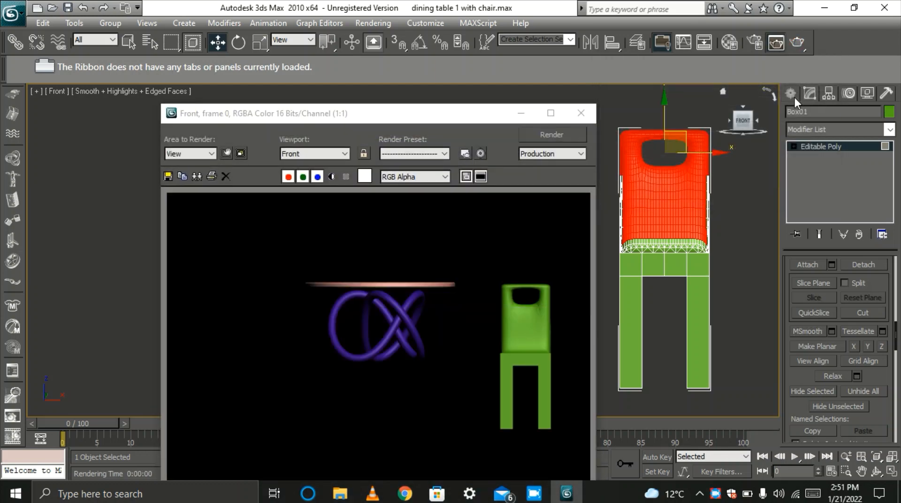
pyautogui.click(582, 113)
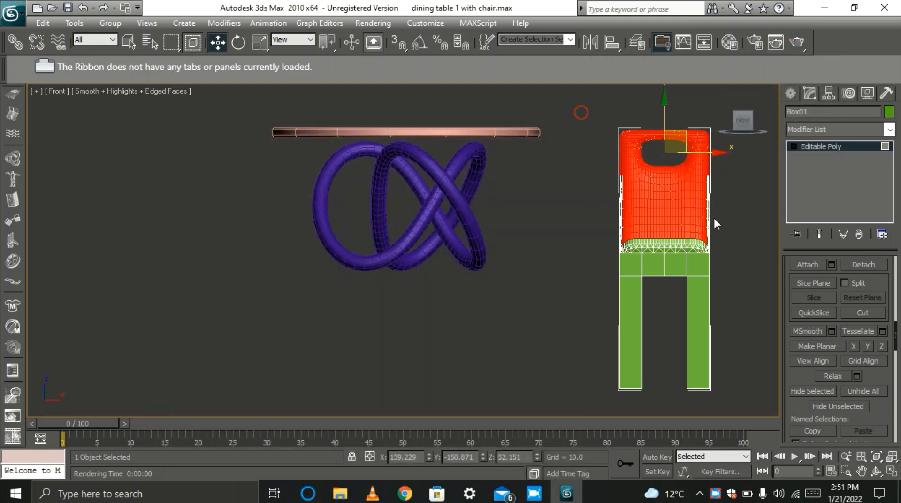
pyautogui.press('p')
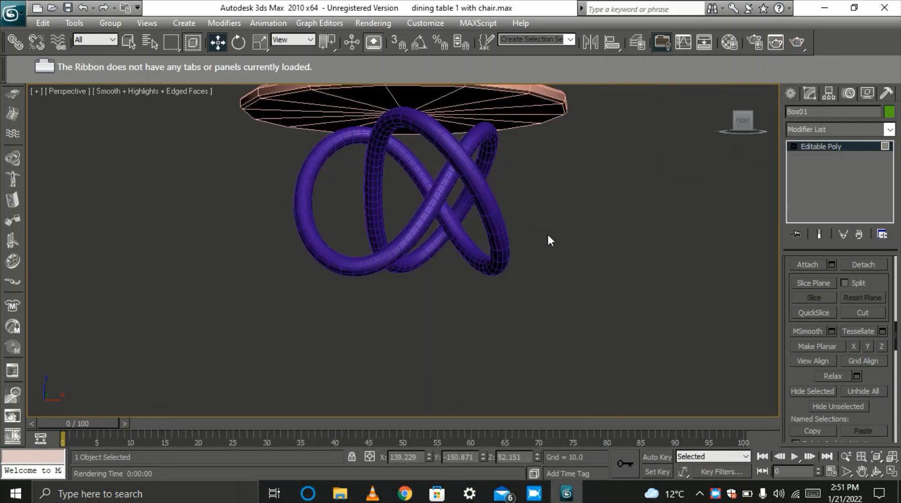
pyautogui.scroll(-5, 549, 239)
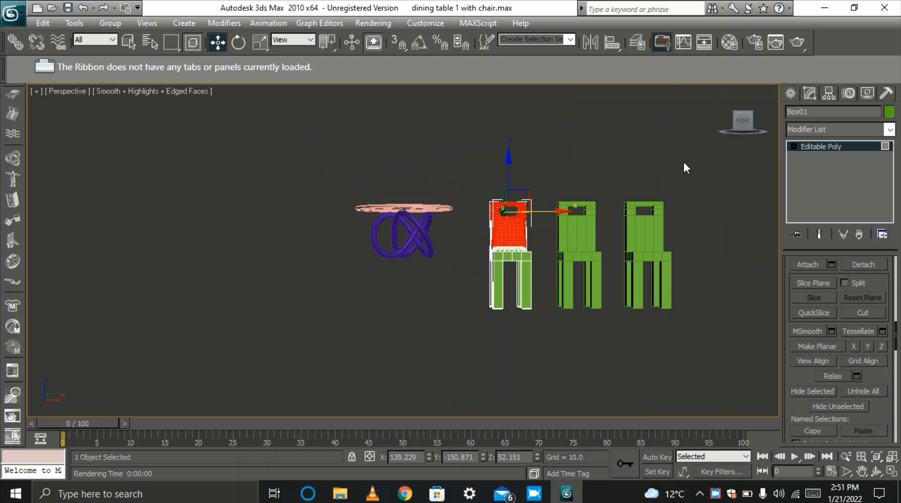
# Render the chair with the smoothed backrest from an angled perspective view, and close the rendered image.
pyautogui.press('z')
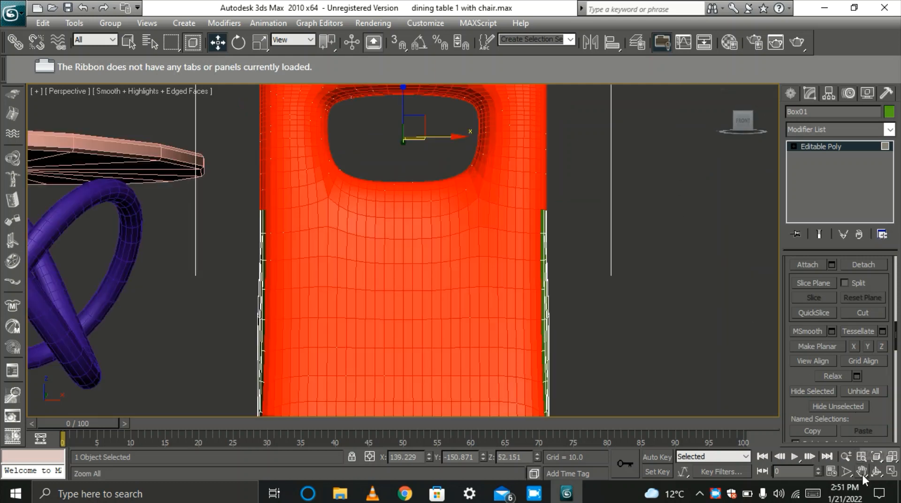
pyautogui.click(877, 471)
pyautogui.moveTo(359, 182); pyautogui.dragTo(439, 230)
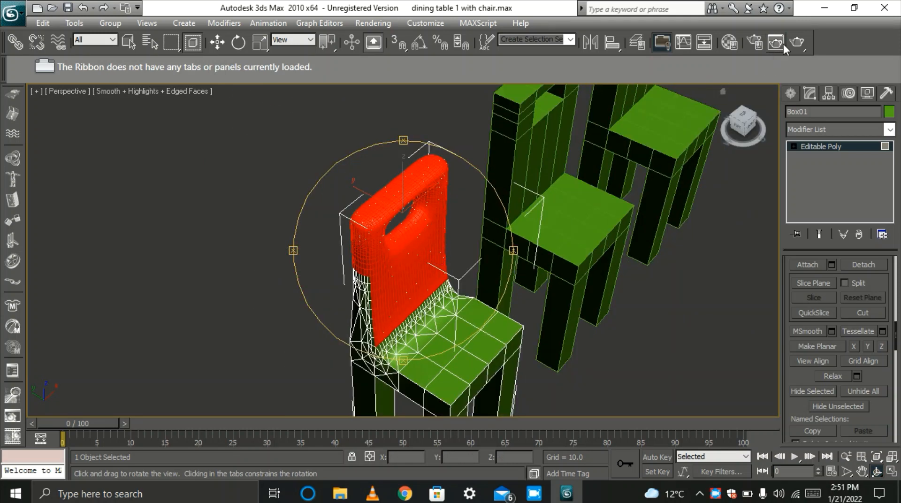
pyautogui.click(797, 42)
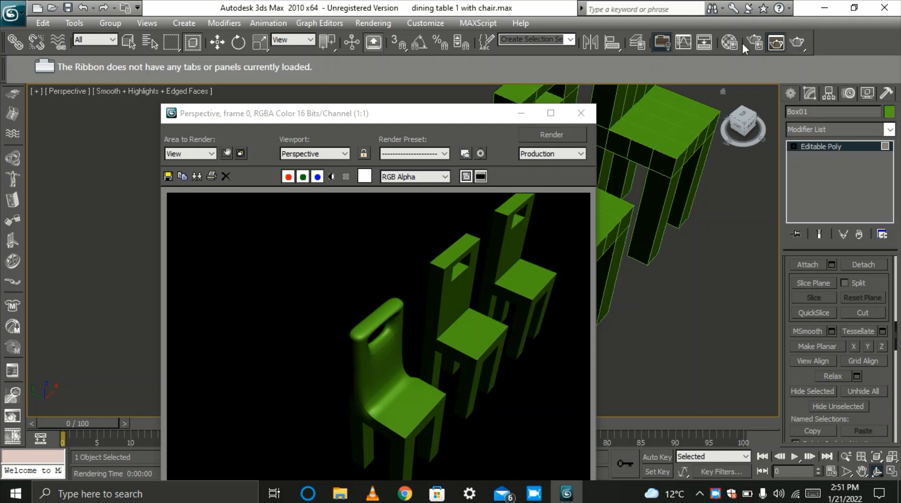
pyautogui.click(581, 115)
pyautogui.press('w')
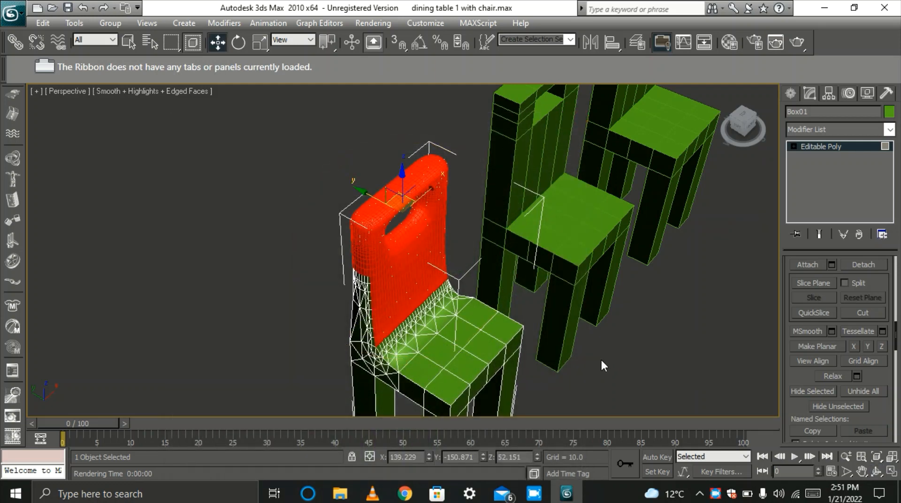
# Leave polygon editing on the smoothed chair and move it along Y to about 16 in the top view, beside the table.
pyautogui.click(607, 346)
pyautogui.scroll(-5, 622, 275)
pyautogui.scroll(3, 465, 335)
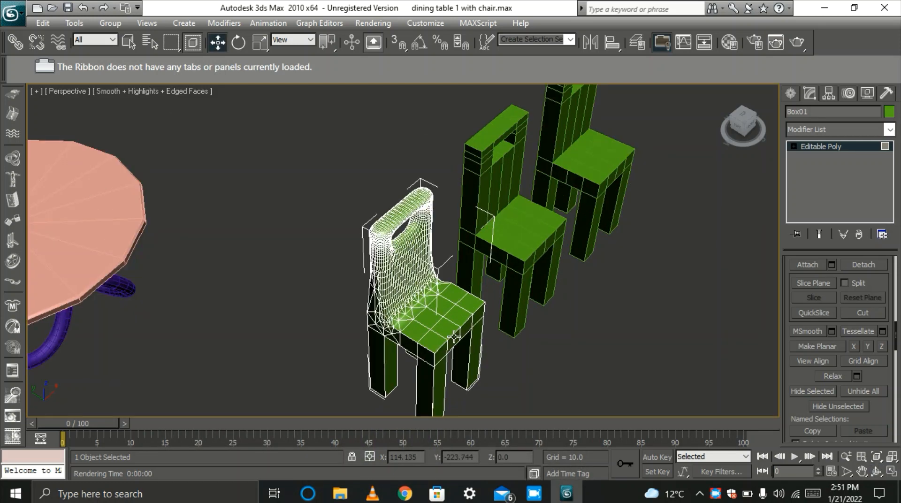
pyautogui.scroll(-4, 476, 311)
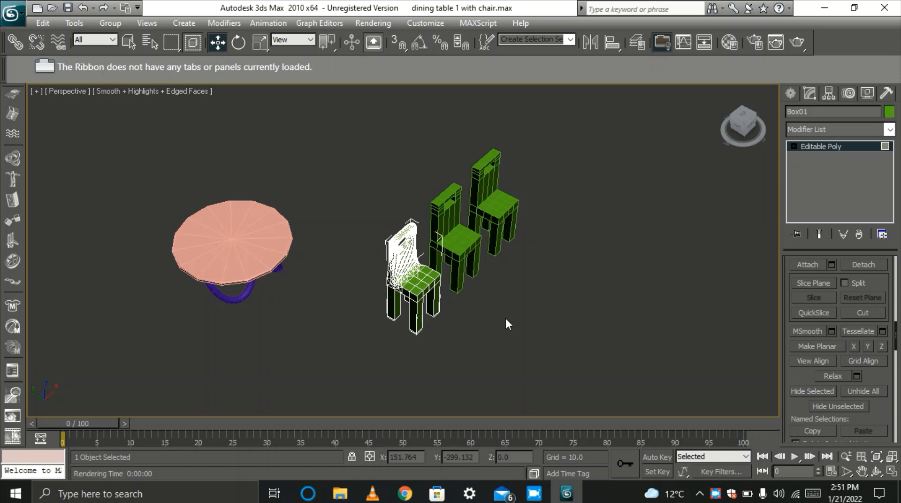
pyautogui.press('t')
pyautogui.press('z')
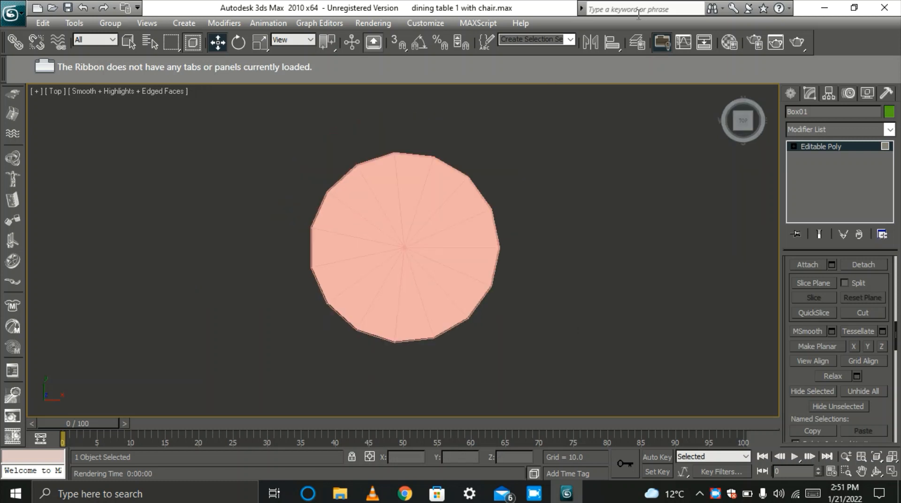
pyautogui.click(792, 92)
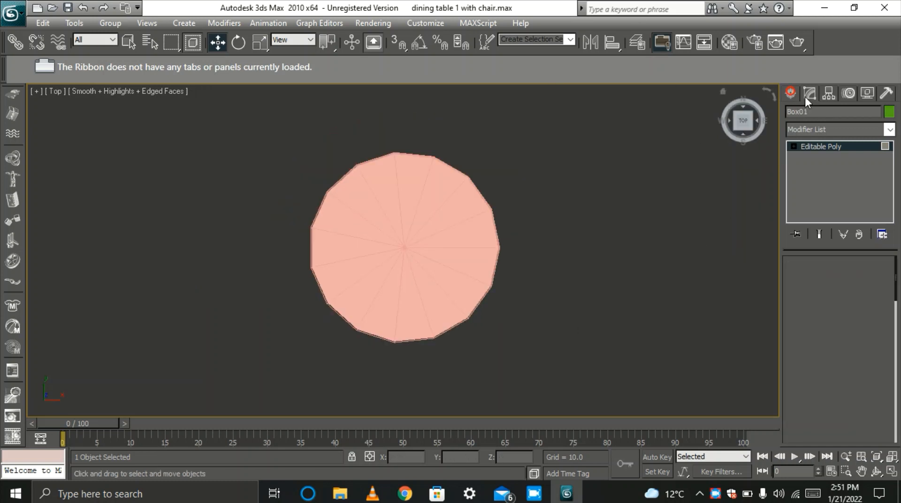
pyautogui.click(807, 96)
pyautogui.scroll(-2, 582, 281)
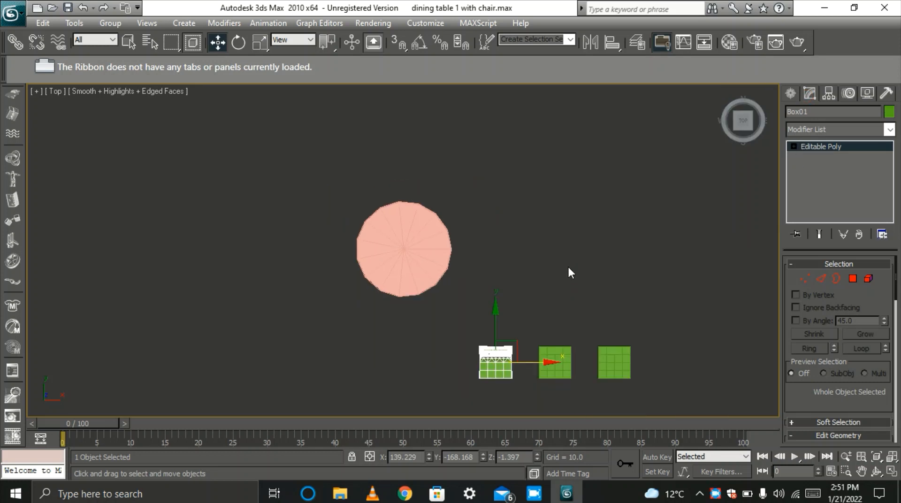
pyautogui.moveTo(495, 320); pyautogui.dragTo(495, 200)
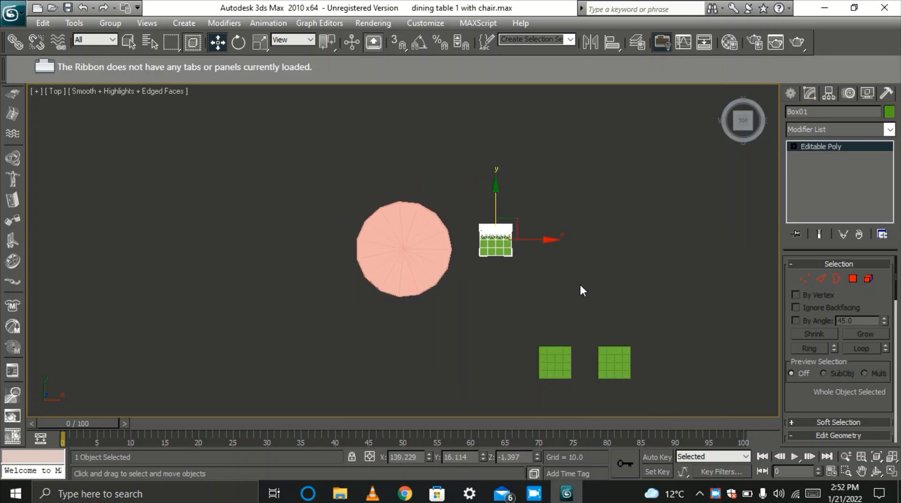
# Save the scene as a new file named "dining table 2 with chair".
pyautogui.click(10, 13)
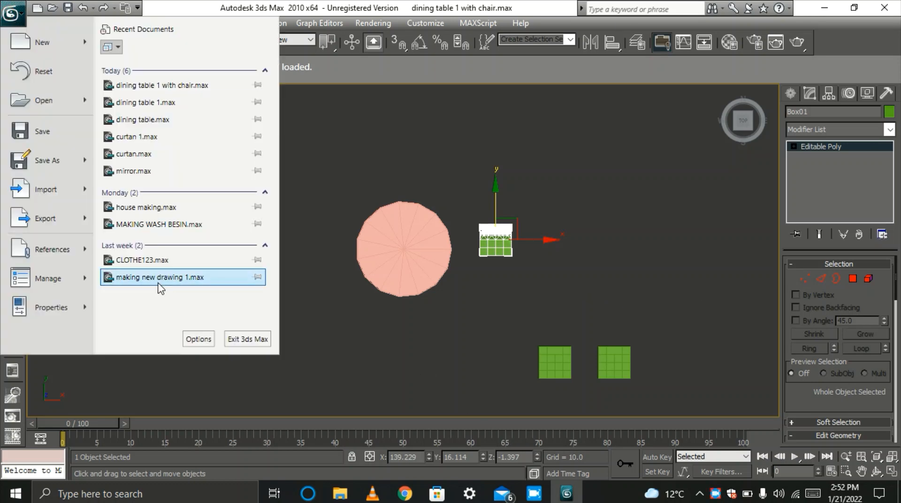
pyautogui.click(43, 160)
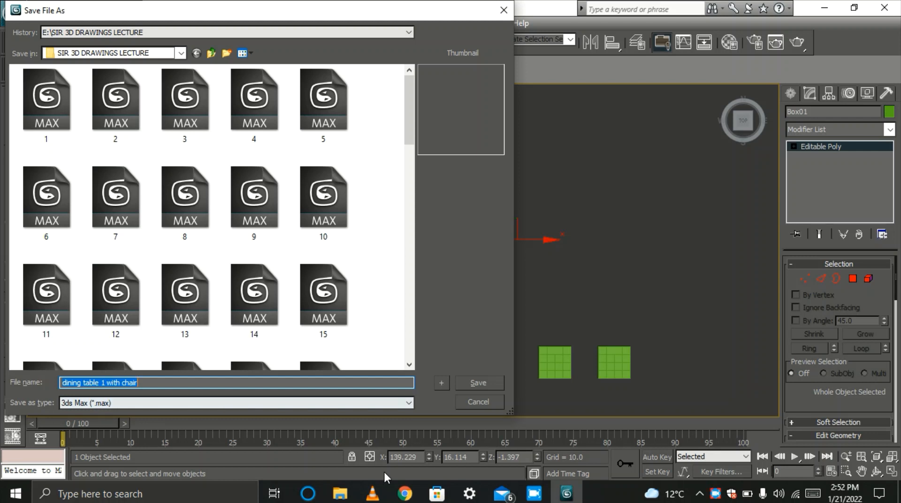
pyautogui.click(105, 383)
pyautogui.press('BackSpace')
pyautogui.press('BackSpace')
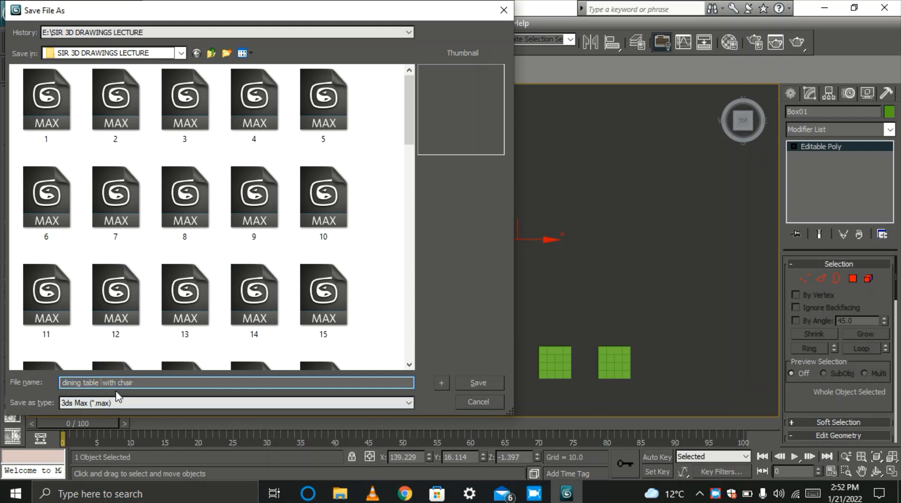
pyautogui.write('2')
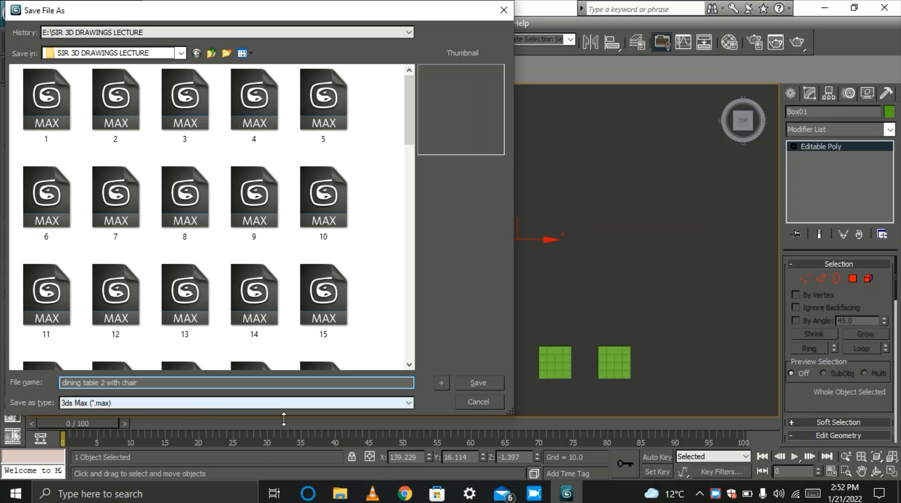
pyautogui.click(478, 382)
pyautogui.click(468, 373)
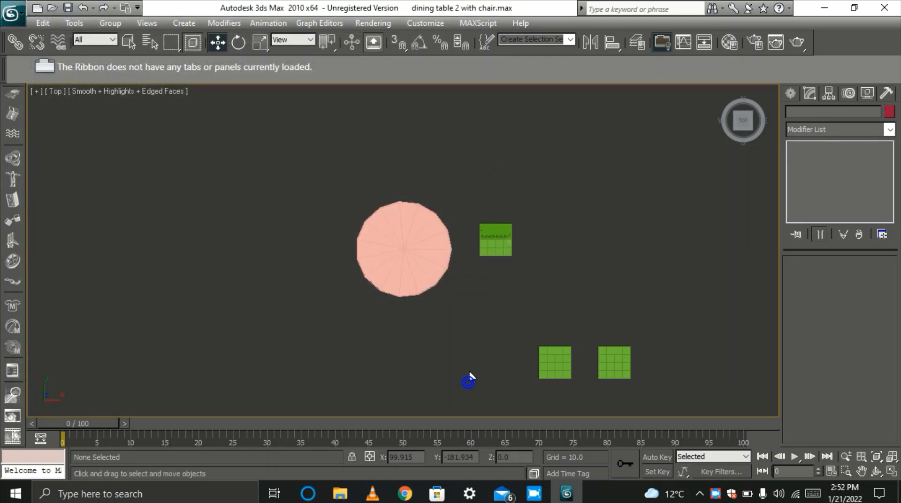
# Rotate the smoothed chair about 79 degrees clockwise to face the table, and move it to X about 78 so its seat overlaps the tabletop edge.
pyautogui.moveTo(551, 262); pyautogui.dragTo(472, 198)
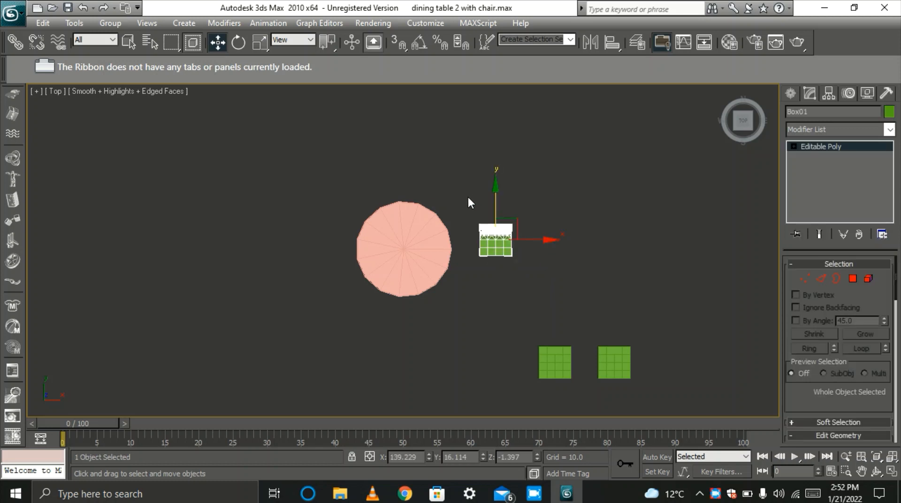
pyautogui.click(241, 41)
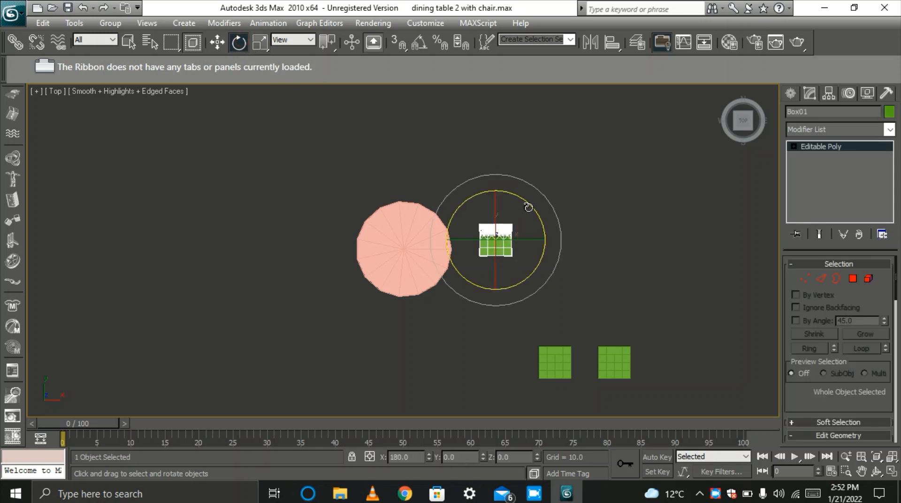
pyautogui.moveTo(528, 207); pyautogui.dragTo(569, 222)
pyautogui.press('F3')
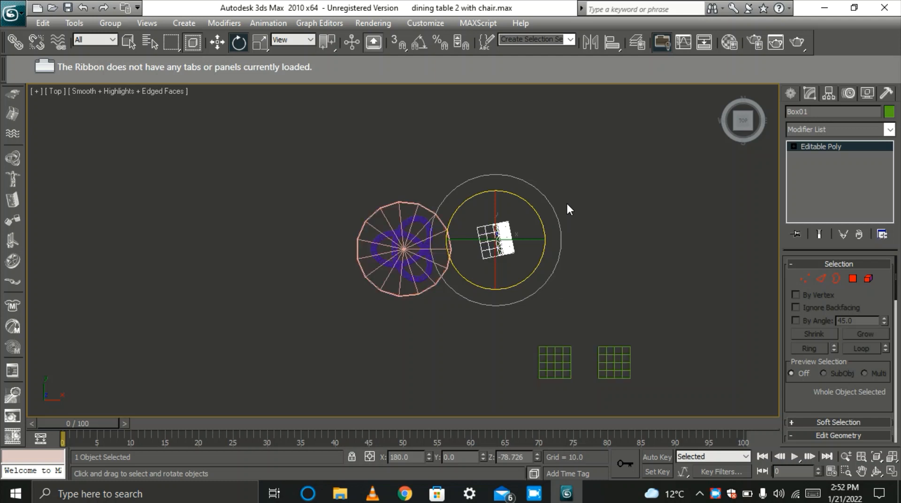
pyautogui.click(217, 41)
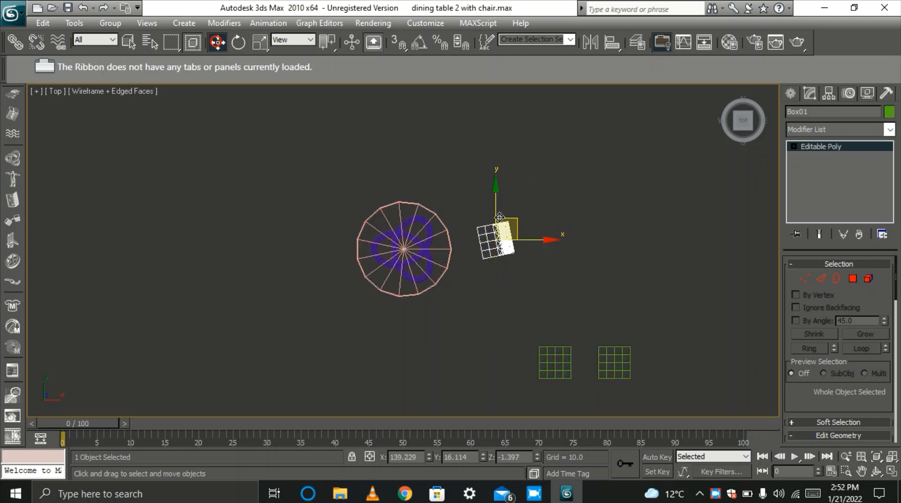
pyautogui.moveTo(532, 241); pyautogui.dragTo(492, 243)
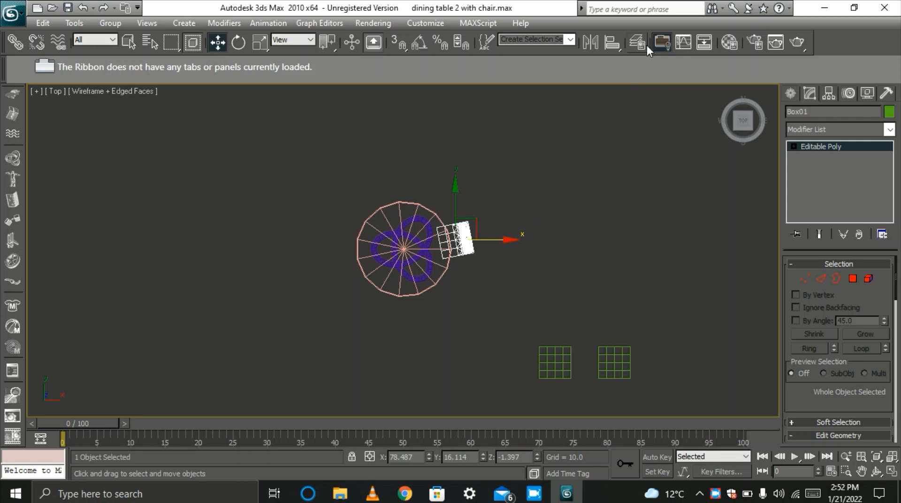
# Mirror the chair along X as a copy with an offset of -200, and move the copy to X about -80 against the table.
pyautogui.click(591, 43)
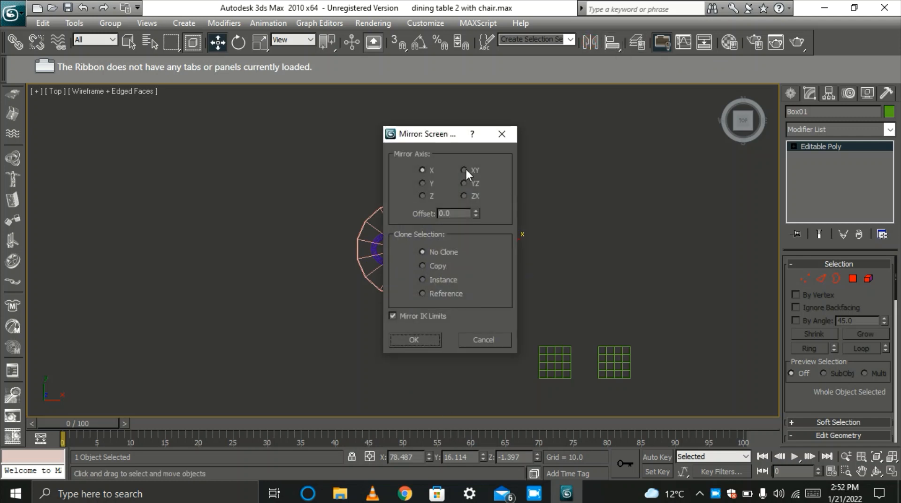
pyautogui.moveTo(441, 136); pyautogui.dragTo(656, 93)
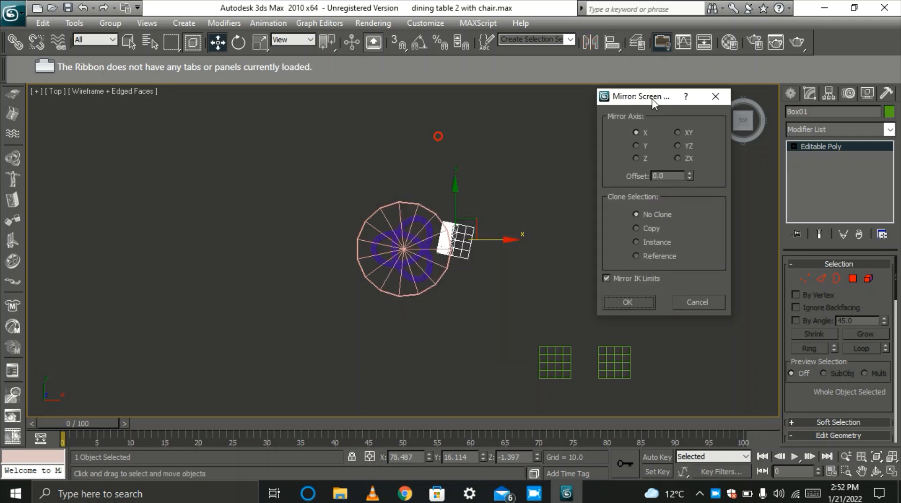
pyautogui.click(648, 229)
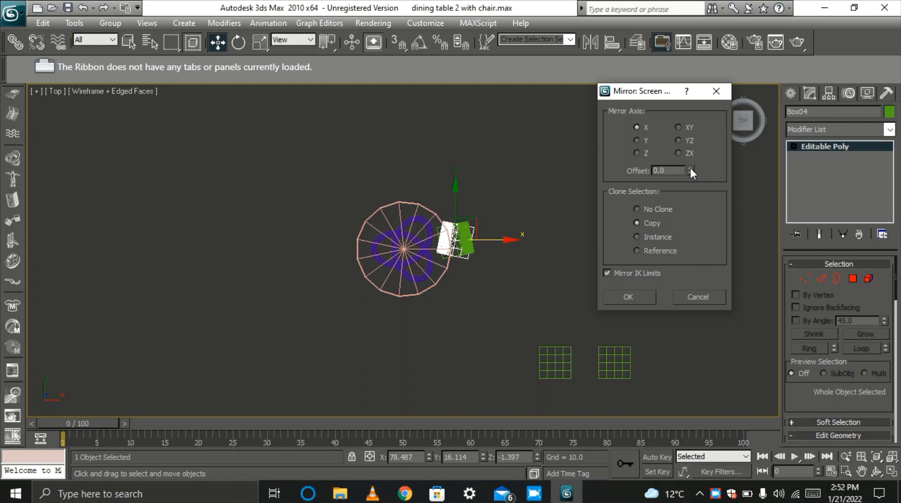
pyautogui.moveTo(691, 173); pyautogui.dragTo(658, 362)
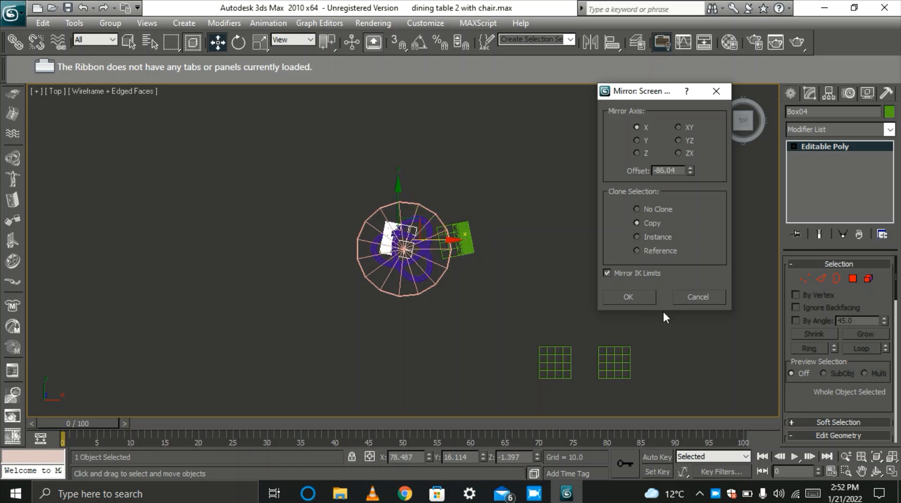
pyautogui.doubleClick(669, 171)
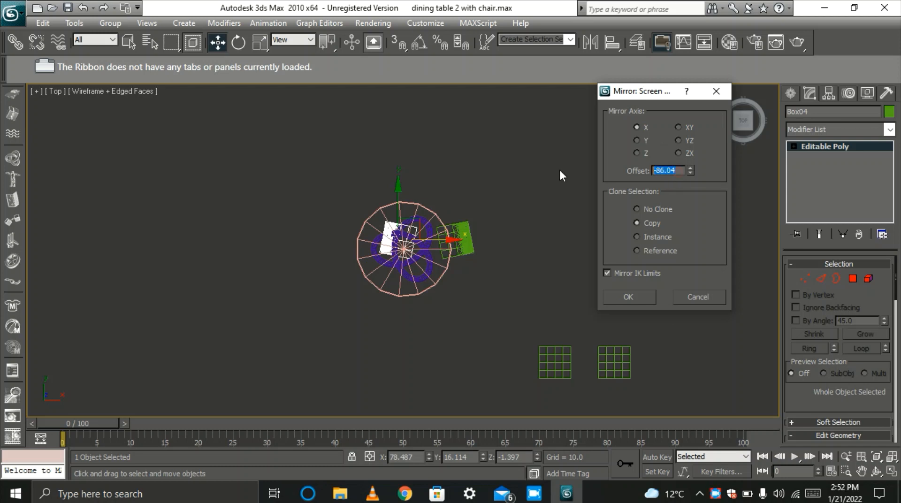
pyautogui.write('-200')
pyautogui.press('Return')
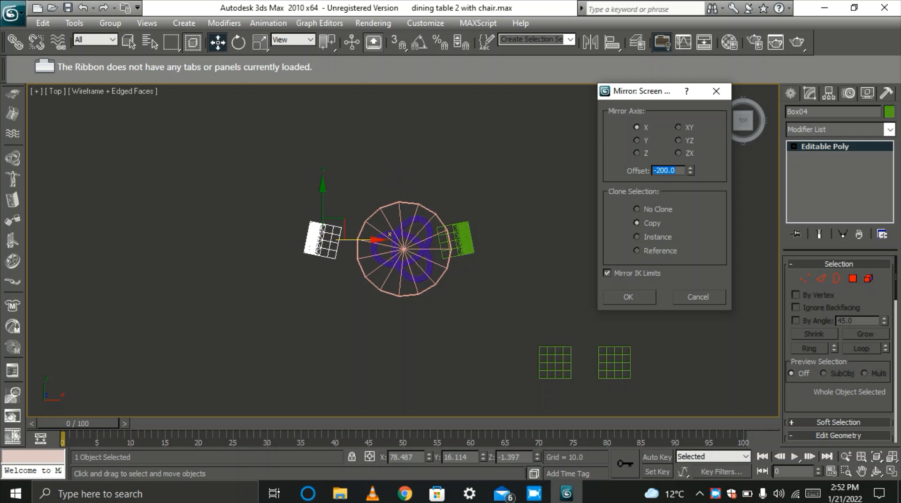
pyautogui.click(629, 297)
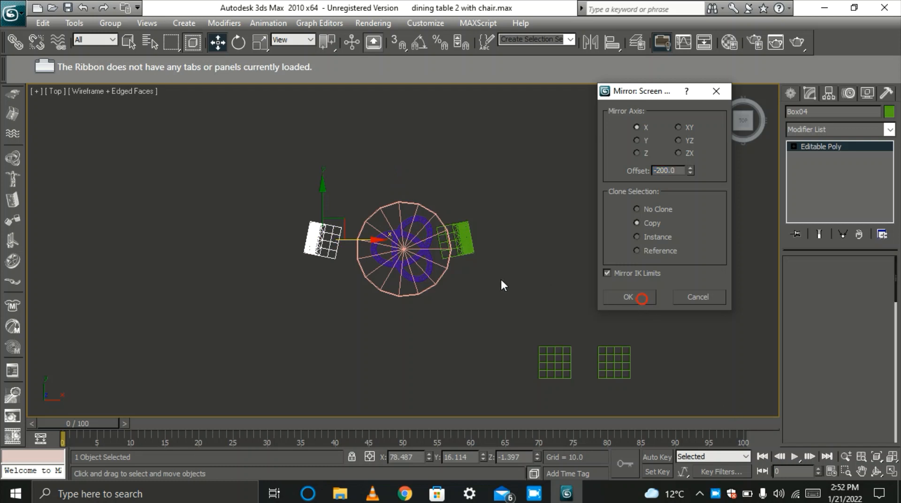
pyautogui.moveTo(369, 240); pyautogui.dragTo(396, 240)
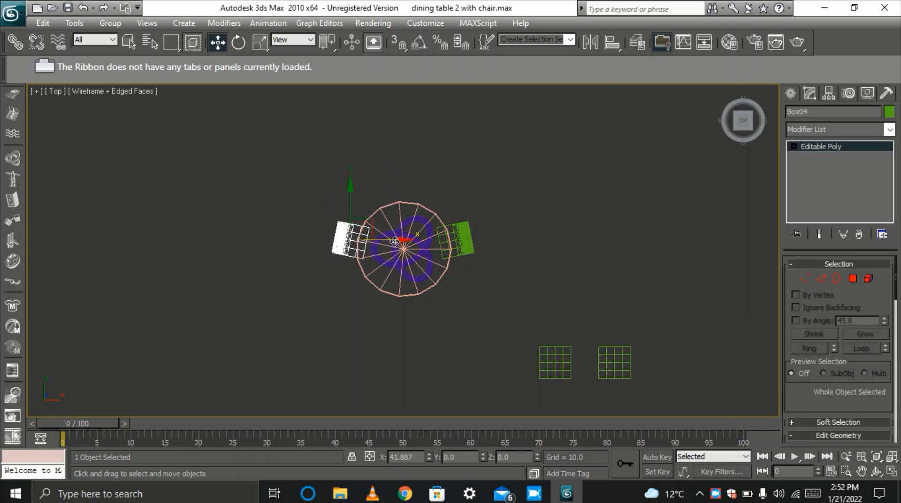
# In the front view, raise the original chair to Z about 52 and its mirrored copy to Z about 53.
pyautogui.press('f')
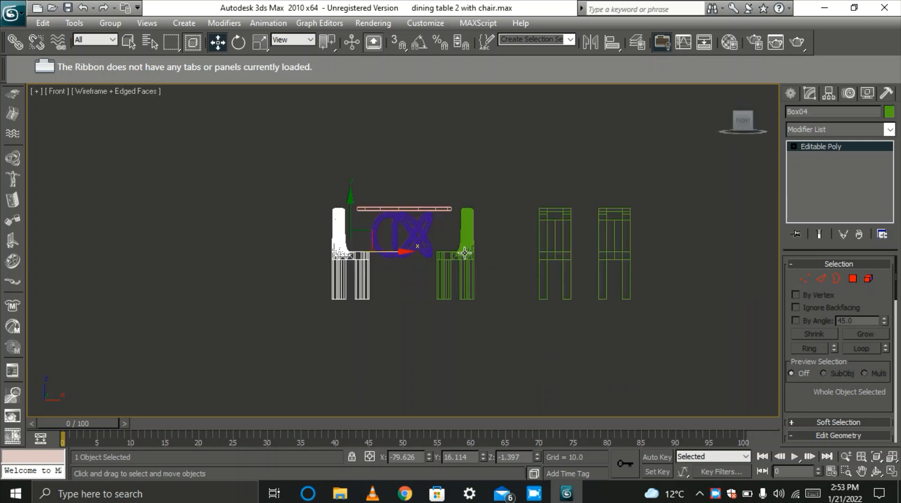
pyautogui.click(461, 218)
pyautogui.moveTo(457, 205); pyautogui.dragTo(456, 169)
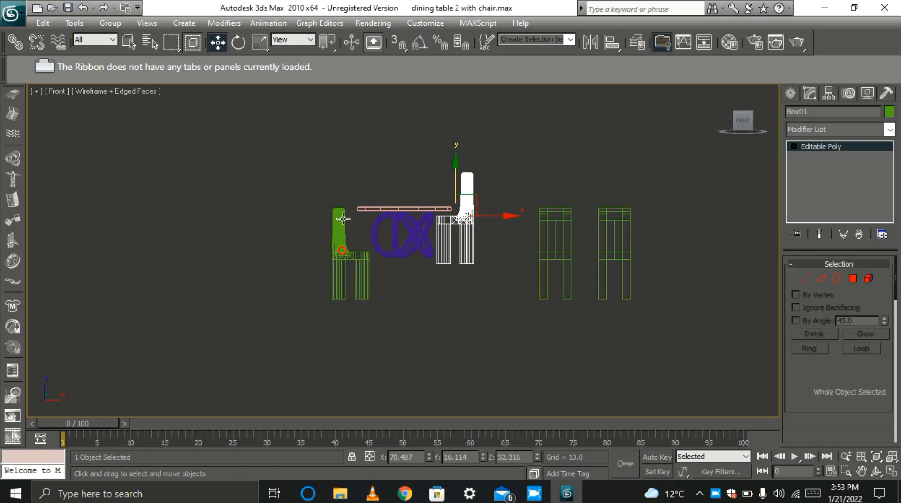
pyautogui.click(341, 251)
pyautogui.moveTo(350, 205); pyautogui.dragTo(350, 168)
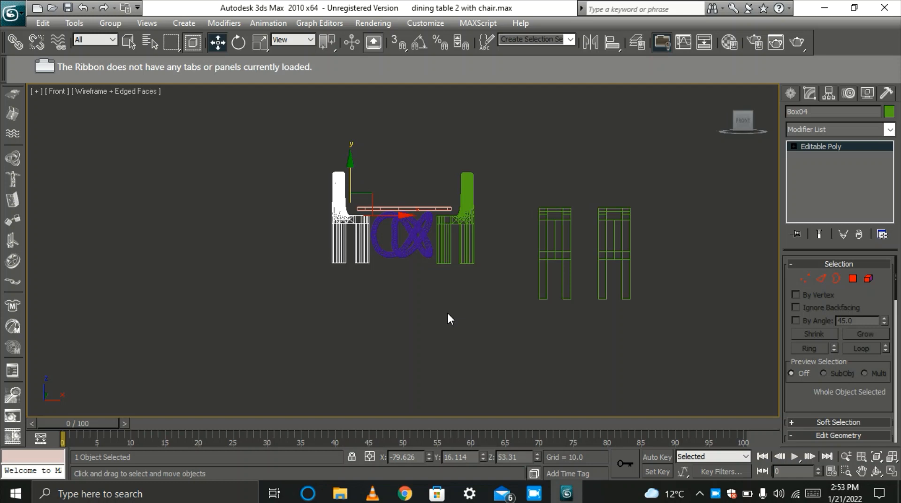
# Inspect the table and its two facing chairs in a shaded perspective view with nothing selected.
pyautogui.press('p')
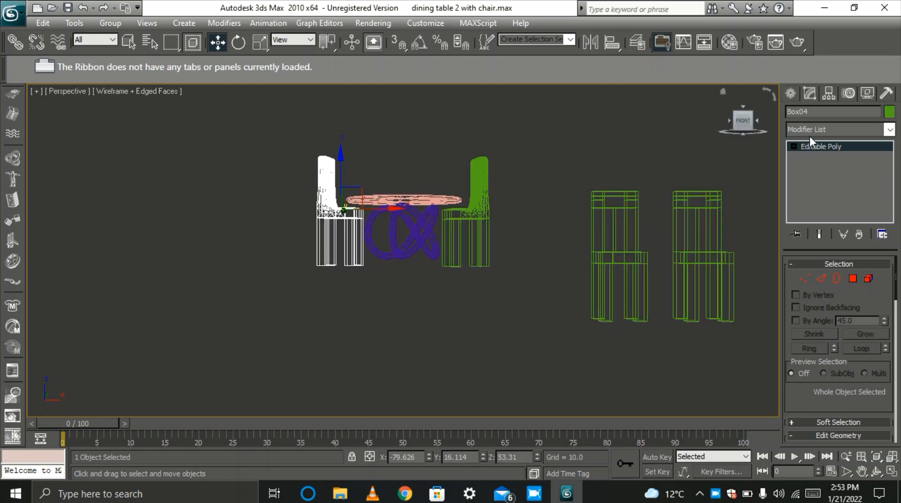
pyautogui.click(723, 93)
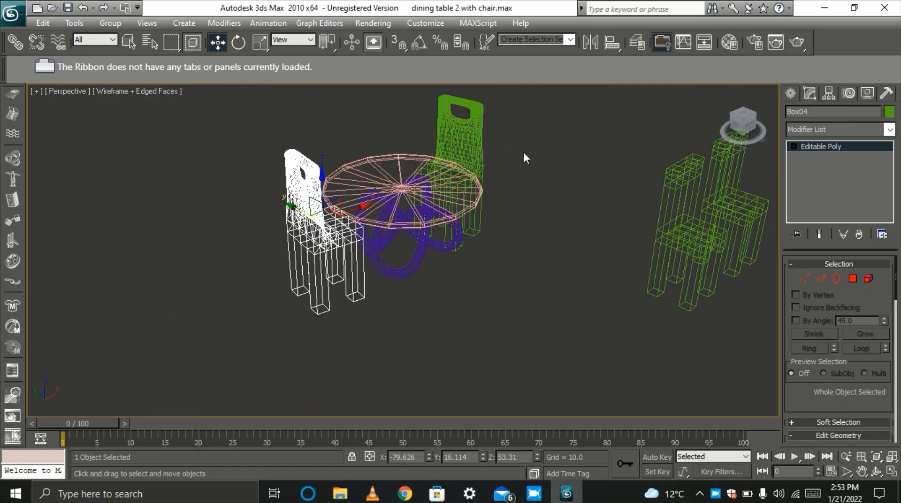
pyautogui.press('F3')
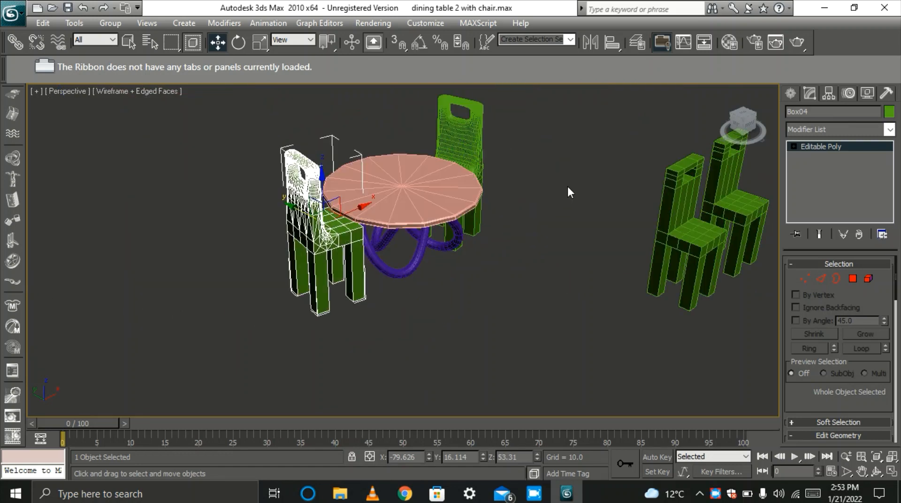
pyautogui.click(516, 278)
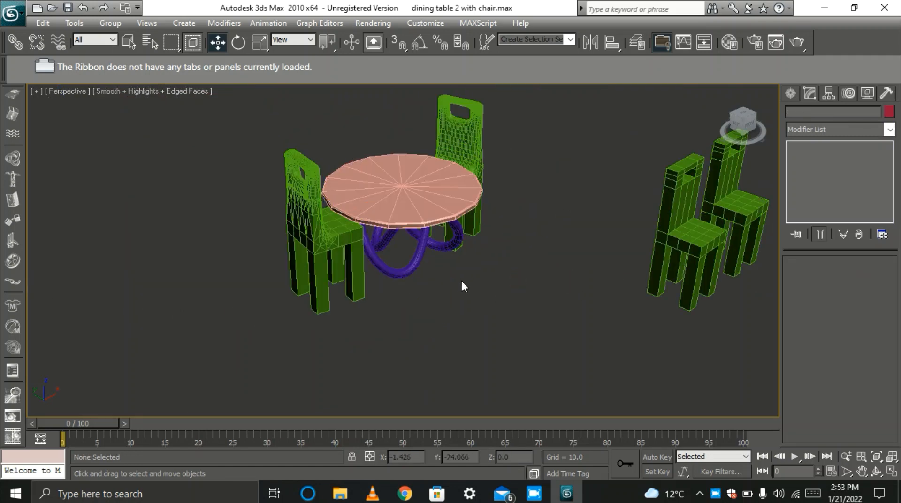
# Render the perspective view of the dining table and chairs, and close the rendered image window.
pyautogui.click(798, 42)
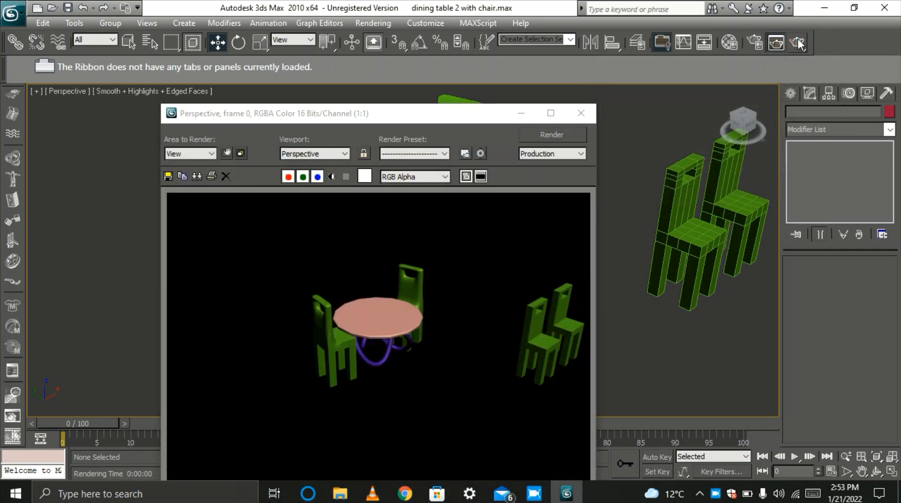
pyautogui.click(582, 118)
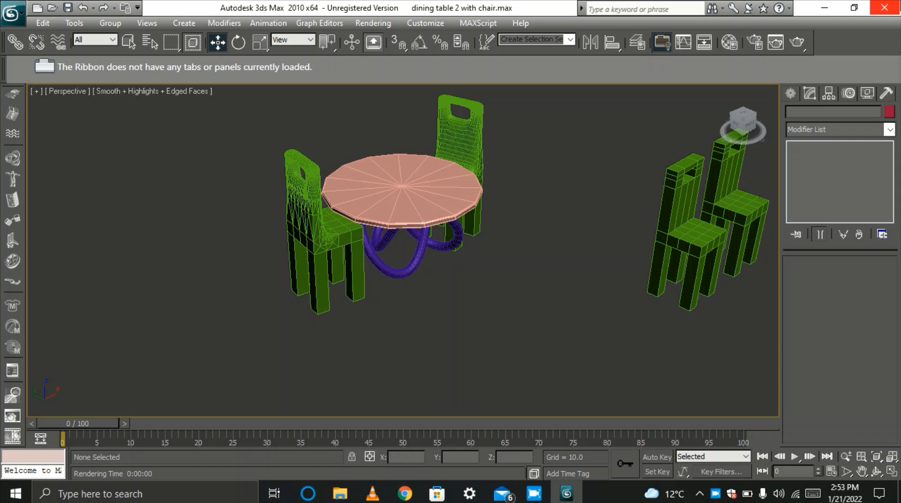
# Save the scene under the new name "dining table 3 with chair" in the SIR 3D DRAWINGS LECTURE folder.
pyautogui.click(10, 14)
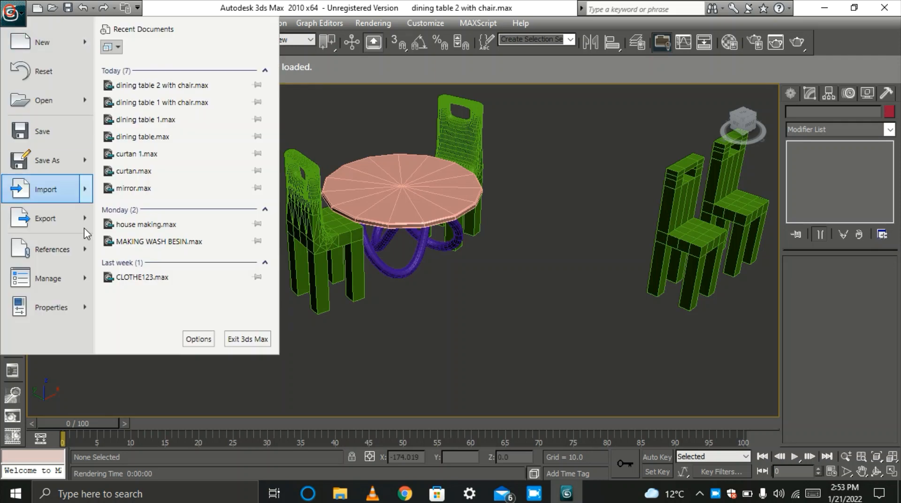
pyautogui.moveTo(68, 174)
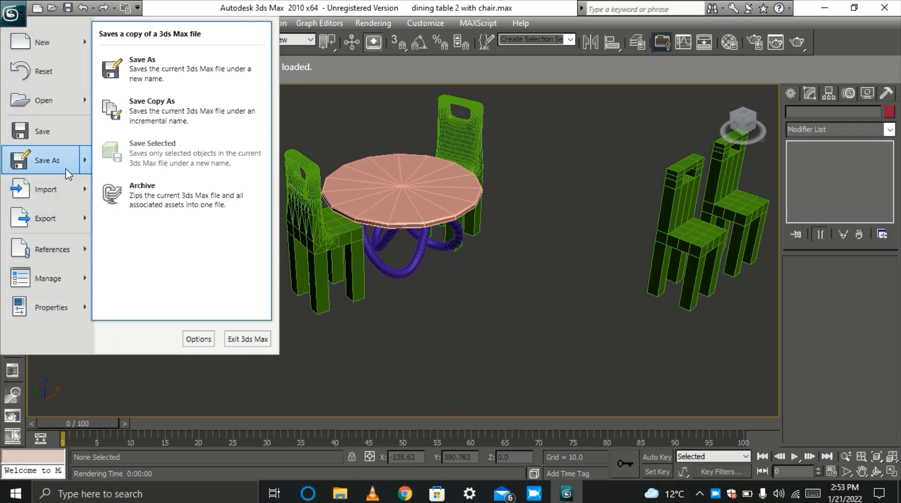
pyautogui.click(177, 134)
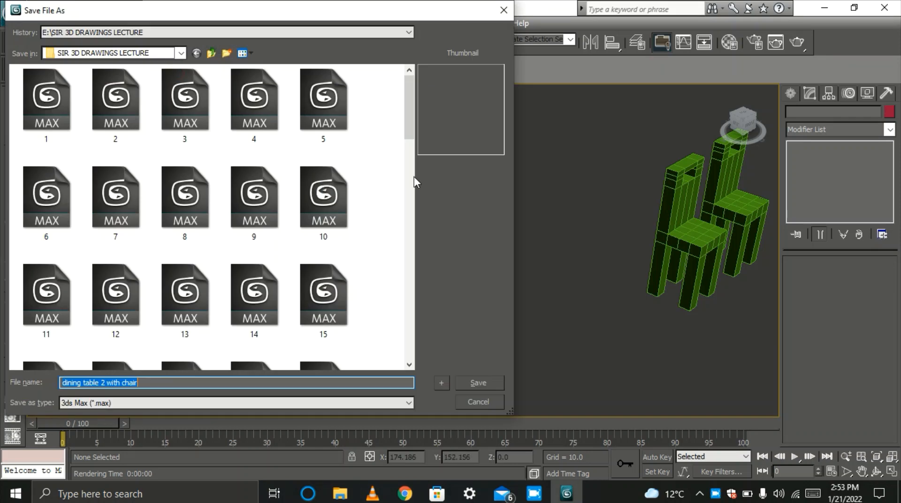
pyautogui.click(107, 379)
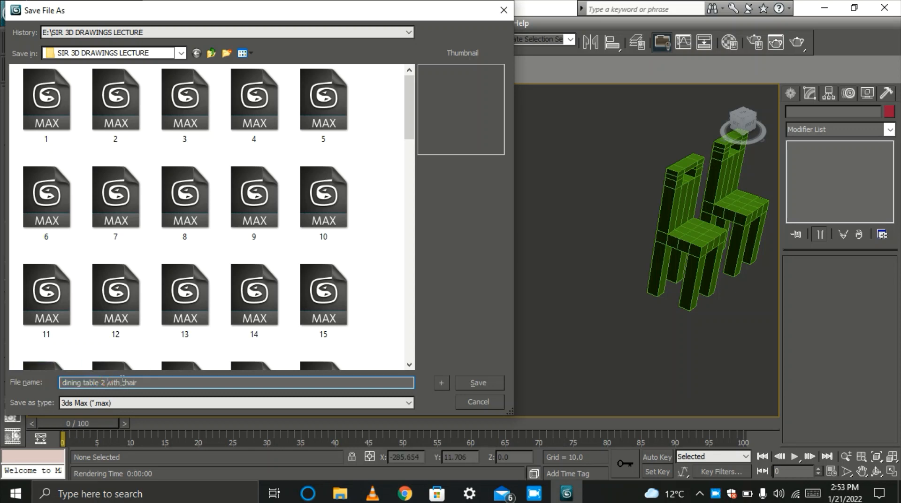
pyautogui.press('BackSpace')
pyautogui.press('BackSpace')
pyautogui.write('3')
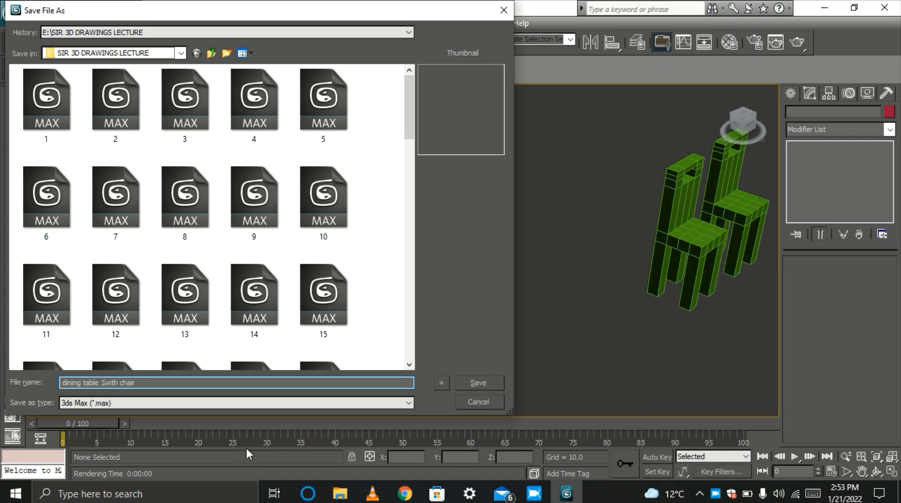
pyautogui.click(466, 383)
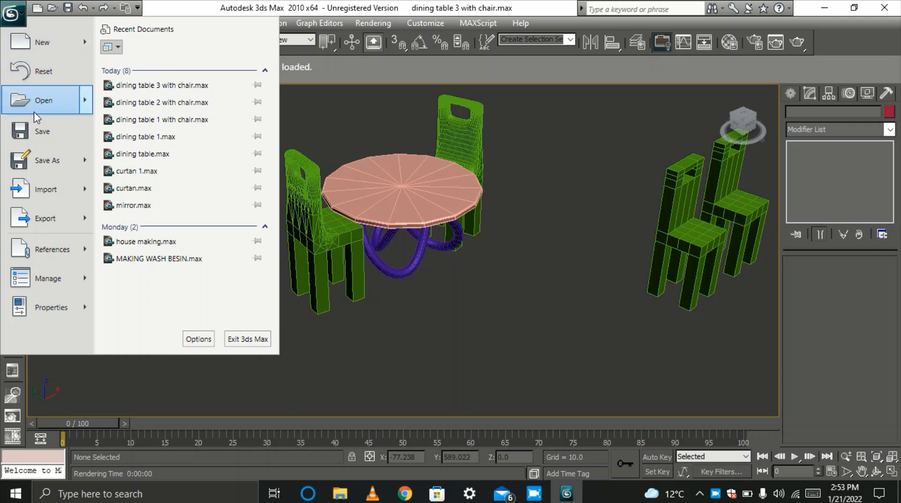
pyautogui.moveTo(31, 152)
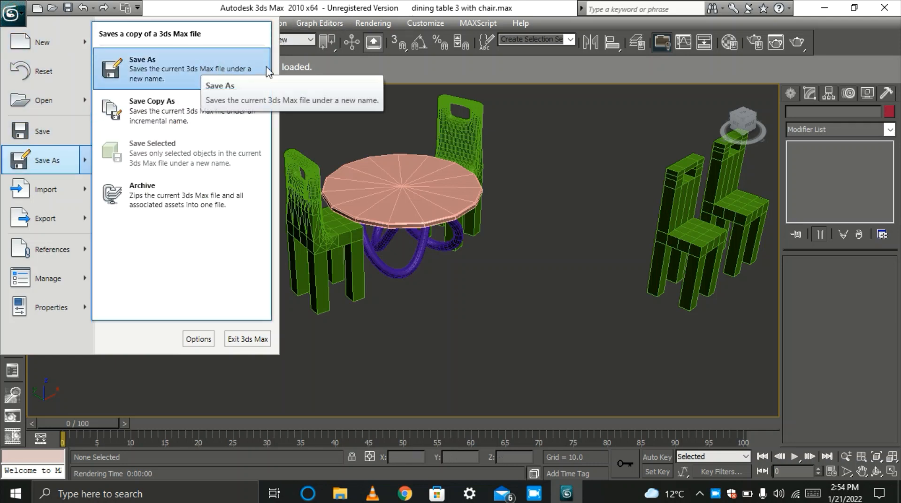
pyautogui.click(573, 303)
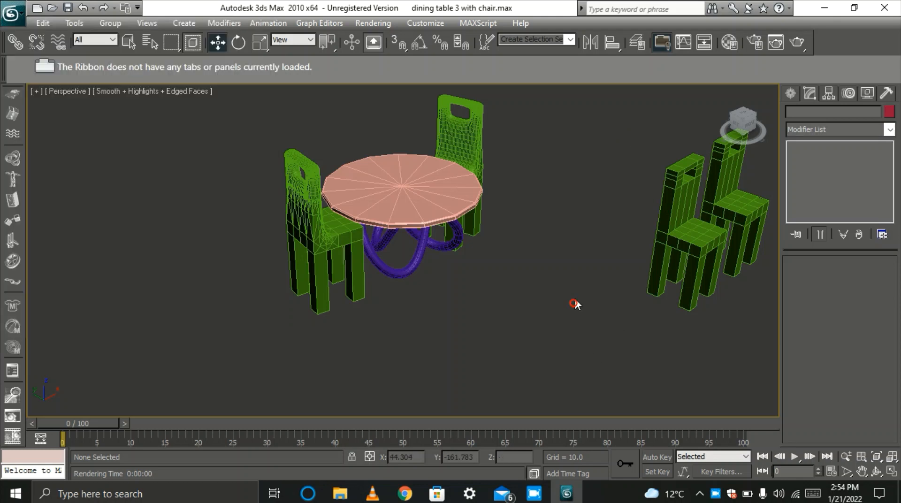
pyautogui.rightClick(718, 494)
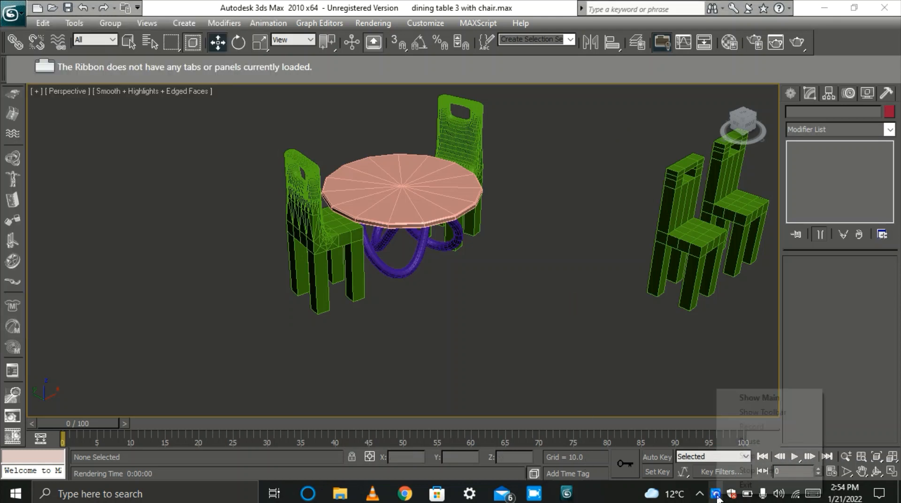